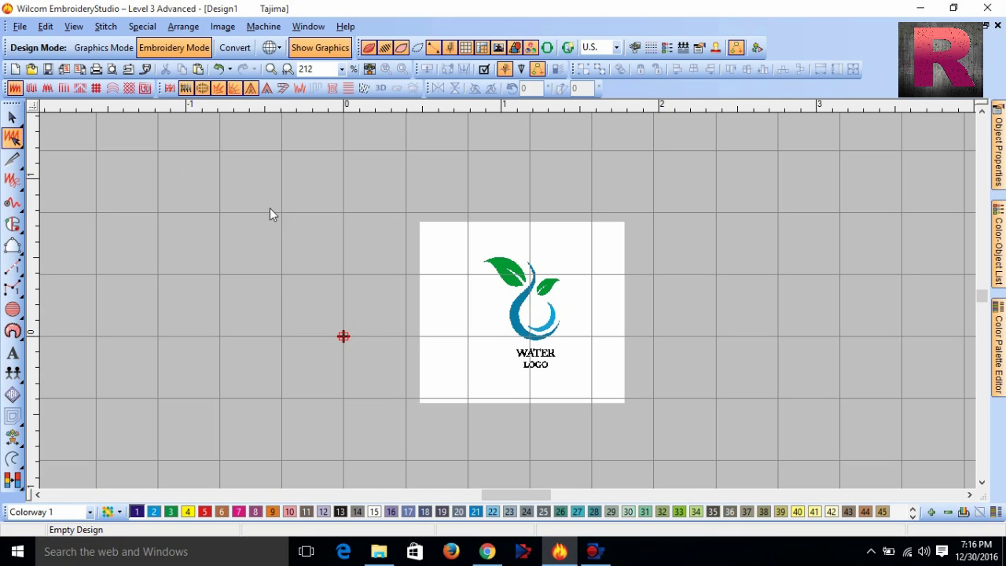
# Select the water logo bitmap and reposition it to the upper right of the origin, with its lower edge near the horizontal zero line
pyautogui.click(496, 249)
pyautogui.click(14, 118)
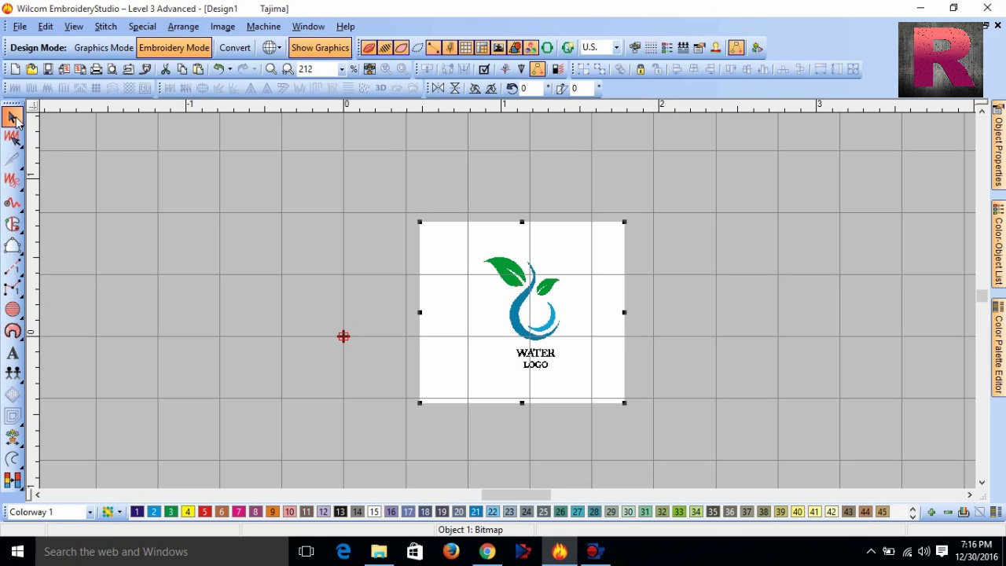
pyautogui.moveTo(477, 250); pyautogui.dragTo(453, 219)
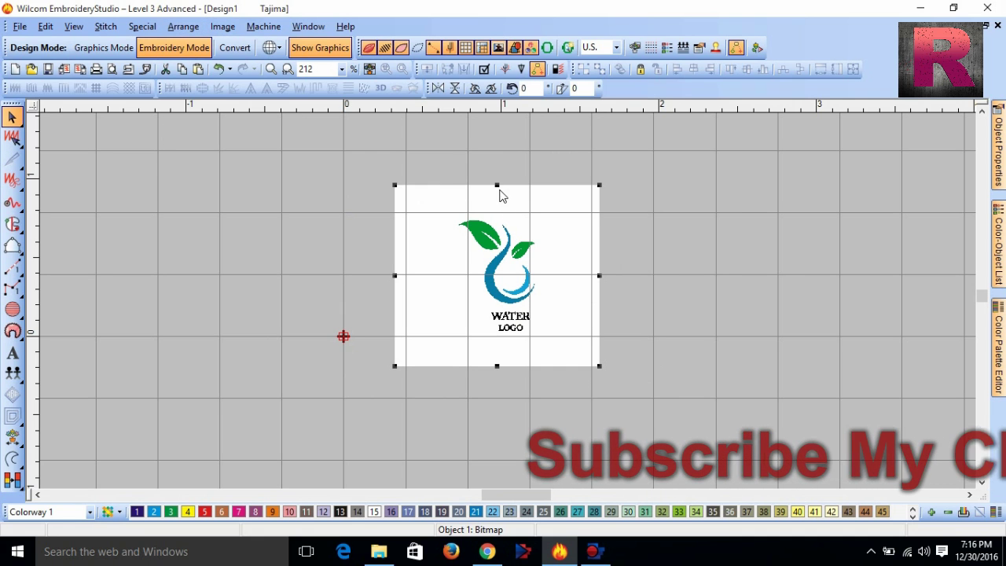
pyautogui.moveTo(501, 199); pyautogui.dragTo(323, 249)
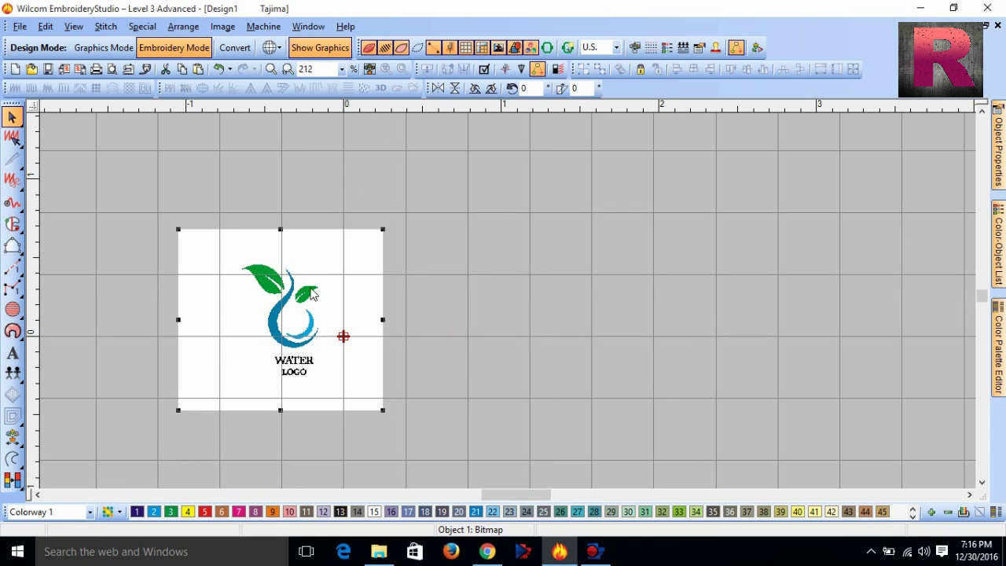
pyautogui.moveTo(318, 268); pyautogui.dragTo(588, 182)
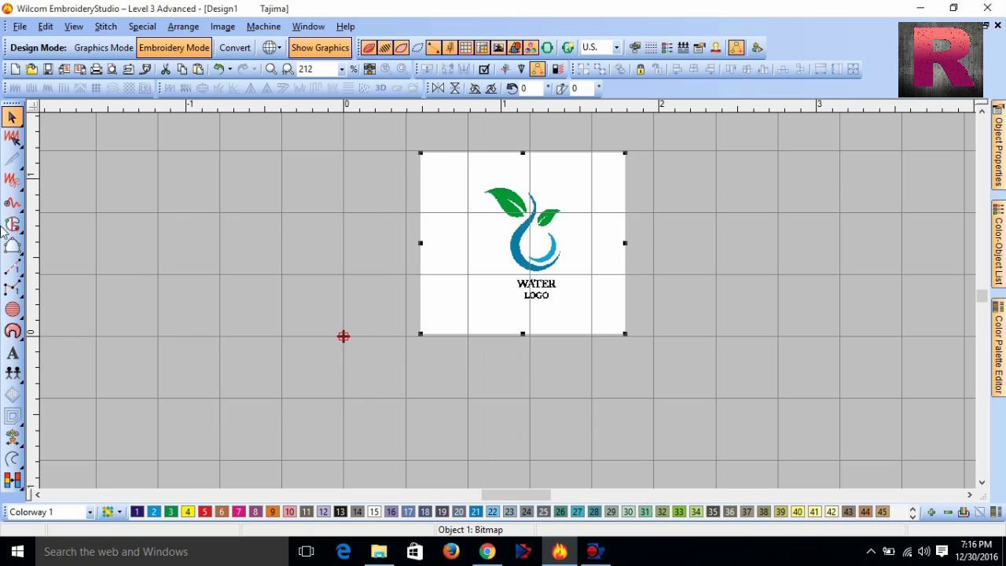
# Try to reshape the water logo bitmap with the Reshape tool, and close the Reshape Views toolbar
pyautogui.click(12, 138)
pyautogui.click(38, 146)
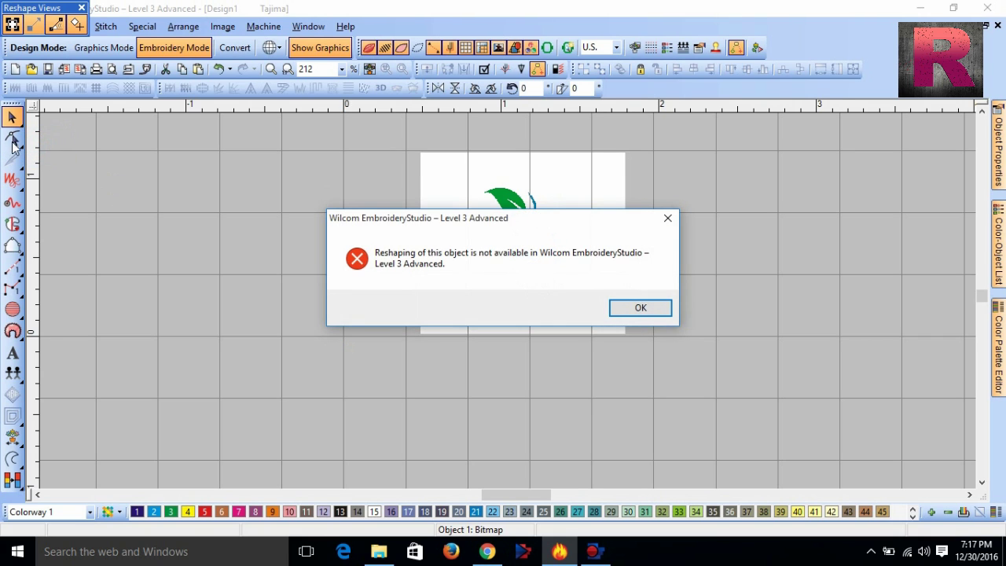
pyautogui.click(621, 308)
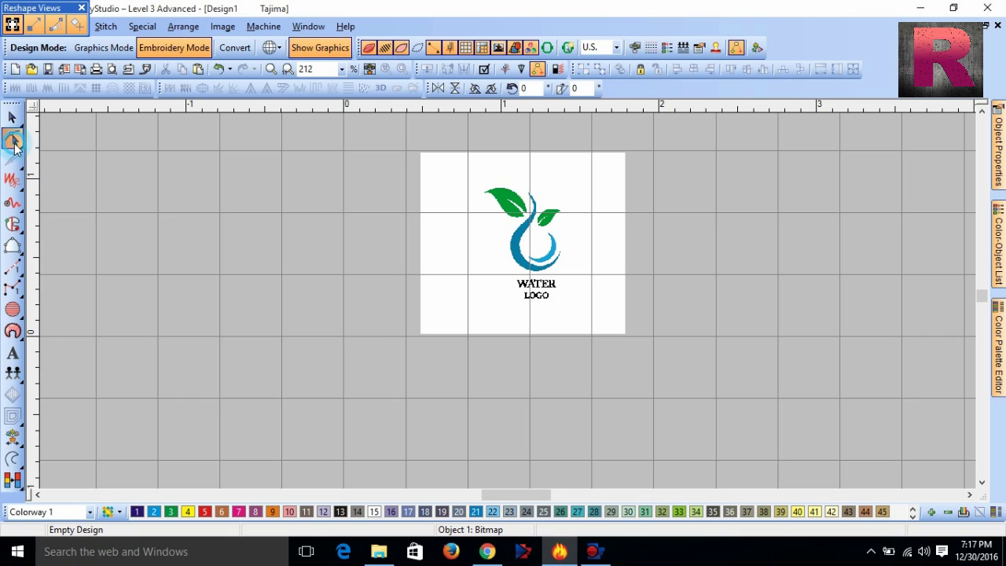
pyautogui.moveTo(15, 146)
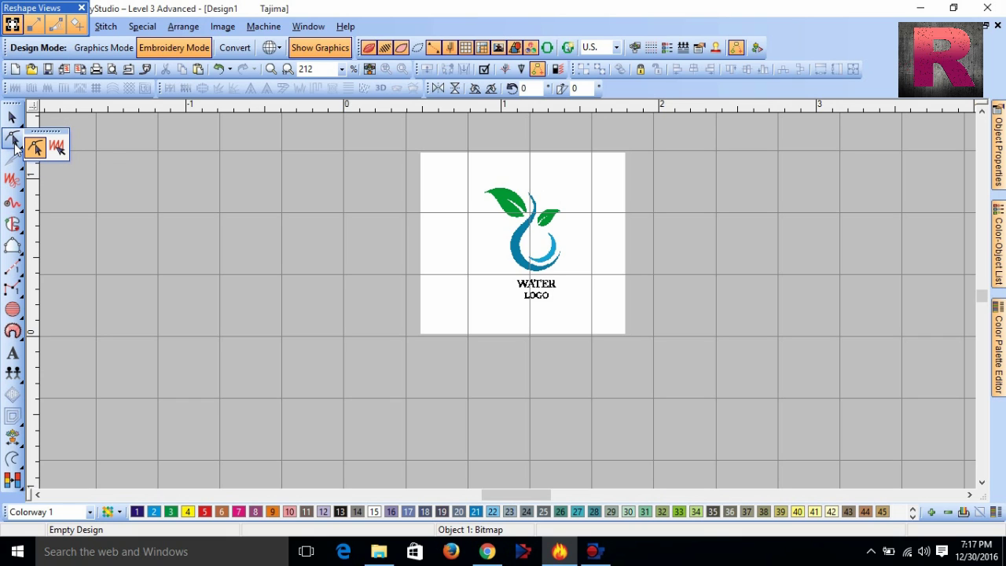
pyautogui.click(14, 143)
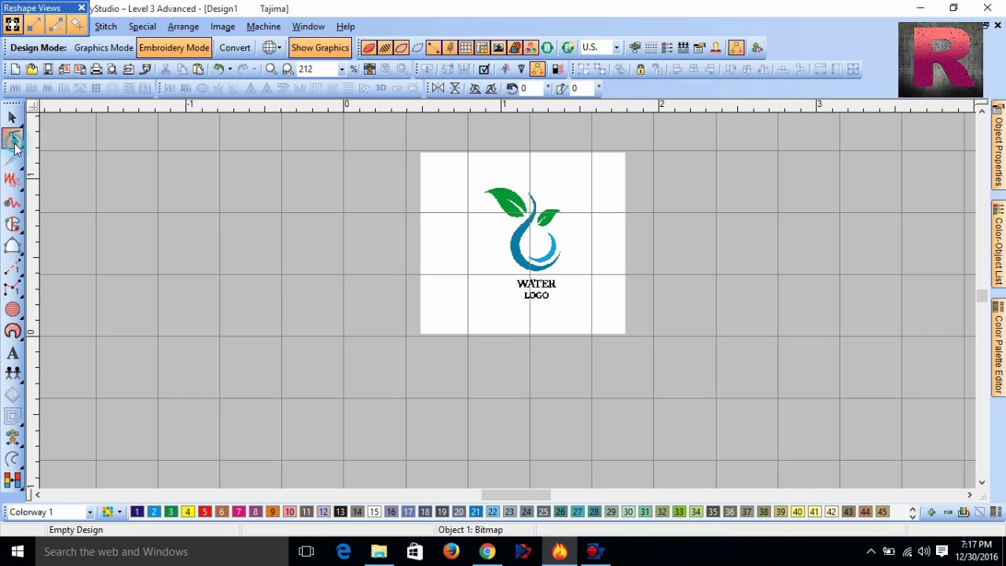
pyautogui.click(641, 308)
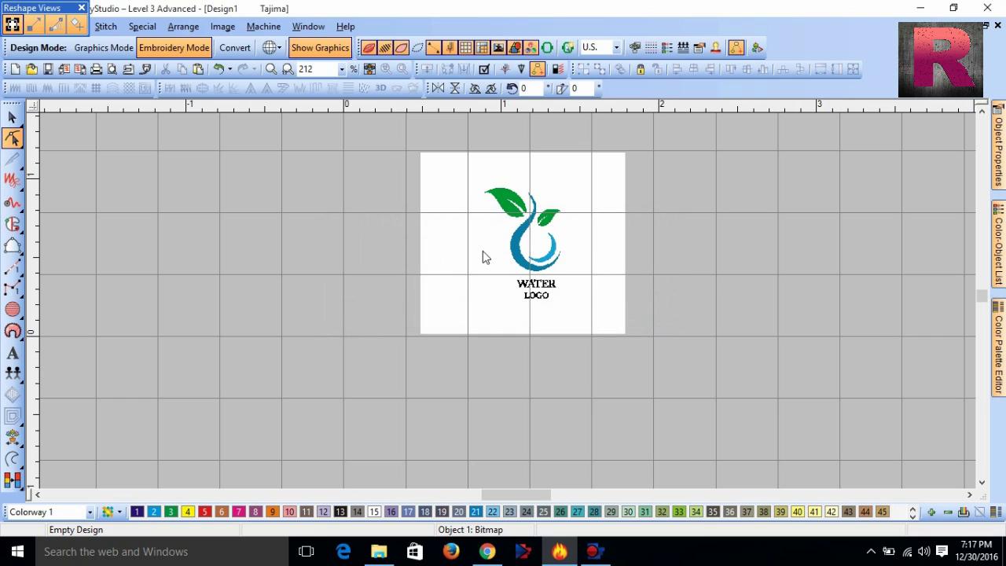
pyautogui.click(80, 8)
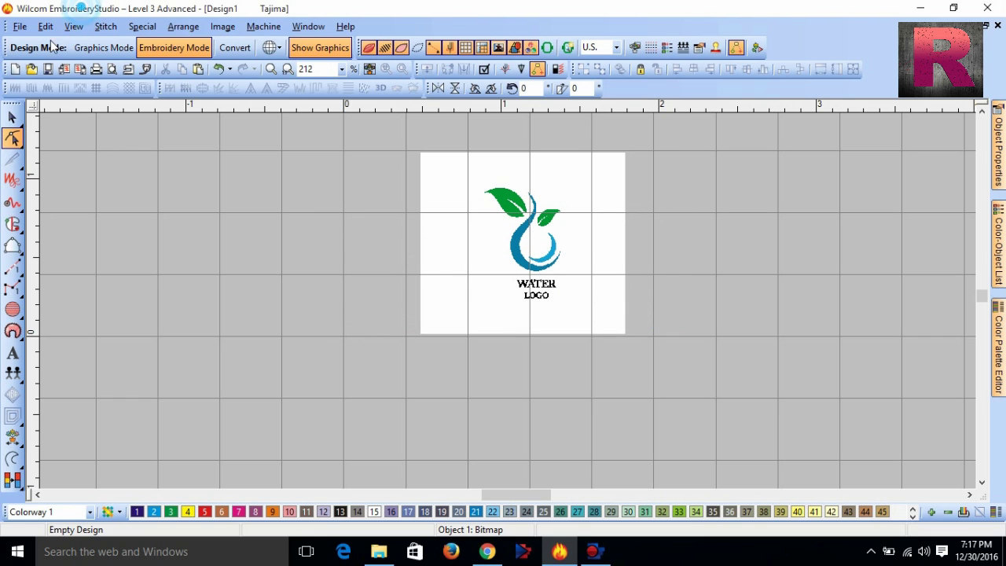
# Open the embroidery design Abro-2new from the mama folder
pyautogui.click(19, 27)
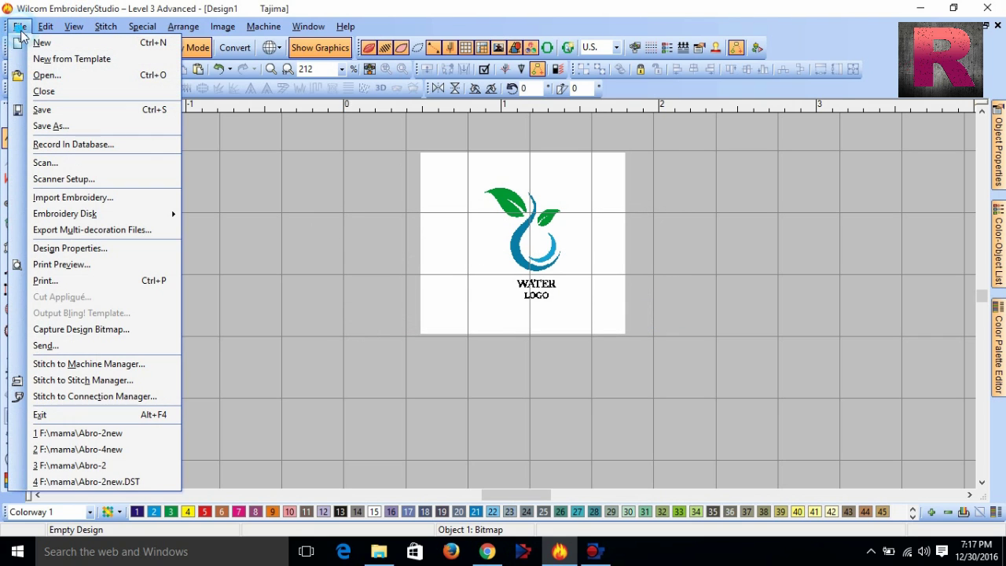
pyautogui.click(47, 76)
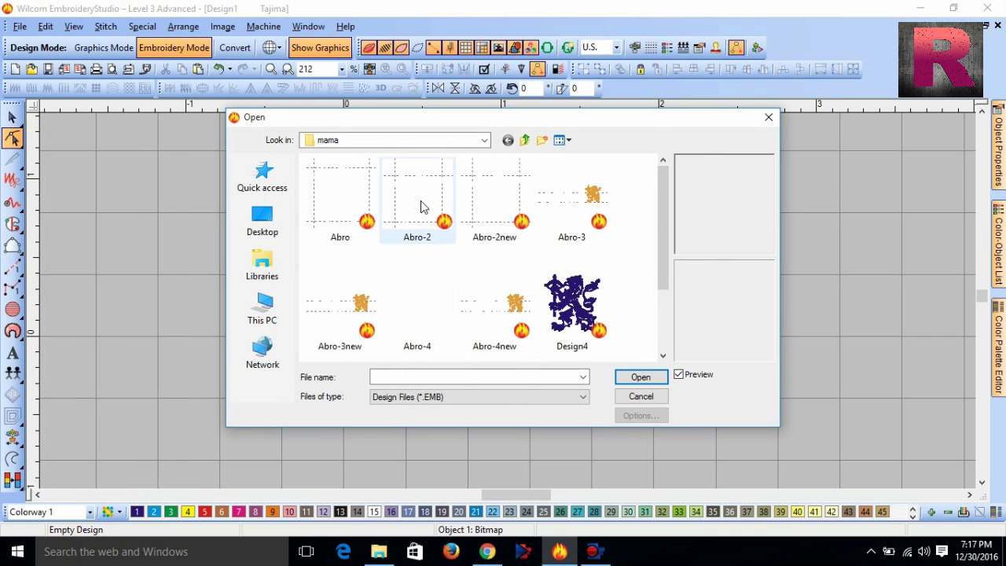
pyautogui.click(478, 204)
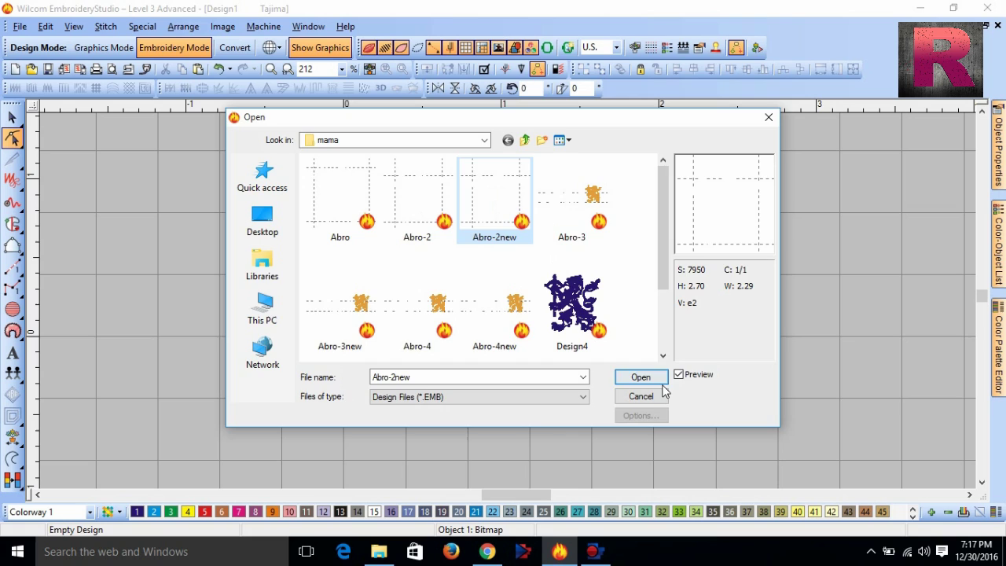
pyautogui.click(640, 378)
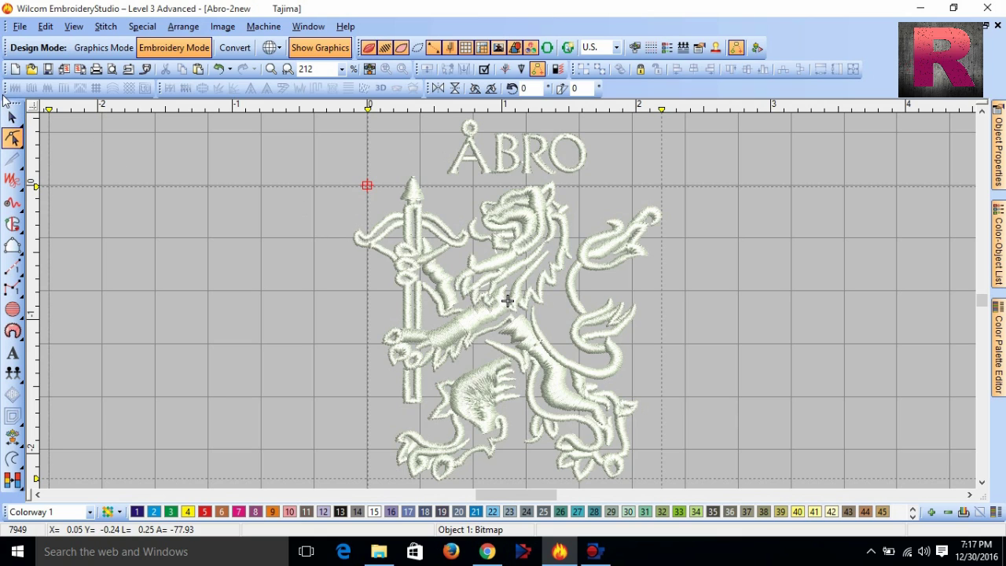
# Select the lion figure and the ÅBRO lettering in turn to examine which parts form one object, and clear the selection
pyautogui.click(461, 228)
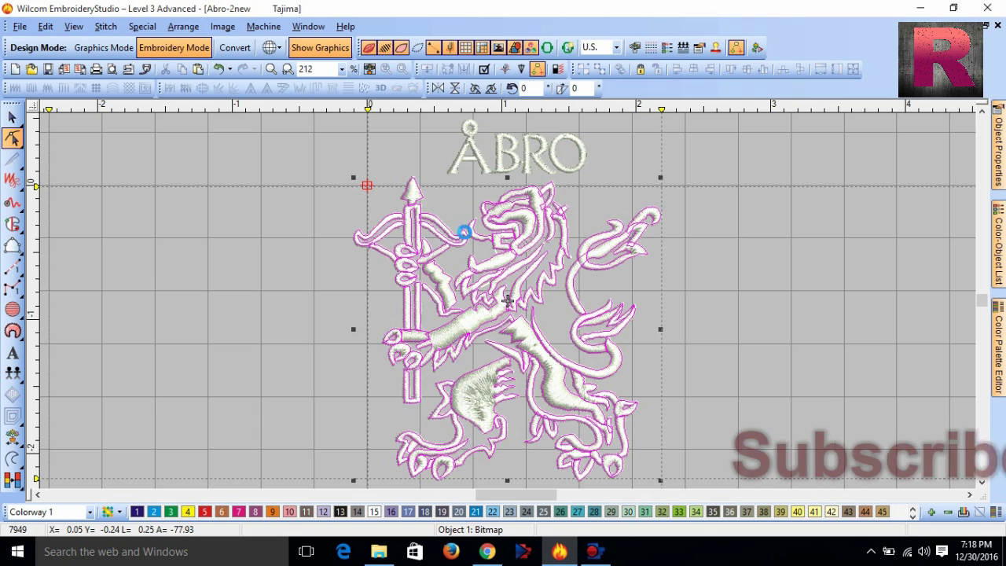
pyautogui.click(710, 264)
pyautogui.click(497, 234)
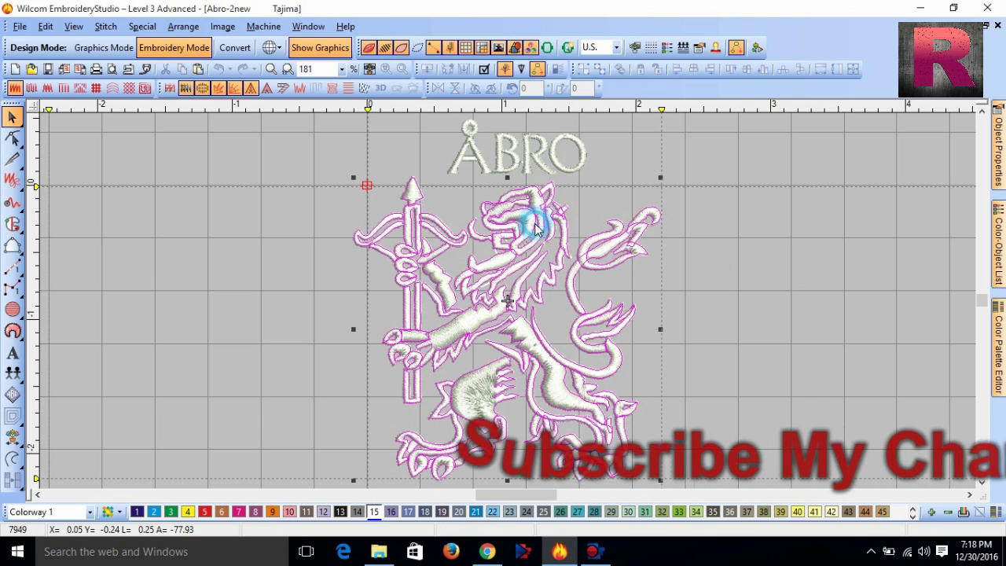
pyautogui.click(770, 223)
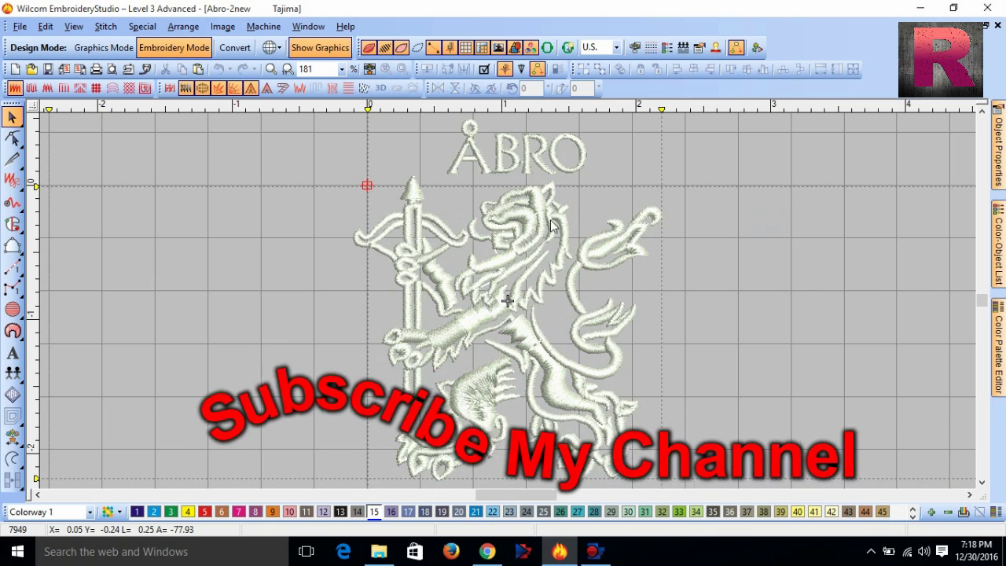
pyautogui.click(557, 213)
pyautogui.click(743, 222)
pyautogui.click(525, 165)
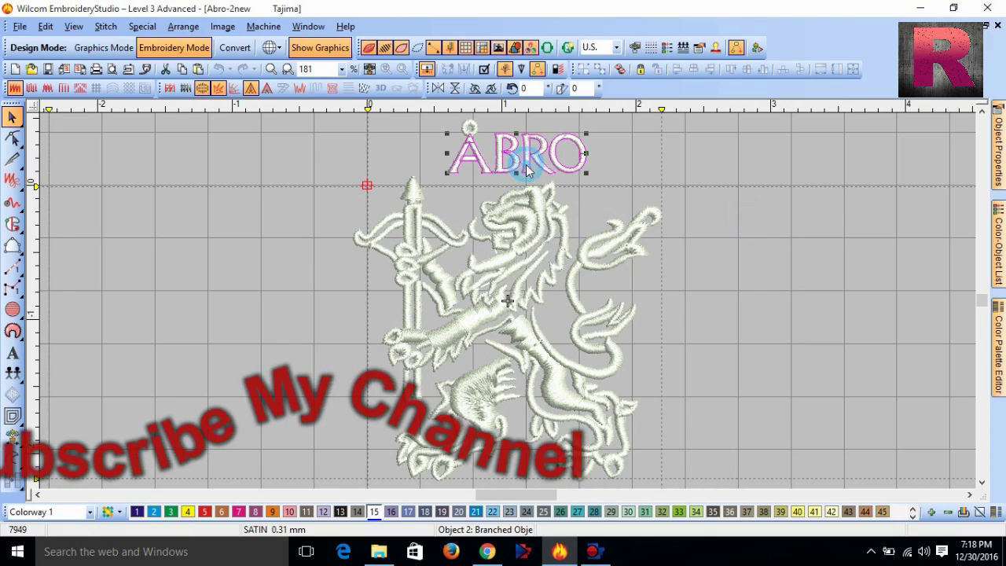
pyautogui.click(706, 187)
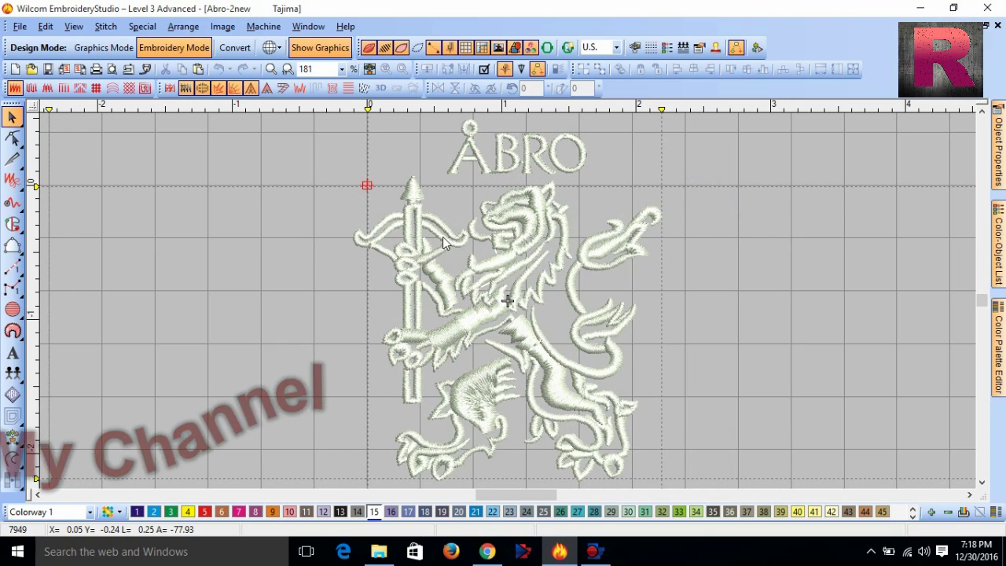
# Try moving the whole lion figure slightly up and to the right, and undo the move
pyautogui.click(531, 245)
pyautogui.moveTo(532, 245); pyautogui.dragTo(575, 218)
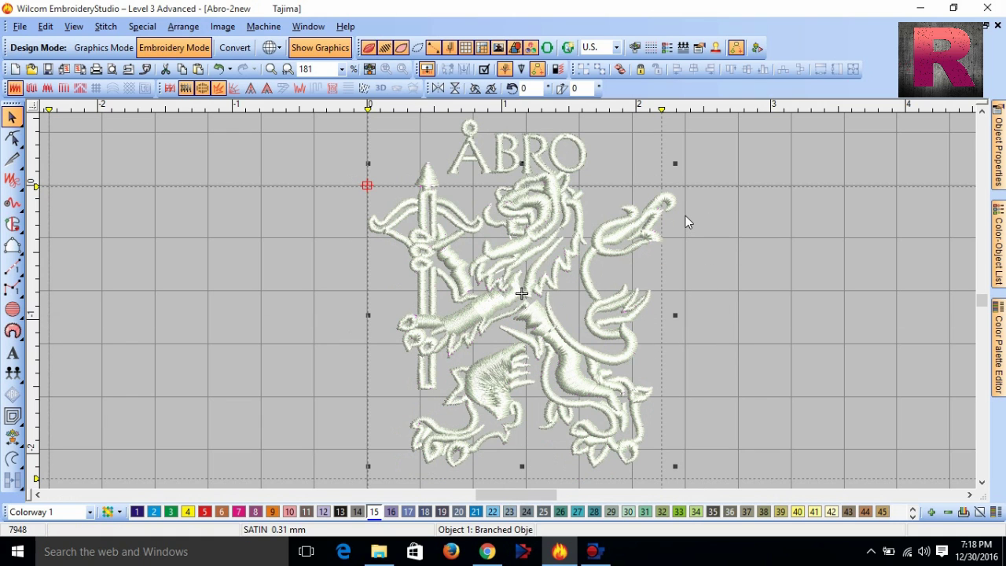
pyautogui.hotkey('ctrl', 'z')
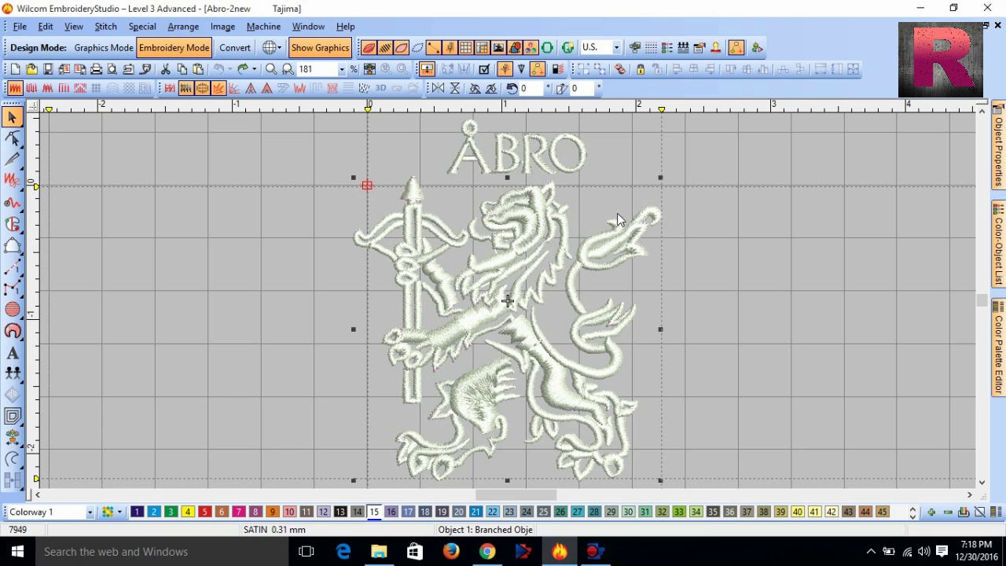
# Break the branched lion object apart into individual objects and select the lower curved piece of the tail
pyautogui.rightClick(518, 213)
pyautogui.click(566, 486)
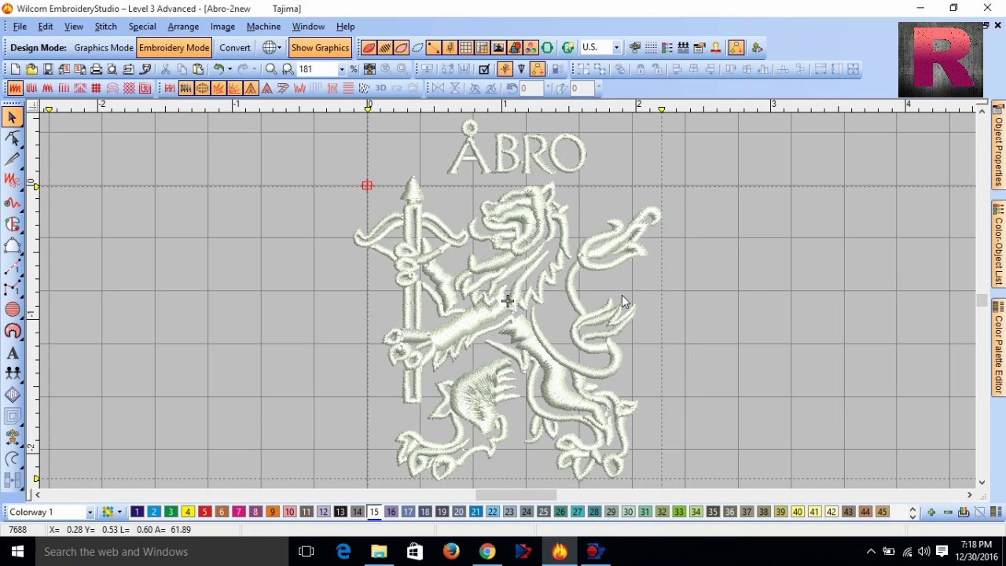
pyautogui.click(617, 379)
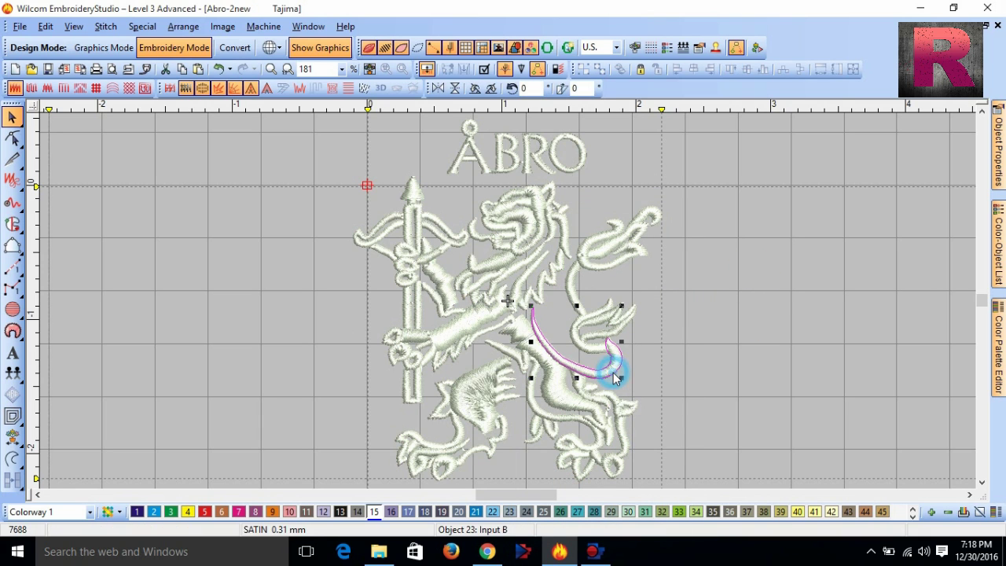
# Try shifting the lower curved tail piece slightly, and undo the moves
pyautogui.press('z')
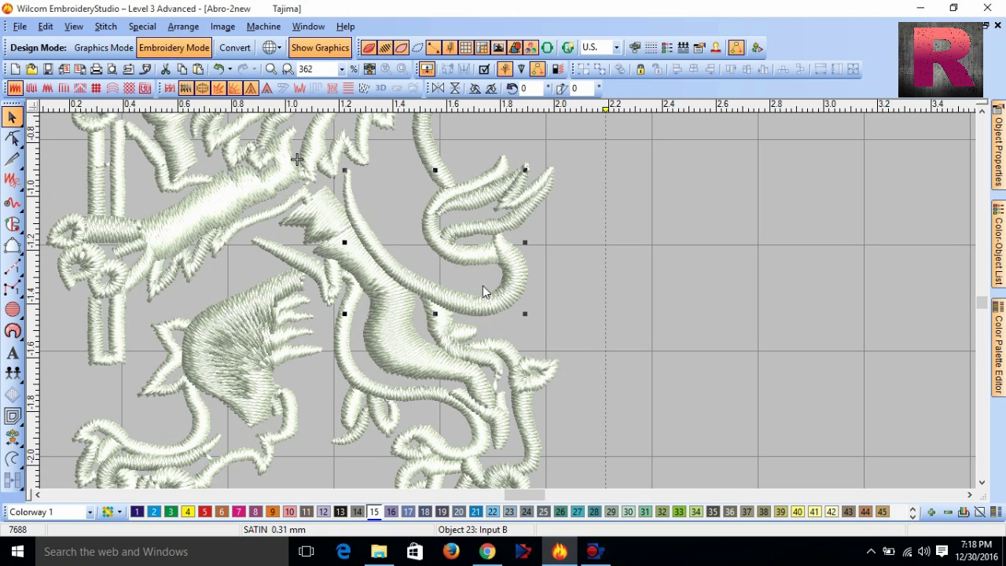
pyautogui.moveTo(500, 298)
pyautogui.mouseDown()
pyautogui.moveTo(507, 307)
pyautogui.moveTo(493, 299)
pyautogui.mouseUp()
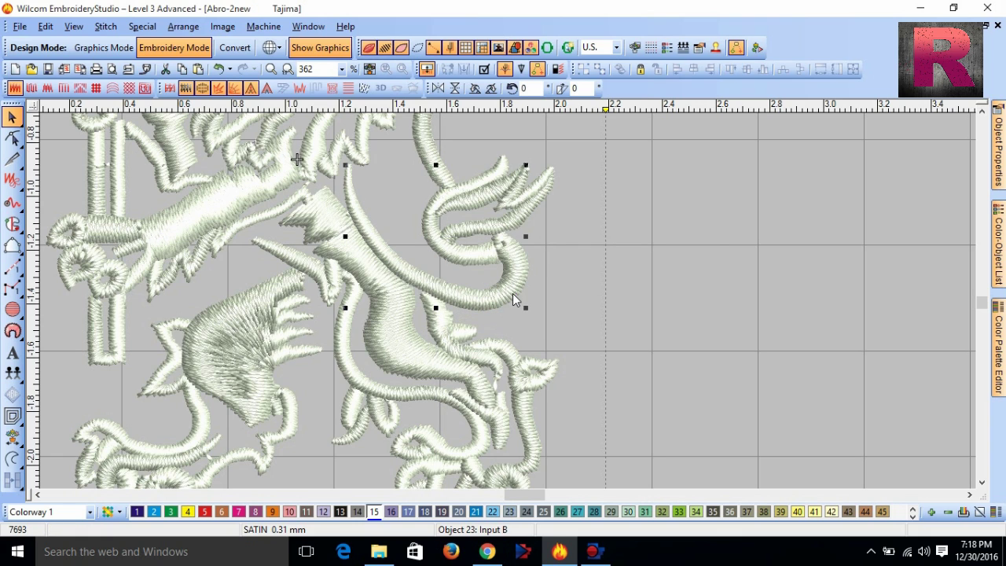
pyautogui.hotkey('ctrl', 'z')
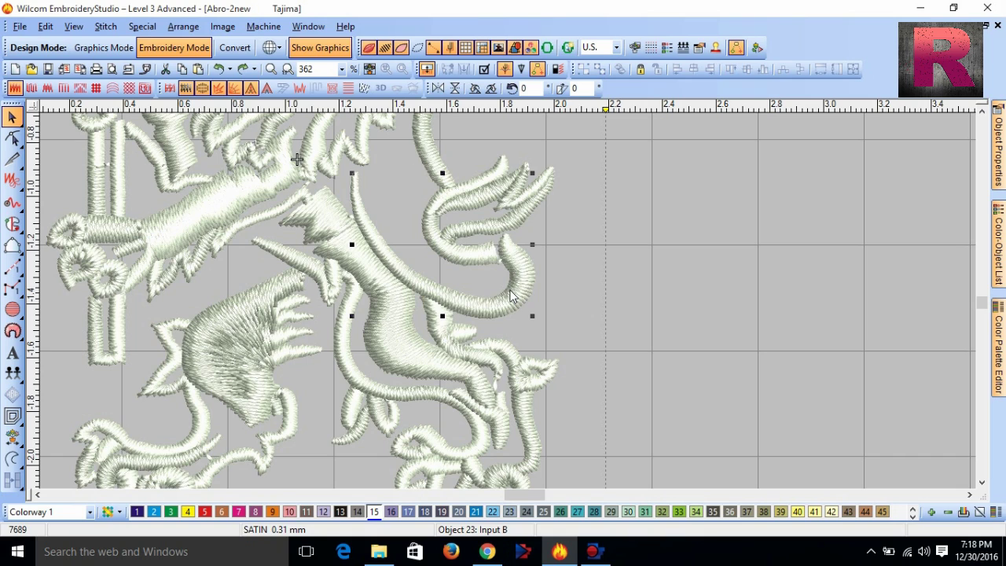
pyautogui.hotkey('ctrl', 'y')
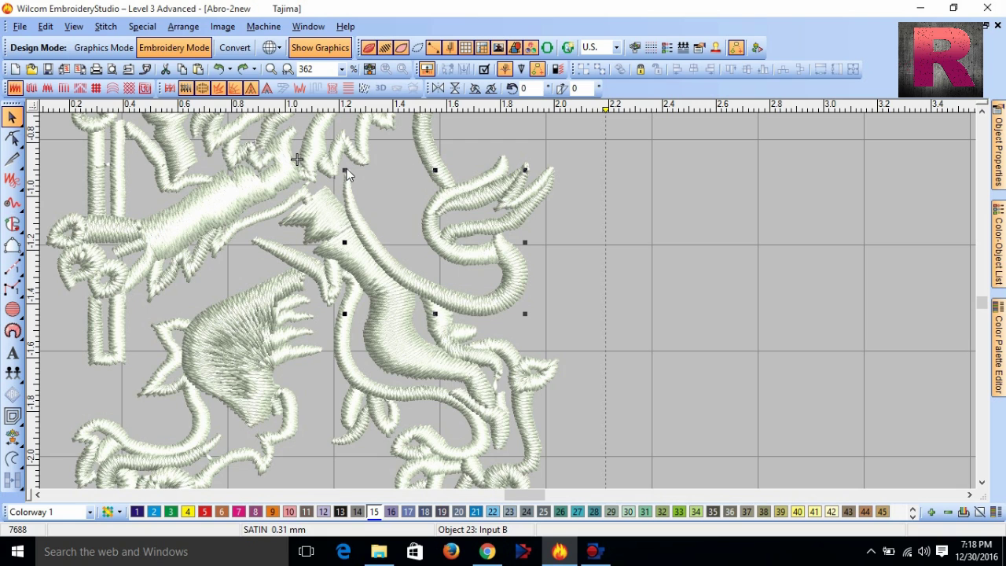
# Reshape the lower tail piece by extending its thin tip up to the mane and raising the adjacent outline node slightly
pyautogui.press('z')
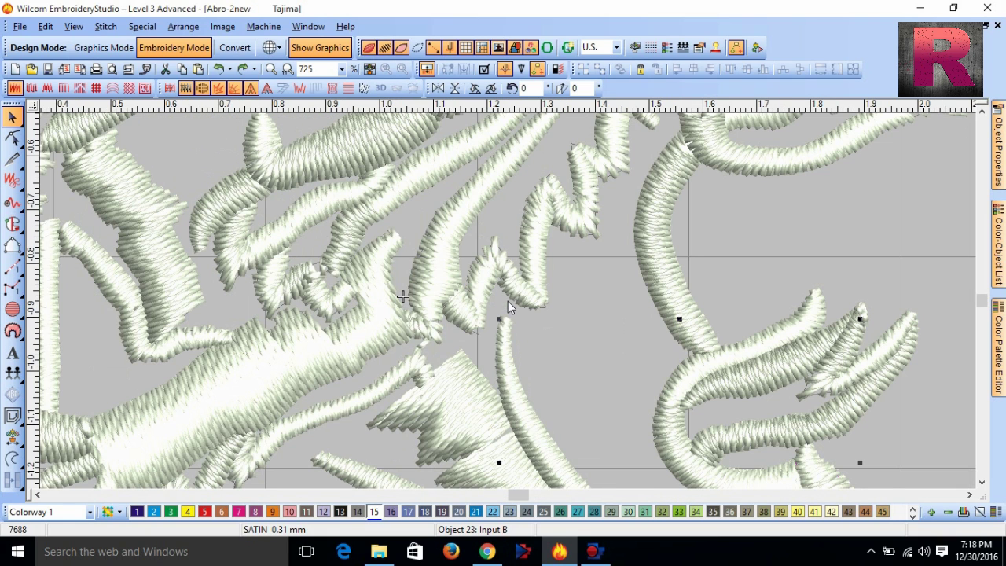
pyautogui.click(12, 138)
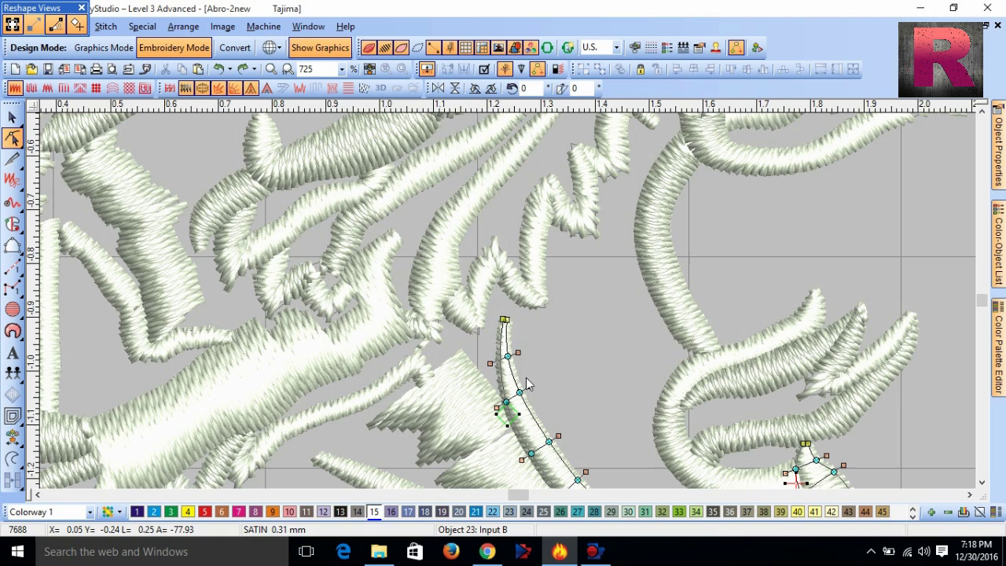
pyautogui.moveTo(505, 320); pyautogui.dragTo(507, 295)
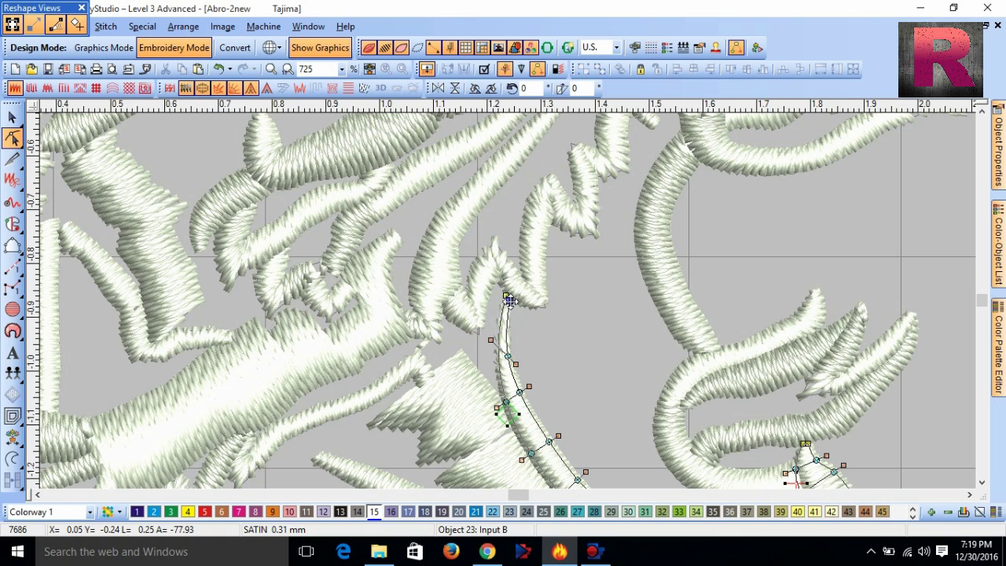
pyautogui.click(509, 298)
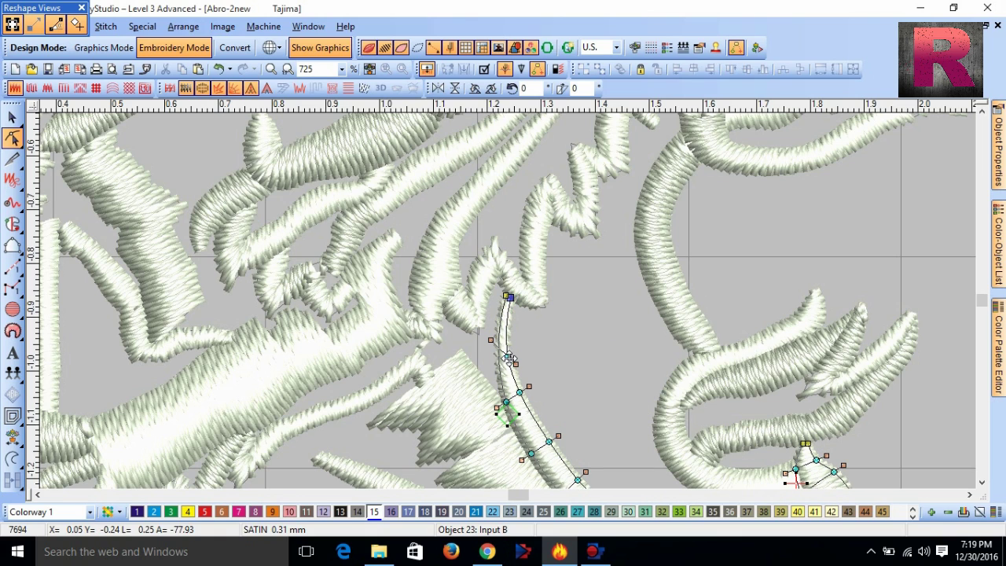
pyautogui.moveTo(510, 358); pyautogui.dragTo(508, 347)
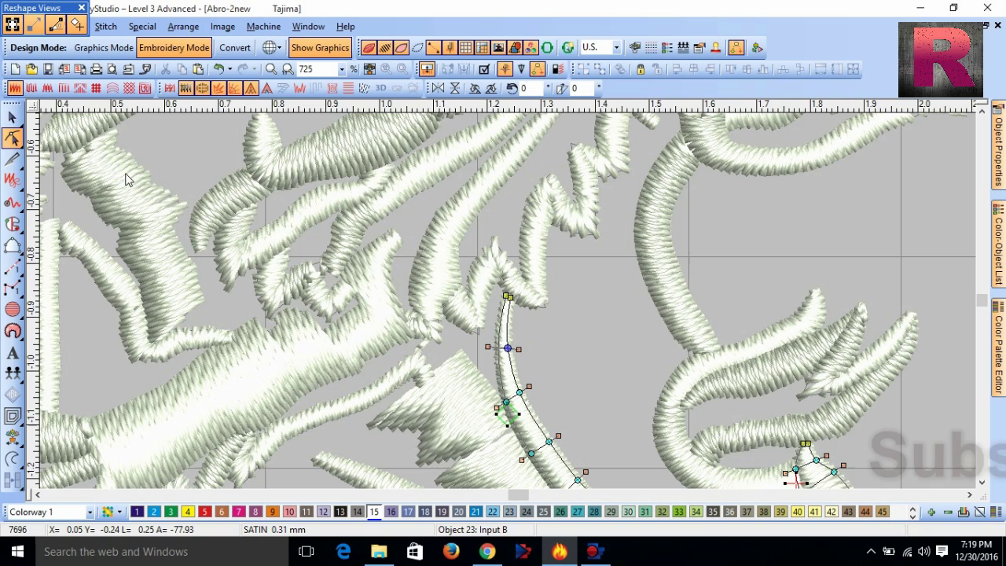
pyautogui.click(12, 118)
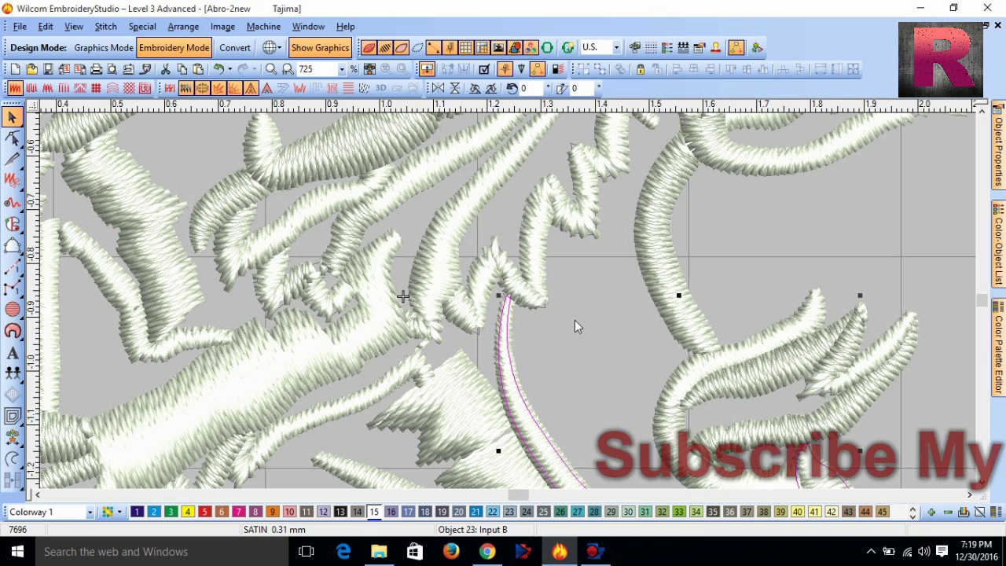
# Activate the Stitch Edit tool and turn off the realistic TrueView display to show the design as individual stitches
pyautogui.hotkey('shift', 'z')
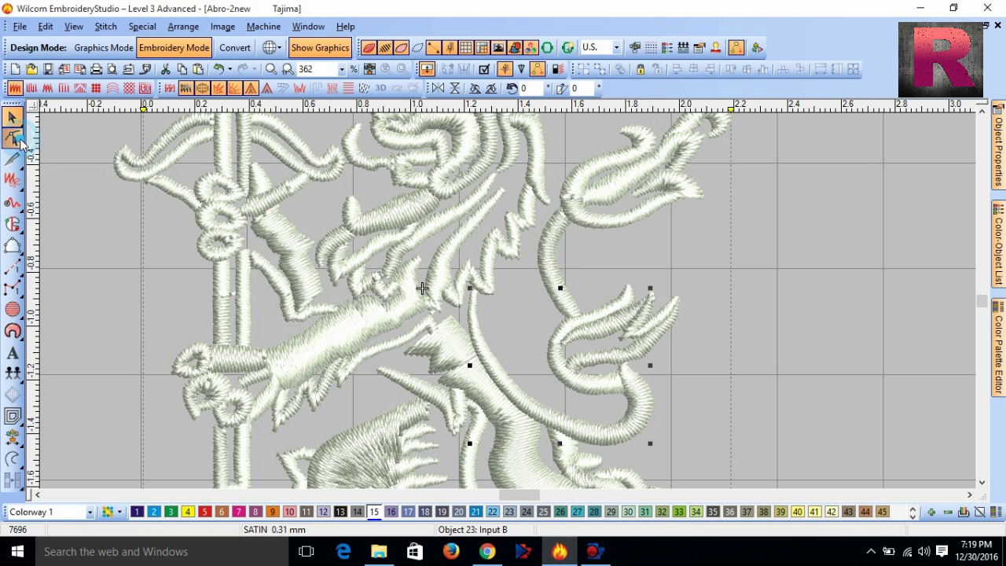
pyautogui.moveTo(19, 141)
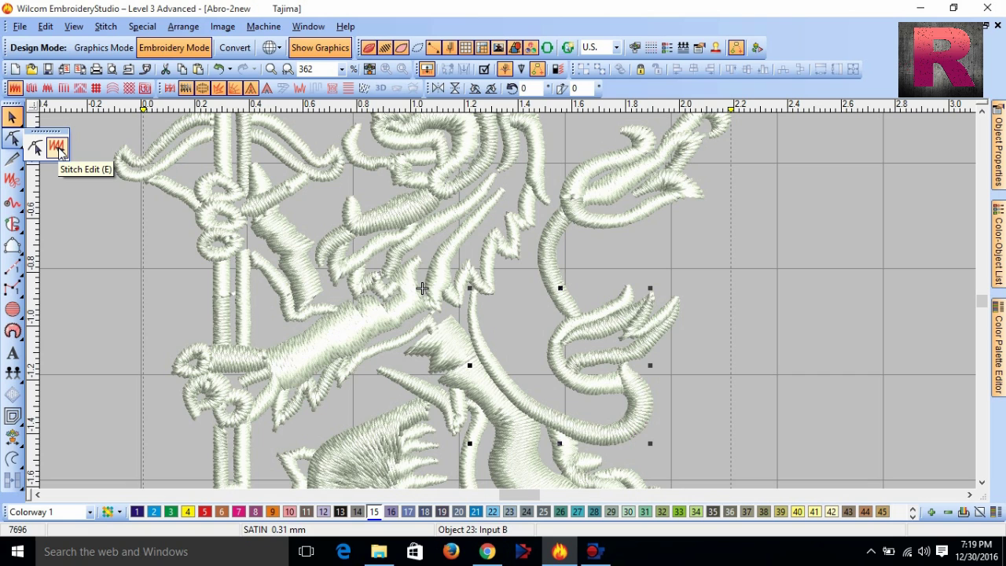
pyautogui.click(57, 147)
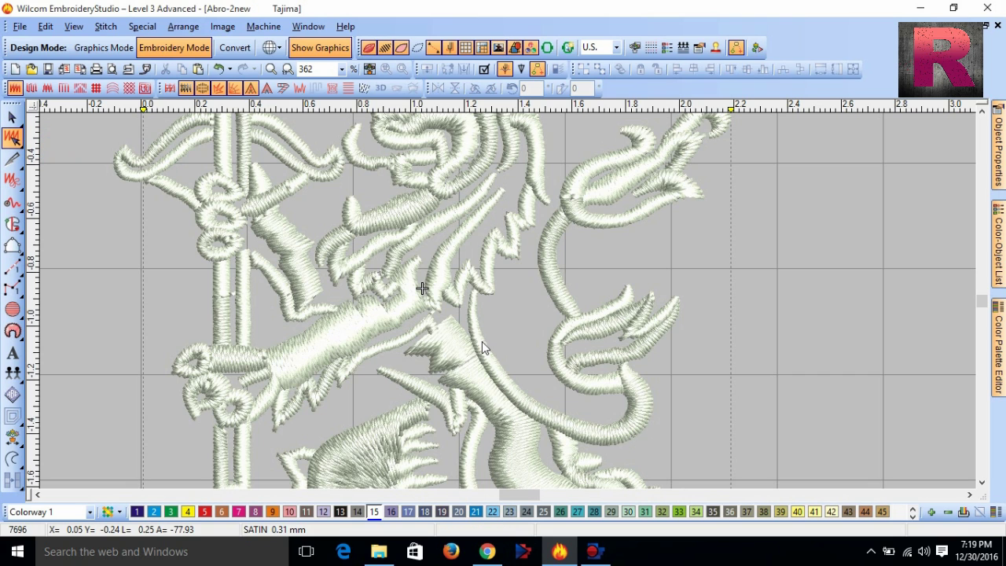
pyautogui.scroll(1, 482, 342)
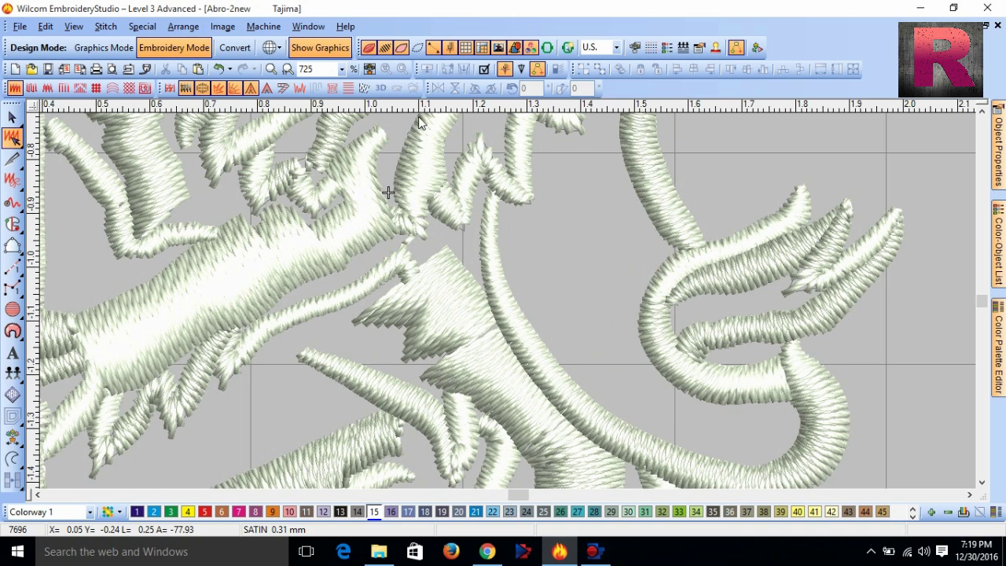
pyautogui.click(368, 48)
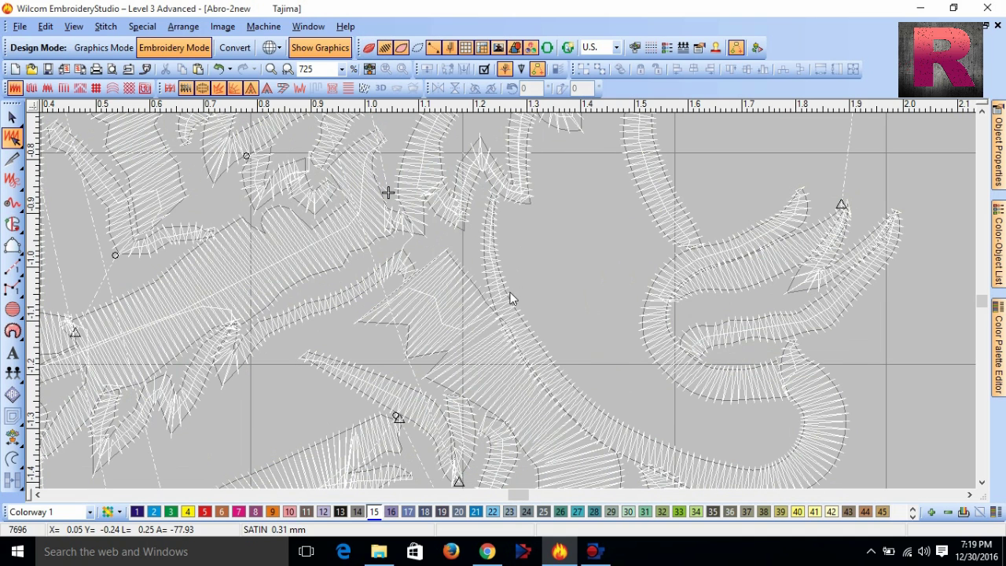
pyautogui.scroll(1, 495, 256)
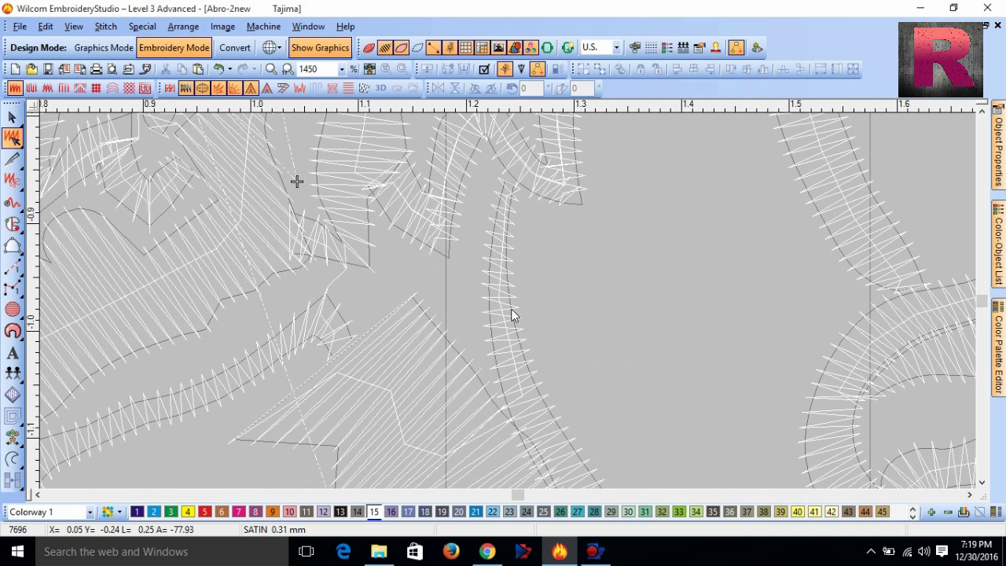
# Try deleting stitches one after another along the lower tail piece, from just below its thin tip down beside the body
pyautogui.click(512, 262)
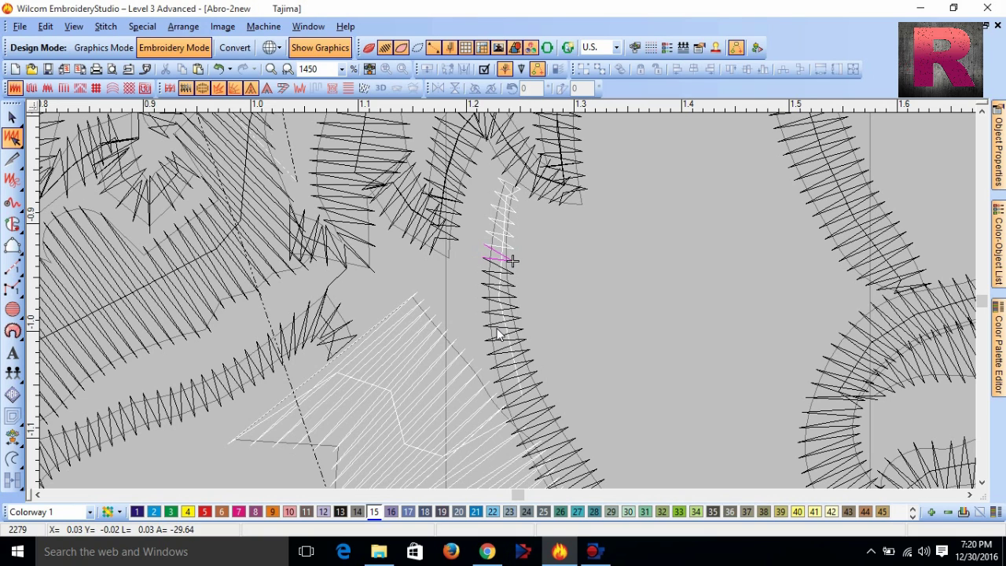
pyautogui.press('Left')
pyautogui.press('Right')
pyautogui.press('Right')
pyautogui.press('Right')
pyautogui.press('Right')
pyautogui.press('Right')
pyautogui.press('Right')
pyautogui.press('Right')
pyautogui.press('Right')
pyautogui.press('Right')
pyautogui.press('Right')
pyautogui.press('Right')
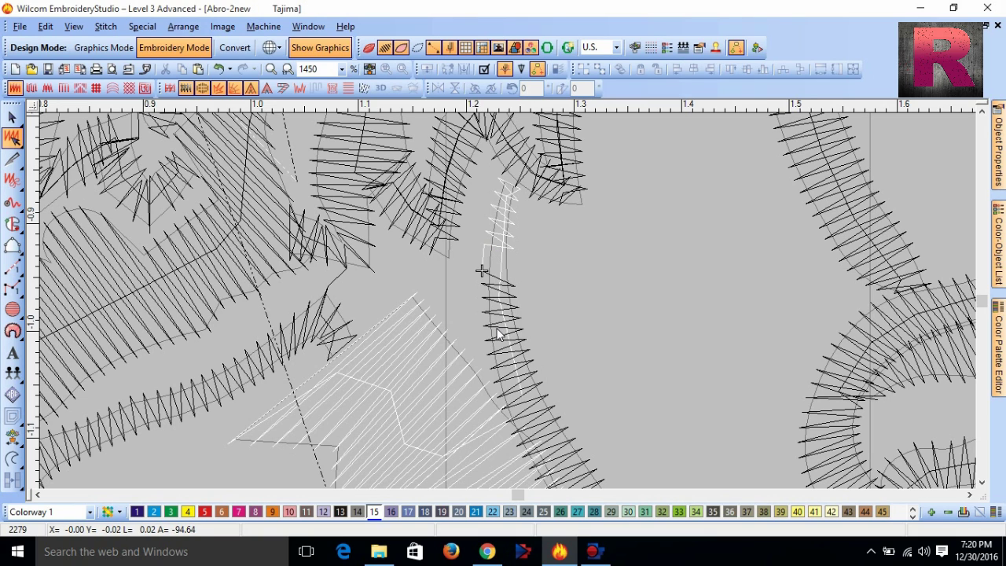
pyautogui.press('Right')
pyautogui.press('Right')
pyautogui.press('Right')
pyautogui.press('Right')
pyautogui.press('Right')
pyautogui.press('Right')
pyautogui.press('Right')
pyautogui.press('Right')
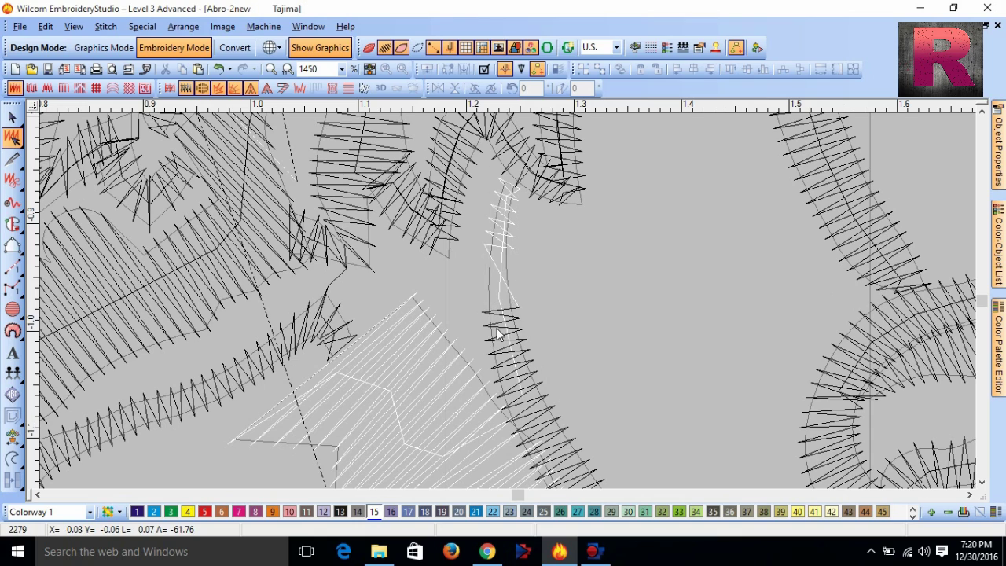
pyautogui.press('Right')
pyautogui.press('Right')
pyautogui.press('Right')
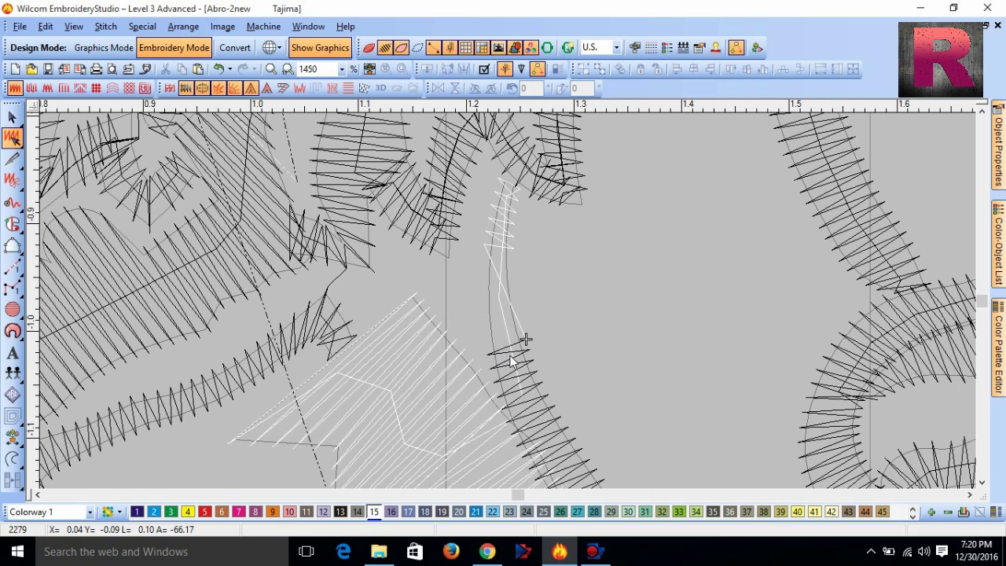
pyautogui.press('Right')
pyautogui.press('Right')
pyautogui.press('Right')
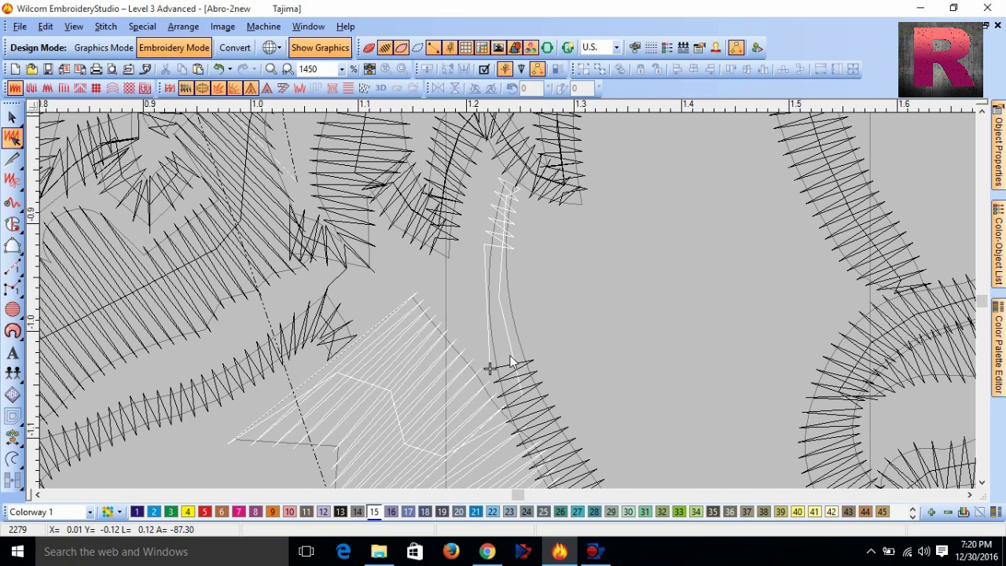
pyautogui.scroll(-1, 510, 362)
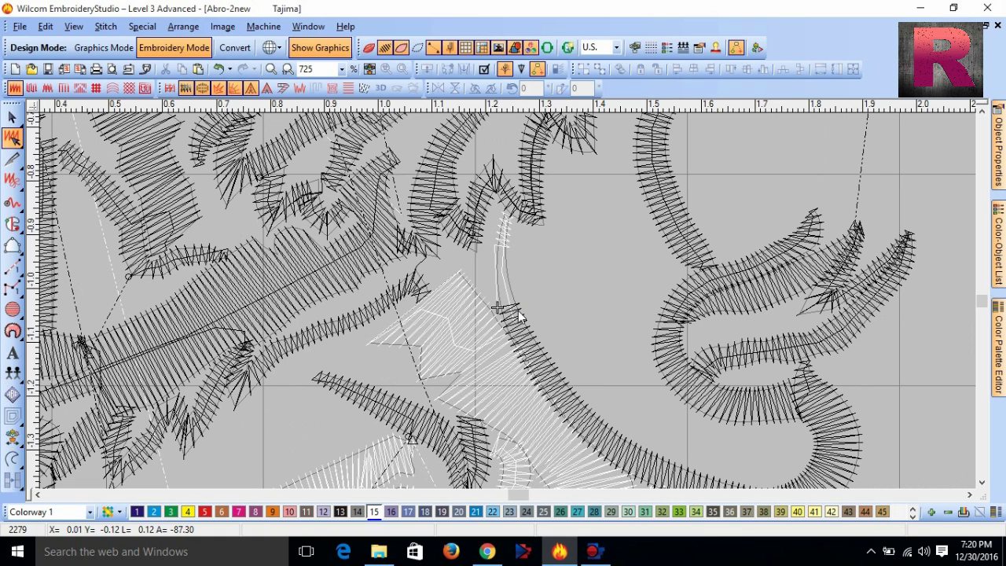
pyautogui.scroll(1, 519, 314)
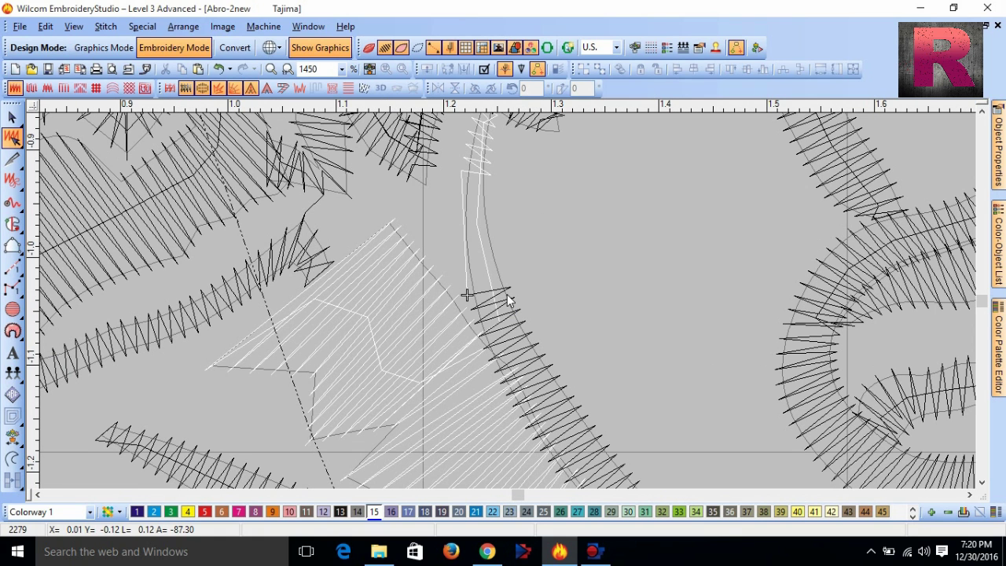
pyautogui.press('Right')
pyautogui.press('Right')
pyautogui.press('Right')
pyautogui.press('Right')
pyautogui.press('Right')
pyautogui.press('Right')
pyautogui.press('Right')
pyautogui.press('Right')
pyautogui.press('Right')
pyautogui.press('Right')
pyautogui.press('Right')
pyautogui.press('Right')
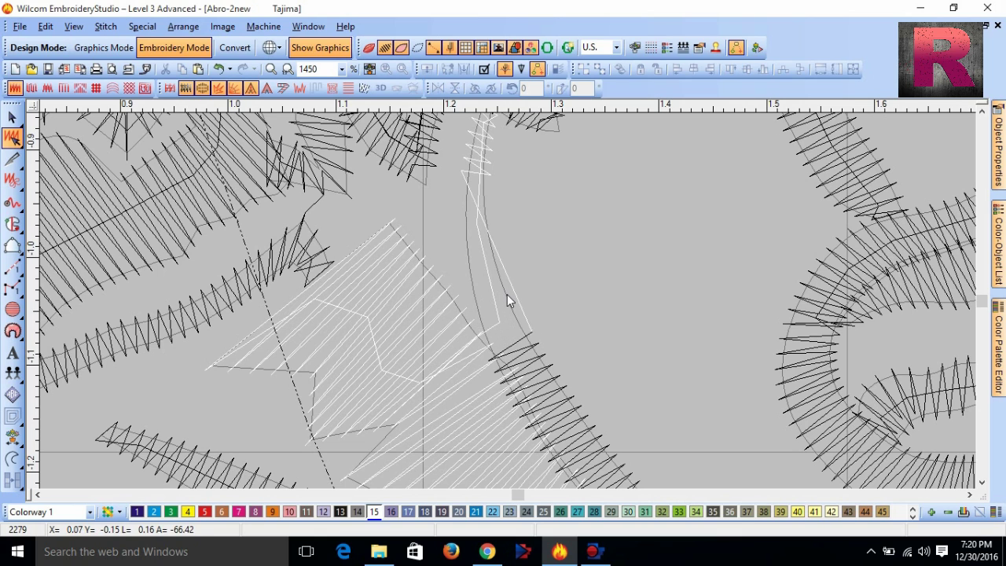
pyautogui.press('Delete')
pyautogui.press('Delete')
pyautogui.press('Delete')
pyautogui.press('Delete')
pyautogui.press('Delete')
pyautogui.press('Delete')
pyautogui.press('Delete')
pyautogui.press('Delete')
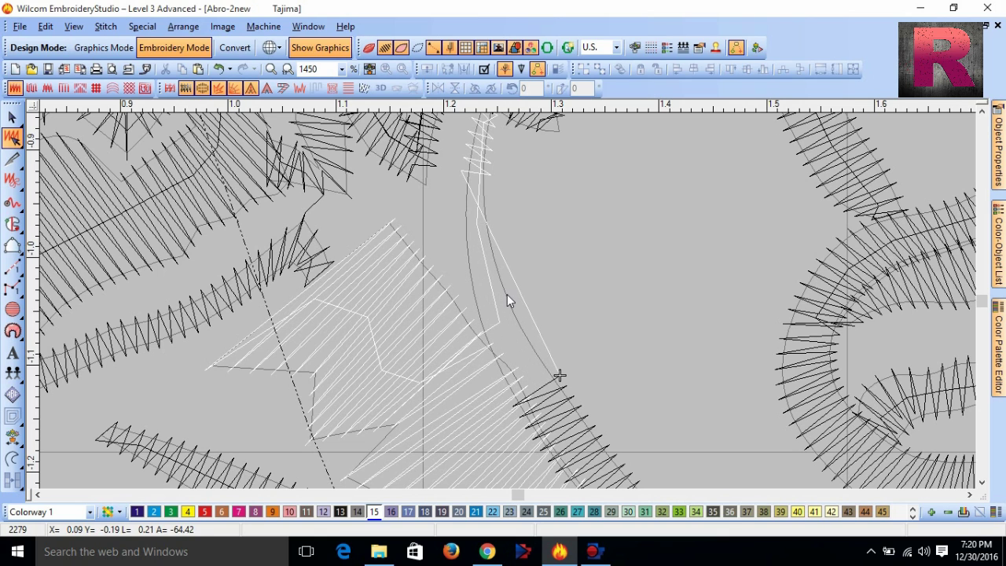
pyautogui.press('Delete')
pyautogui.hotkey('shift', 'z')
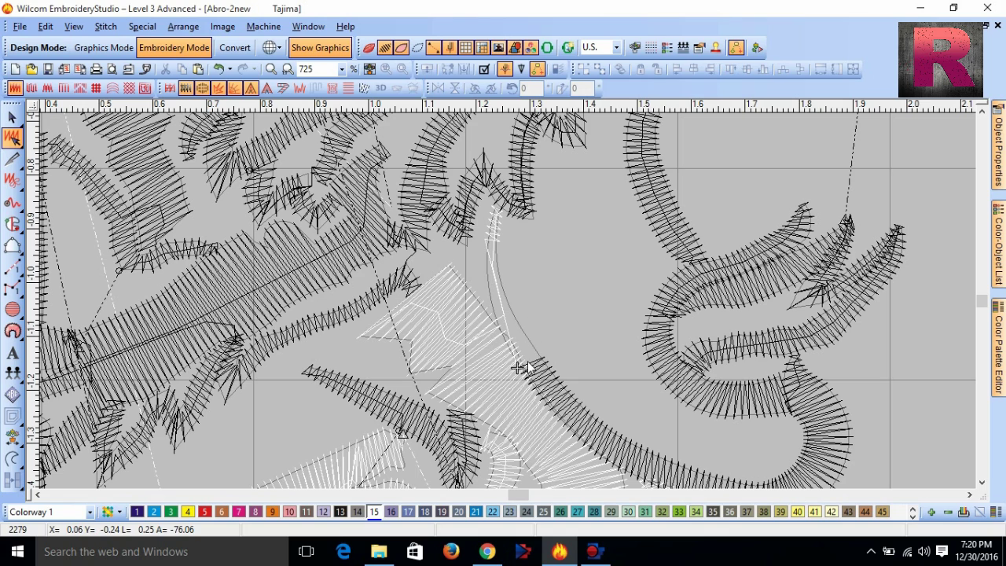
# Undo the stitch deletions on the lower tail piece
pyautogui.hotkey('ctrl', 'z')
pyautogui.hotkey('ctrl', 'z')
pyautogui.hotkey('ctrl', 'z')
pyautogui.hotkey('ctrl', 'z')
pyautogui.hotkey('ctrl', 'z')
pyautogui.hotkey('ctrl', 'z')
pyautogui.hotkey('ctrl', 'z')
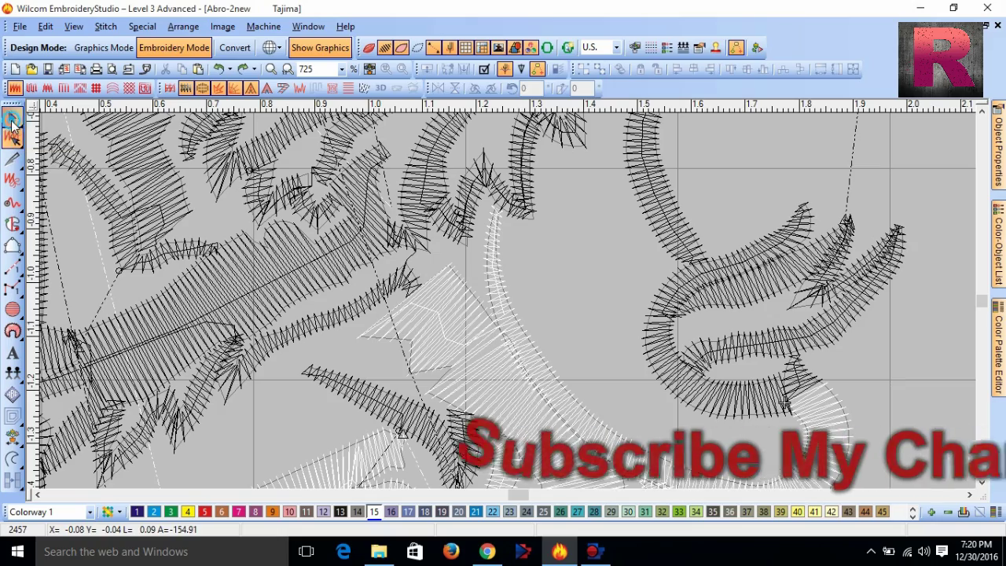
# Return to the Select tool and select the U-shaped satin piece at the lower end of the crossbow shaft
pyautogui.click(13, 161)
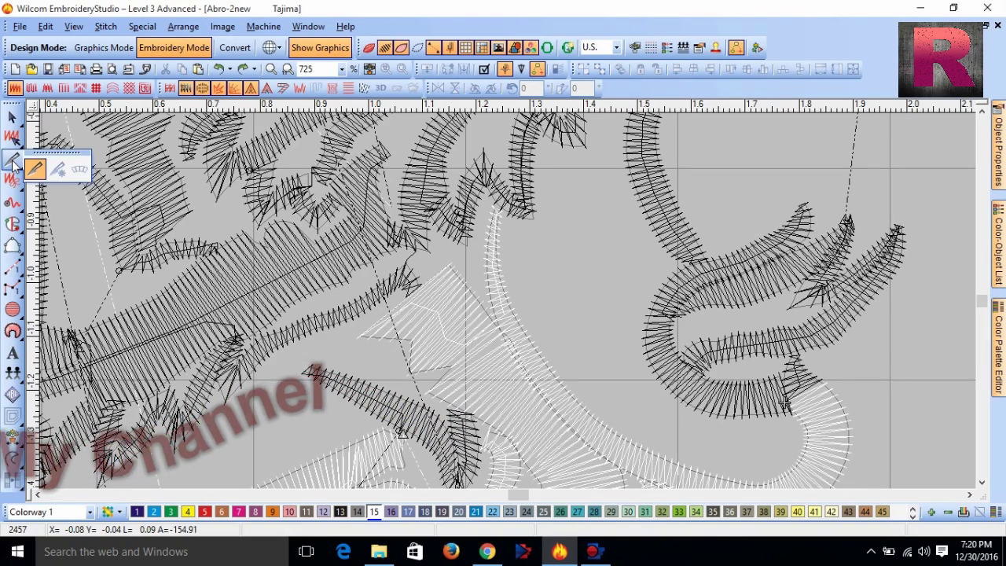
pyautogui.click(13, 161)
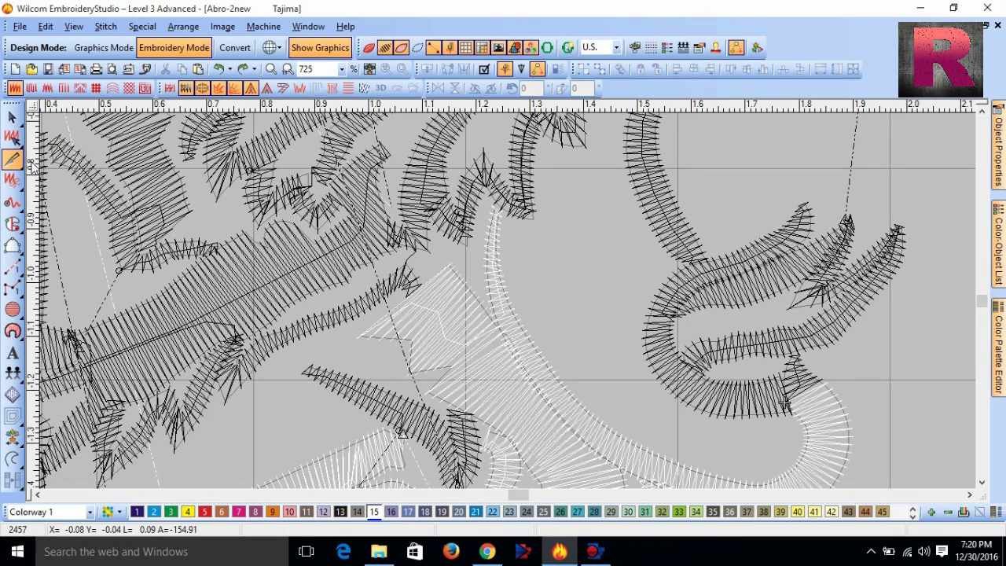
pyautogui.click(12, 117)
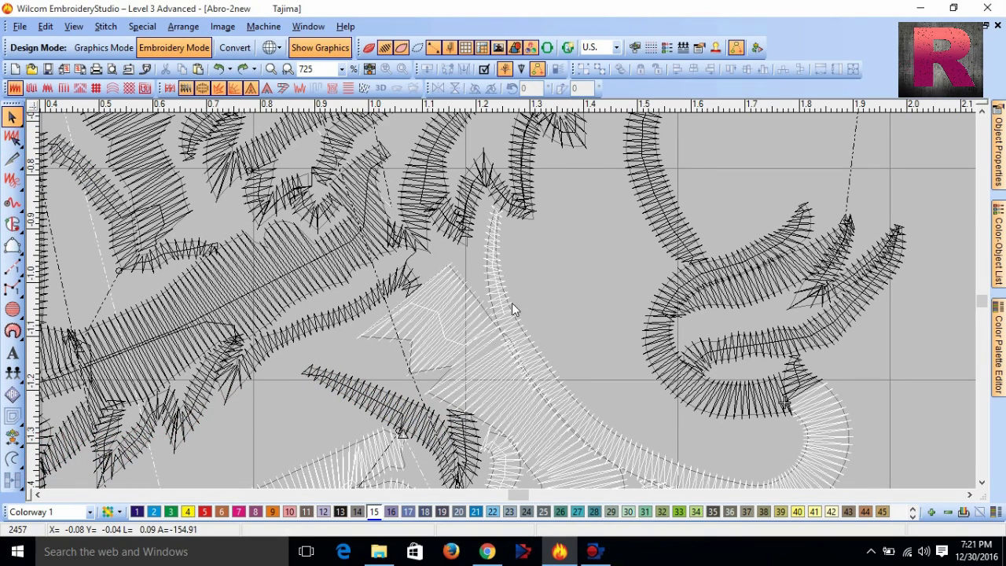
pyautogui.press('0')
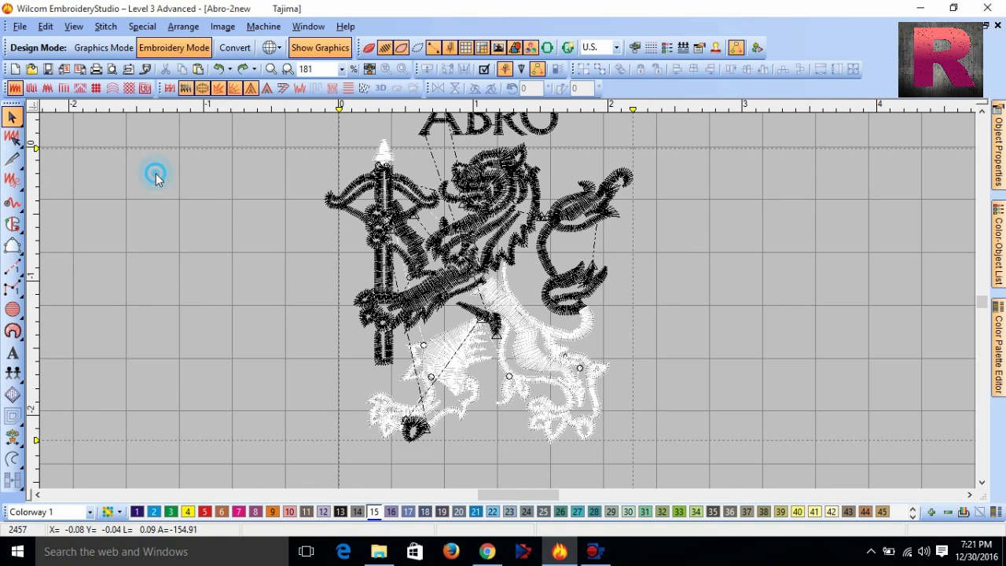
pyautogui.click(707, 355)
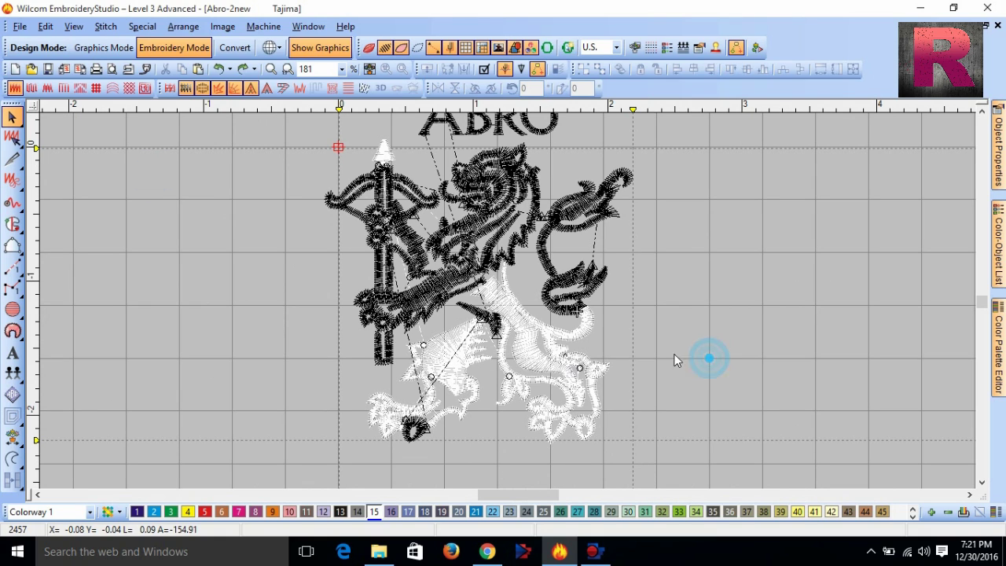
pyautogui.click(125, 189)
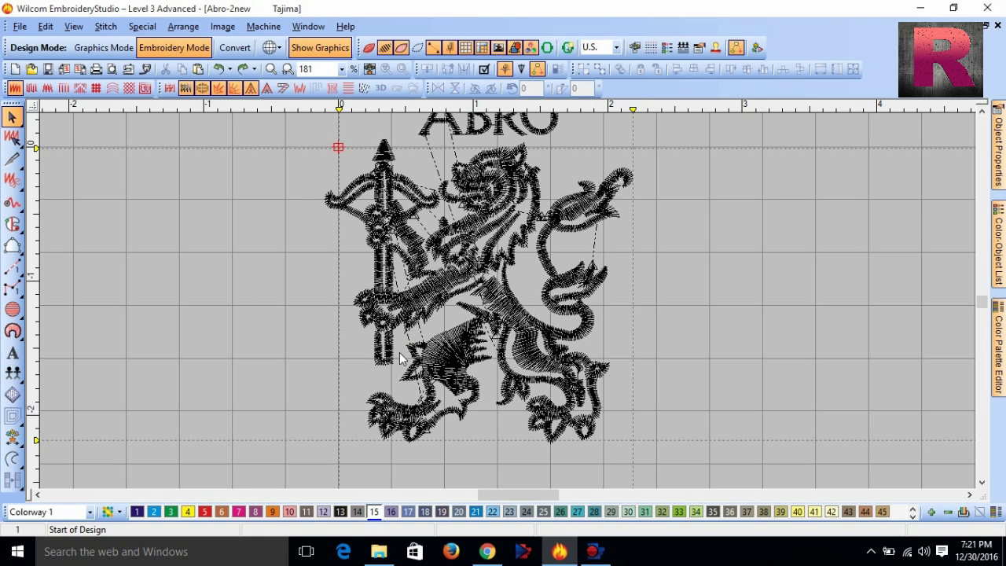
pyautogui.scroll(2, 395, 366)
pyautogui.click(502, 266)
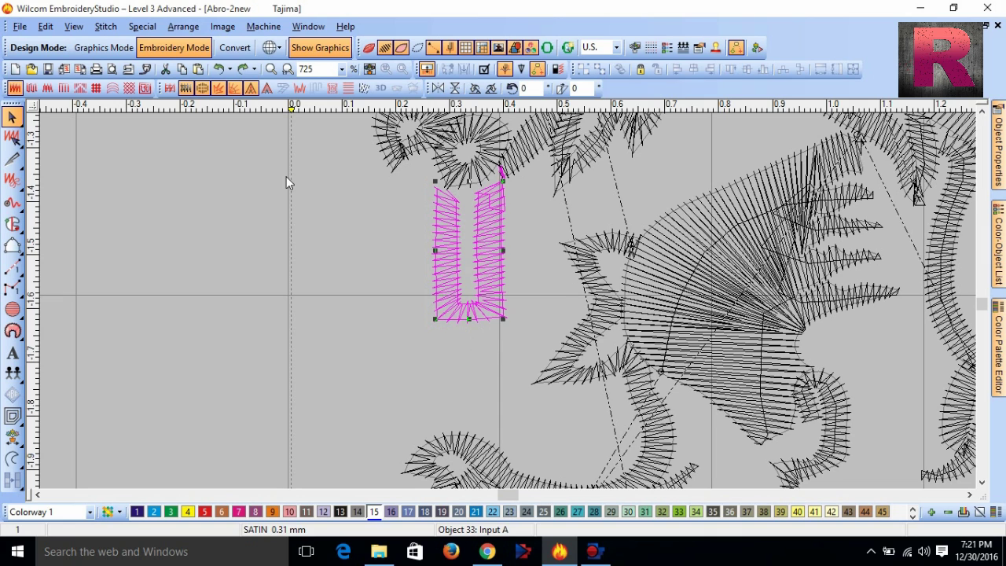
# Try cutting the U-shaped piece in two with the Knife tool along a vertical line through the middle of its base
pyautogui.click(12, 158)
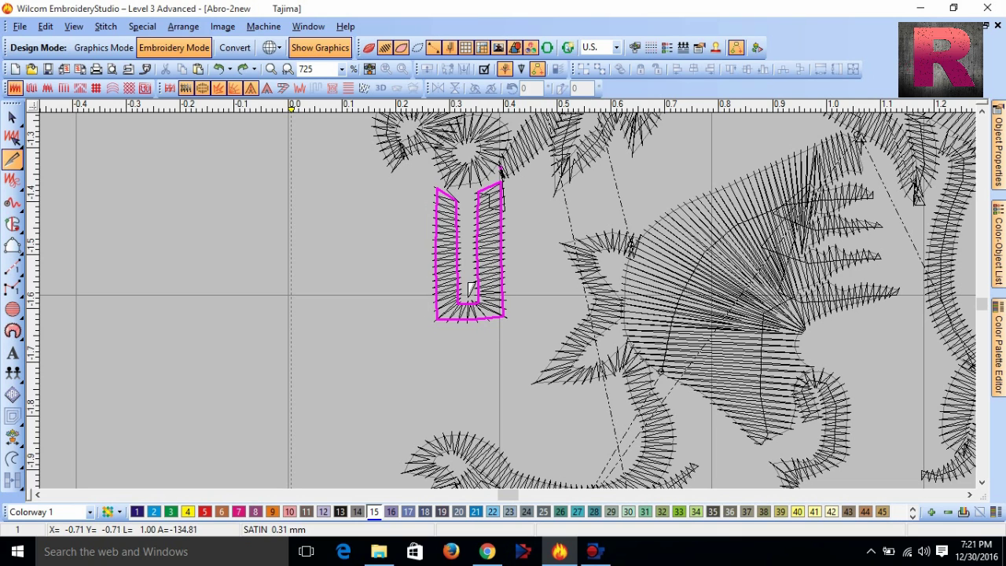
pyautogui.click(466, 298)
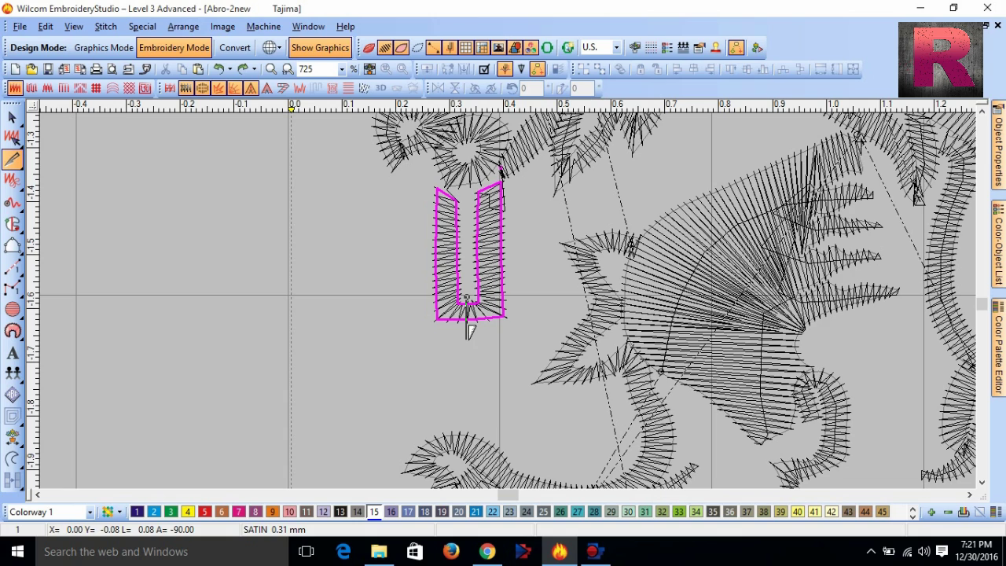
pyautogui.click(466, 338)
pyautogui.press('Return')
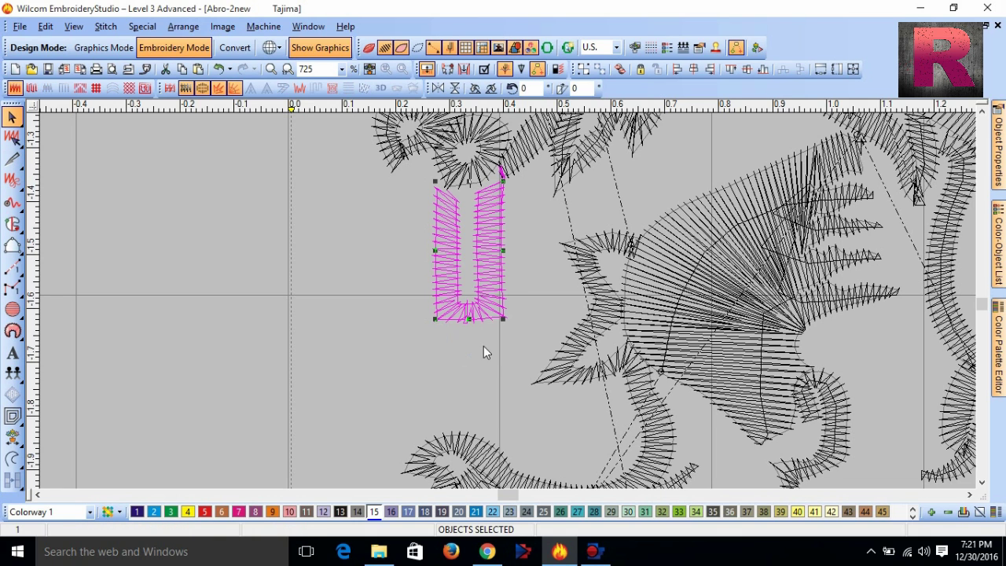
pyautogui.click(413, 330)
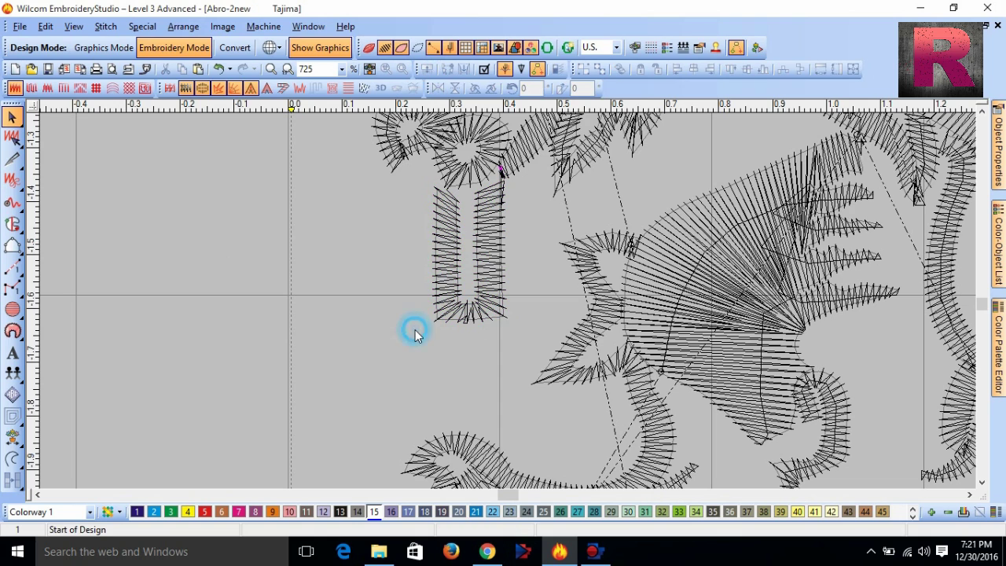
# Move the left half of the cut crossbow piece away to the left, and undo both the move and the cut
pyautogui.click(448, 260)
pyautogui.moveTo(446, 253); pyautogui.dragTo(297, 247)
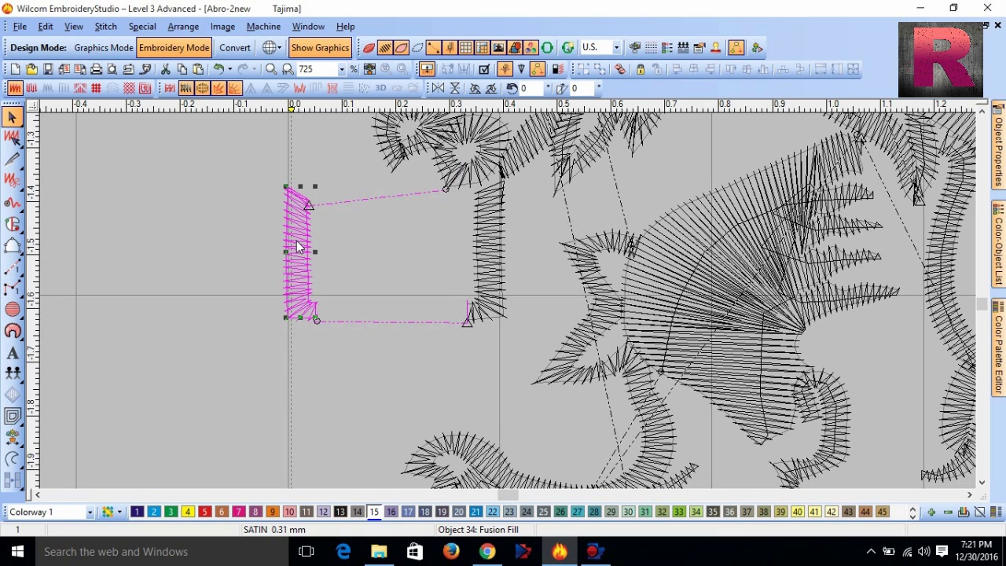
pyautogui.hotkey('ctrl', 'z')
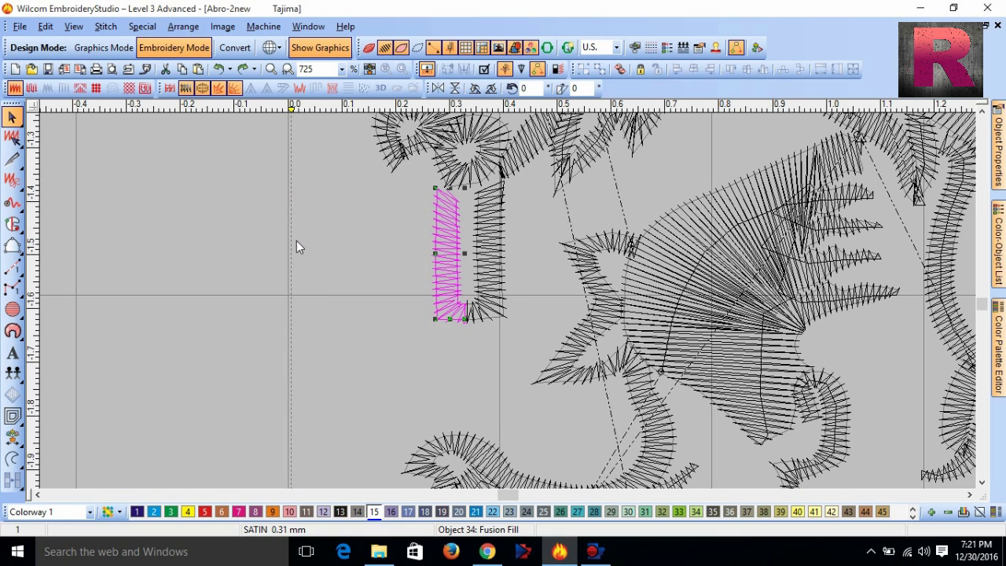
pyautogui.hotkey('ctrl', 'z')
# Try moving the whole U-shaped crossbow piece to the left, and undo the move
pyautogui.click(331, 267)
pyautogui.moveTo(441, 250); pyautogui.dragTo(285, 262)
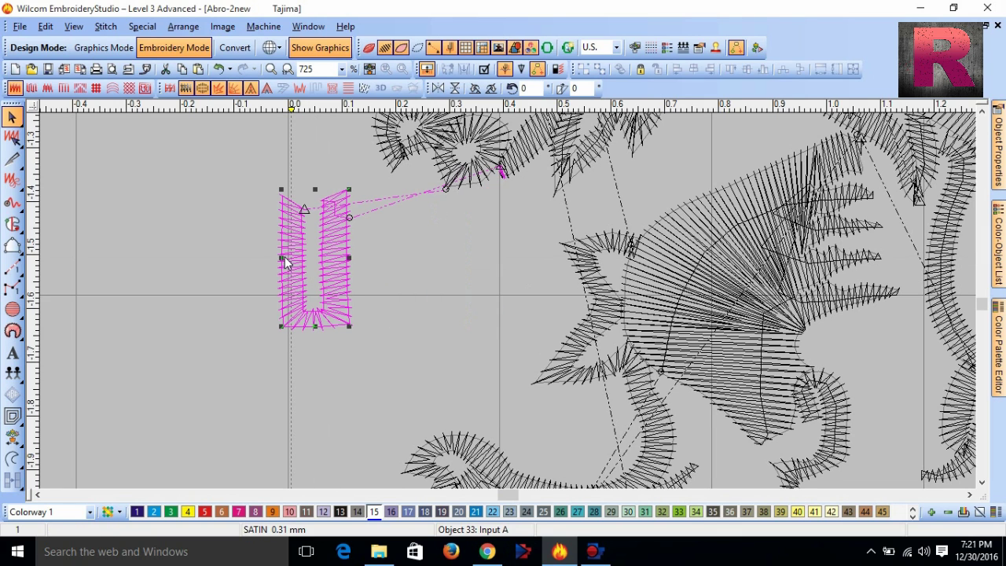
pyautogui.hotkey('ctrl', 'z')
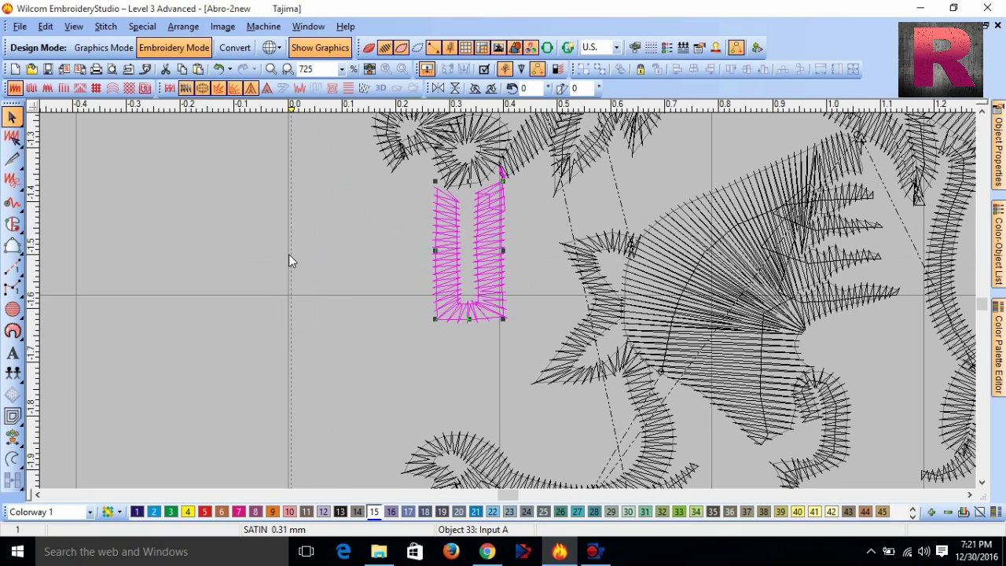
# Cut the U-shaped crossbow piece into two halves with the Knife tool, using a vertical line through the middle of its base
pyautogui.click(12, 160)
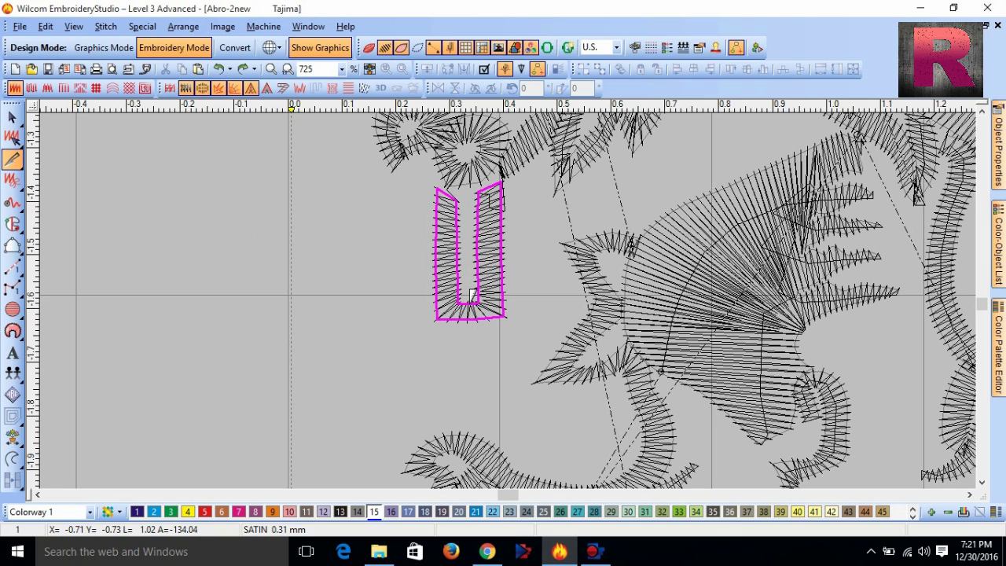
pyautogui.click(468, 338)
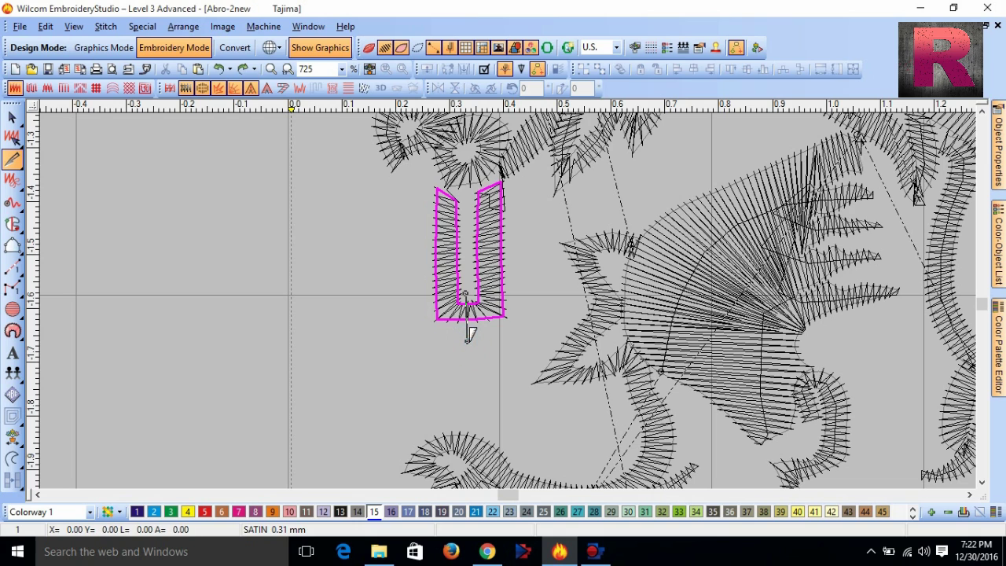
pyautogui.click(467, 341)
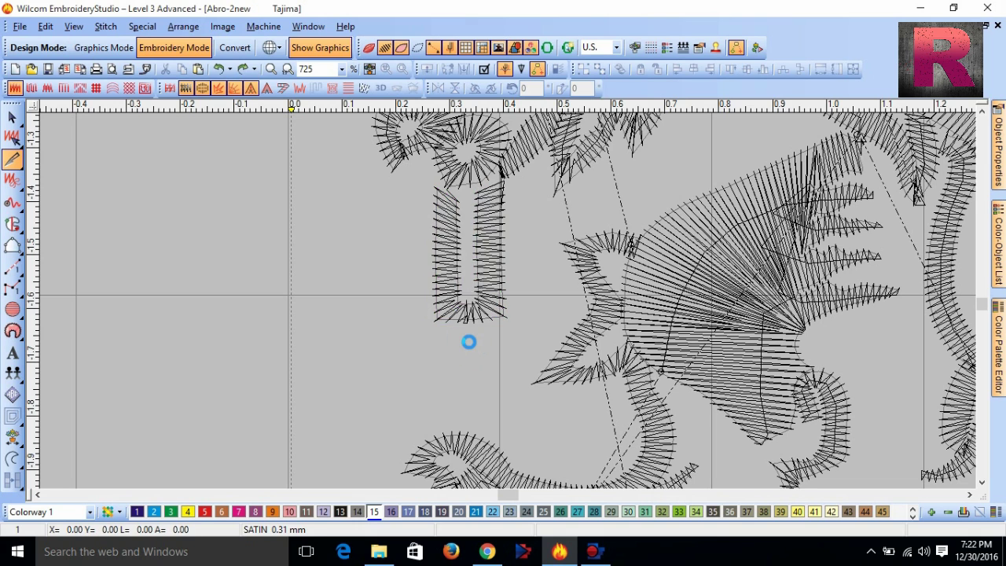
# Try moving the left half of the cut crossbow piece away to the left, undo the move and deselect it
pyautogui.click(393, 254)
pyautogui.click(442, 256)
pyautogui.moveTo(443, 256); pyautogui.dragTo(346, 255)
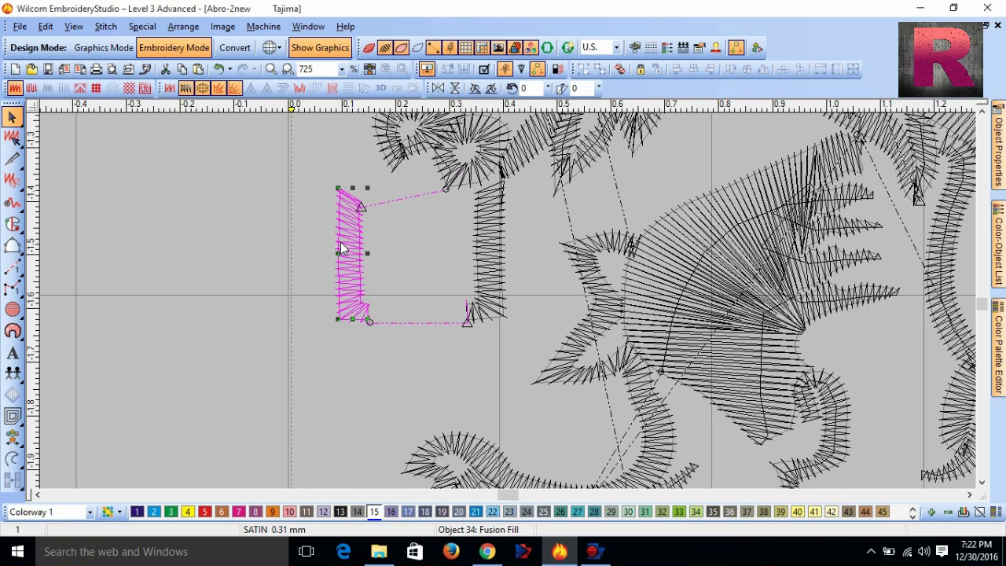
pyautogui.hotkey('ctrl', 'z')
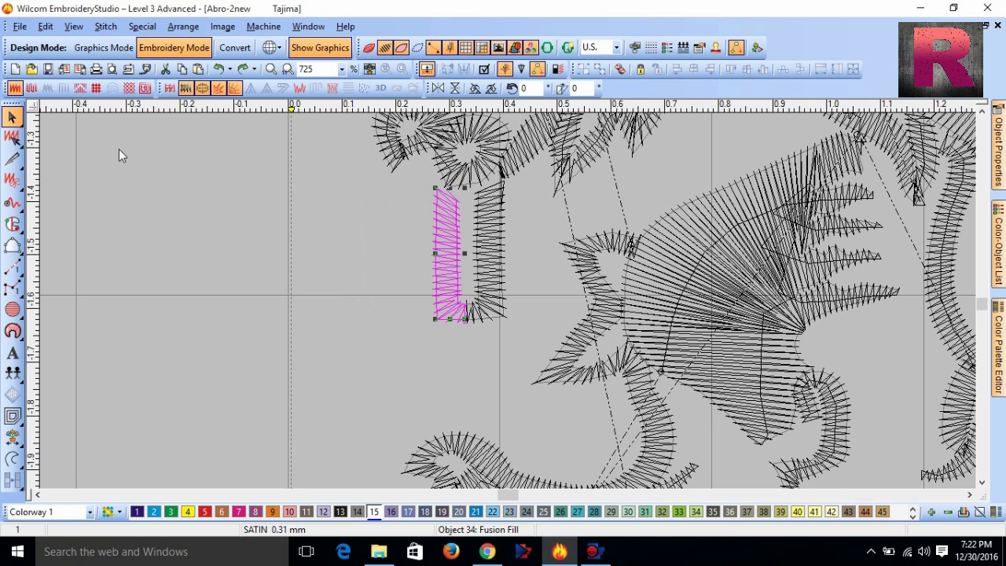
pyautogui.click(218, 230)
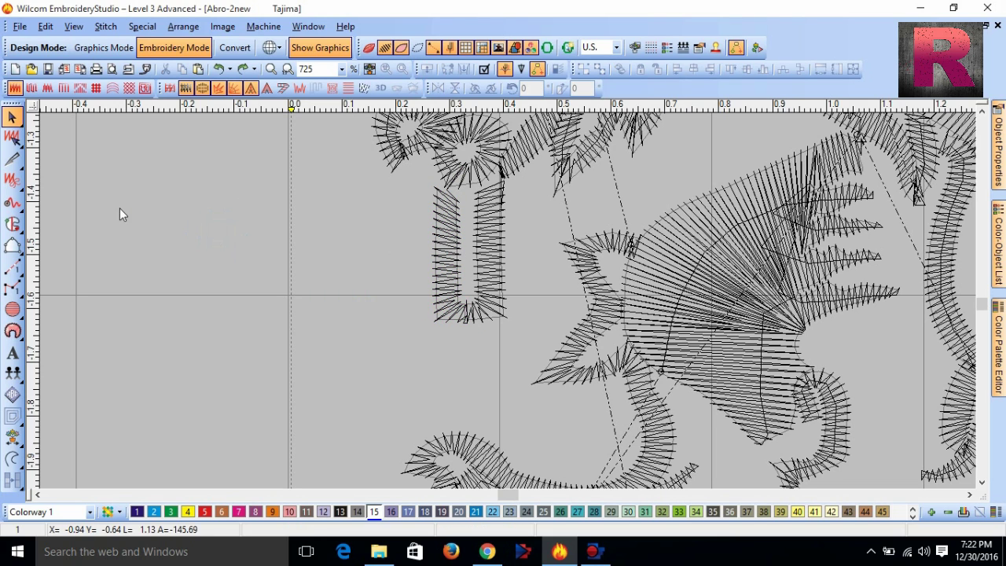
pyautogui.click(16, 160)
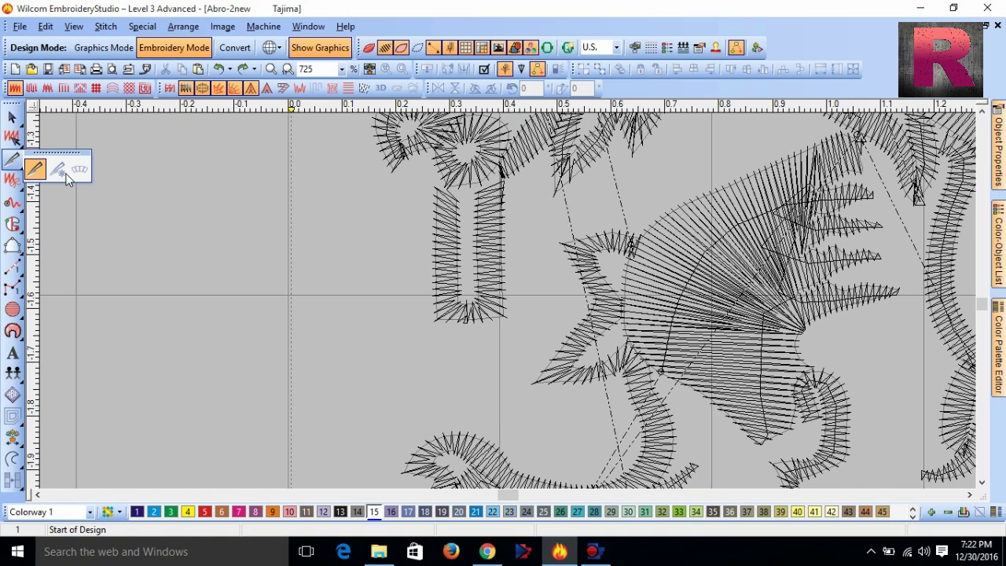
pyautogui.click(130, 209)
pyautogui.press('Escape')
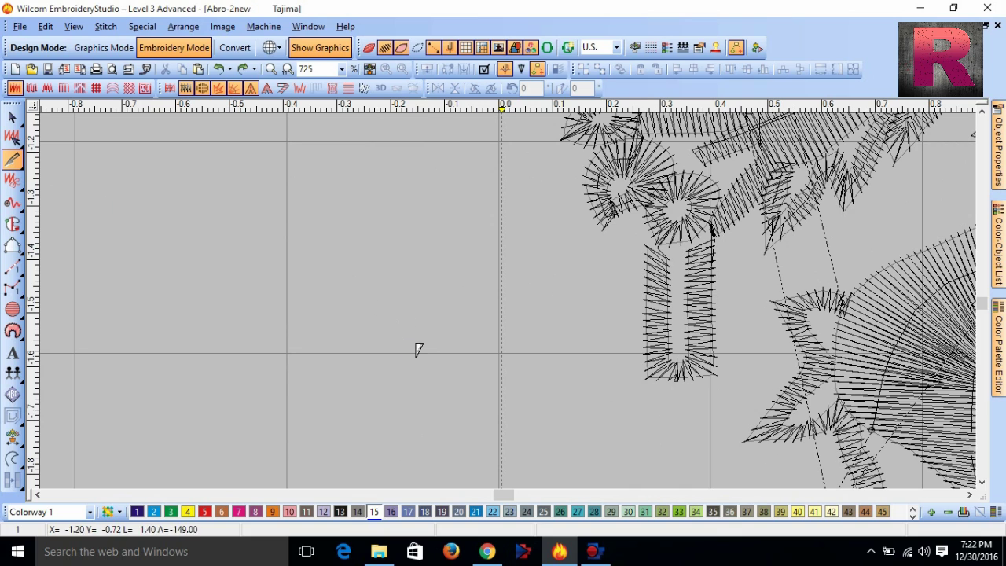
# Add a nearly horizontal stitch angle line across the left arm of the U-shaped crossbow piece, near its upper end
pyautogui.click(12, 116)
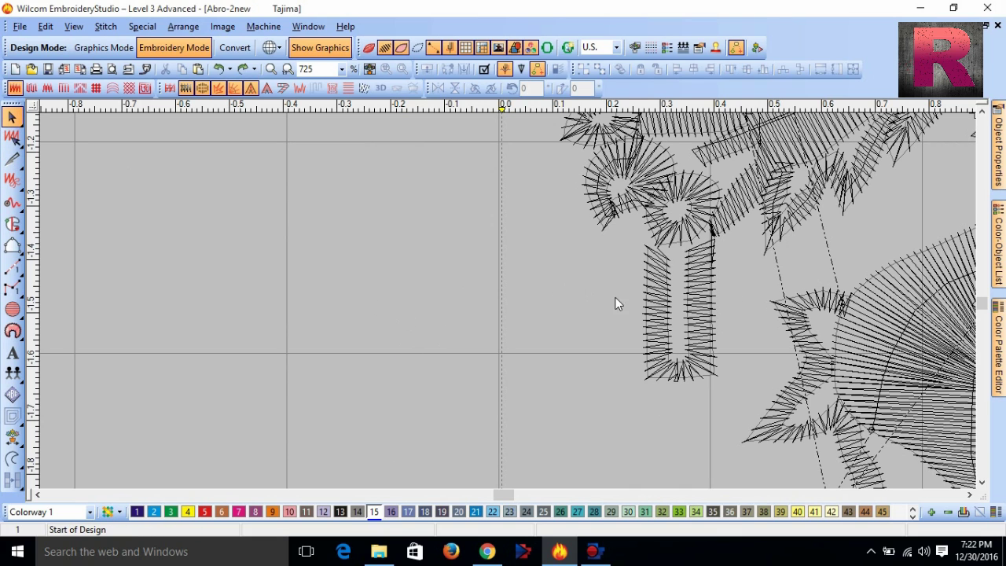
pyautogui.click(651, 303)
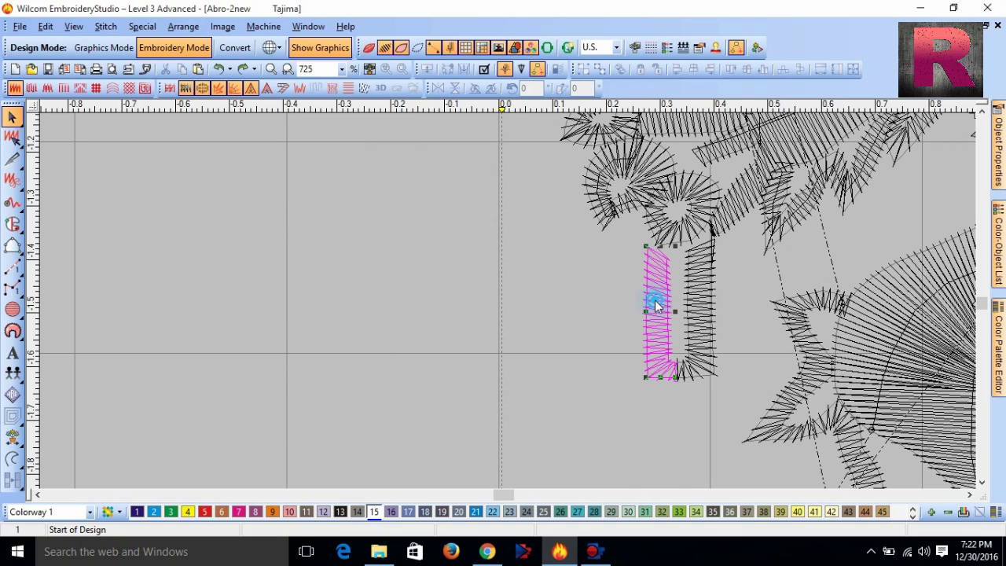
pyautogui.click(712, 342)
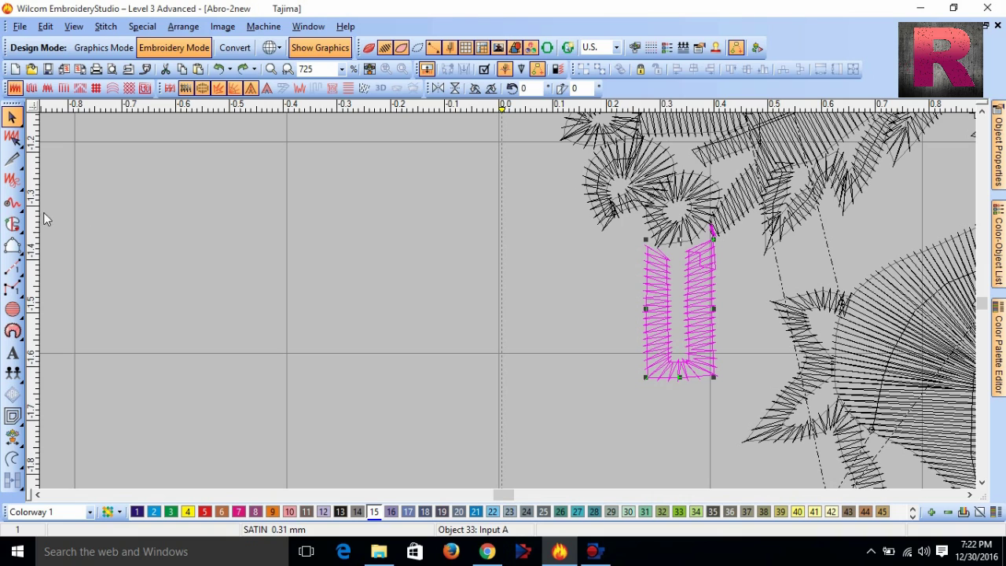
pyautogui.moveTo(22, 163)
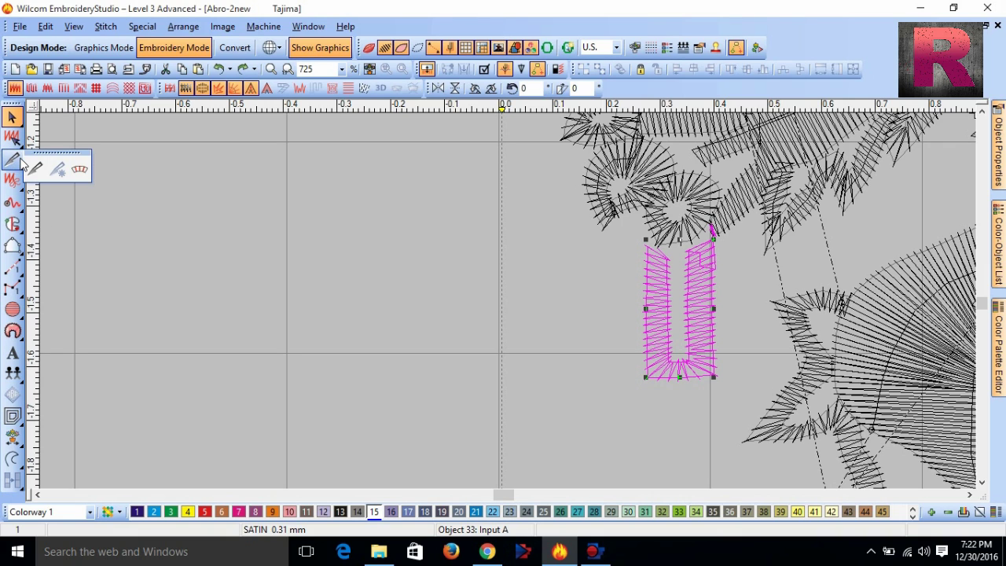
pyautogui.click(79, 173)
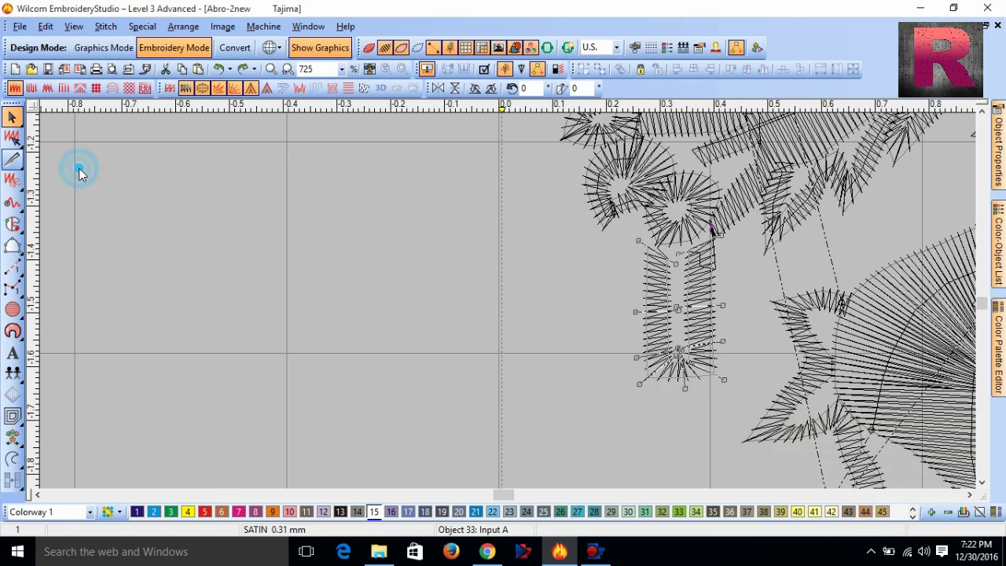
pyautogui.press('z')
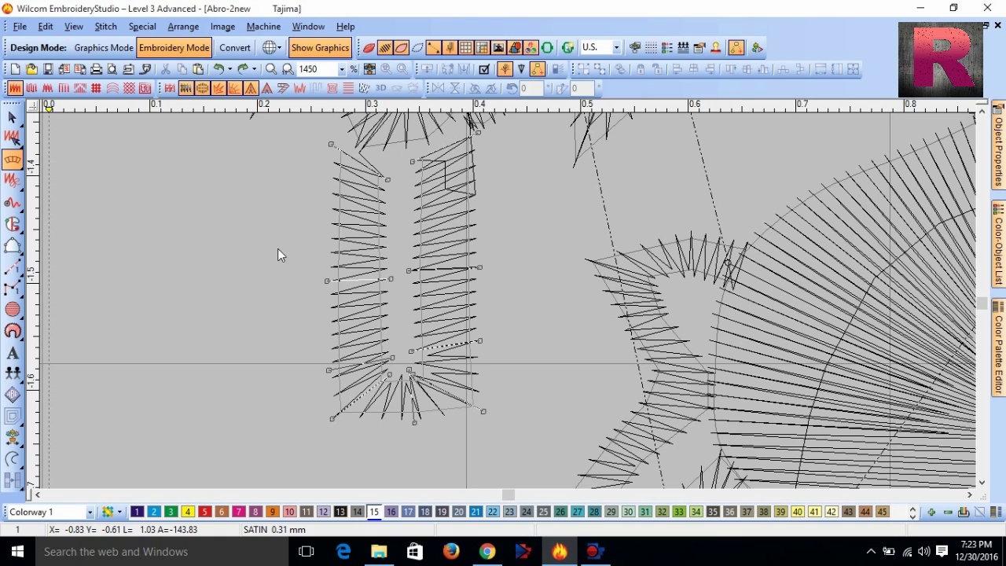
pyautogui.click(480, 271)
pyautogui.click(320, 193)
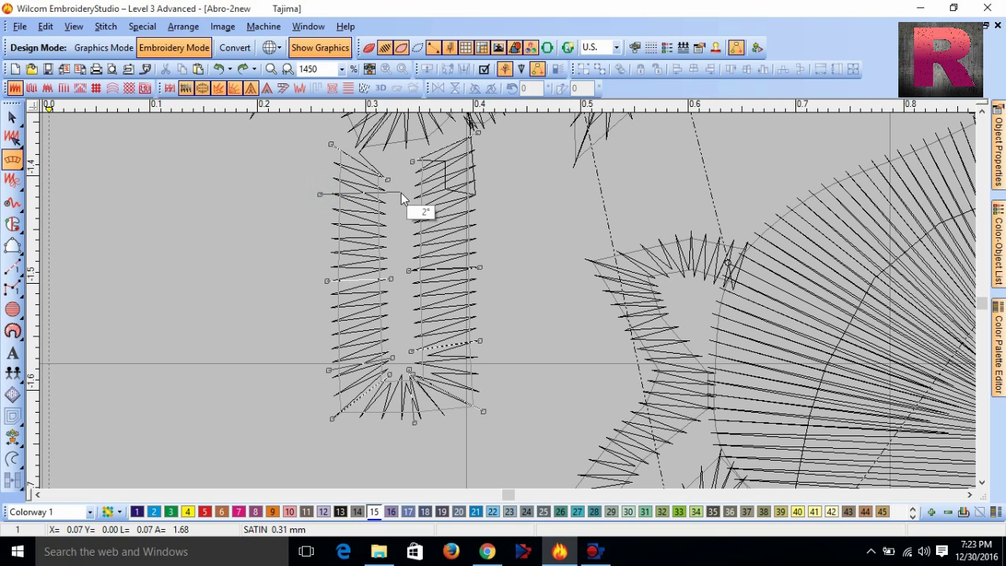
pyautogui.click(396, 196)
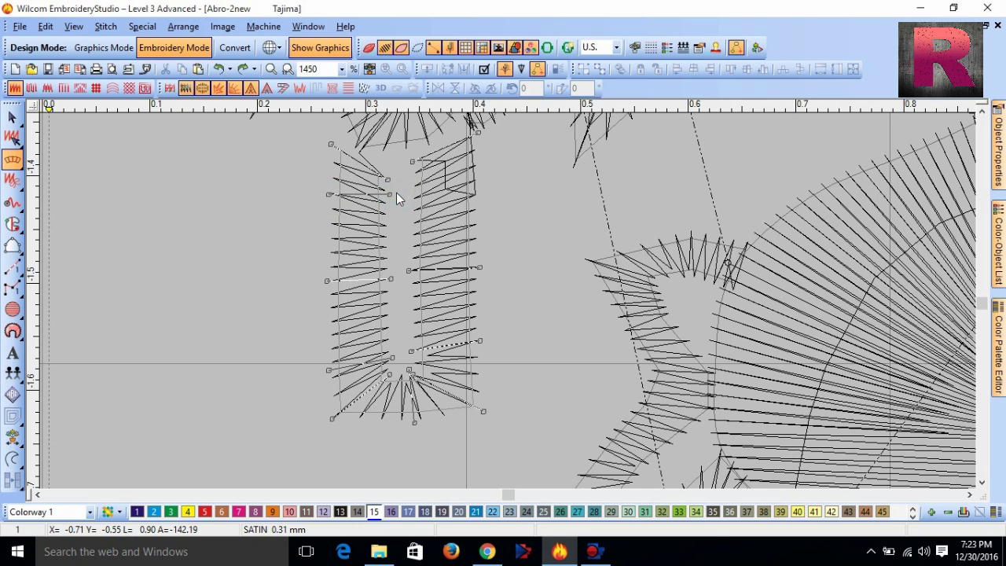
pyautogui.press('h')
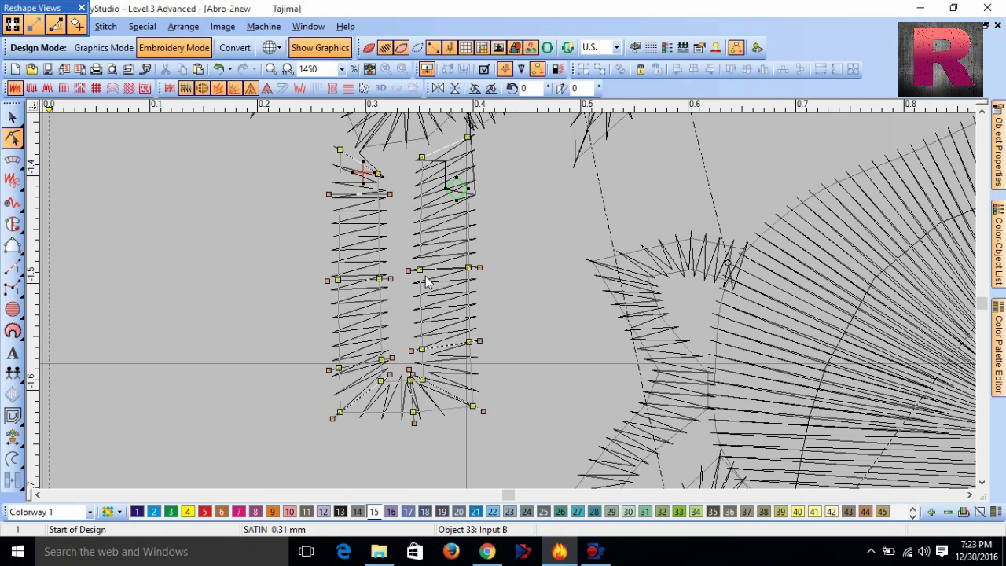
# Add a nearly horizontal stitch angle line across the right arm of the U-shaped crossbow piece, near its upper end
pyautogui.click(12, 160)
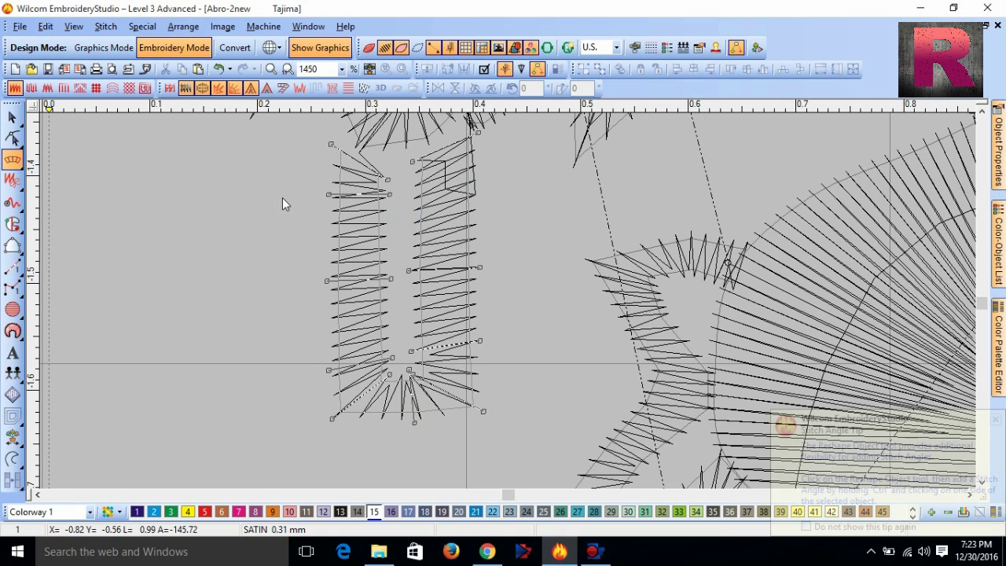
pyautogui.click(409, 177)
pyautogui.click(485, 175)
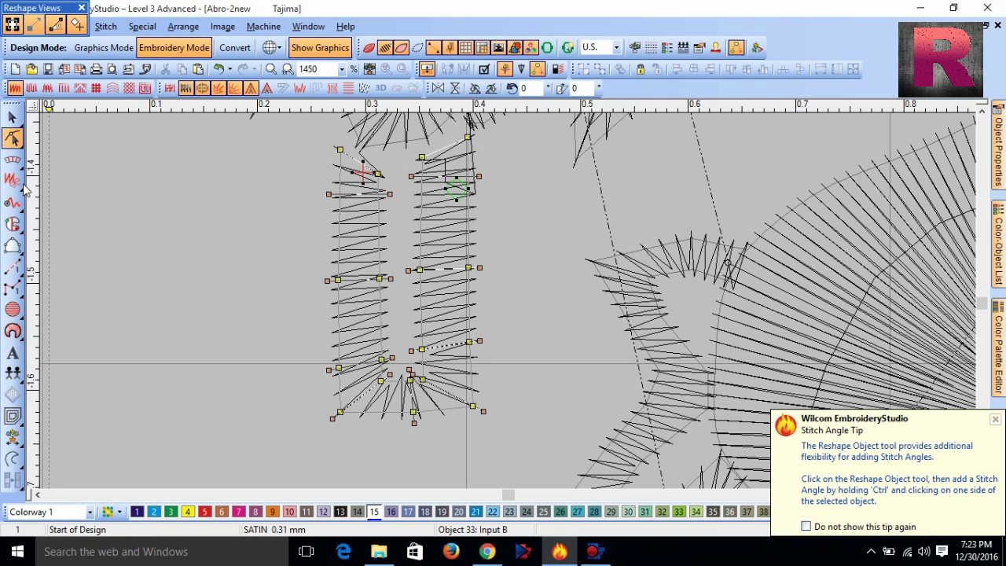
pyautogui.click(12, 116)
# Add a diagonal stitch angle line across the middle of the curved Fusion Fill shape on the lion's right lower leg
pyautogui.scroll(-1, 538, 321)
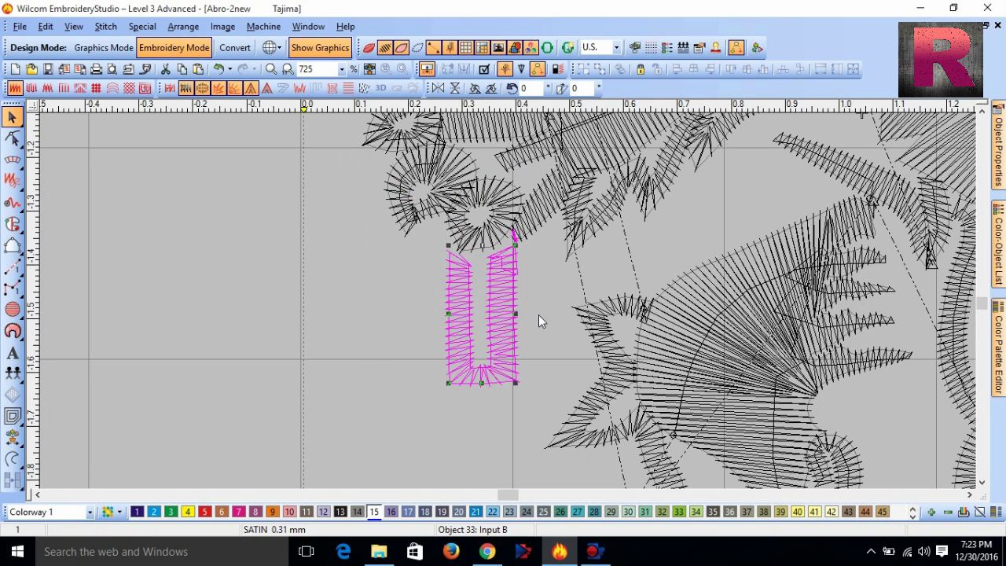
pyautogui.scroll(-1, 509, 308)
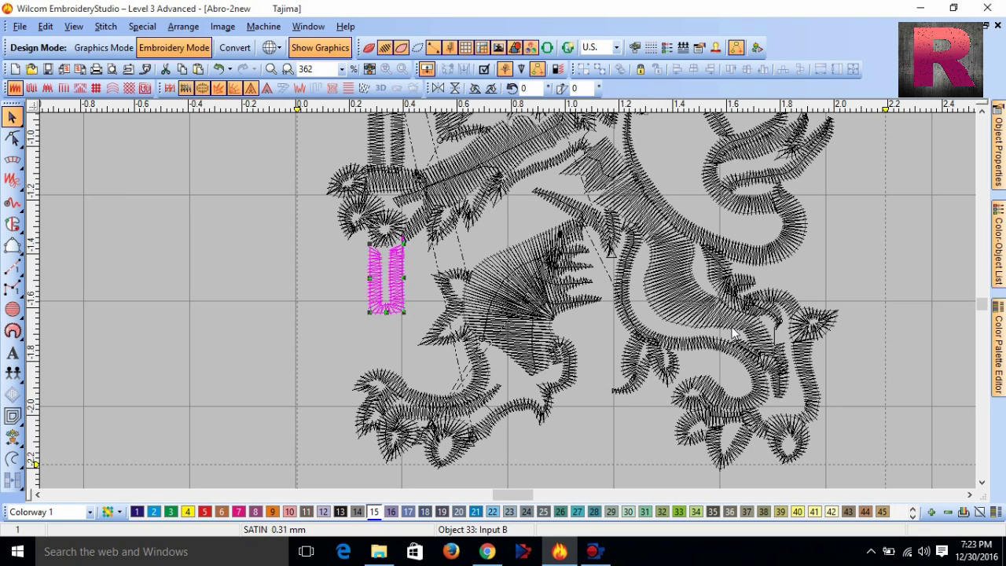
pyautogui.scroll(2, 732, 322)
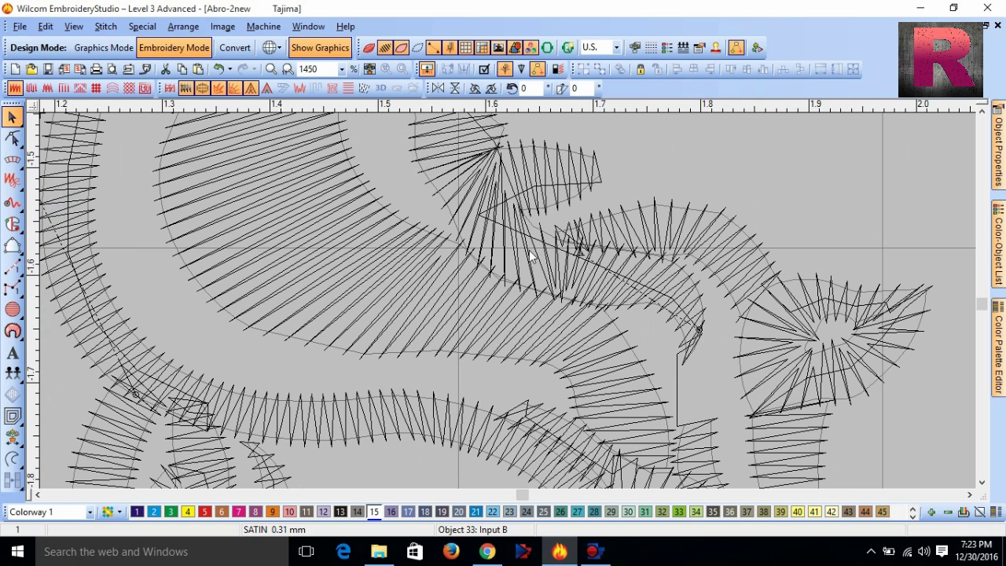
pyautogui.click(585, 255)
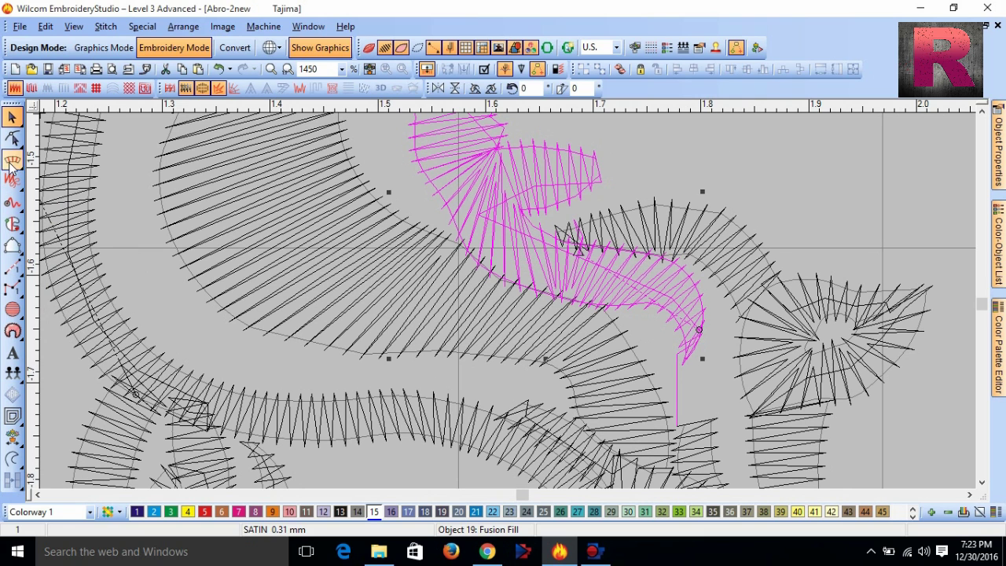
pyautogui.click(11, 162)
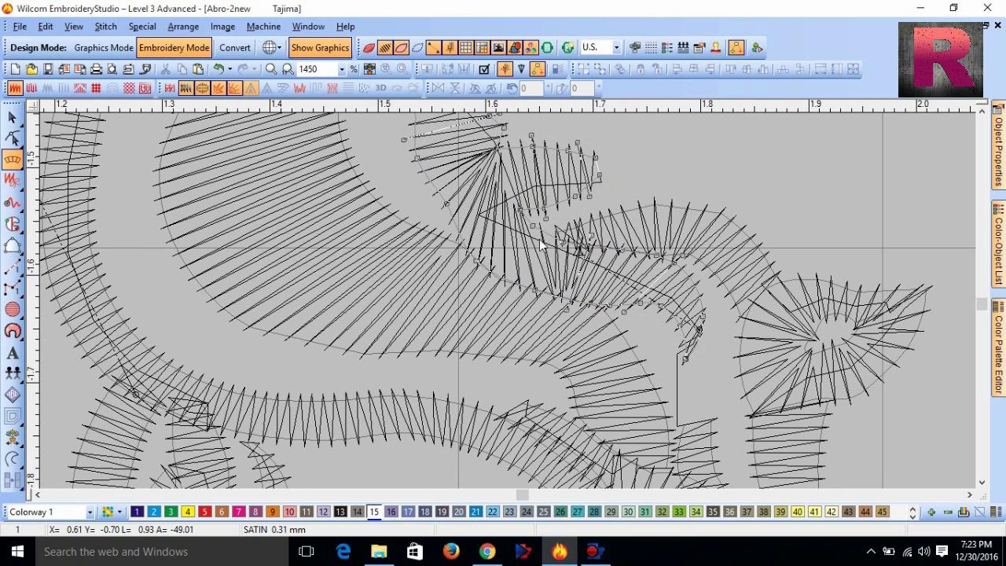
pyautogui.moveTo(544, 227); pyautogui.dragTo(501, 290)
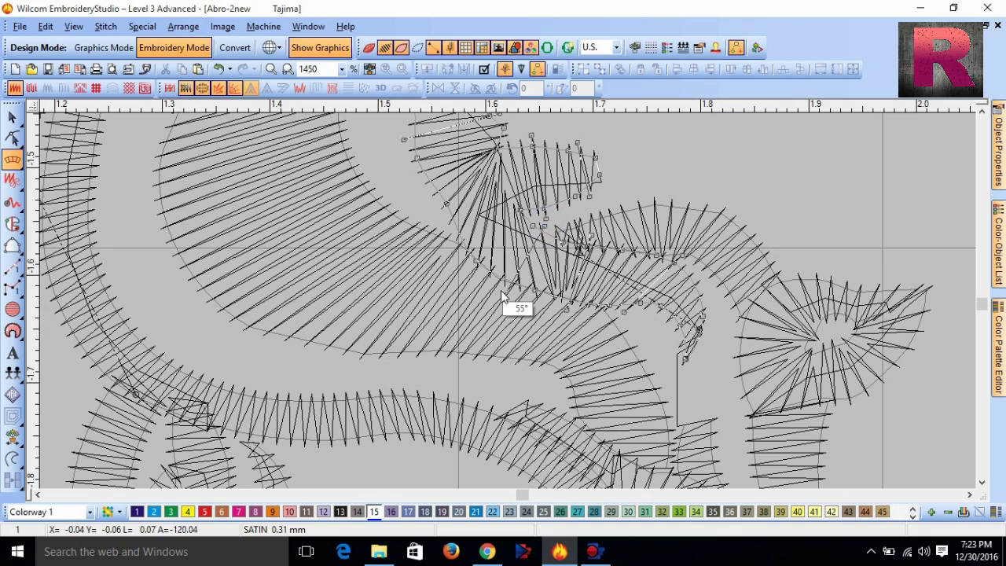
pyautogui.click(538, 311)
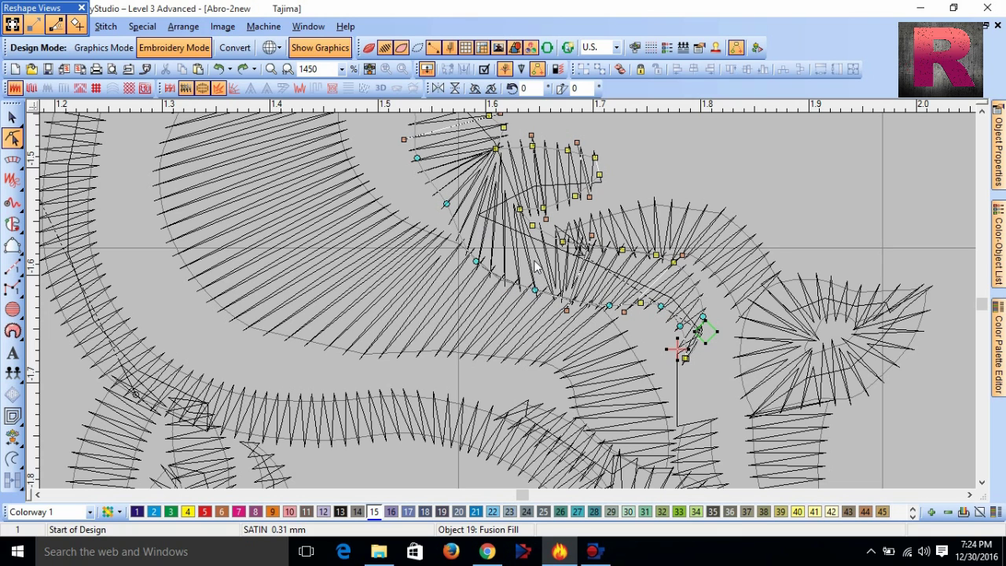
pyautogui.click(13, 159)
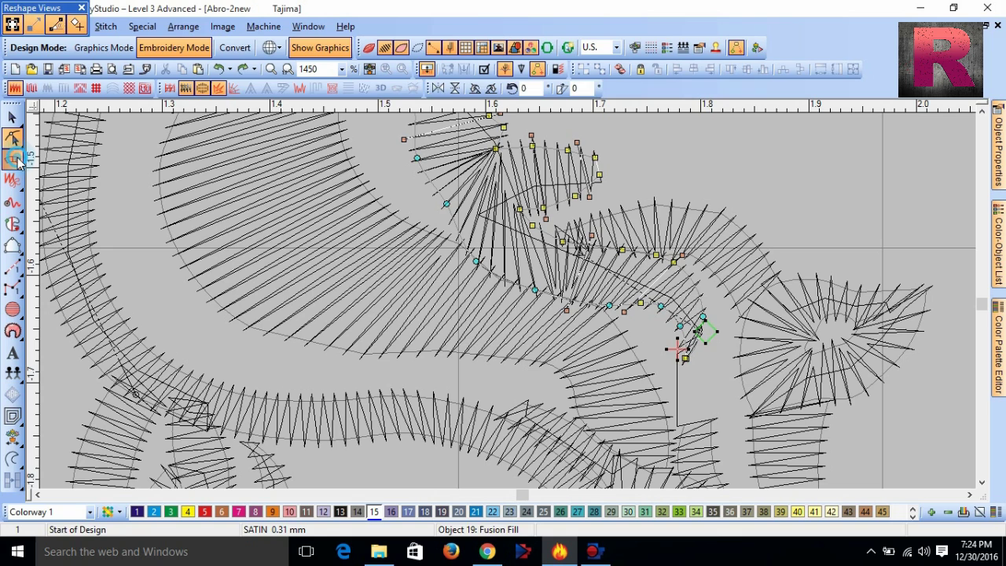
pyautogui.click(546, 223)
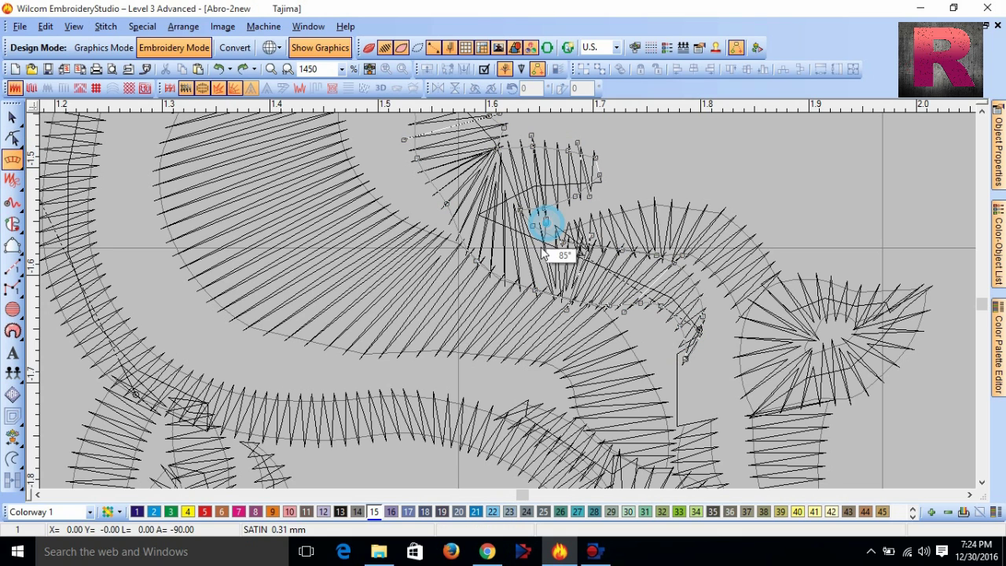
pyautogui.click(495, 289)
pyautogui.press('h')
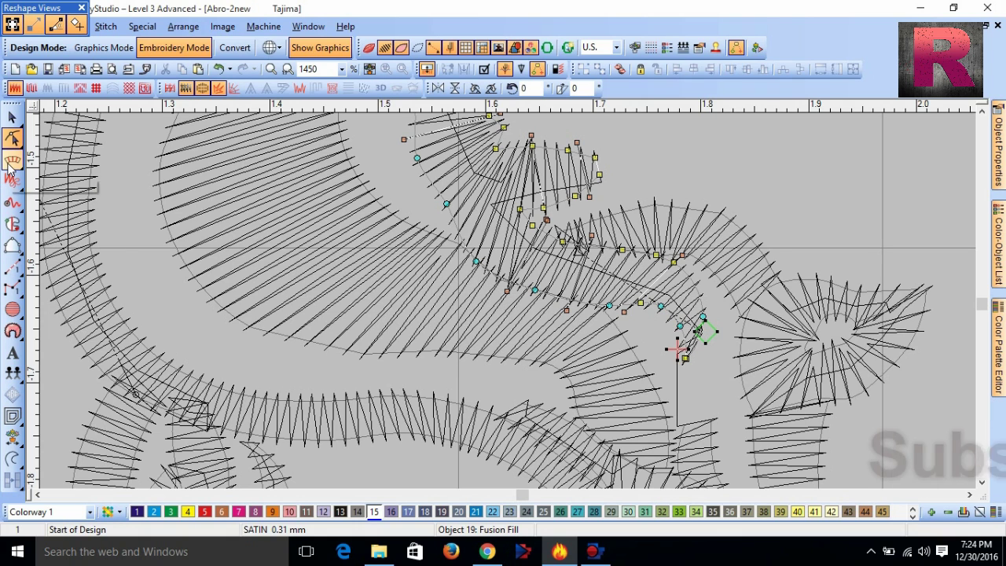
pyautogui.click(12, 117)
pyautogui.press('Escape')
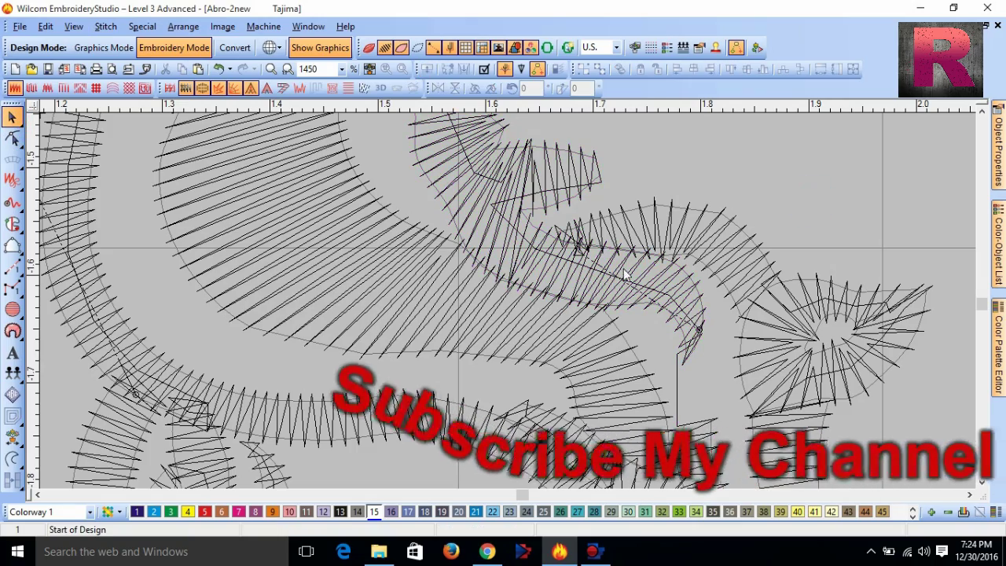
# Try drawing a looping freehand run outline about 0.9 in wide in the empty area beside the lion, and delete it
pyautogui.hotkey('shift', 'z')
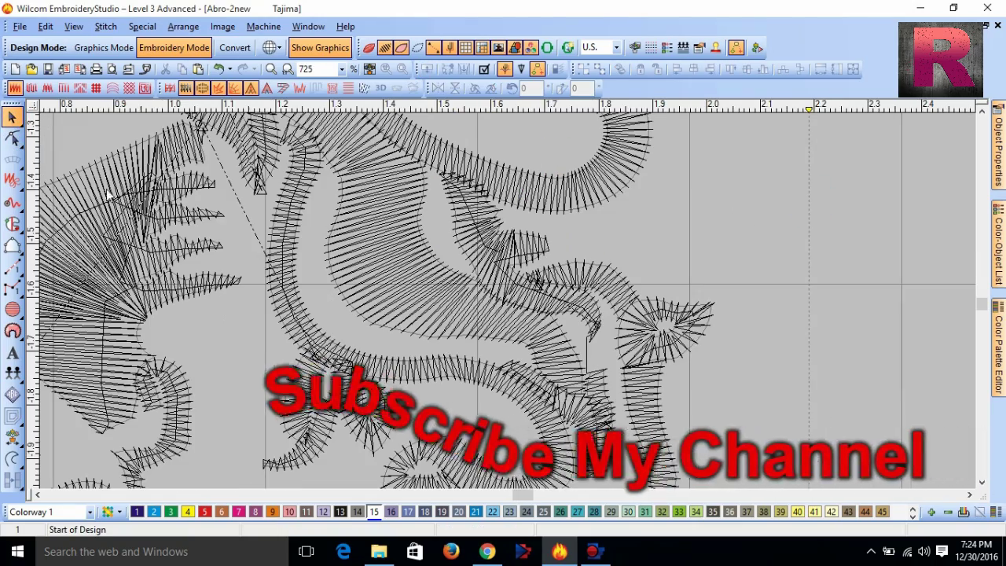
pyautogui.click(14, 203)
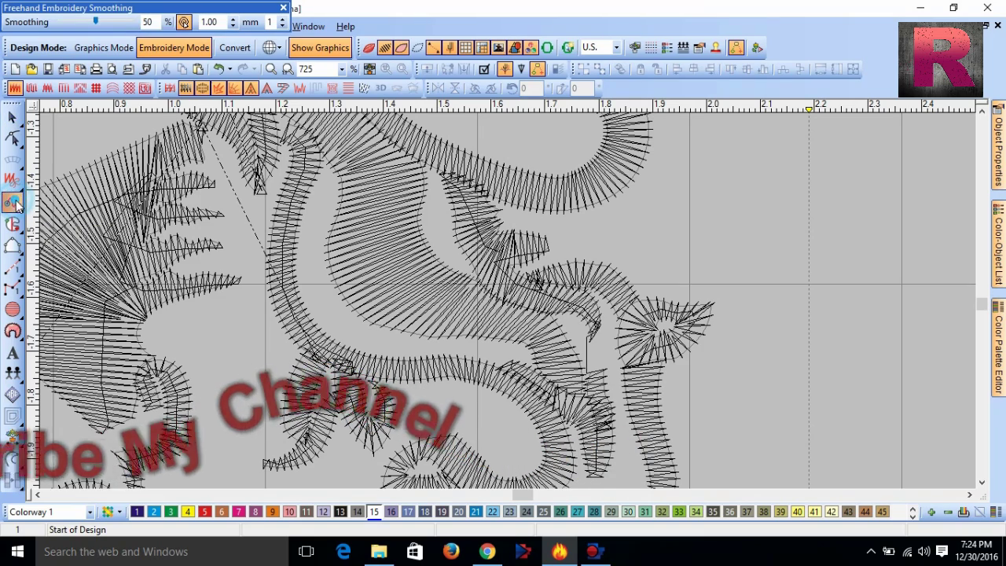
pyautogui.hotkey('shift', 'z')
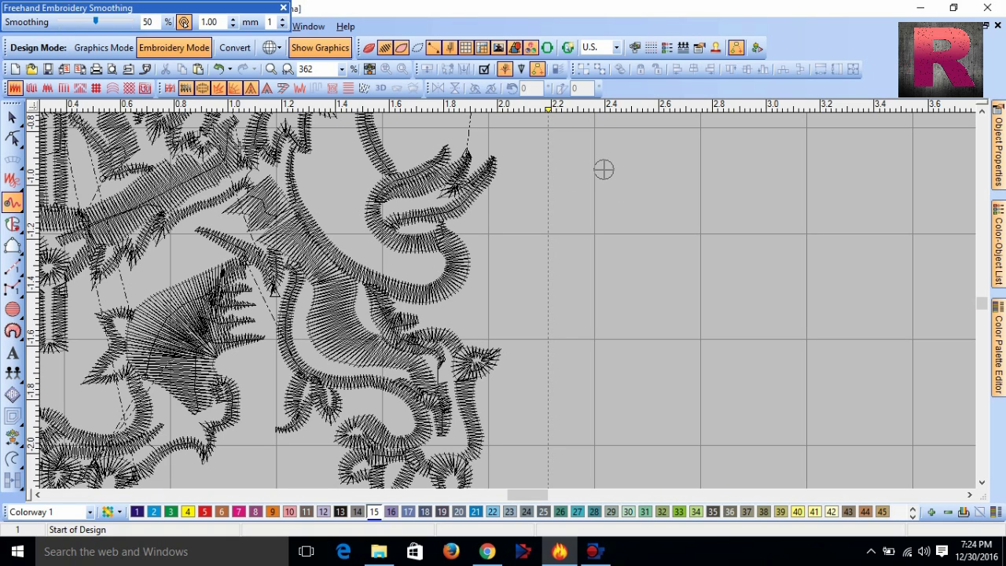
pyautogui.moveTo(595, 177)
pyautogui.mouseDown()
pyautogui.moveTo(643, 182)
pyautogui.moveTo(660, 203)
pyautogui.moveTo(602, 247)
pyautogui.moveTo(611, 271)
pyautogui.moveTo(630, 269)
pyautogui.moveTo(664, 228)
pyautogui.moveTo(683, 229)
pyautogui.moveTo(686, 264)
pyautogui.moveTo(632, 295)
pyautogui.moveTo(644, 323)
pyautogui.moveTo(672, 315)
pyautogui.moveTo(699, 270)
pyautogui.moveTo(703, 239)
pyautogui.moveTo(689, 208)
pyautogui.moveTo(719, 179)
pyautogui.moveTo(779, 204)
pyautogui.moveTo(786, 278)
pyautogui.moveTo(717, 347)
pyautogui.moveTo(633, 361)
pyautogui.moveTo(586, 259)
pyautogui.moveTo(599, 222)
pyautogui.moveTo(569, 230)
pyautogui.moveTo(561, 272)
pyautogui.moveTo(585, 337)
pyautogui.moveTo(650, 376)
pyautogui.moveTo(731, 363)
pyautogui.moveTo(784, 316)
pyautogui.moveTo(798, 266)
pyautogui.moveTo(752, 158)
pyautogui.moveTo(682, 171)
pyautogui.moveTo(663, 200)
pyautogui.moveTo(658, 161)
pyautogui.moveTo(630, 145)
pyautogui.moveTo(588, 167)
pyautogui.moveTo(585, 196)
pyautogui.moveTo(621, 207)
pyautogui.mouseUp()
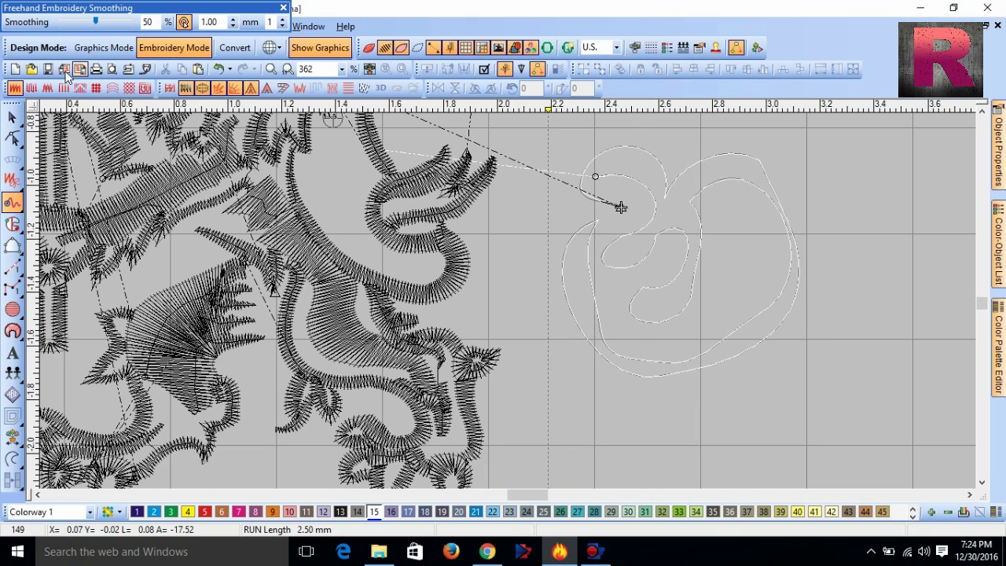
pyautogui.click(13, 117)
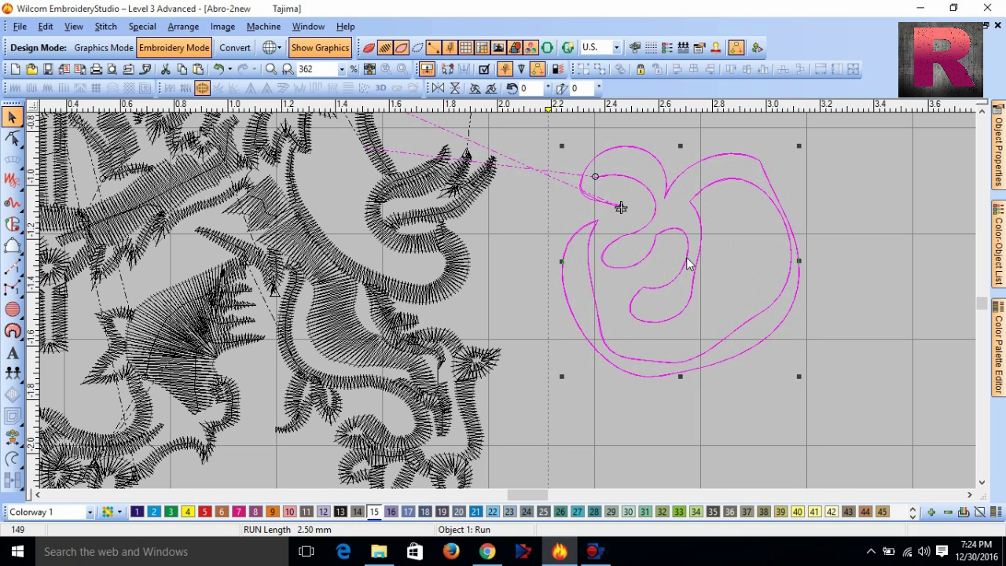
pyautogui.press('Delete')
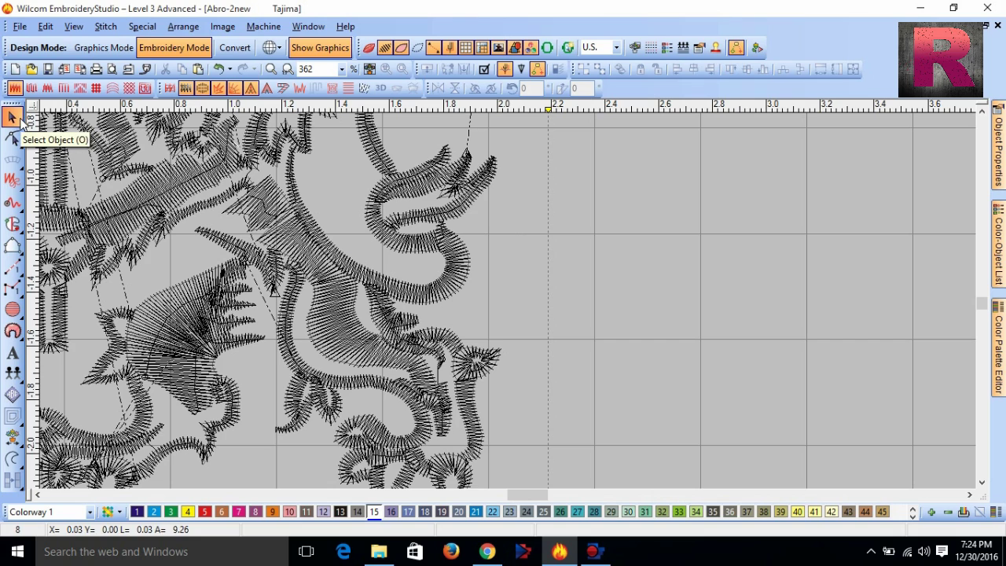
pyautogui.click(14, 119)
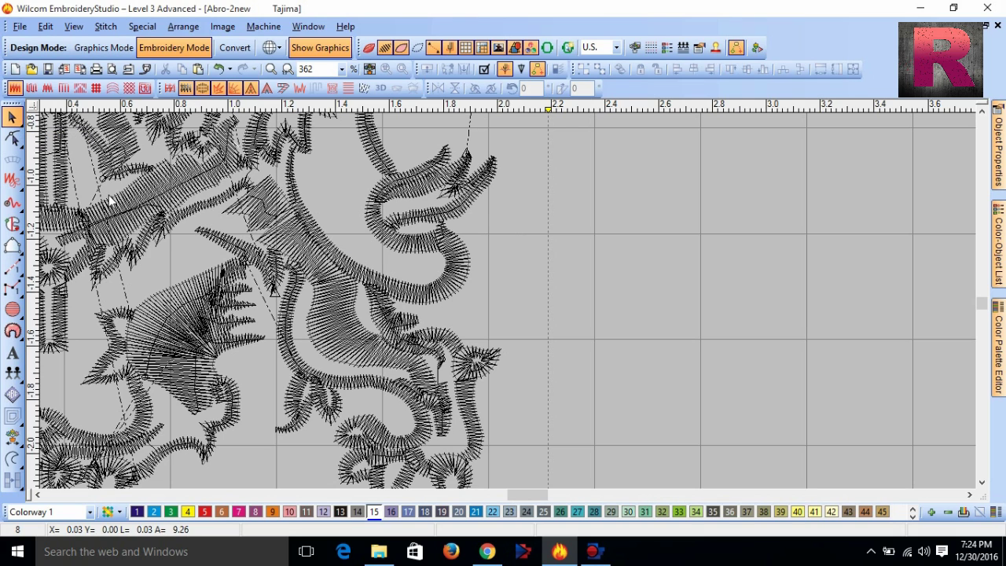
# Try drawing a square fill boundary about 1.2 in wide in the empty area beside the lion design
pyautogui.click(12, 225)
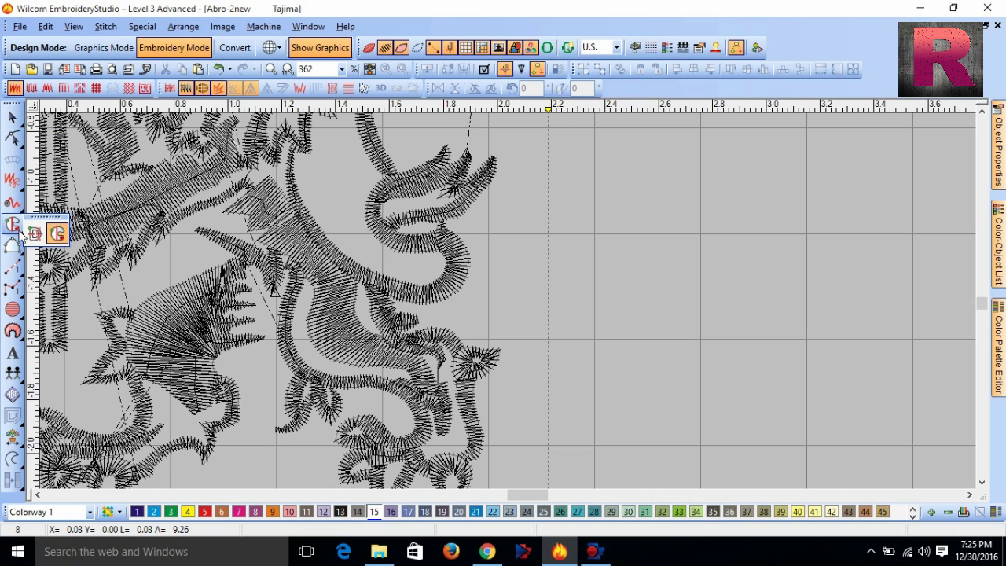
pyautogui.click(52, 229)
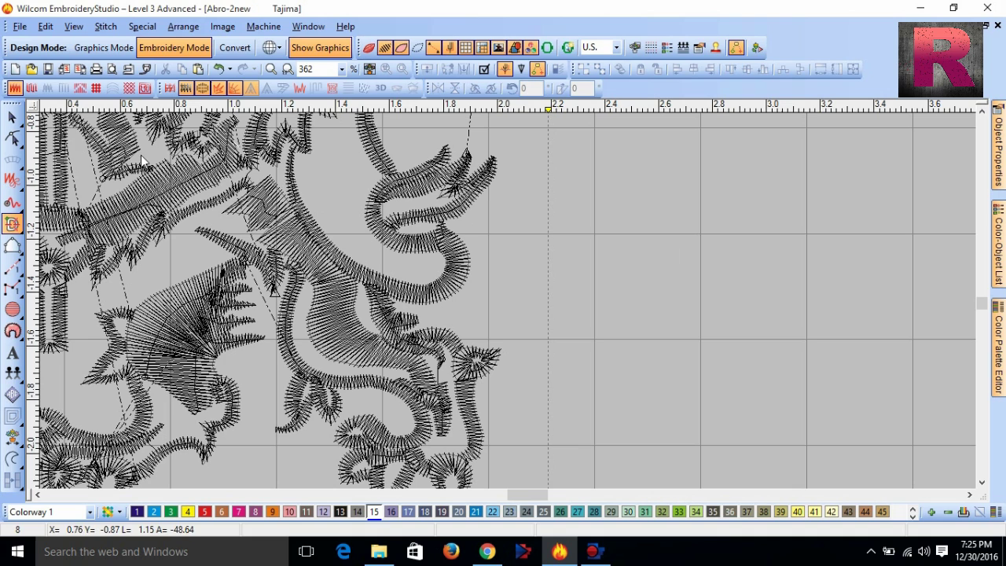
pyautogui.click(13, 116)
pyautogui.hotkey('shift', 'z')
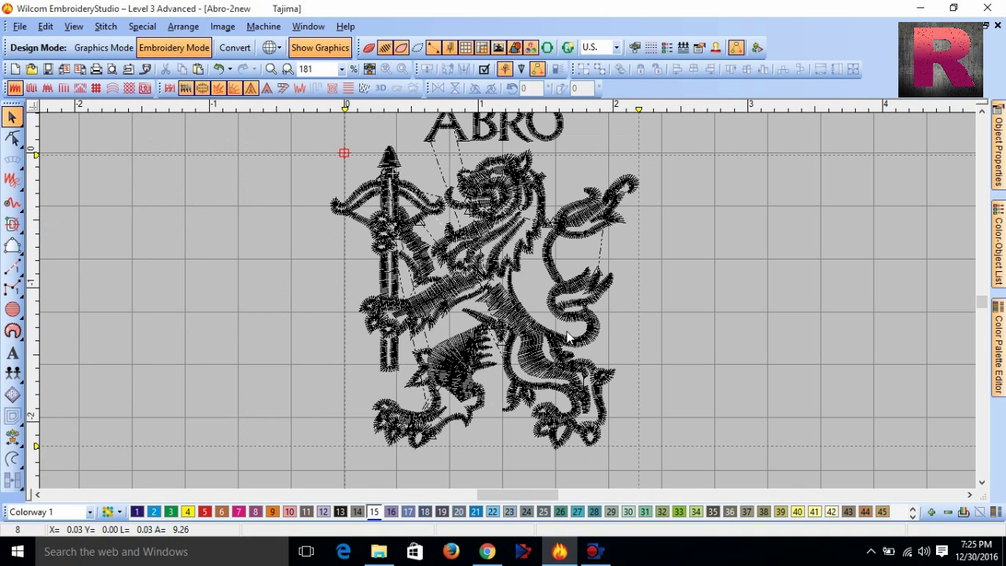
pyautogui.press('z')
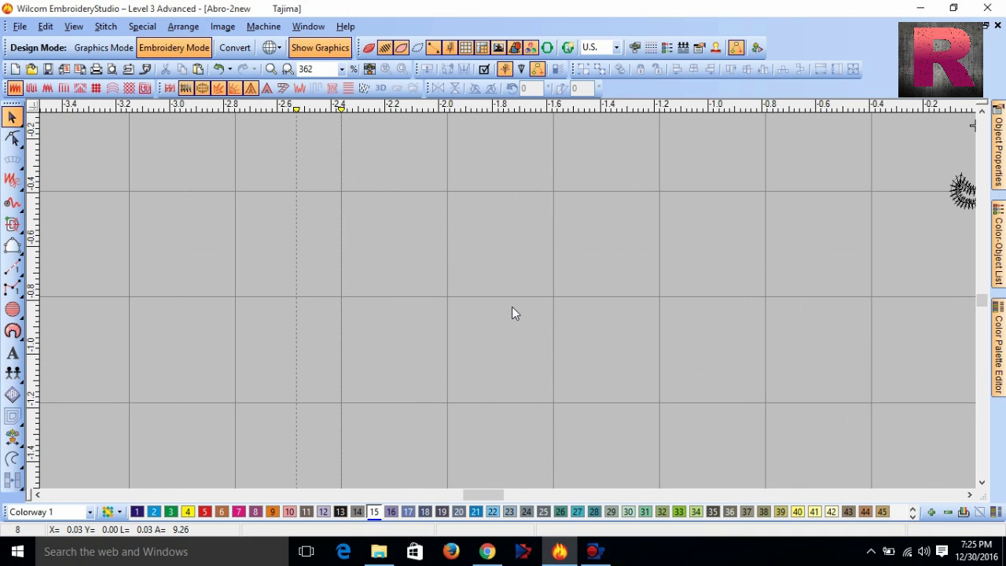
pyautogui.hotkey('shift', 'z')
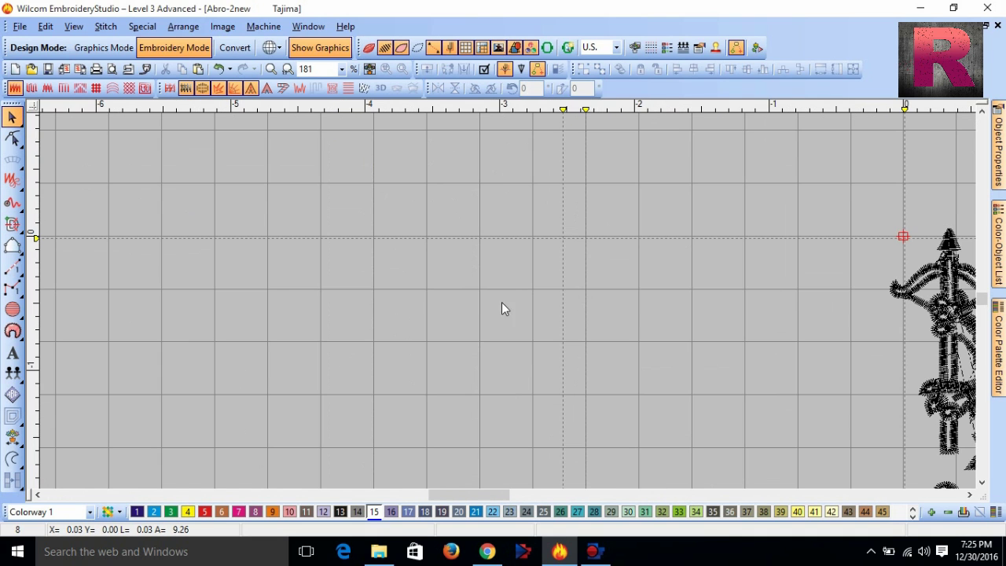
pyautogui.click(13, 224)
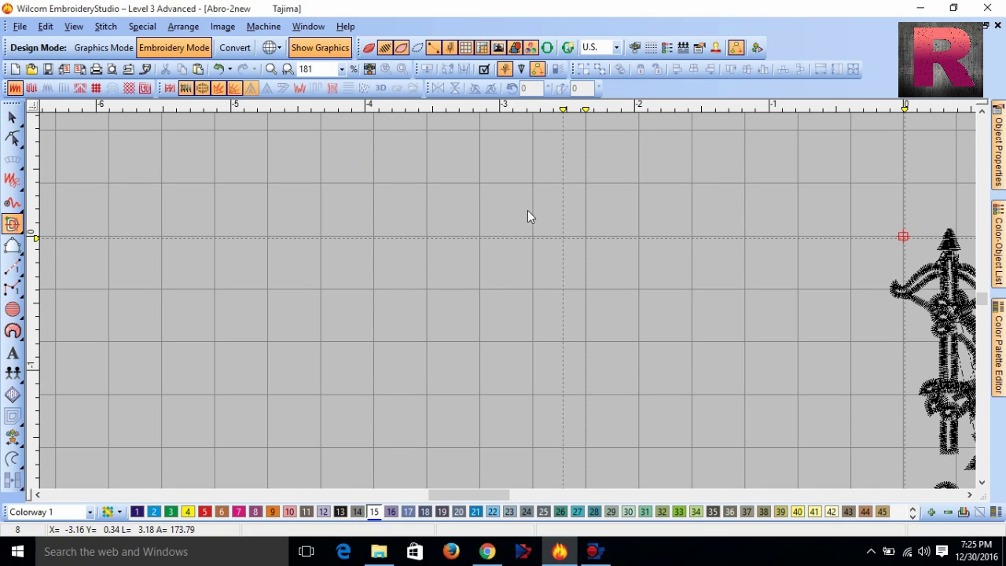
pyautogui.click(425, 184)
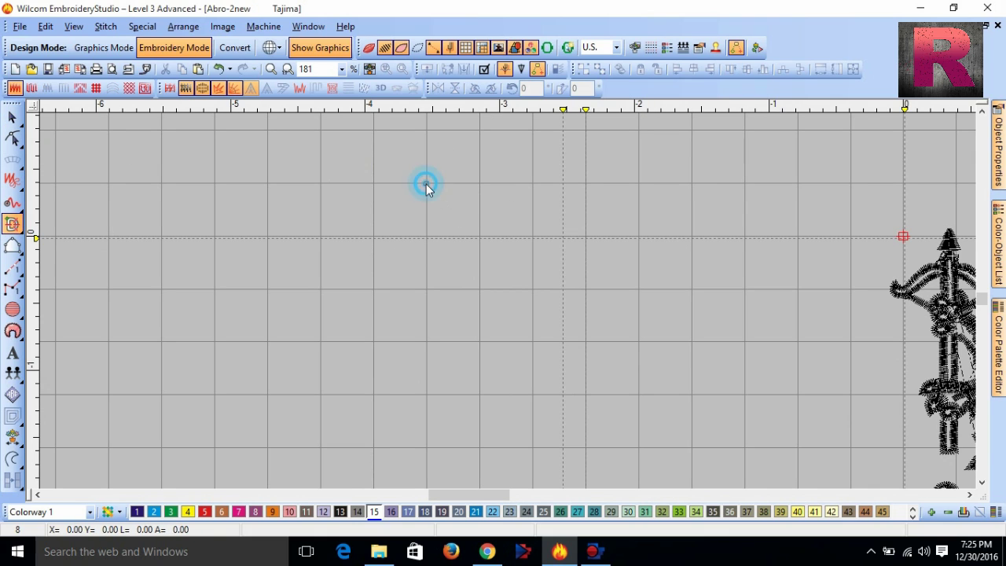
pyautogui.click(583, 182)
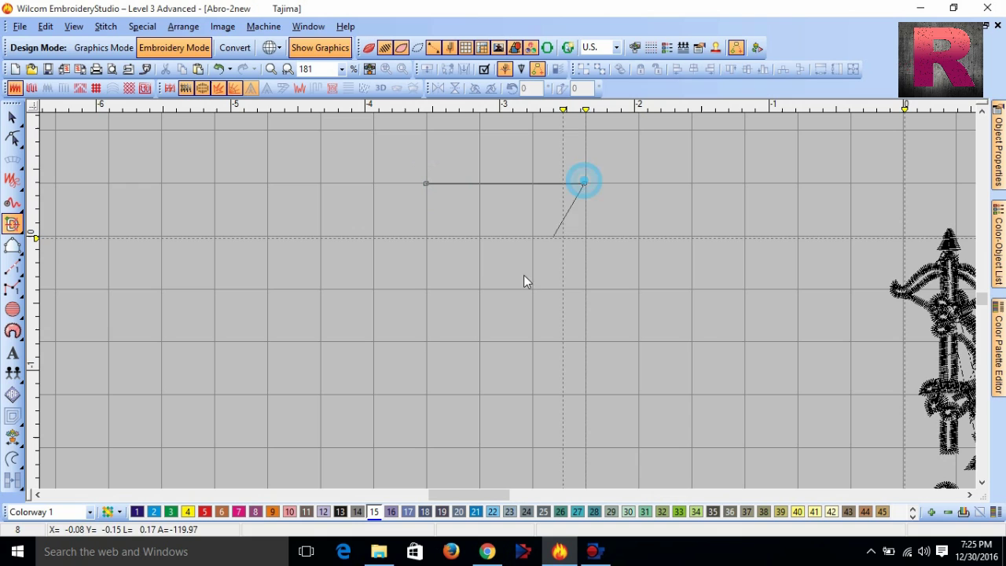
pyautogui.click(584, 343)
pyautogui.click(426, 342)
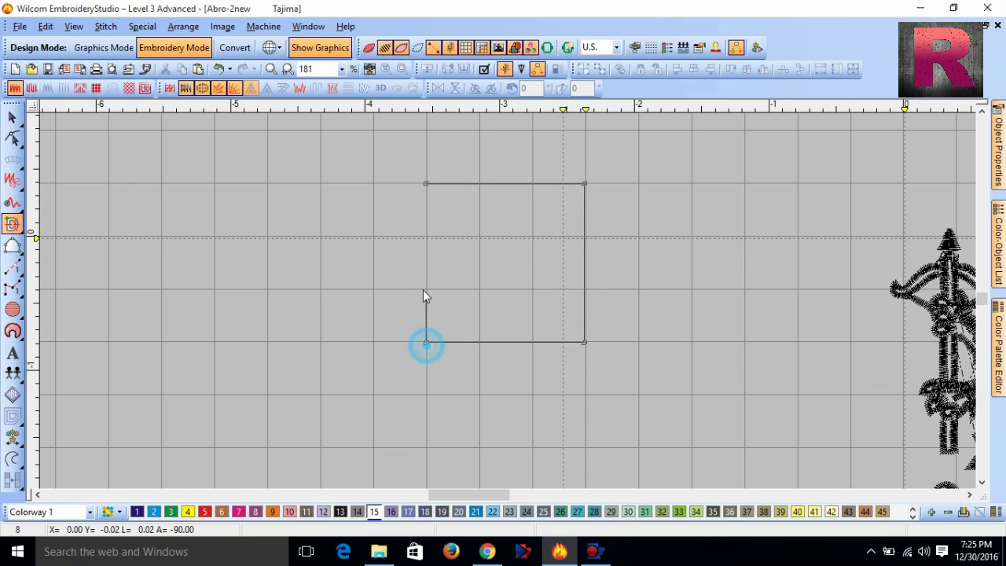
pyautogui.click(429, 181)
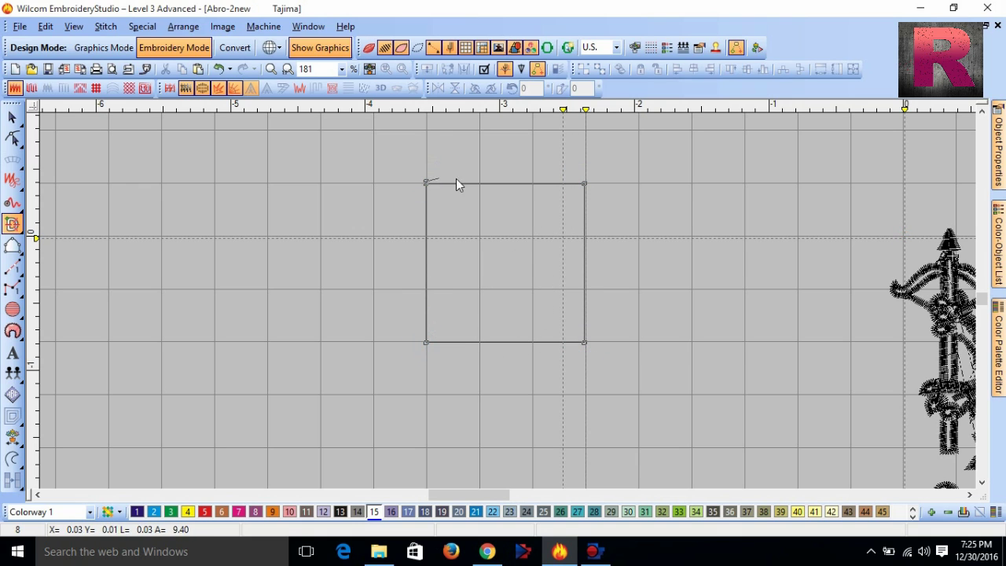
pyautogui.press('Return')
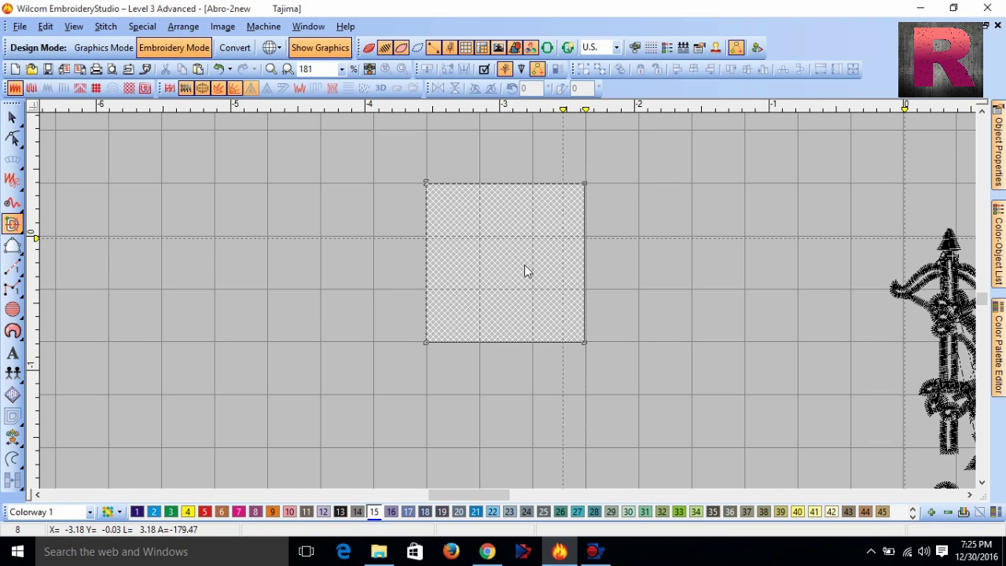
# Try adding a square hole about 0.4 in wide inside the square boundary, and discard the whole shape
pyautogui.scroll(1, 485, 247)
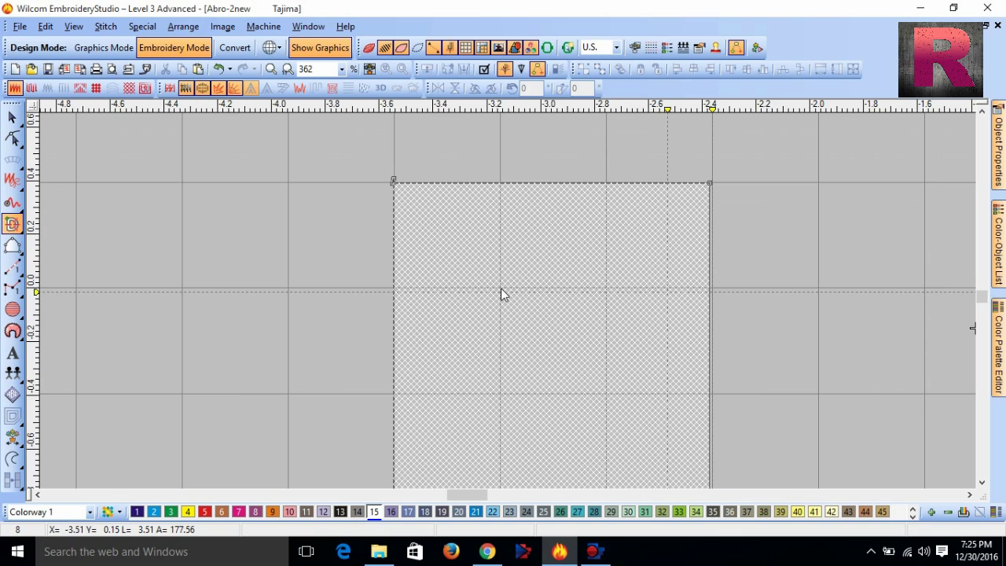
pyautogui.click(501, 288)
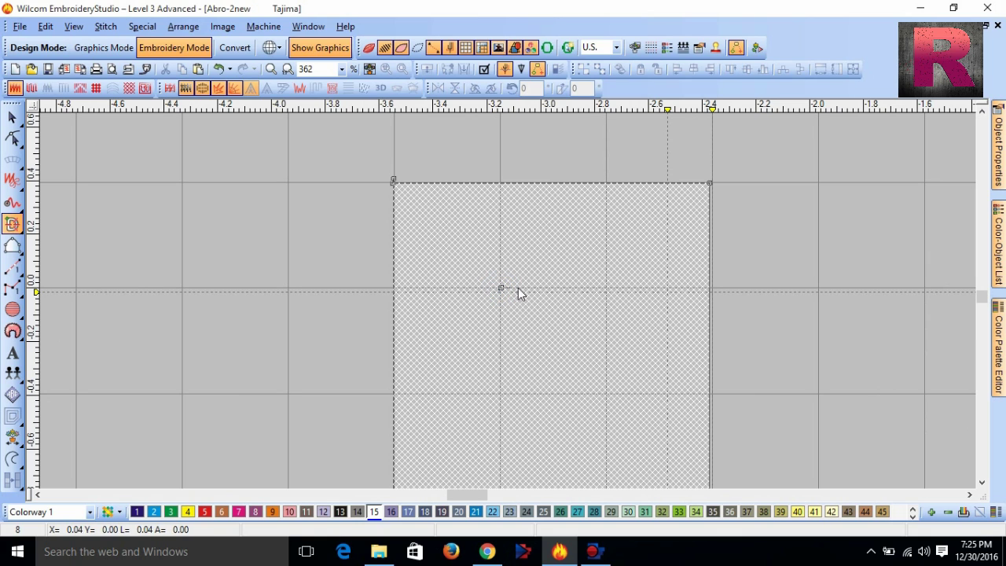
pyautogui.click(606, 289)
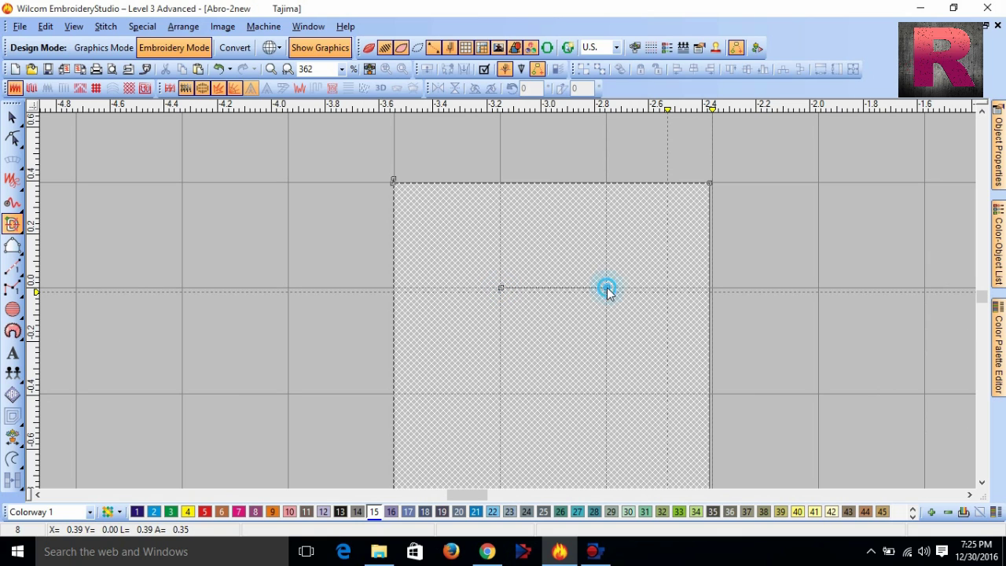
pyautogui.click(608, 394)
pyautogui.click(501, 394)
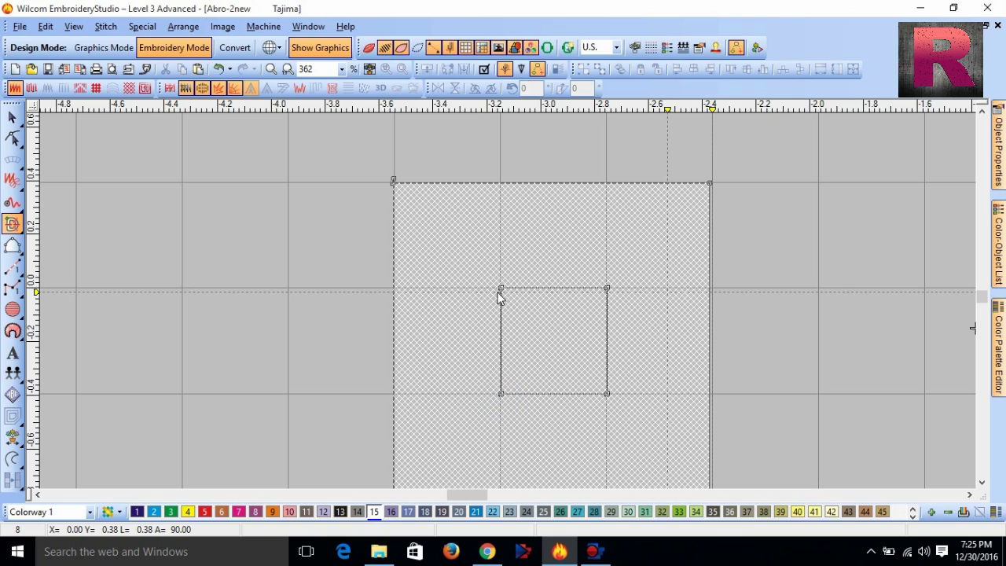
pyautogui.click(499, 289)
pyautogui.press('Return')
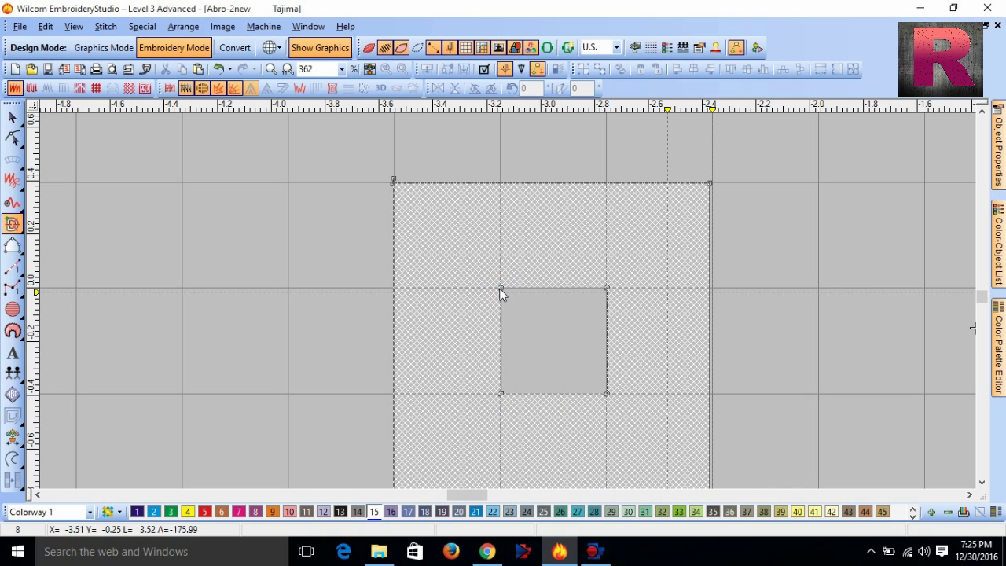
pyautogui.hotkey('shift', 'z')
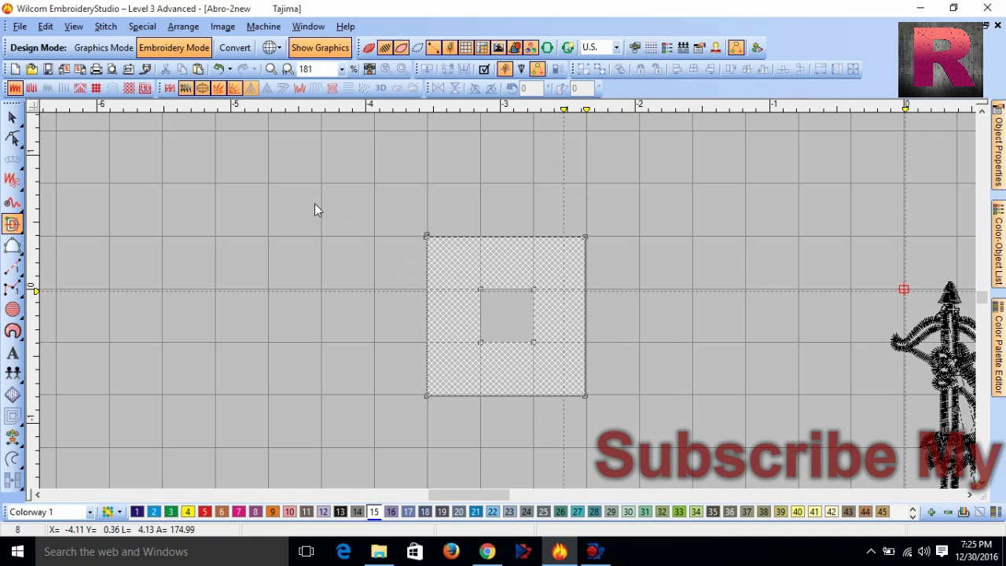
pyautogui.click(12, 118)
pyautogui.press('Delete')
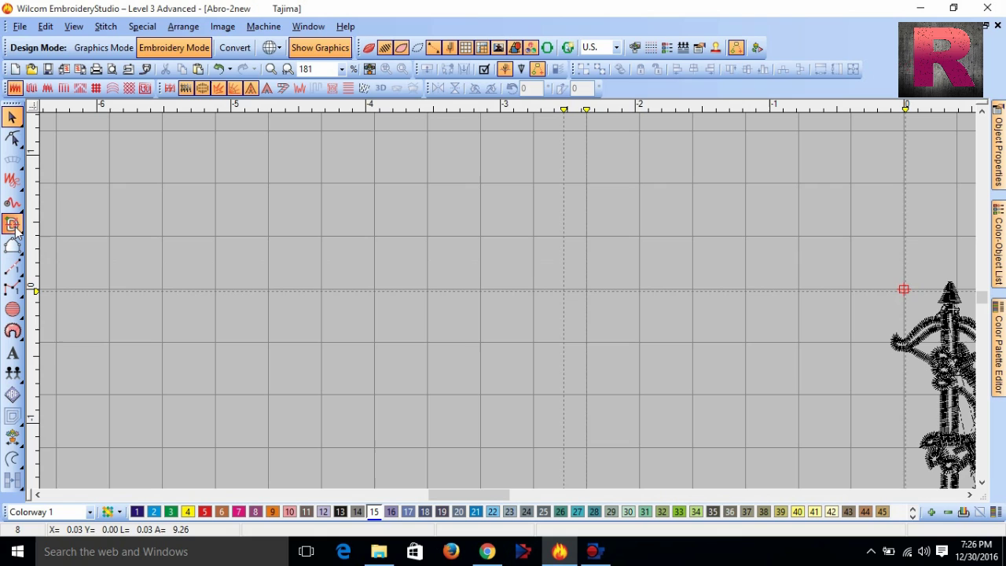
# Digitize a square Complex Fill object about 1.2 in wide in the empty area beside the lion design
pyautogui.click(12, 224)
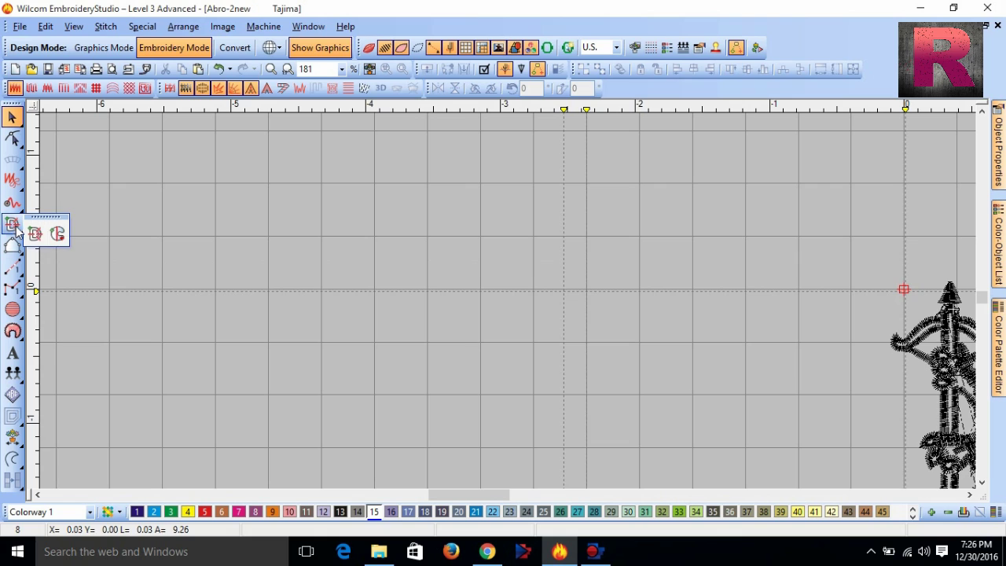
pyautogui.click(58, 236)
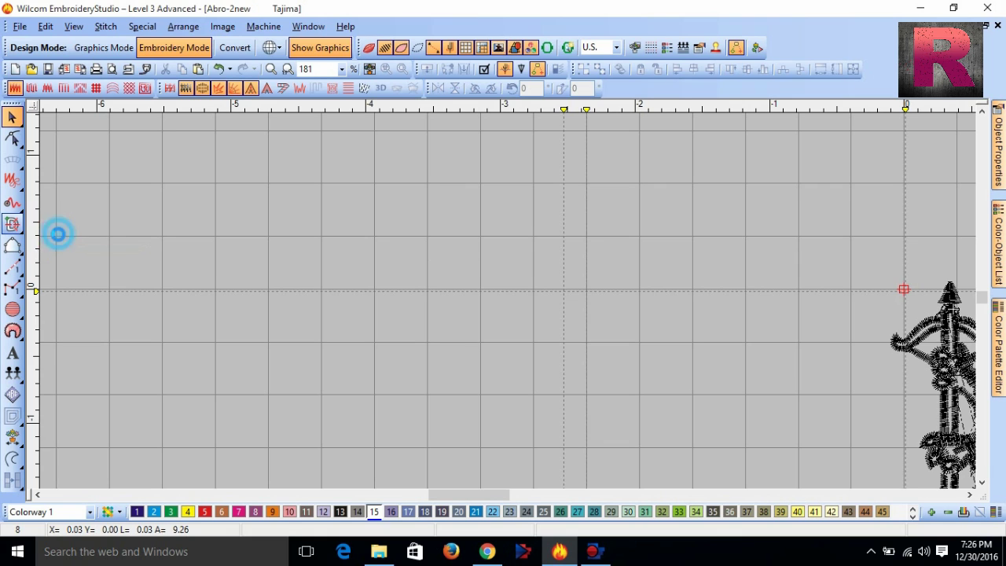
pyautogui.click(427, 184)
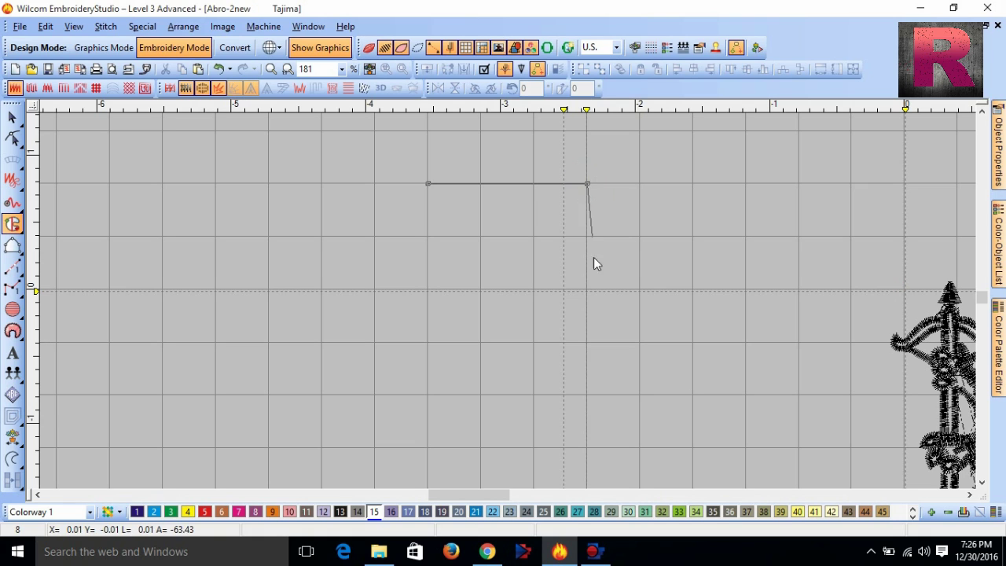
pyautogui.click(587, 343)
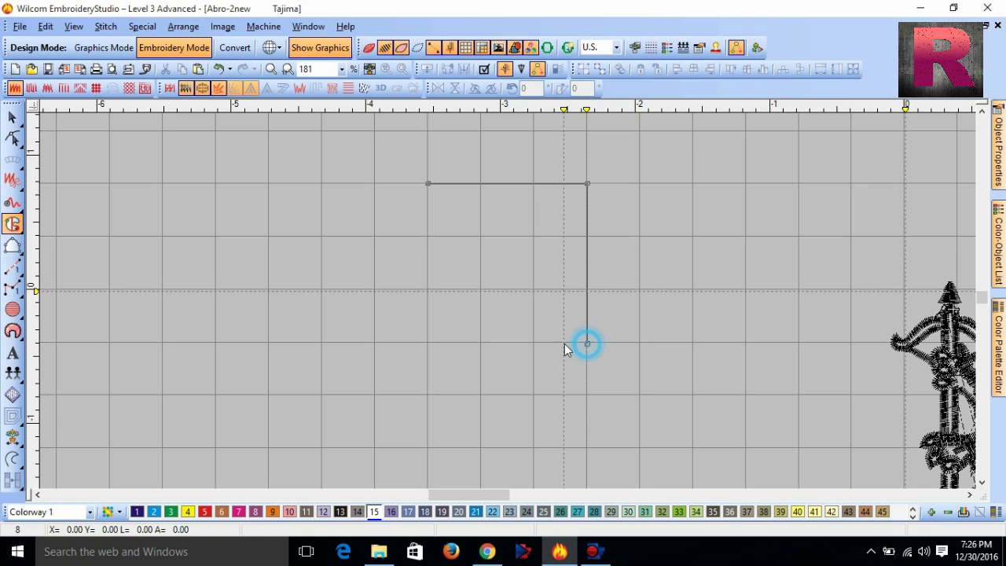
pyautogui.click(427, 343)
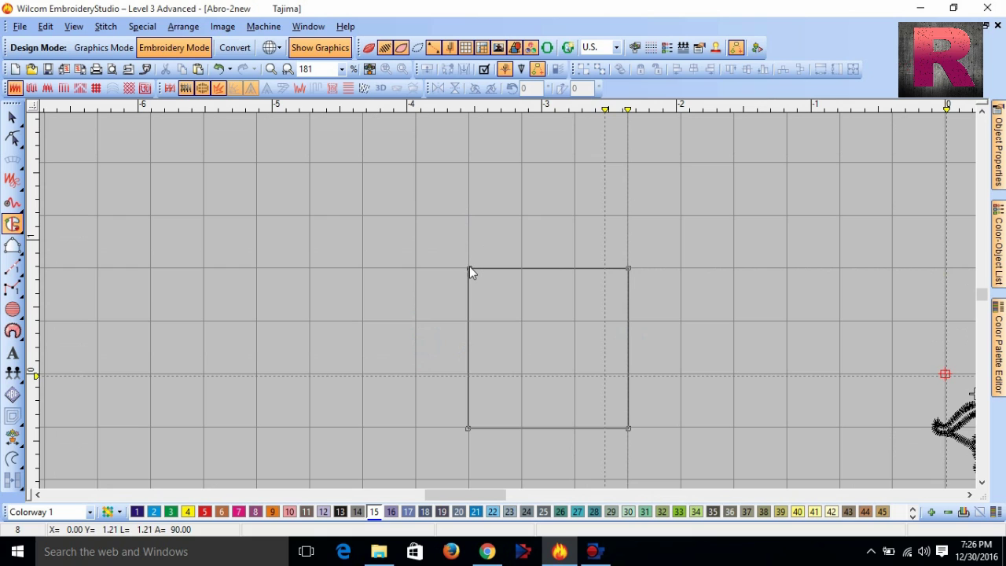
pyautogui.click(470, 268)
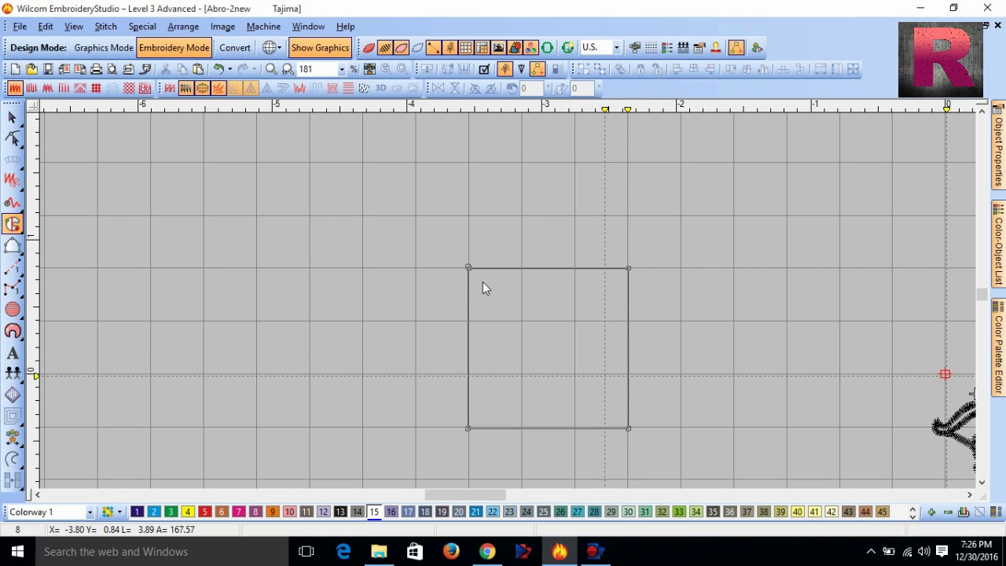
pyautogui.press('Return')
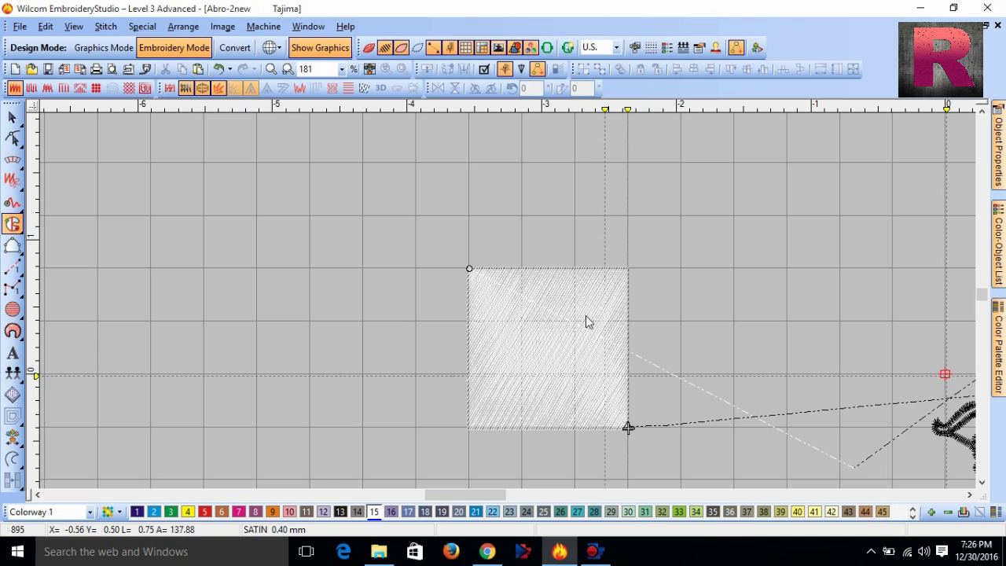
# Change the square Complex Fill object's fill type to Tatami
pyautogui.scroll(-2, 570, 366)
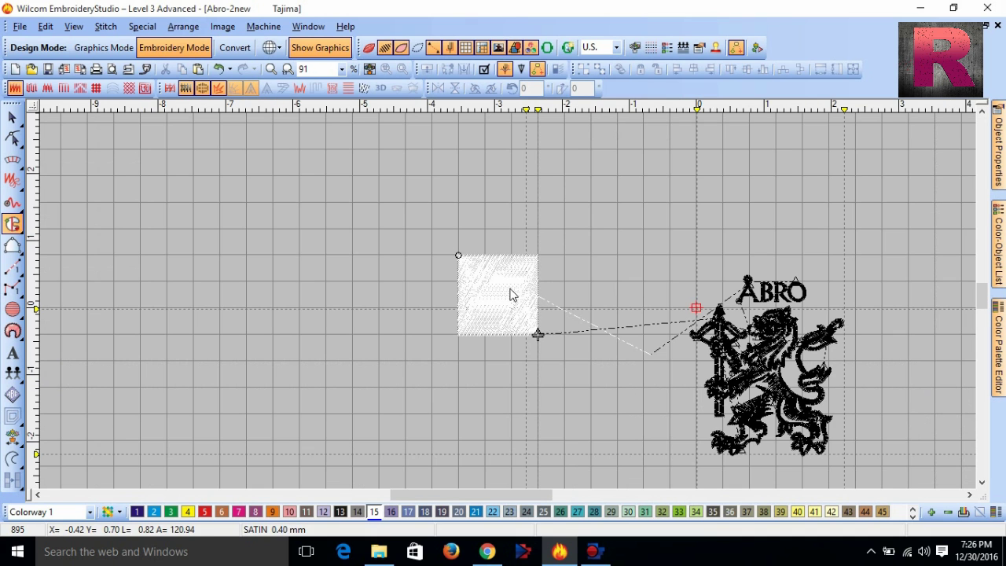
pyautogui.scroll(2, 511, 299)
pyautogui.scroll(1, 498, 328)
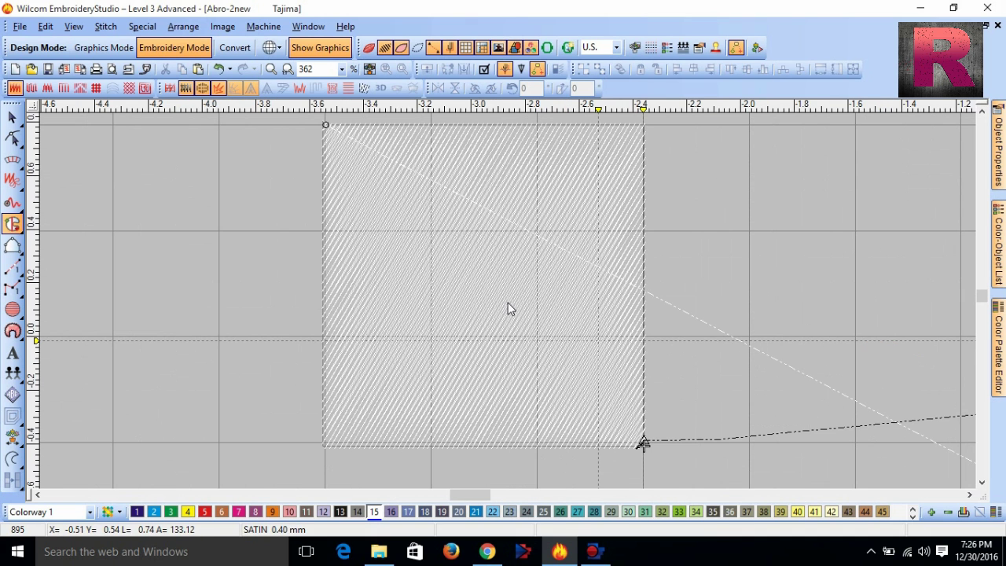
pyautogui.scroll(-1, 507, 296)
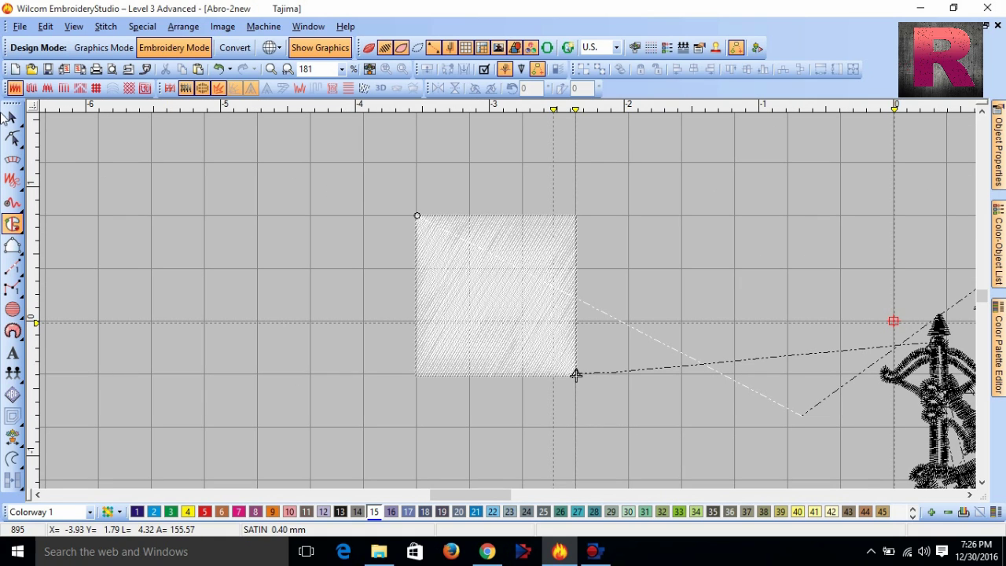
pyautogui.click(9, 118)
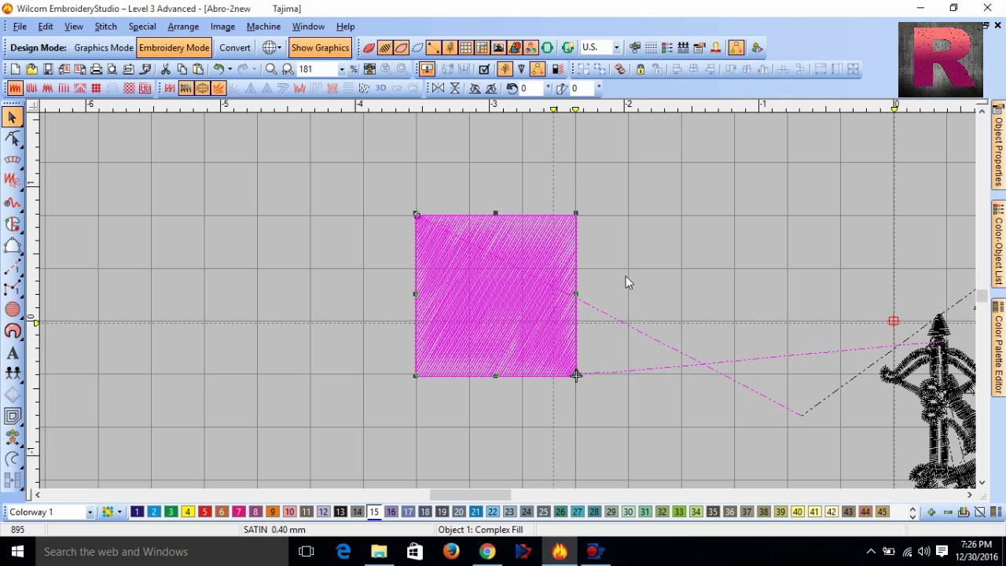
pyautogui.moveTo(998, 146)
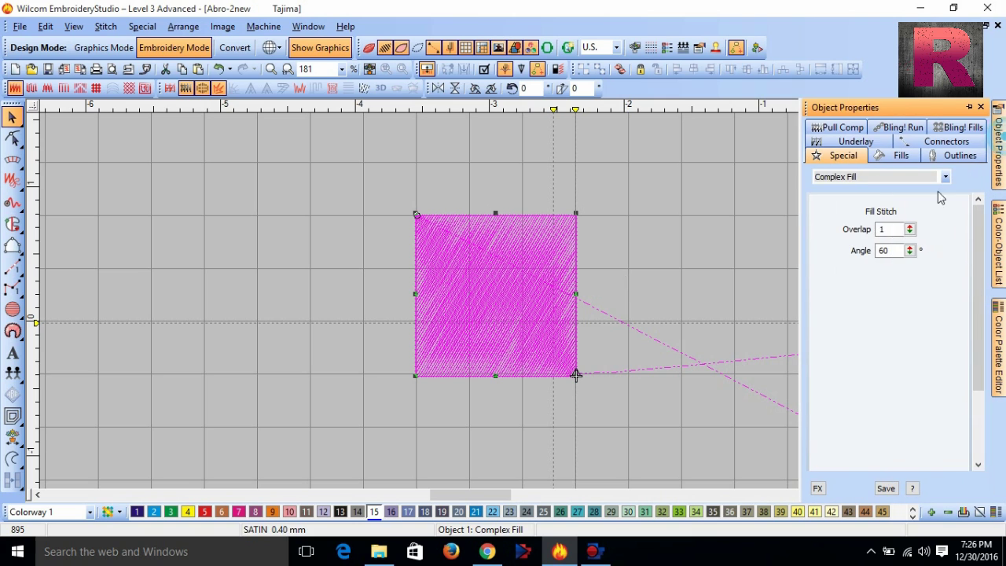
pyautogui.click(898, 155)
pyautogui.click(849, 177)
pyautogui.click(837, 203)
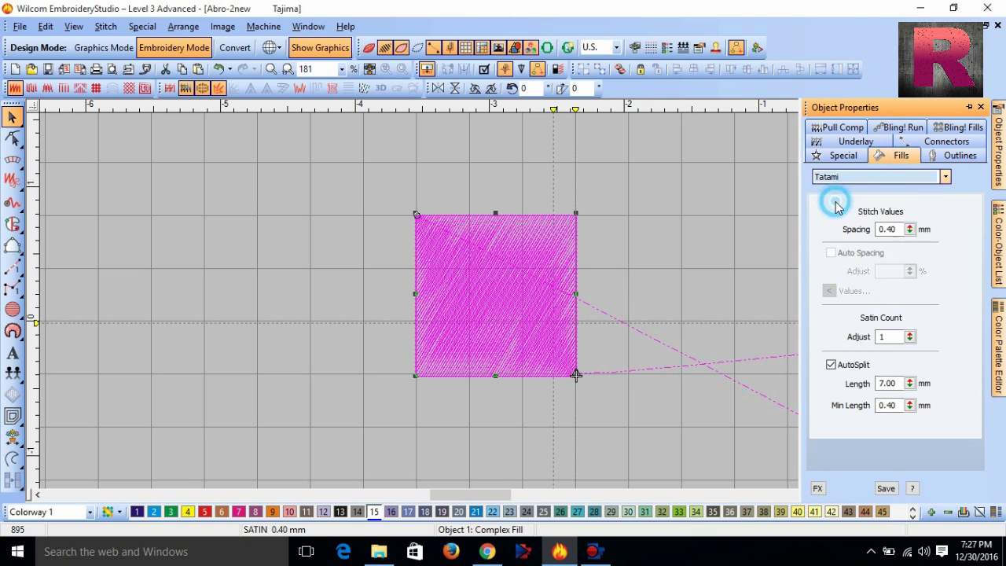
pyautogui.click(626, 302)
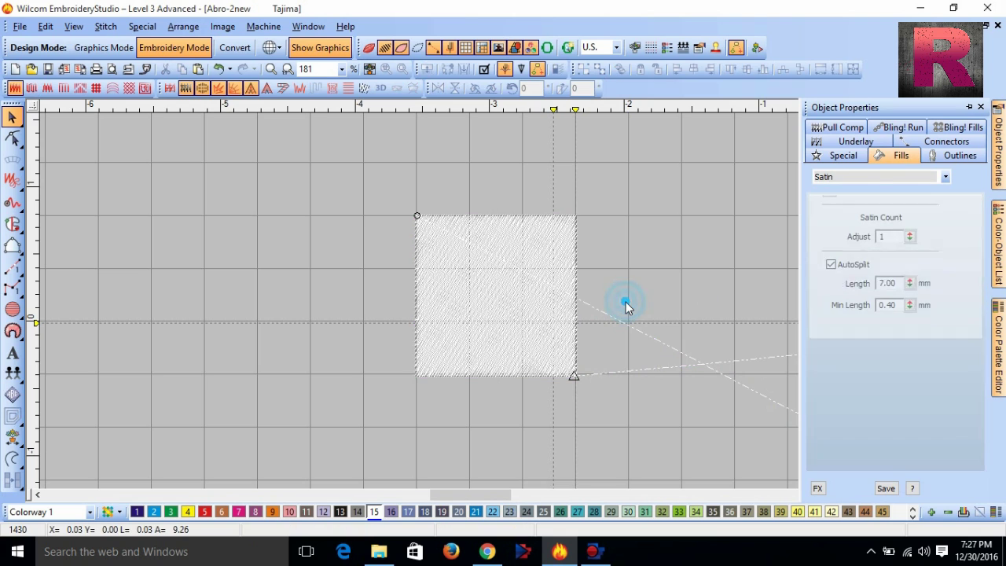
# Switch the square Complex Fill object's fill type back to Satin
pyautogui.click(537, 303)
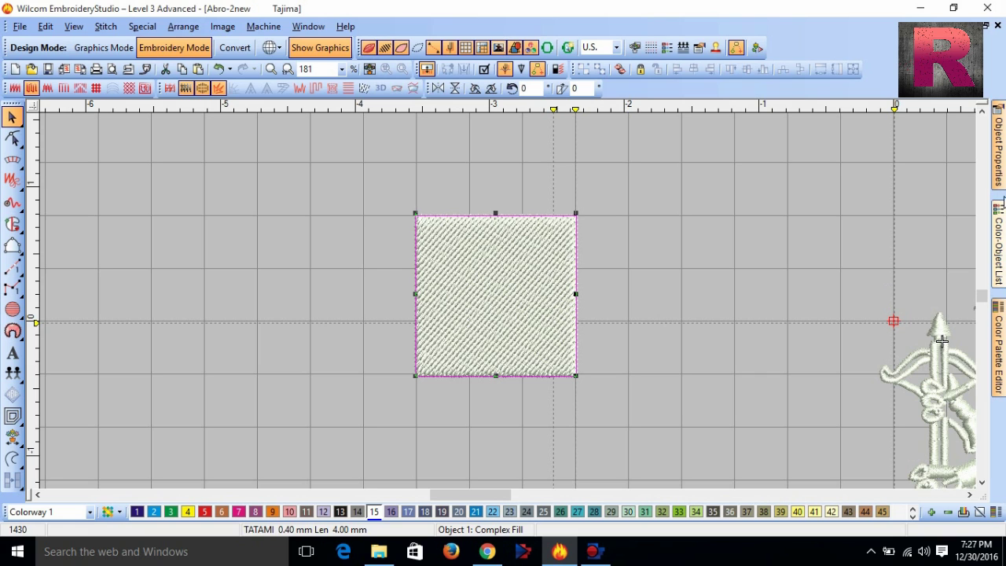
pyautogui.moveTo(998, 150)
pyautogui.click(818, 177)
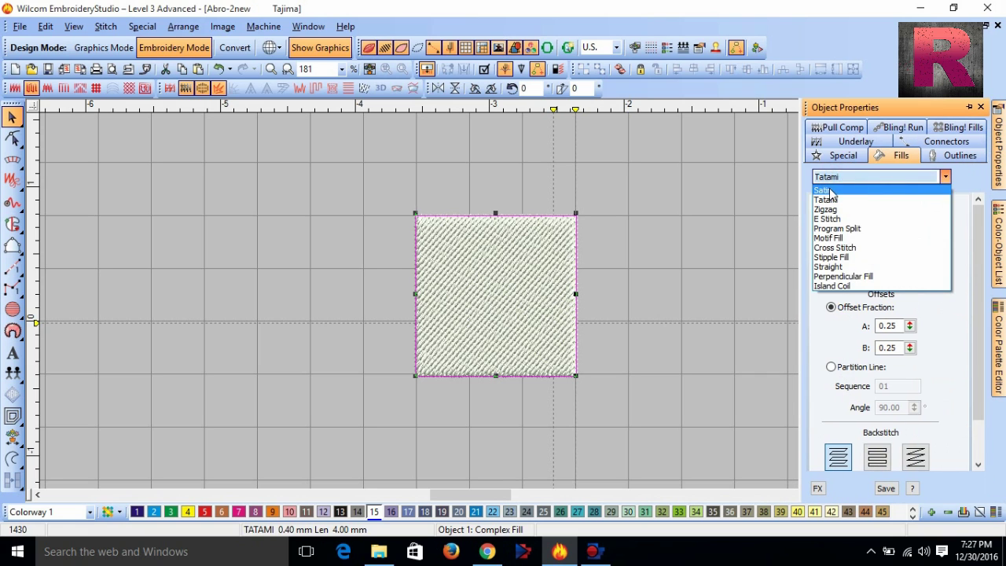
pyautogui.click(826, 190)
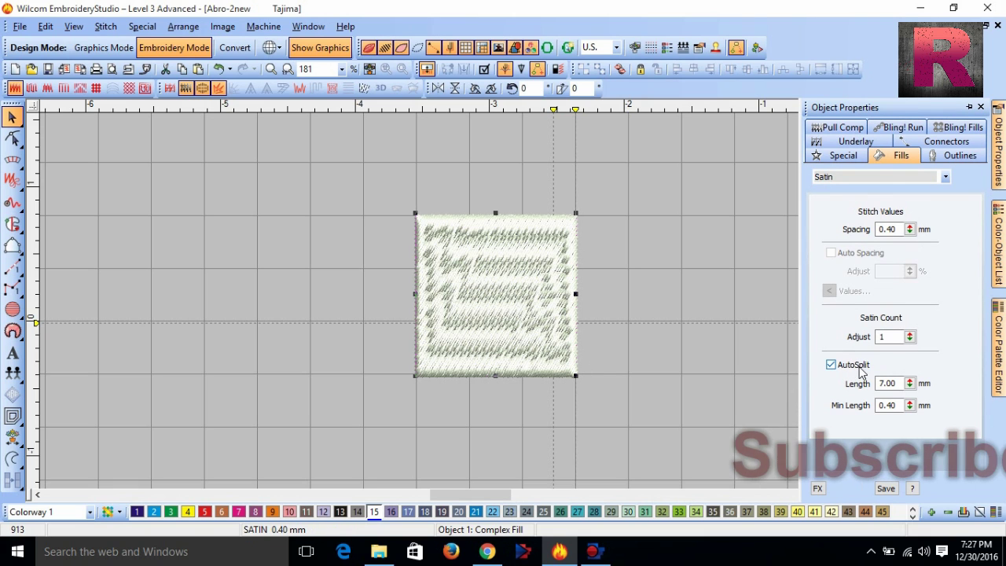
# Try AutoSplit lengths of 12.60 mm and 18.60 mm on the square's Satin fill, and shorten the split length again
pyautogui.moveTo(853, 384); pyautogui.dragTo(853, 312)
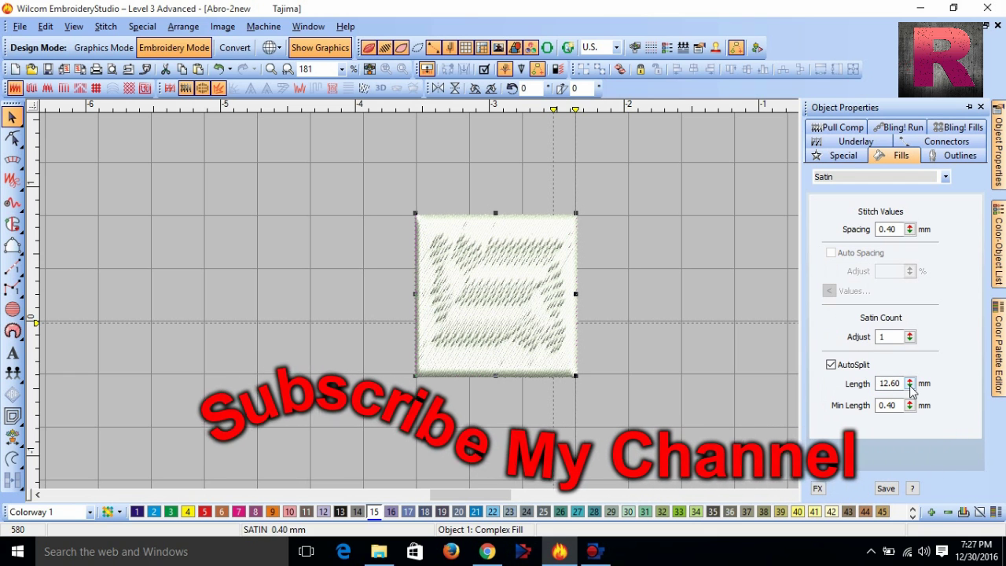
pyautogui.moveTo(841, 383); pyautogui.dragTo(841, 298)
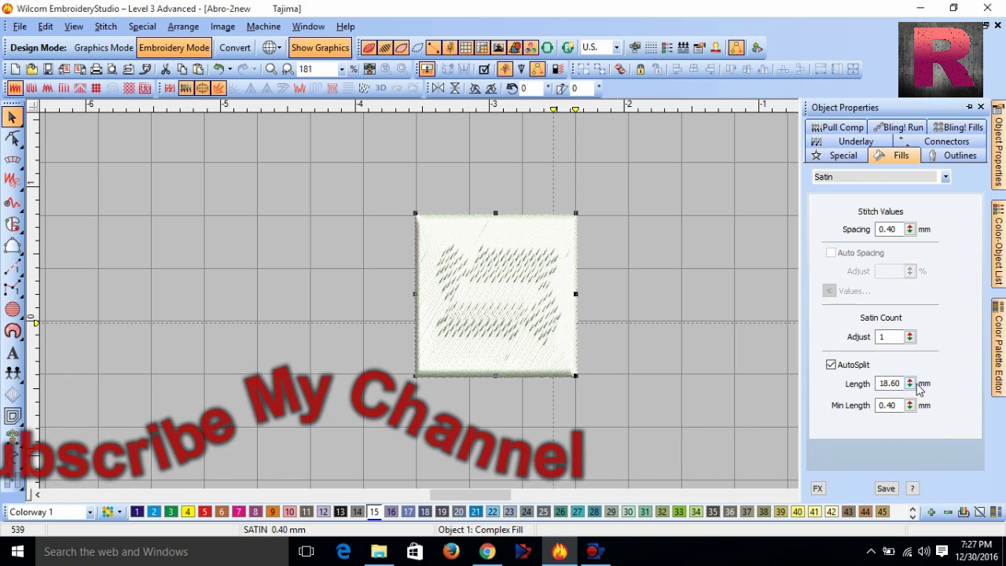
pyautogui.moveTo(912, 384); pyautogui.dragTo(835, 489)
pyautogui.moveTo(910, 383); pyautogui.dragTo(843, 481)
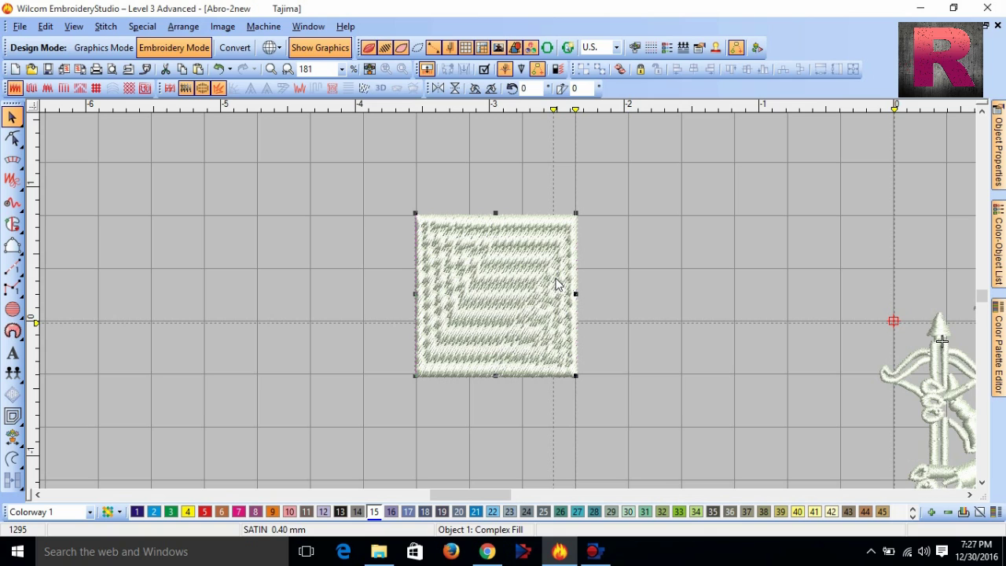
# Delete the square Complex Fill object beside the lion design
pyautogui.click(532, 274)
pyautogui.press('Delete')
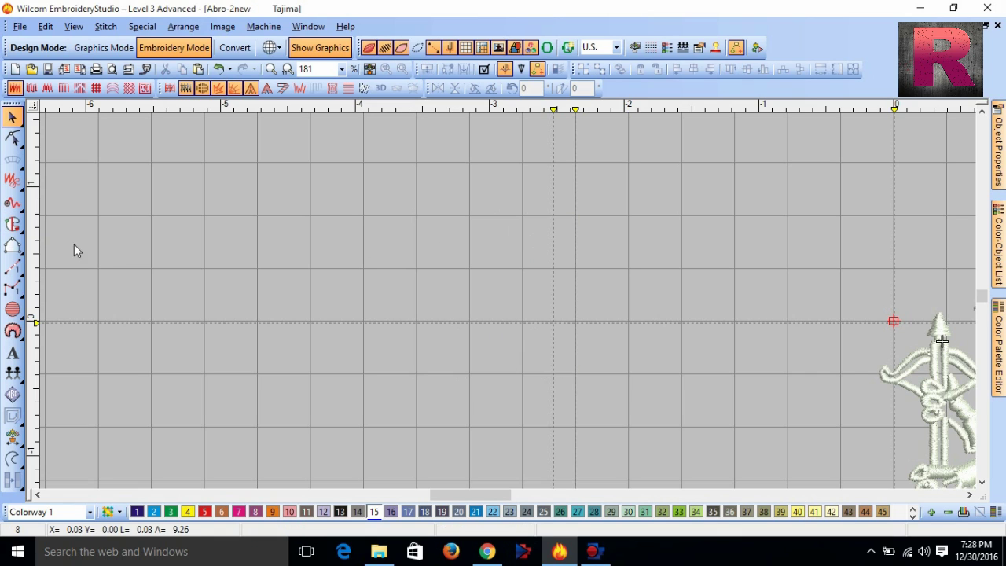
# Activate the Input A tool and turn off TrueView to expose the plain stitches around the bow and arrow
pyautogui.click(13, 247)
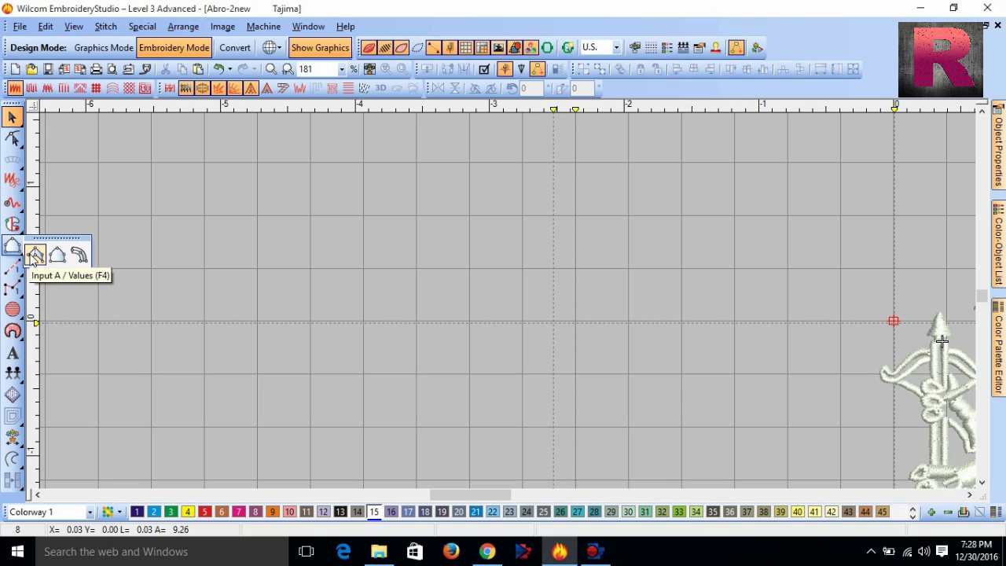
pyautogui.click(34, 254)
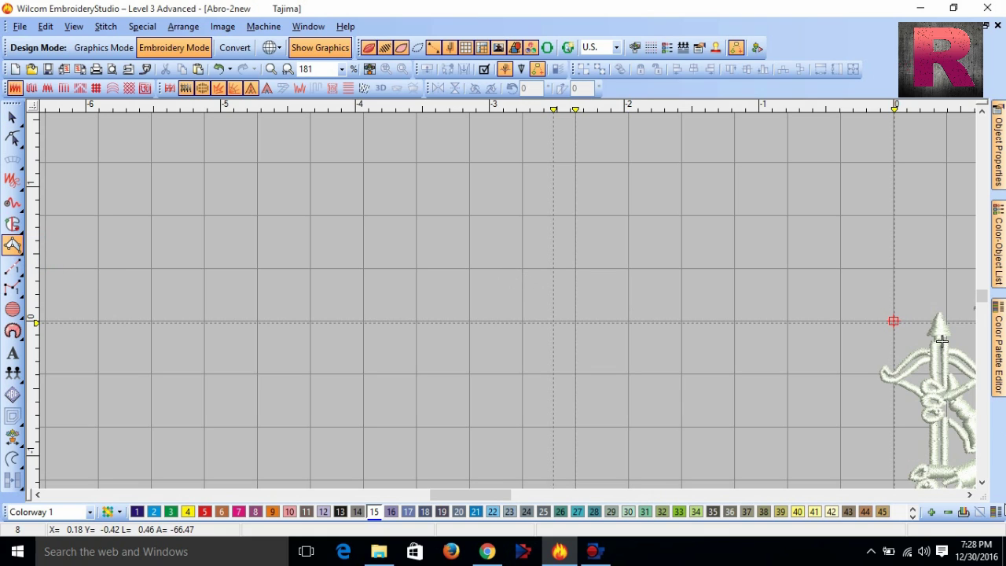
pyautogui.scroll(1, 947, 425)
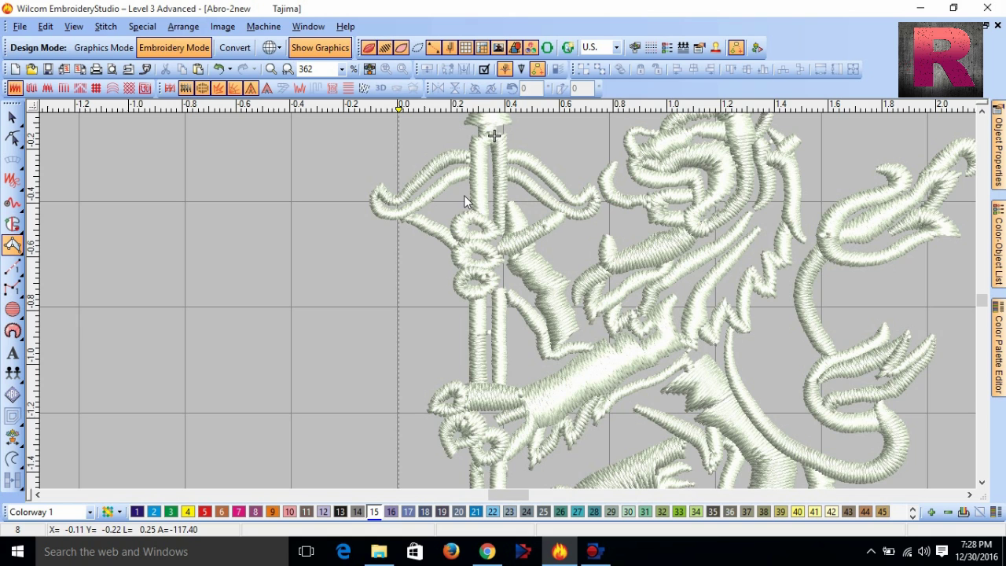
pyautogui.click(366, 48)
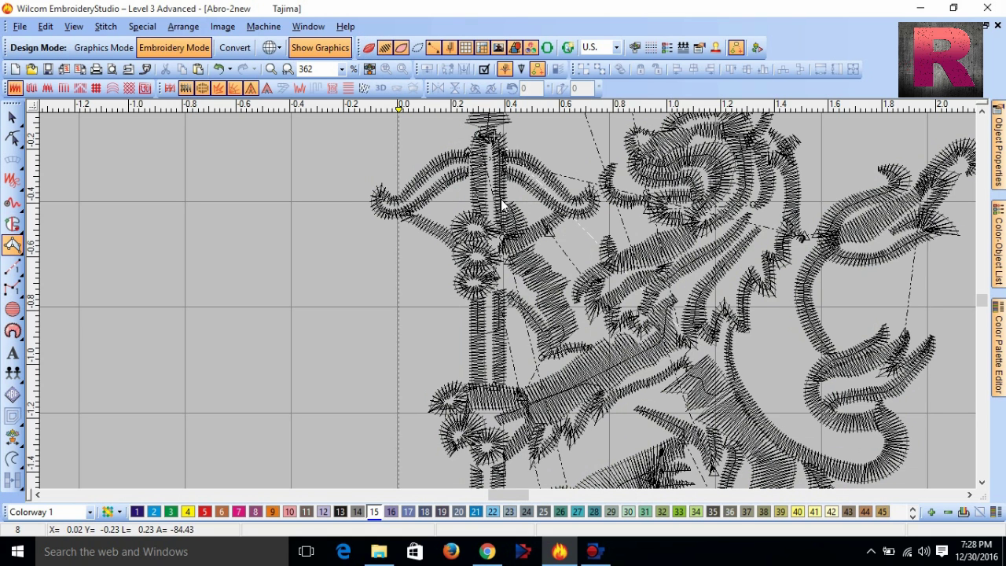
pyautogui.scroll(1, 451, 354)
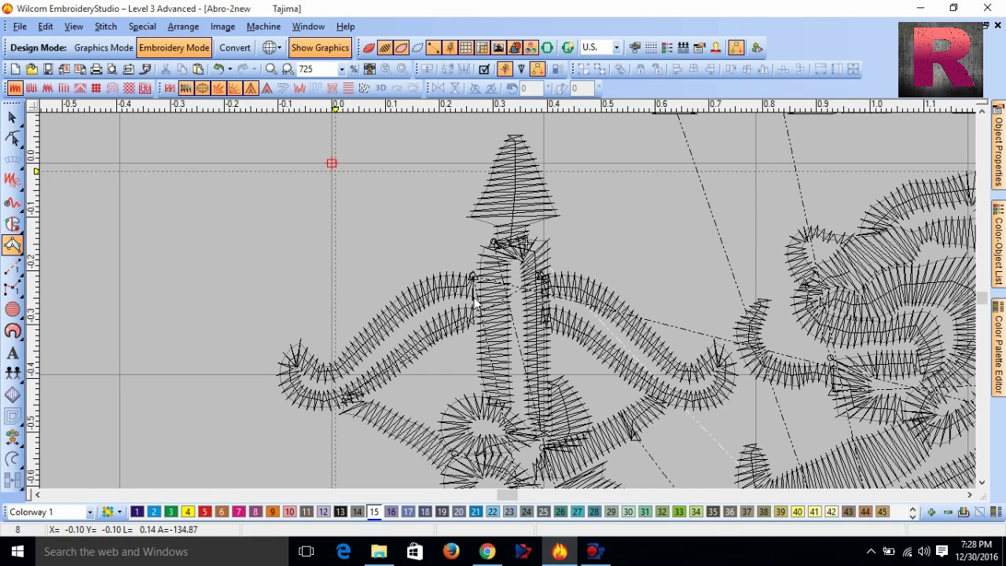
pyautogui.moveTo(475, 303)
pyautogui.mouseDown()
pyautogui.moveTo(477, 284)
pyautogui.moveTo(476, 330)
pyautogui.moveTo(477, 297)
pyautogui.moveTo(404, 336)
pyautogui.moveTo(460, 314)
pyautogui.moveTo(386, 341)
pyautogui.moveTo(350, 387)
pyautogui.moveTo(468, 301)
pyautogui.moveTo(476, 285)
pyautogui.mouseUp()
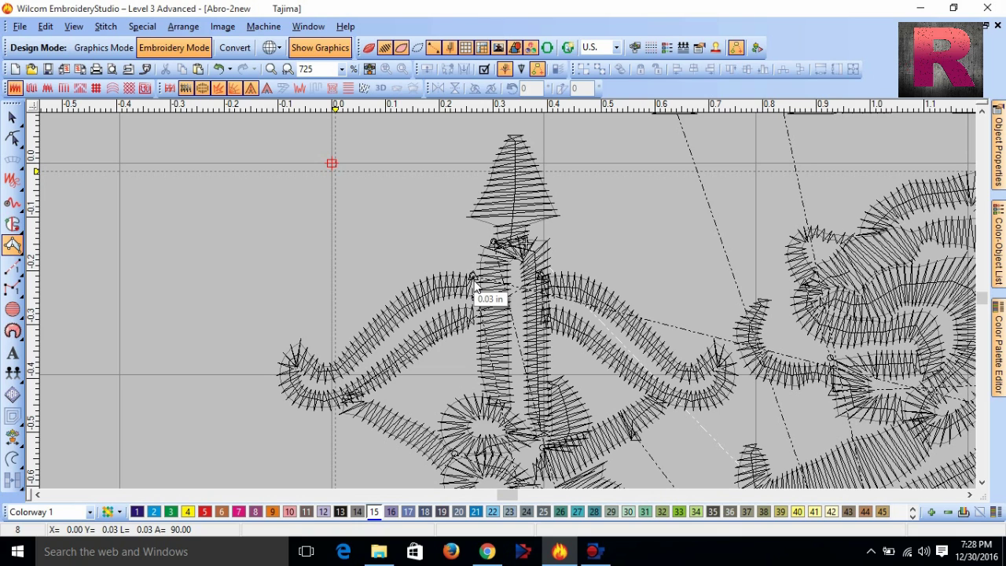
pyautogui.moveTo(476, 287); pyautogui.dragTo(435, 322)
pyautogui.press('BackSpace')
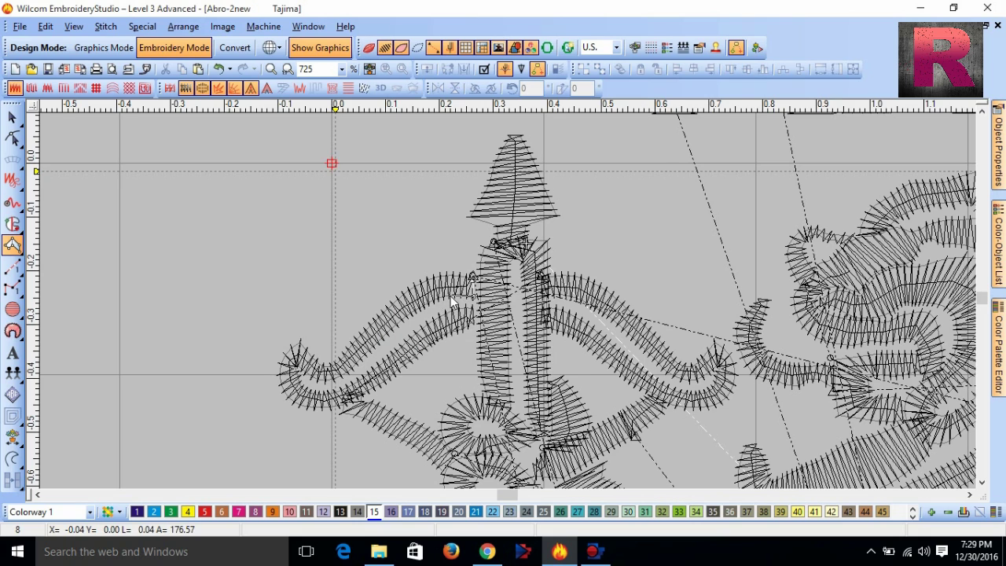
# Begin tracing the bow limb left of the arrow shaft with paired Input A points along its upper arm, starting at the shaft
pyautogui.scroll(1, 450, 295)
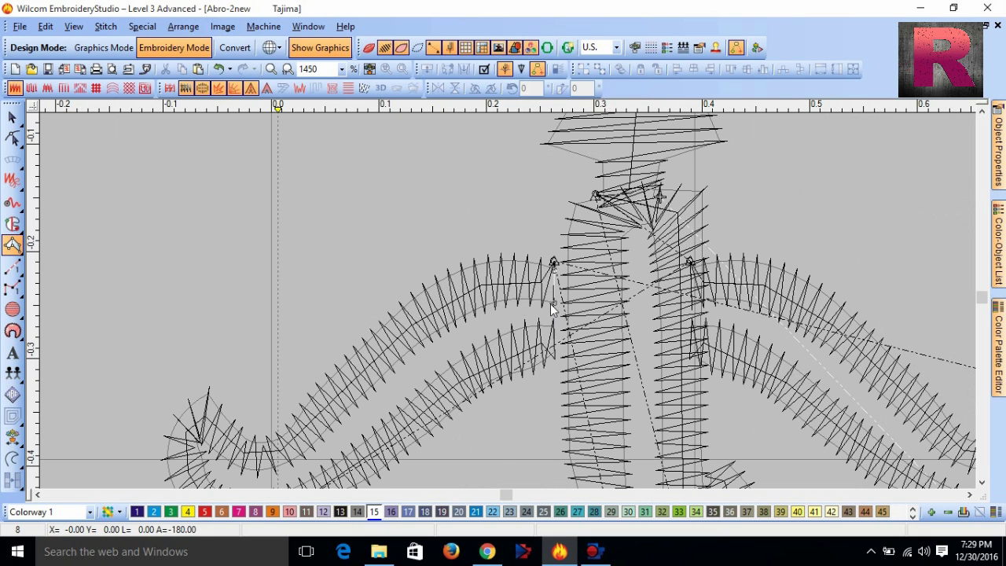
pyautogui.click(474, 309)
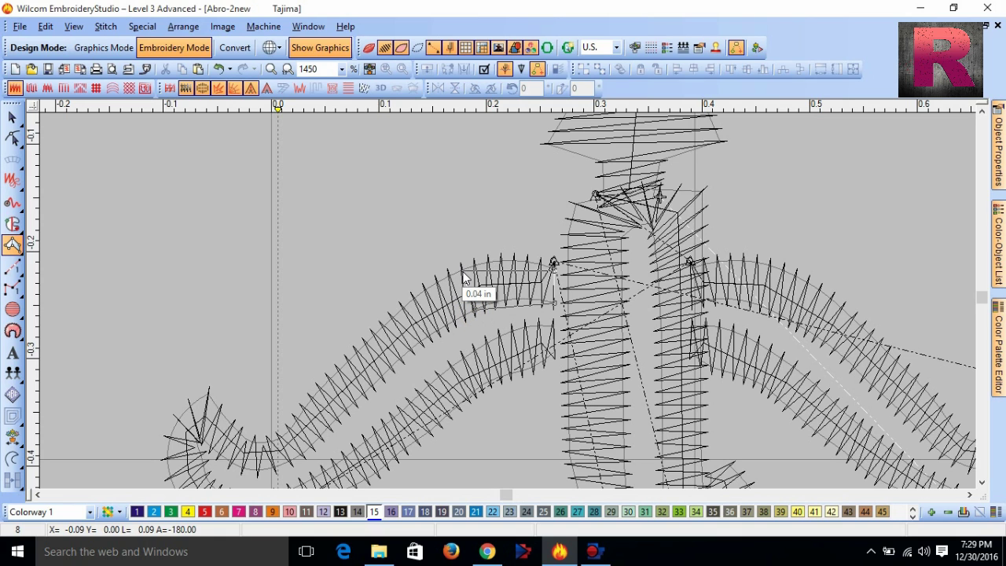
pyautogui.click(463, 274)
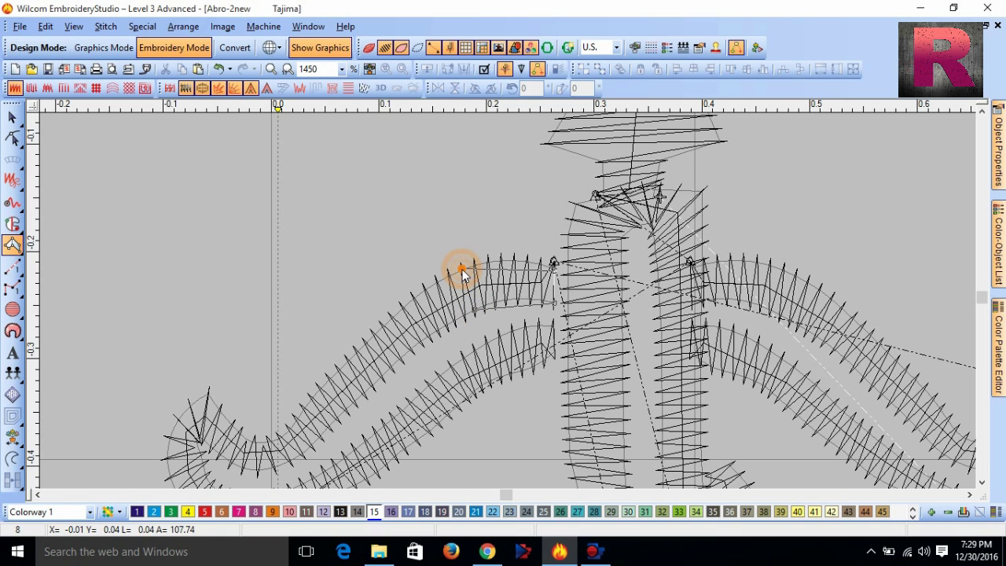
pyautogui.click(422, 346)
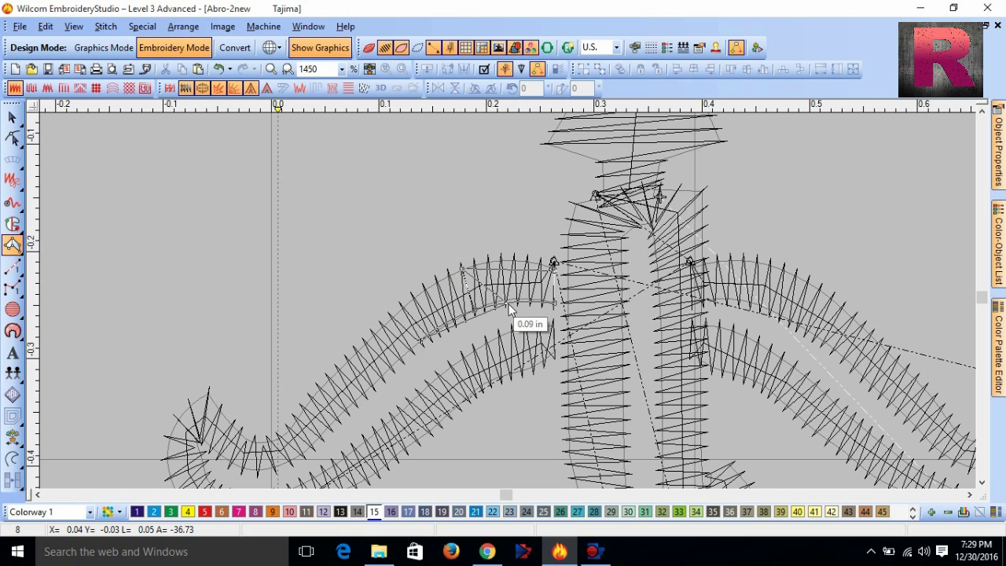
pyautogui.click(400, 312)
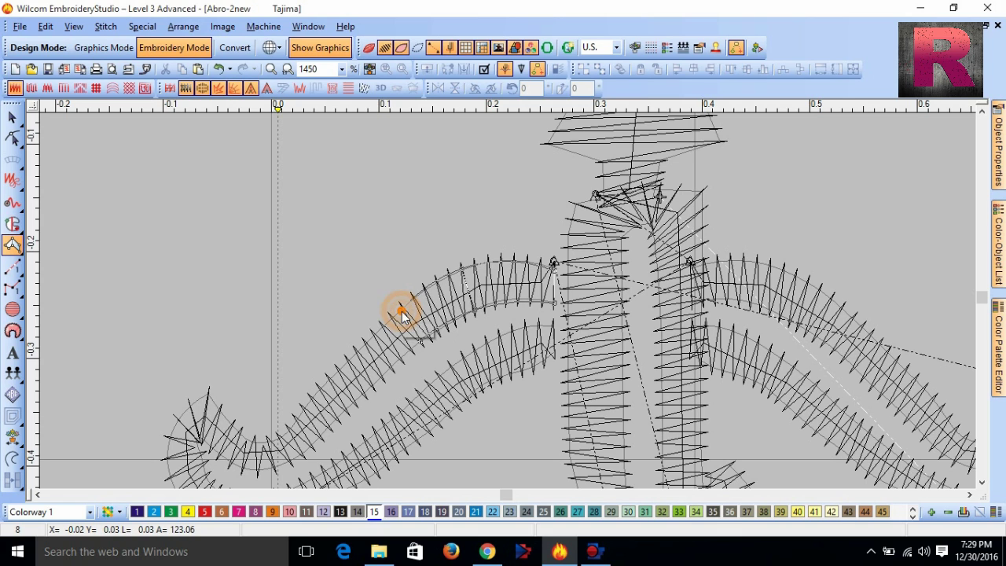
pyautogui.click(368, 391)
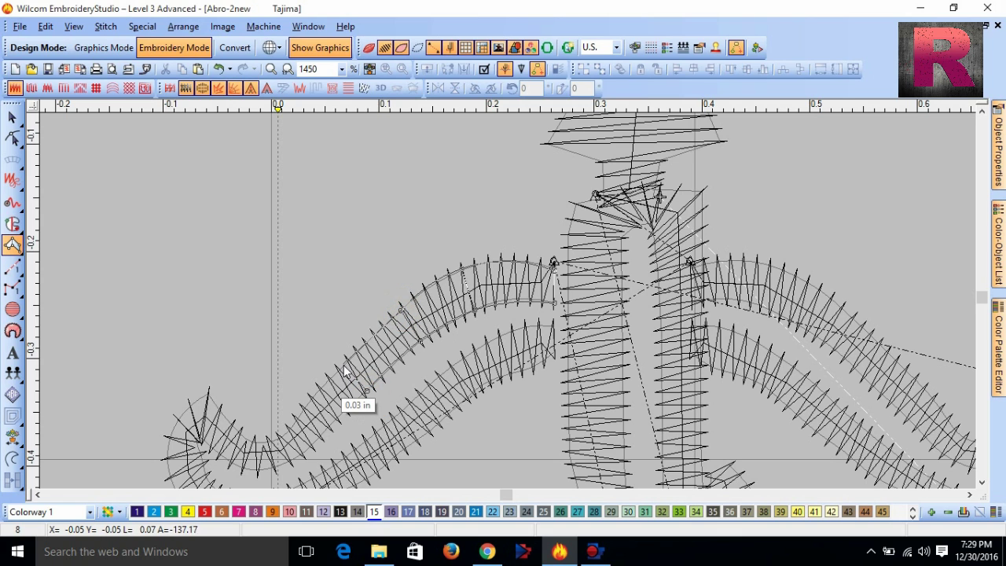
pyautogui.click(343, 372)
# Continue the paired Input A points down the rest of the limb's upper arm and up to its pointed tip
pyautogui.scroll(-1, 346, 369)
pyautogui.hscroll(-1, 346, 369)
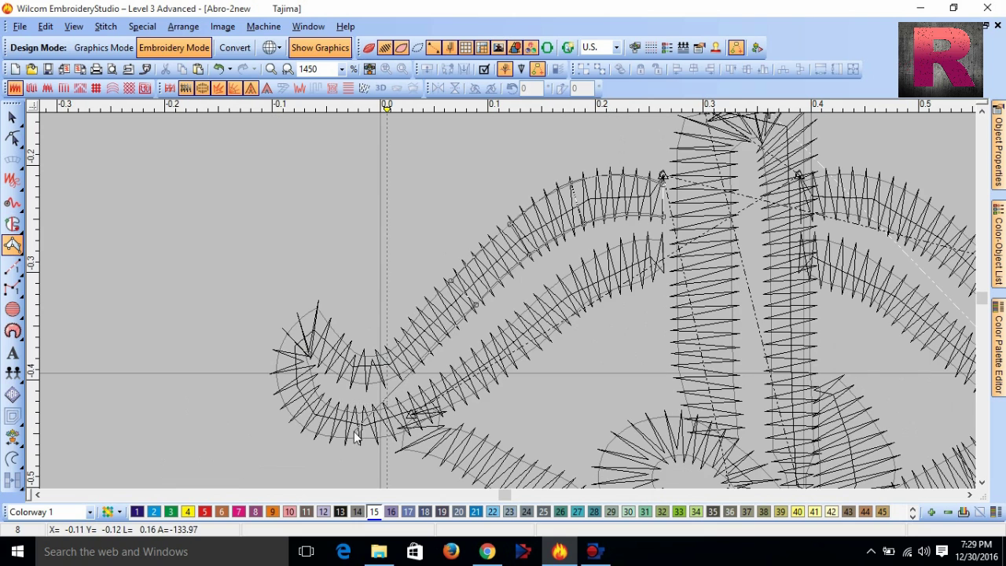
pyautogui.click(401, 341)
pyautogui.click(372, 385)
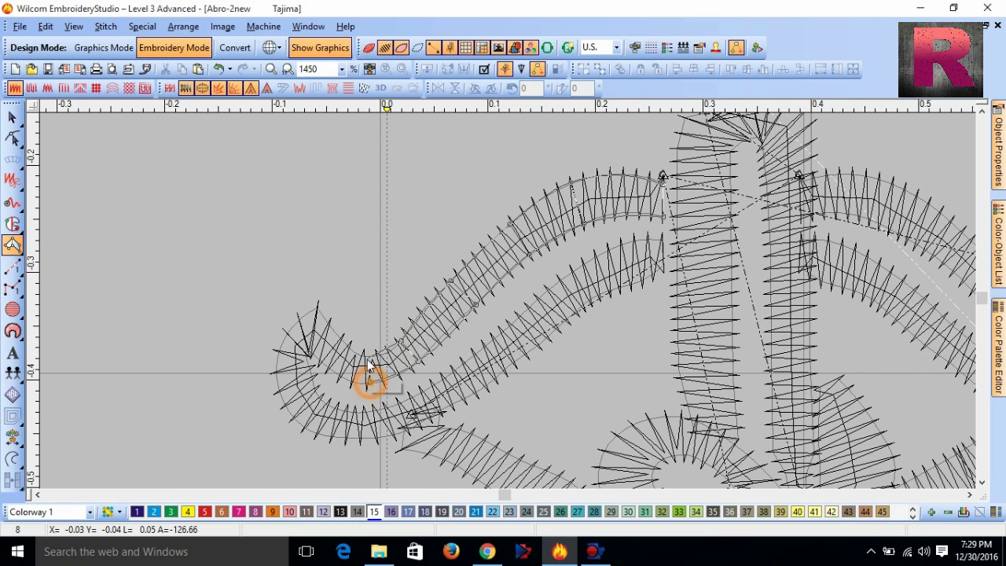
pyautogui.click(311, 359)
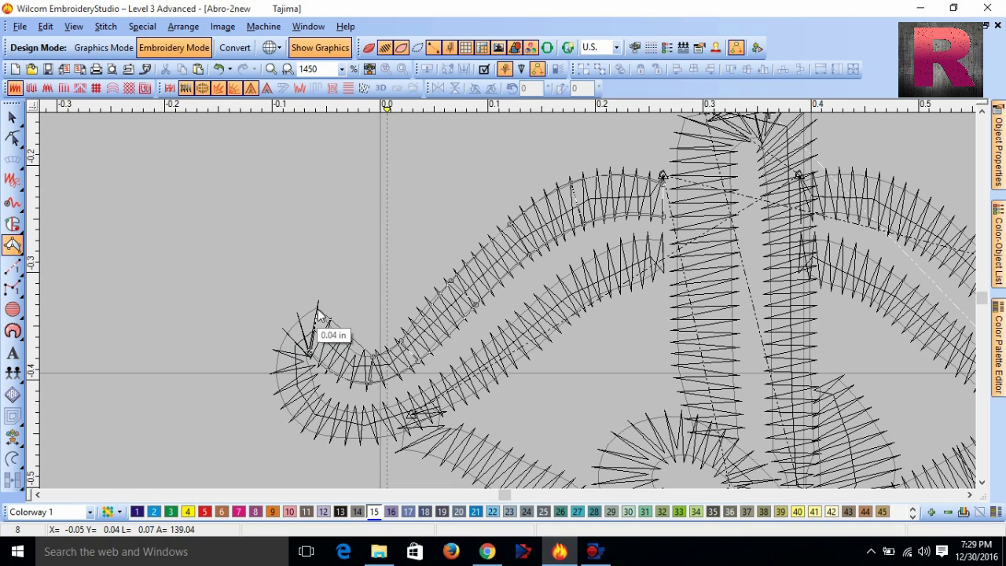
pyautogui.click(317, 314)
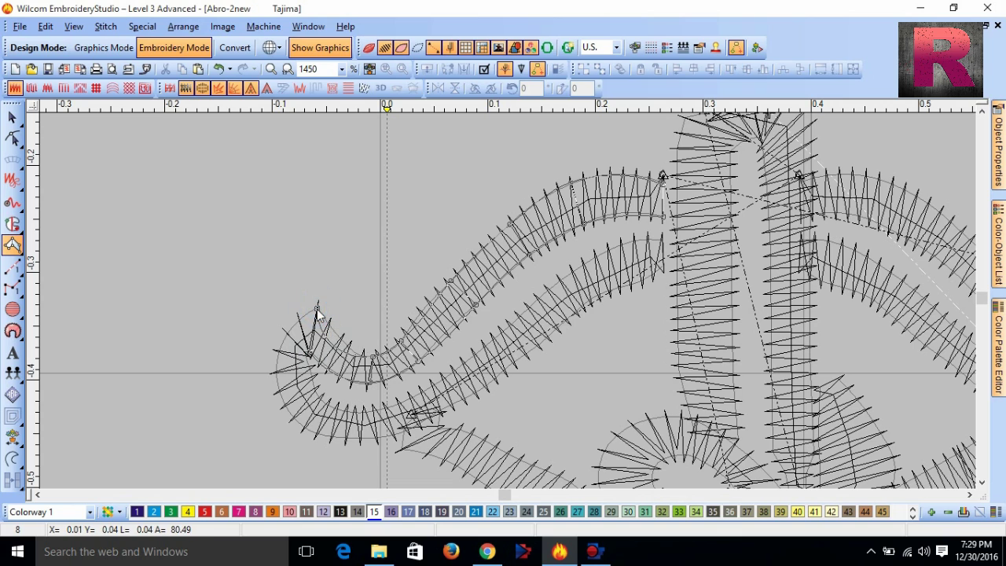
# Place paired Input A points around the limb's outer curl, from the pointed tip to the start of the lower arm
pyautogui.click(310, 380)
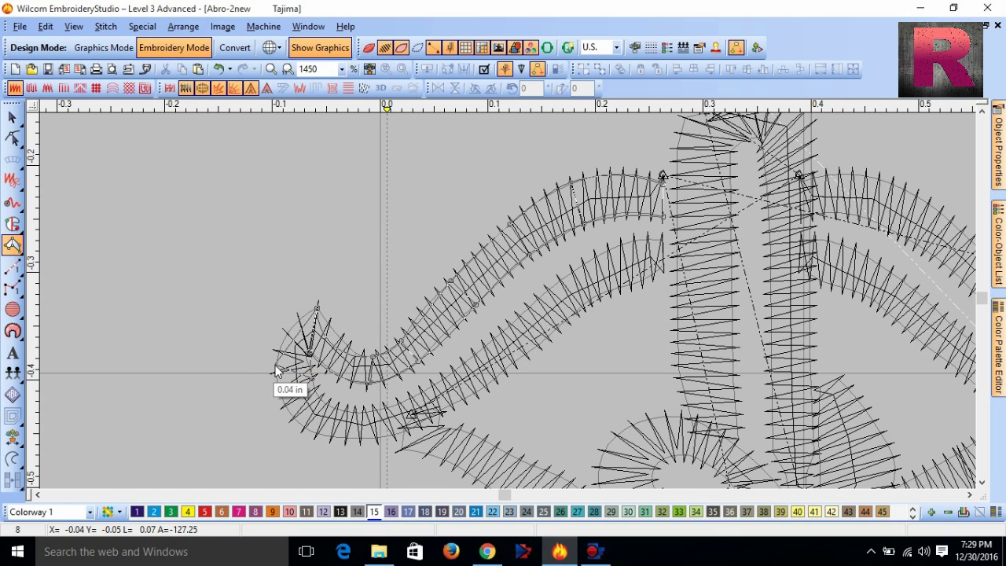
pyautogui.click(278, 370)
pyautogui.click(318, 407)
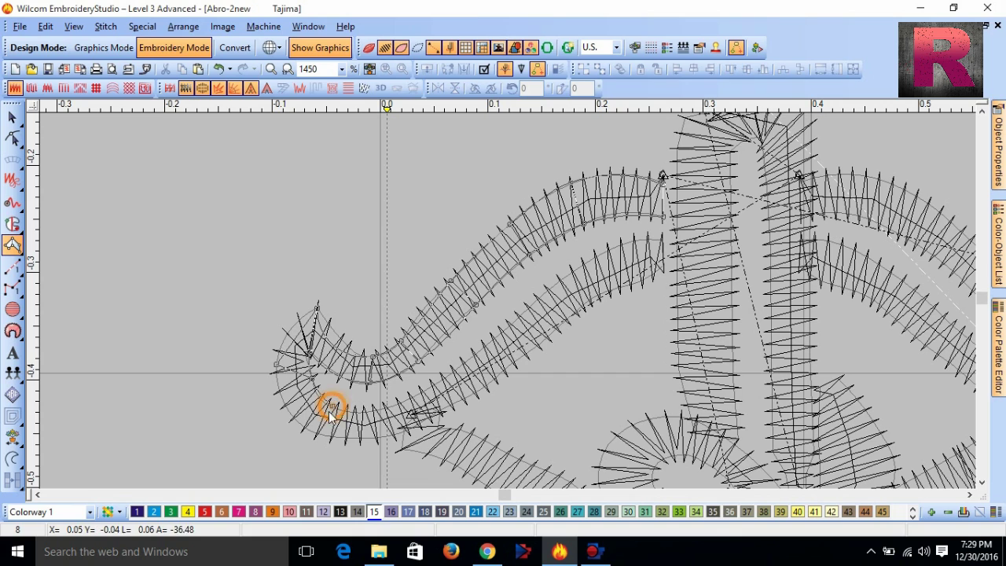
pyautogui.click(323, 432)
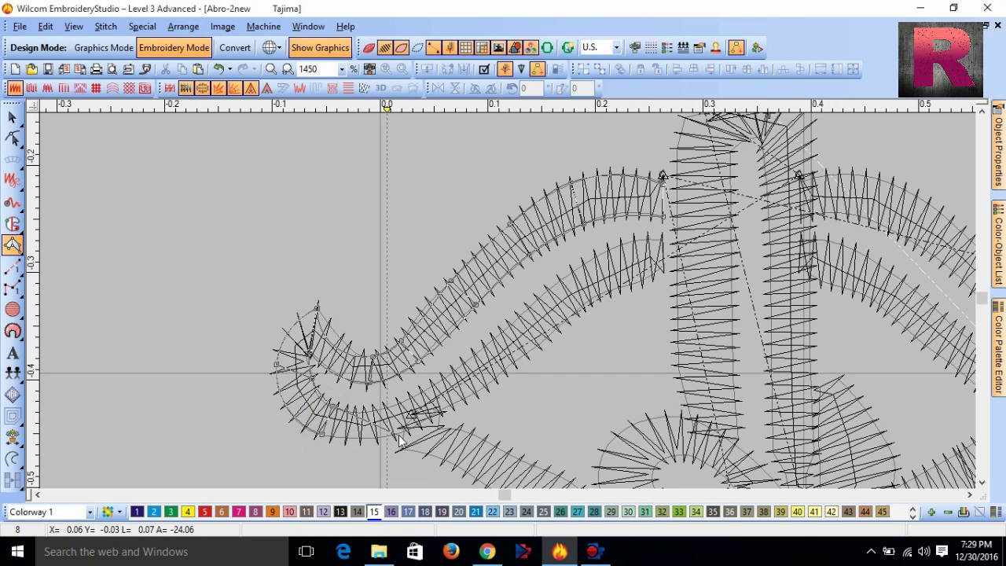
pyautogui.click(378, 412)
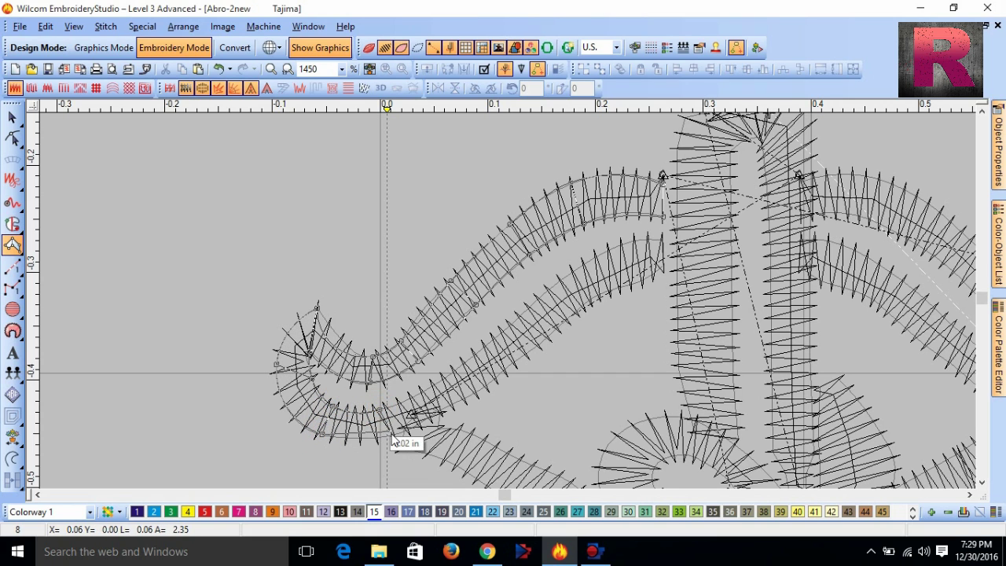
pyautogui.click(391, 435)
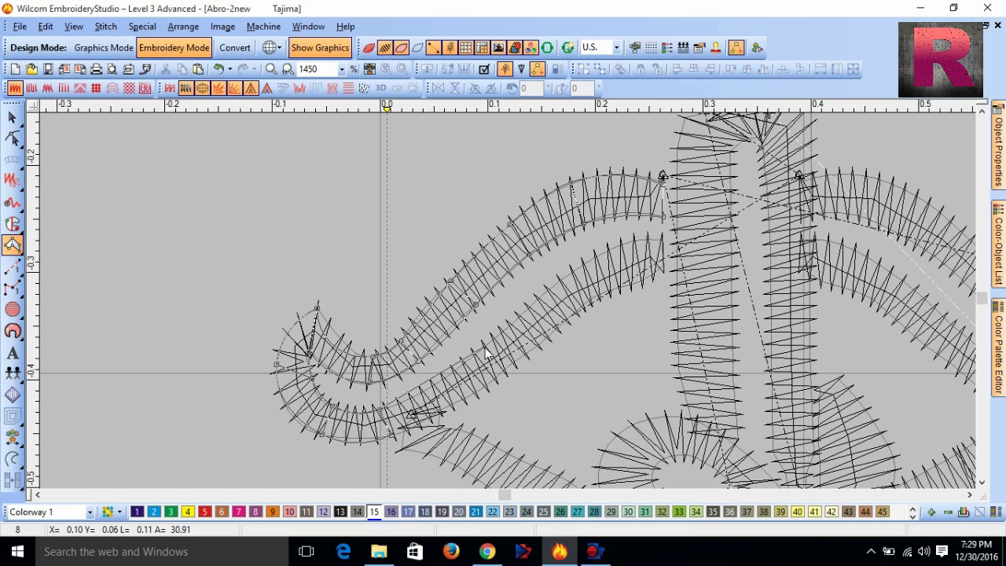
# Trace the limb's lower arm back to the arrow shaft with Input A points and complete the satin object
pyautogui.click(561, 279)
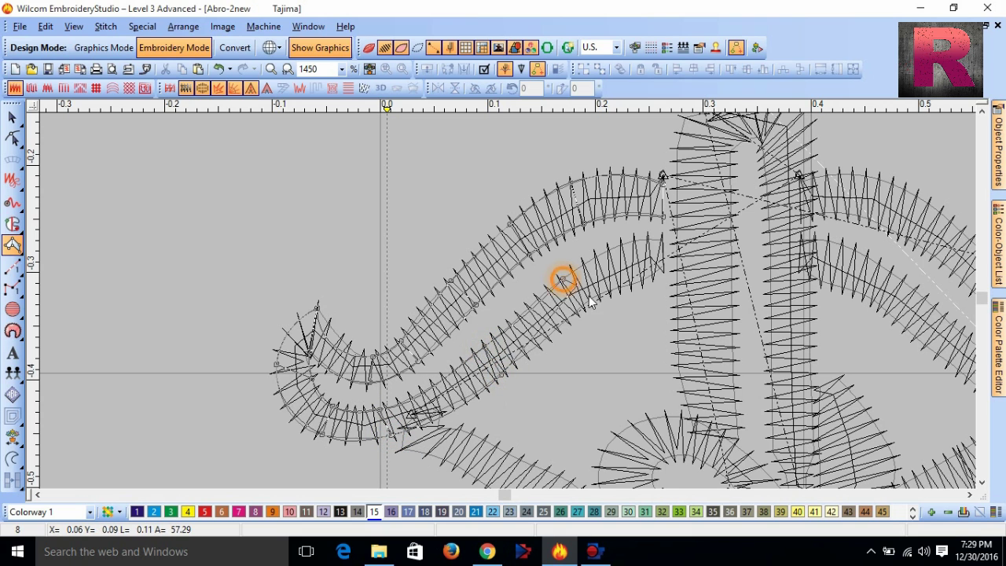
pyautogui.click(588, 358)
pyautogui.click(667, 271)
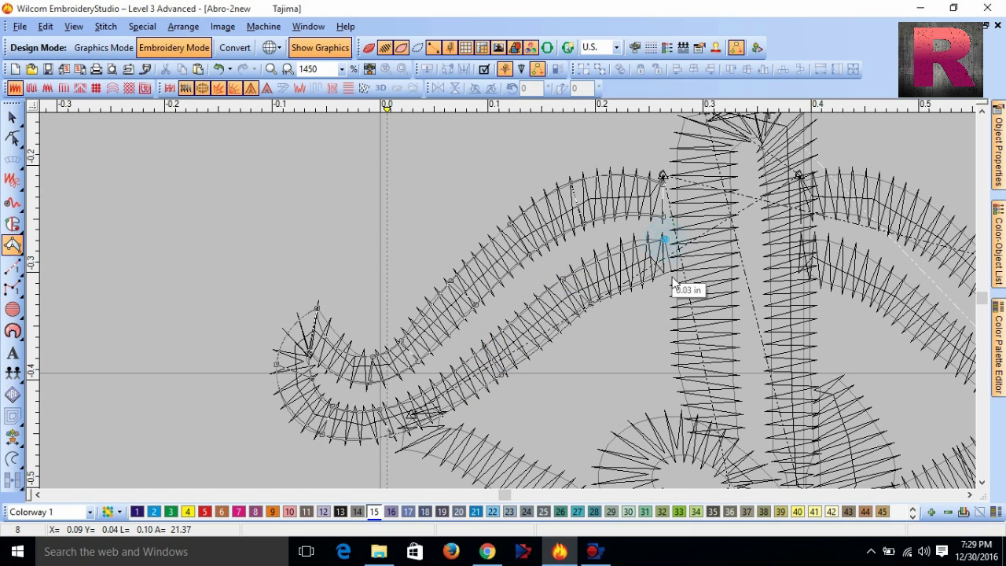
pyautogui.press('Return')
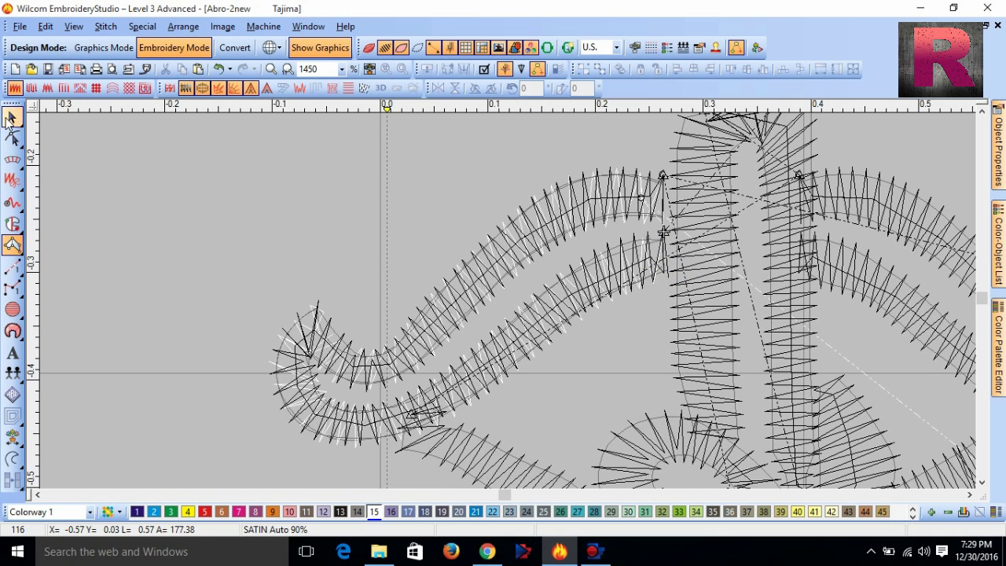
# Move the original left bow limb about 0.76 in away into the empty area, and turn TrueView back on
pyautogui.click(9, 116)
pyautogui.scroll(-2, 309, 249)
pyautogui.moveTo(565, 319); pyautogui.dragTo(362, 289)
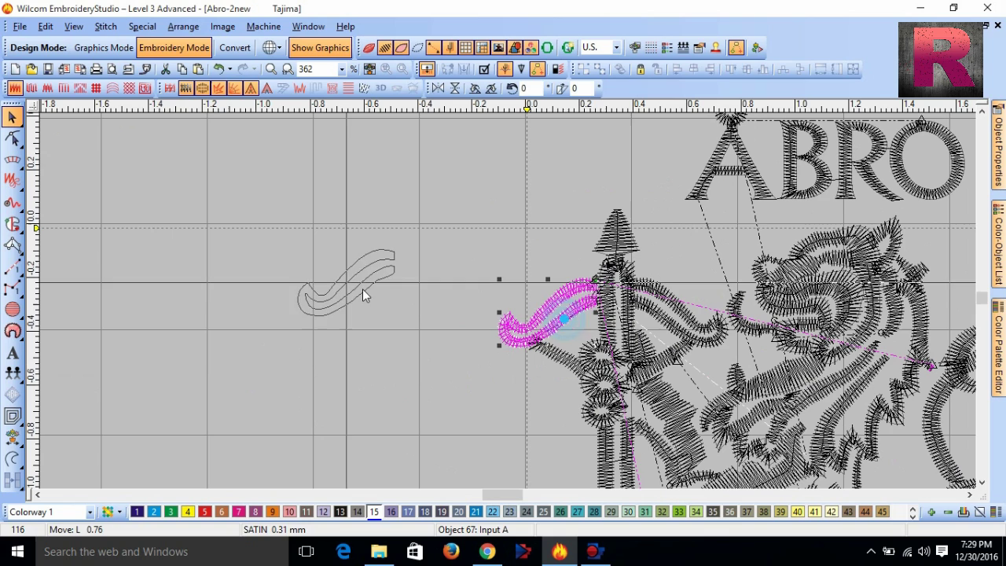
pyautogui.click(432, 376)
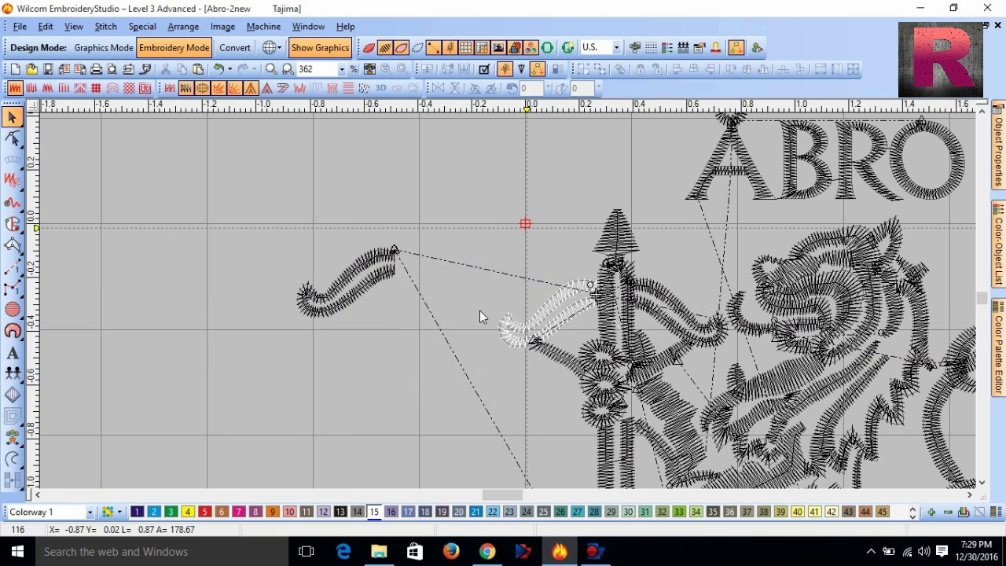
pyautogui.press('t')
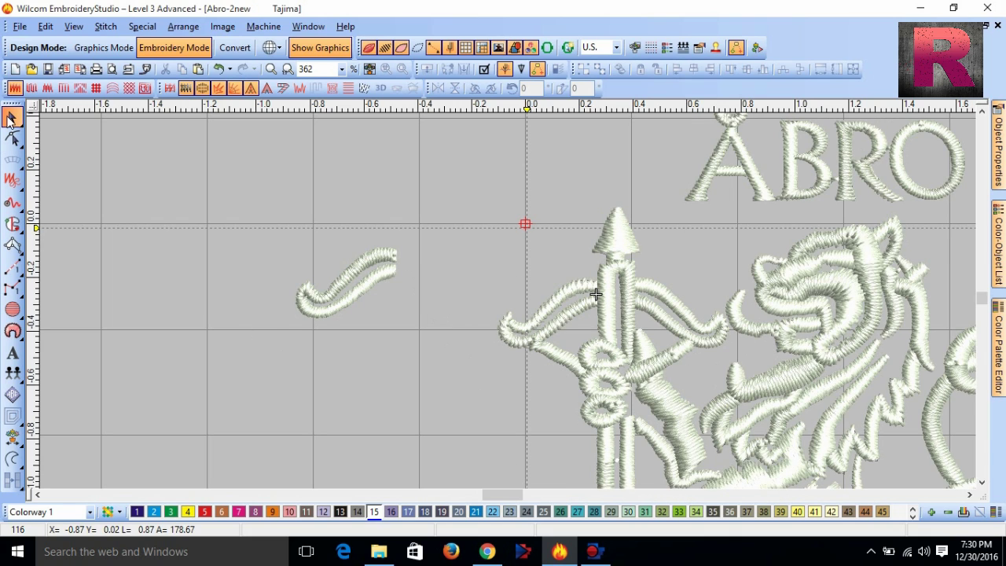
# Delete the original bow limb that was moved into the empty area beside the design
pyautogui.click(329, 305)
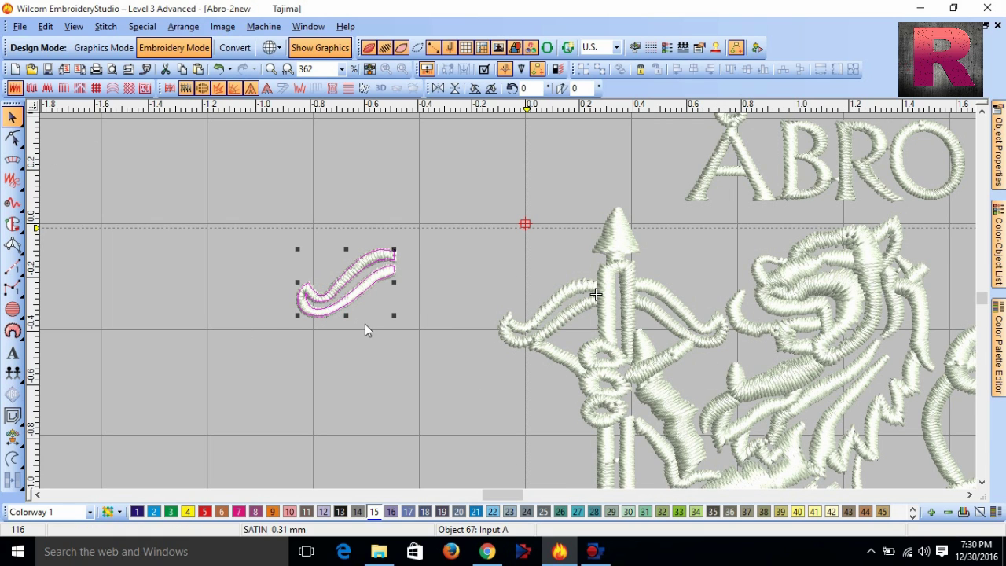
pyautogui.press('Delete')
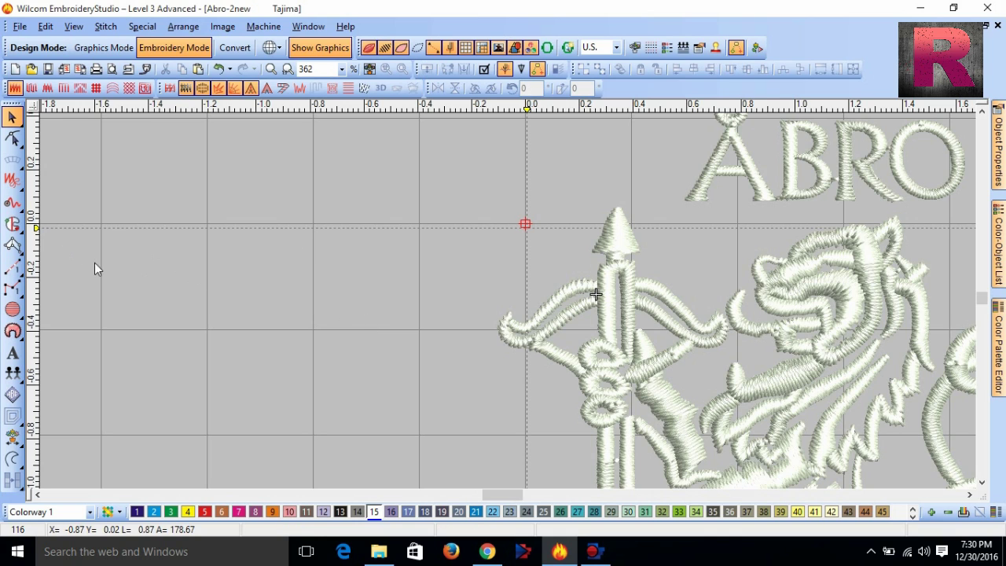
pyautogui.moveTo(12, 256)
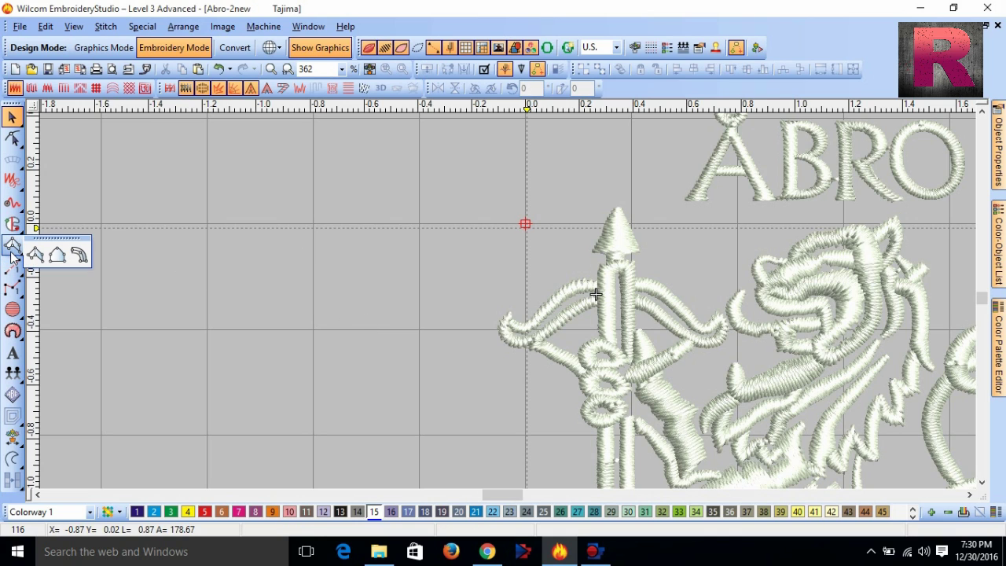
# Insert the PNG picture from the Wilcom Project folder on drive F: as a bitmap, listing all file types to find it
pyautogui.click(55, 258)
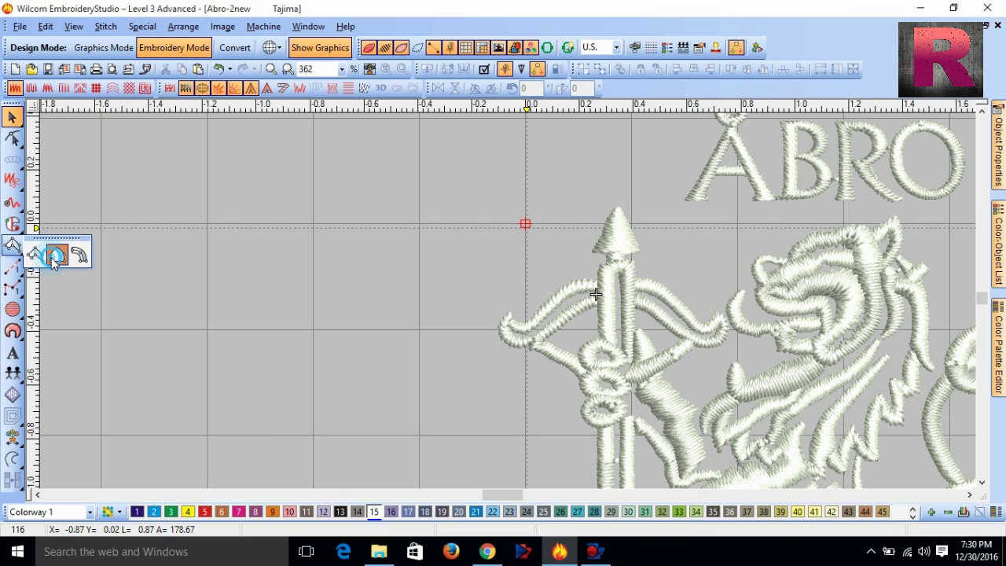
pyautogui.click(20, 26)
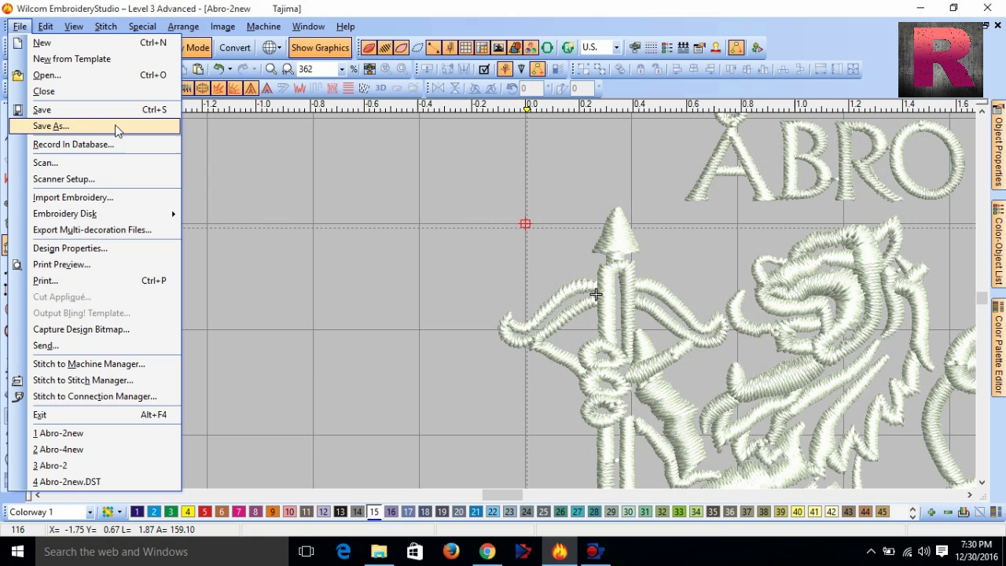
pyautogui.moveTo(252, 28)
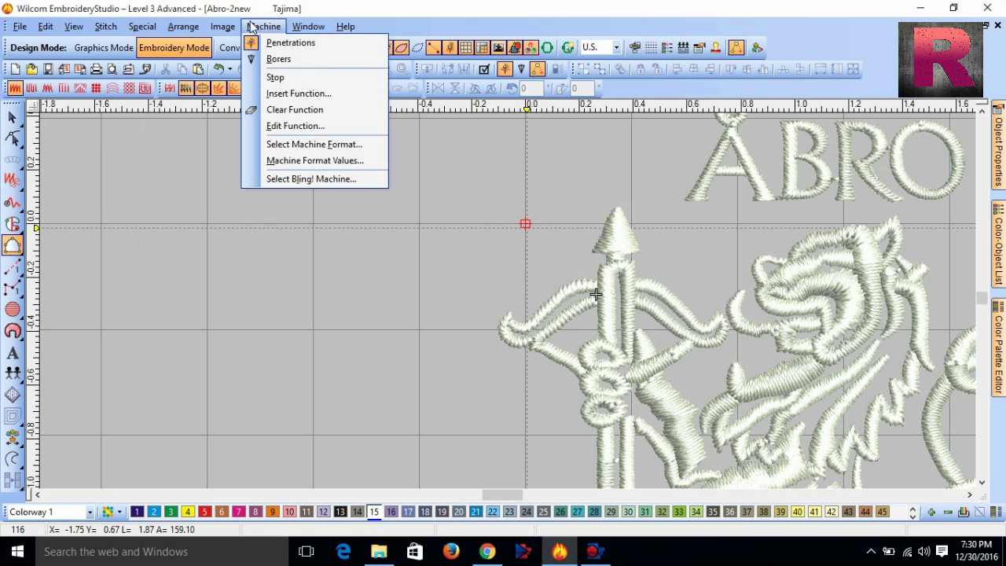
pyautogui.click(246, 38)
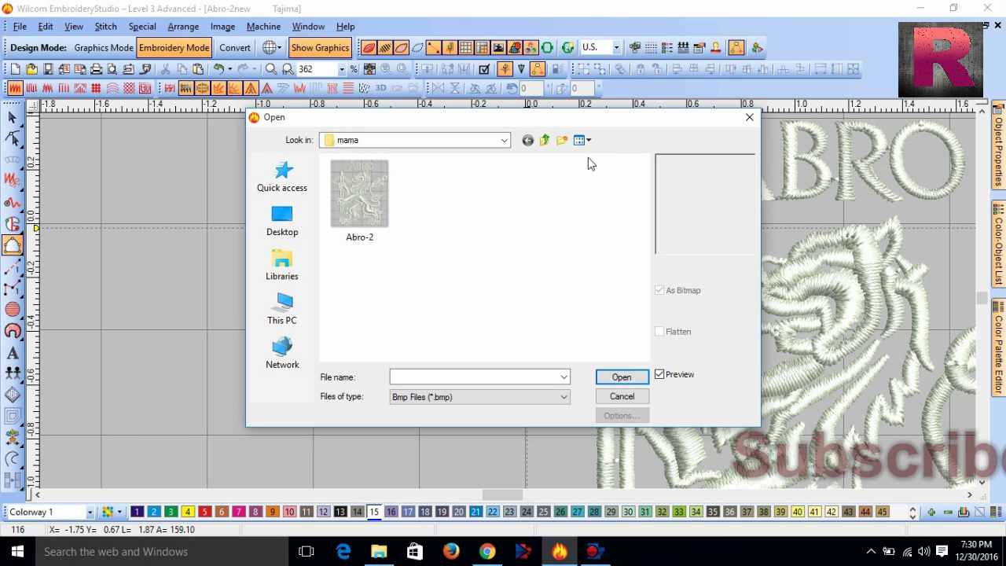
pyautogui.click(544, 140)
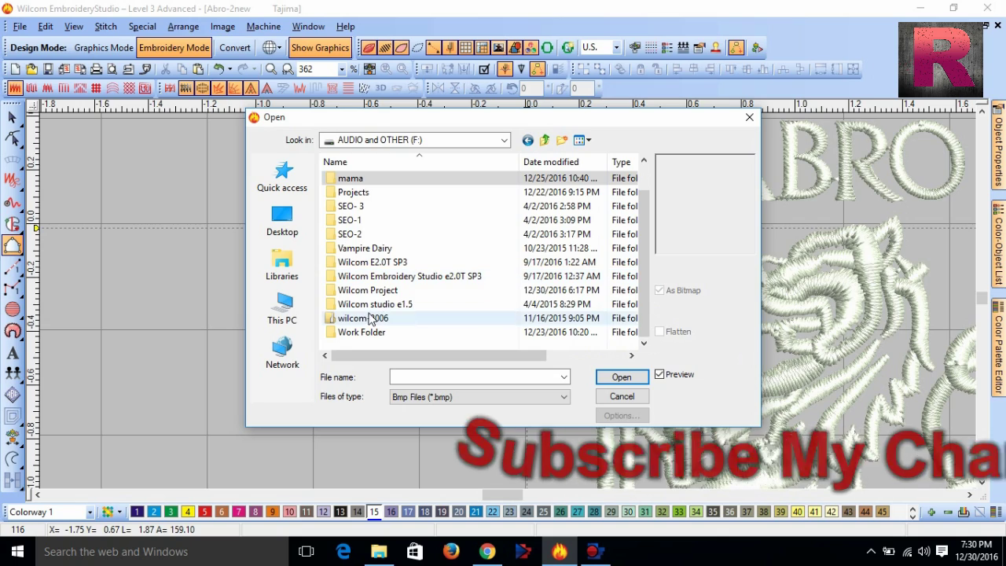
pyautogui.doubleClick(367, 290)
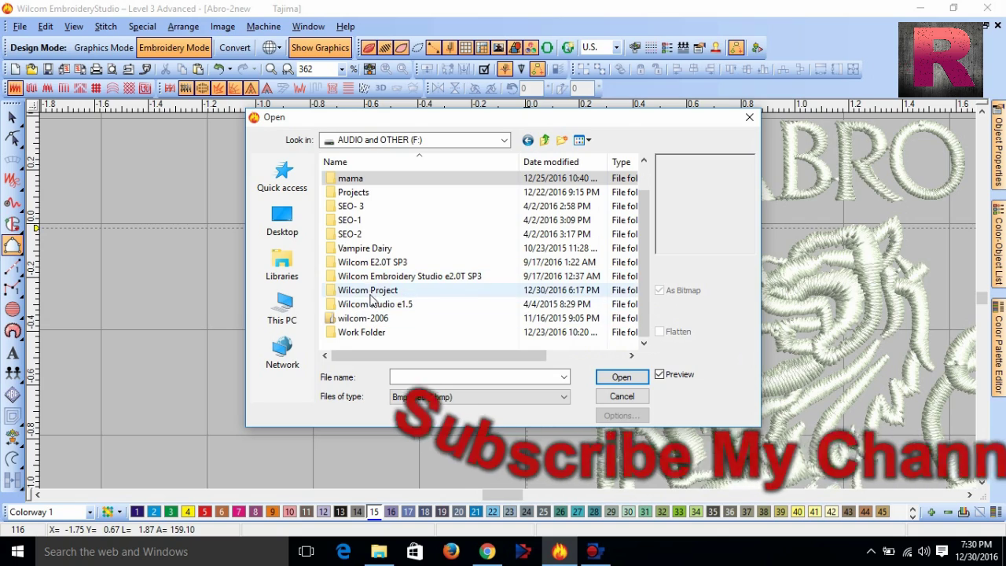
pyautogui.click(515, 397)
pyautogui.click(479, 408)
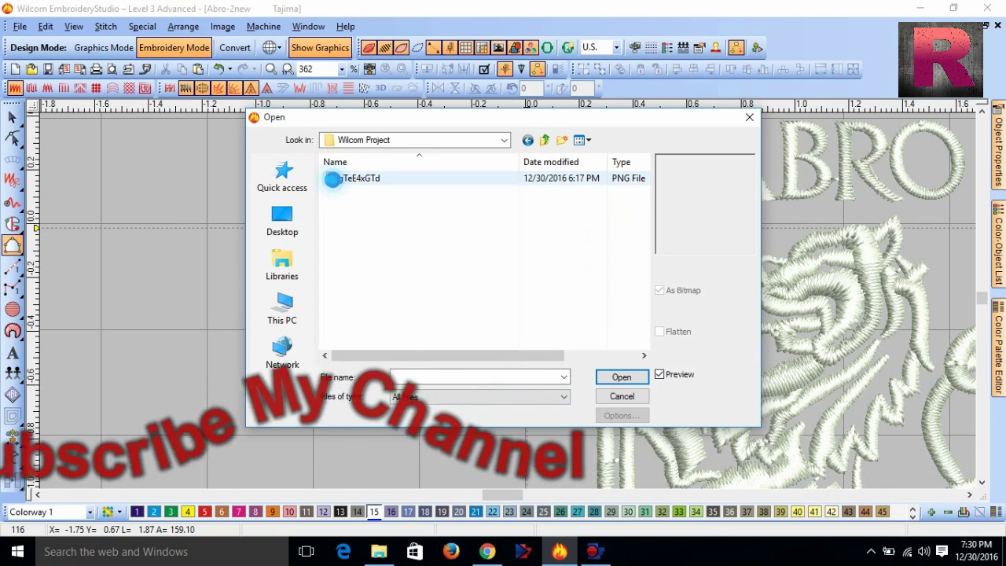
pyautogui.click(333, 179)
pyautogui.click(622, 377)
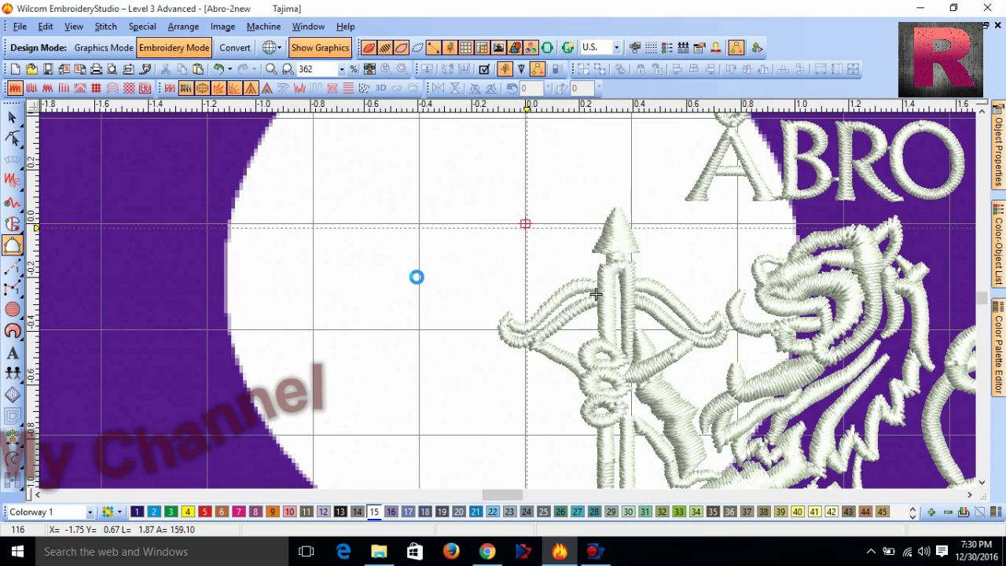
# Move the flower bitmap aside, delete the whole Abro lion embroidery, and bring the bitmap back near the origin
pyautogui.click(694, 174)
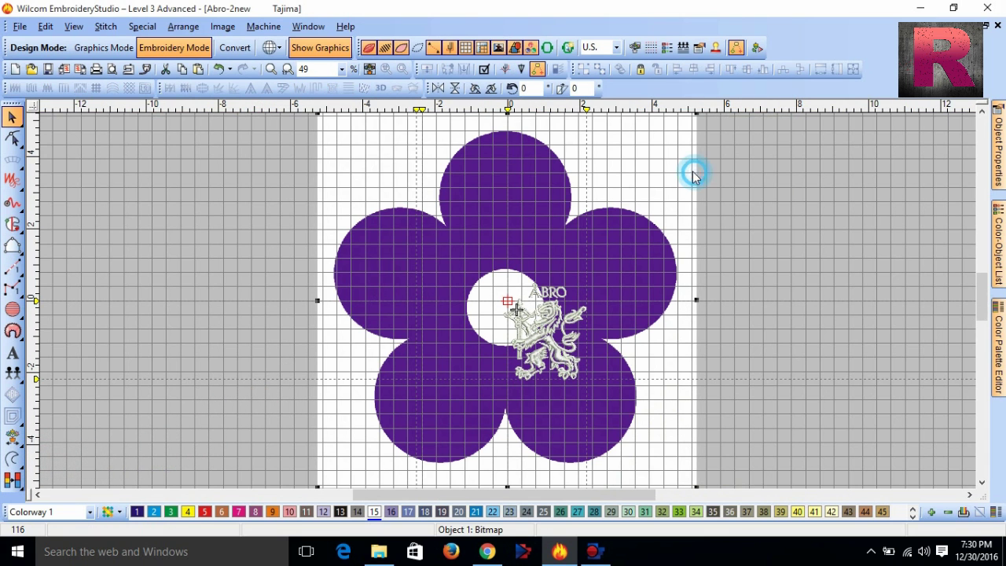
pyautogui.moveTo(647, 176); pyautogui.dragTo(359, 176)
pyautogui.moveTo(637, 265); pyautogui.dragTo(482, 408)
pyautogui.press('Delete')
pyautogui.moveTo(158, 191); pyautogui.dragTo(456, 206)
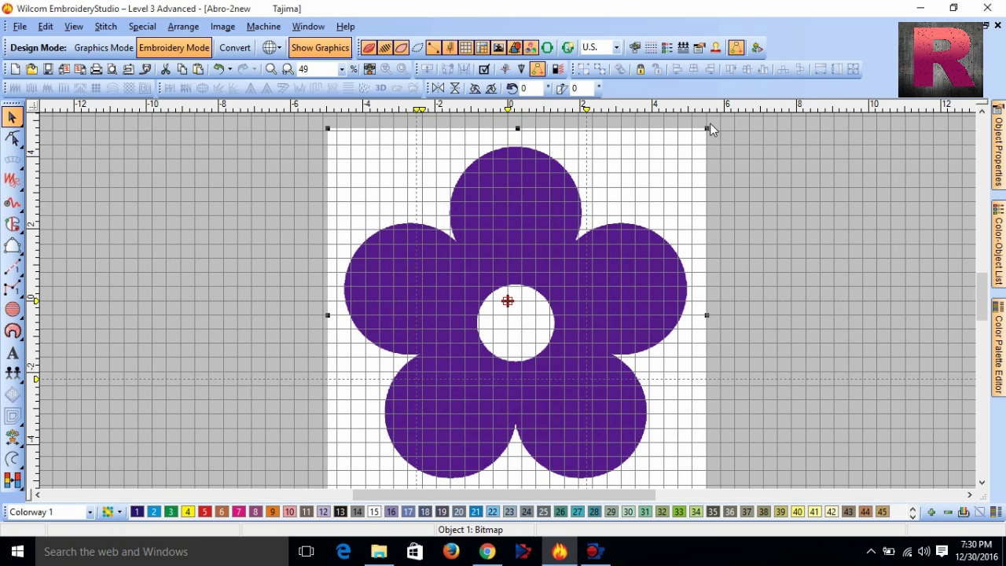
# Scale the flower bitmap down to about 1.4 in wide, flipped upside down, and place its top edge level with the origin
pyautogui.moveTo(708, 127); pyautogui.dragTo(524, 347)
pyautogui.scroll(4, 514, 368)
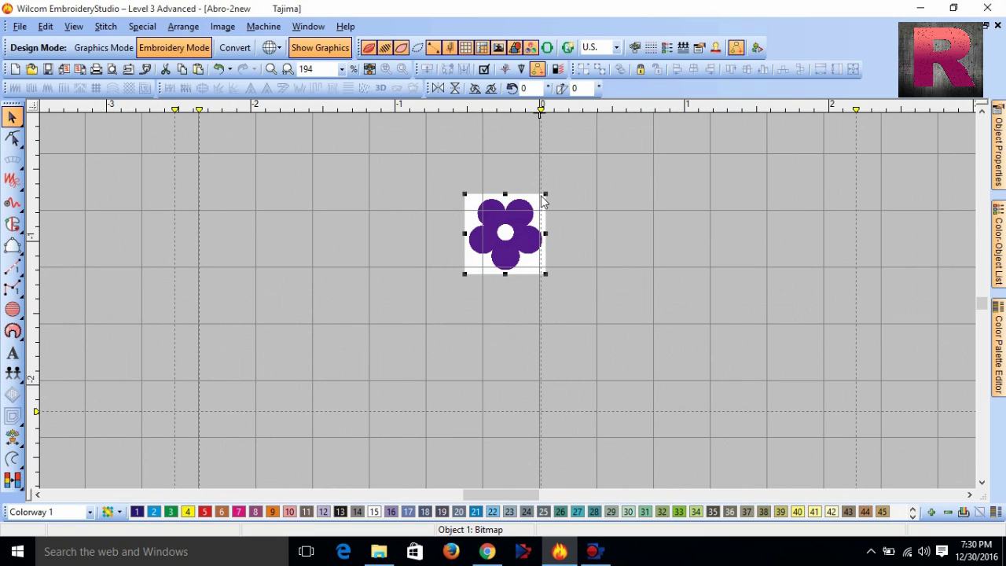
pyautogui.moveTo(544, 194); pyautogui.dragTo(604, 134)
pyautogui.scroll(2, 493, 314)
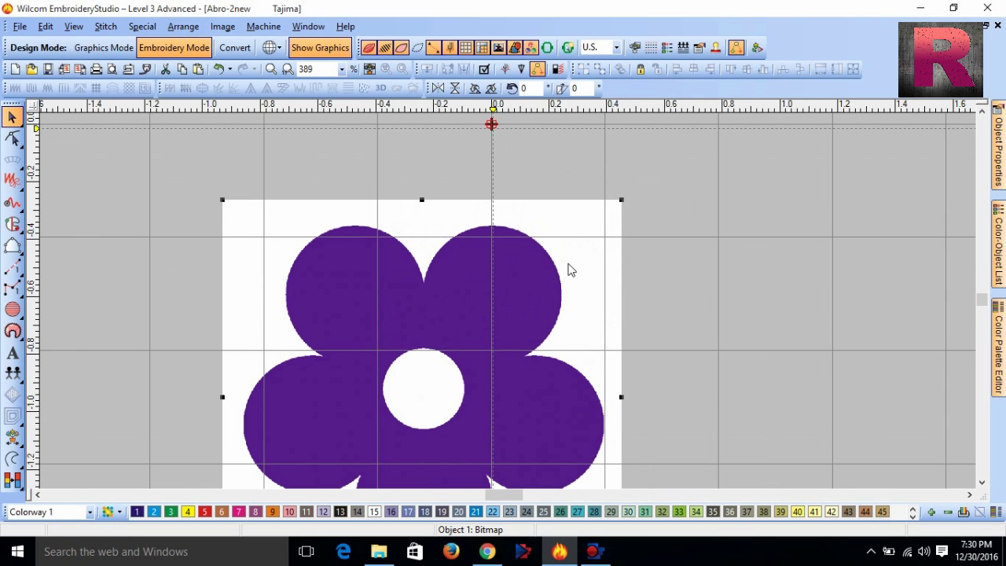
pyautogui.moveTo(601, 299); pyautogui.dragTo(606, 226)
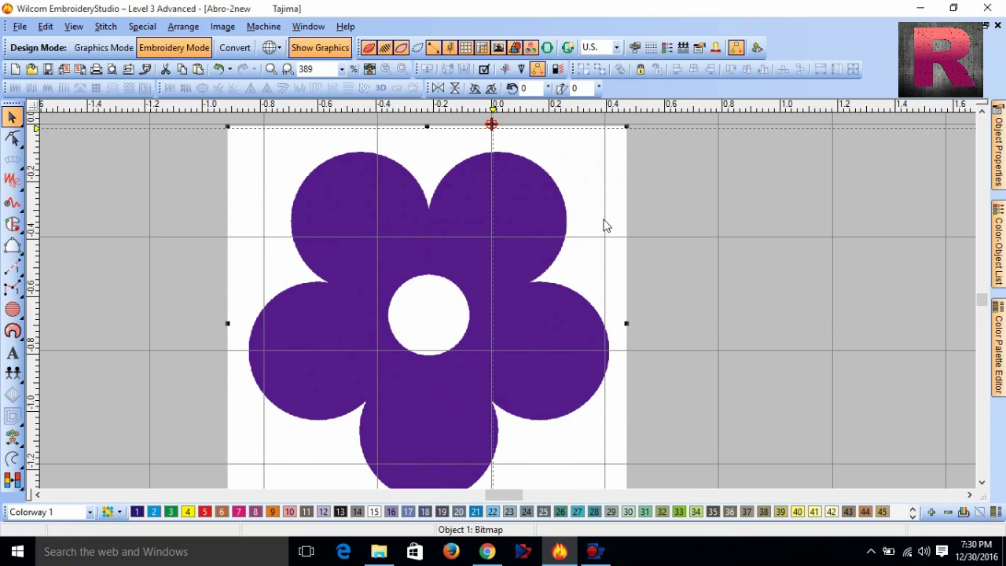
# Digitize the flower's upper-right petal as satin with Input B, one side along the centre hole and the other around the petal's outer edge
pyautogui.click(13, 245)
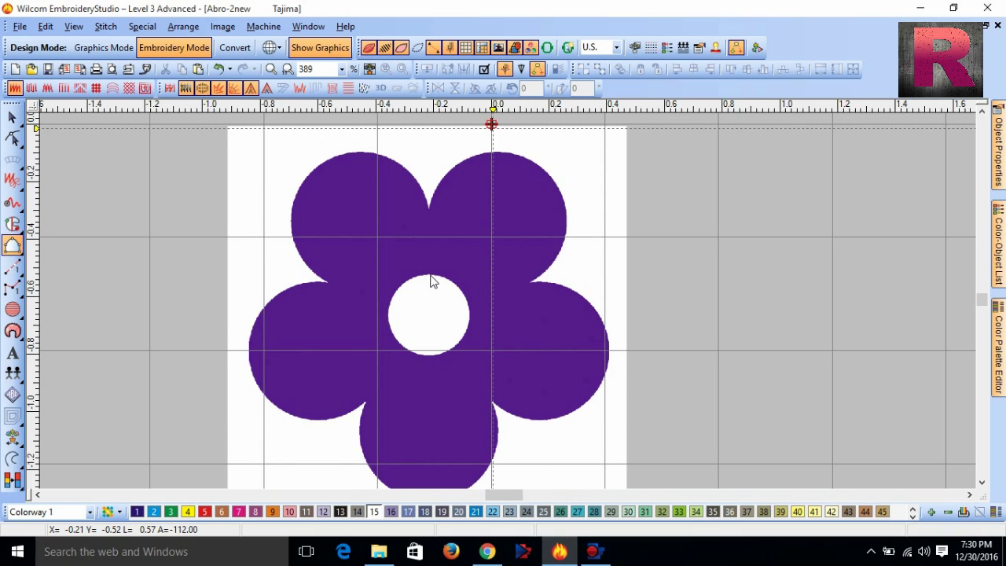
pyautogui.click(430, 275)
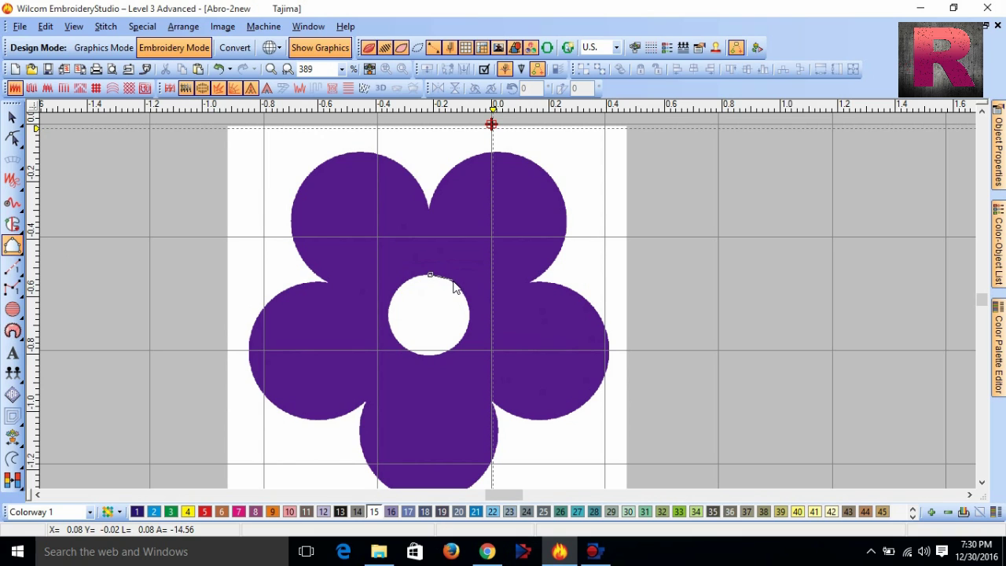
pyautogui.click(452, 282)
pyautogui.click(468, 307)
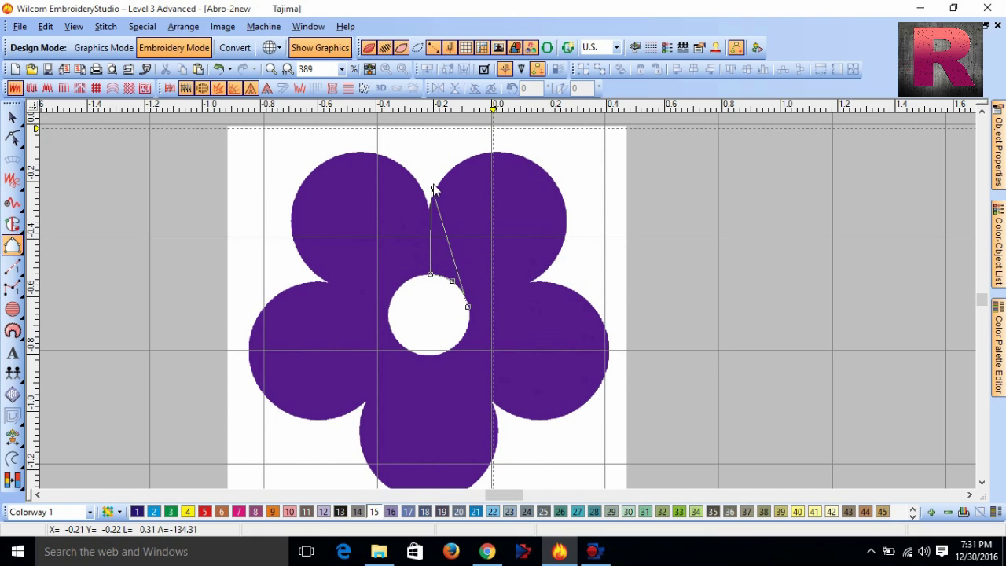
pyautogui.scroll(2, 472, 271)
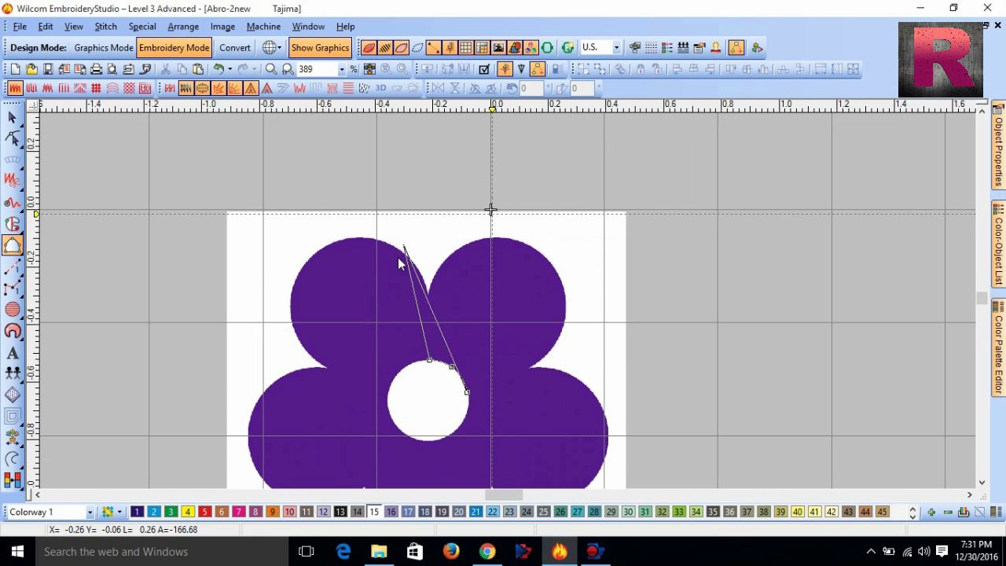
pyautogui.click(429, 297)
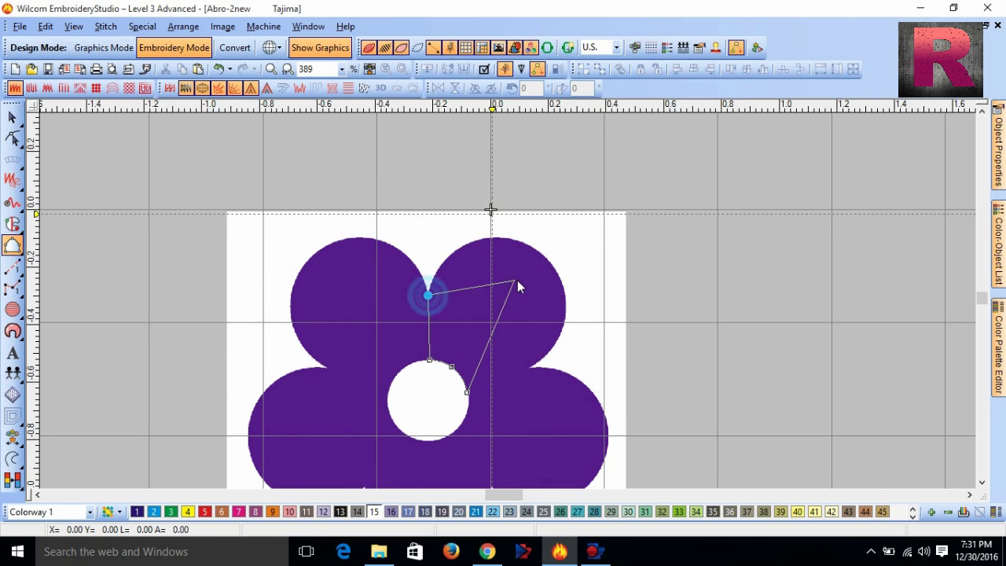
pyautogui.click(465, 247)
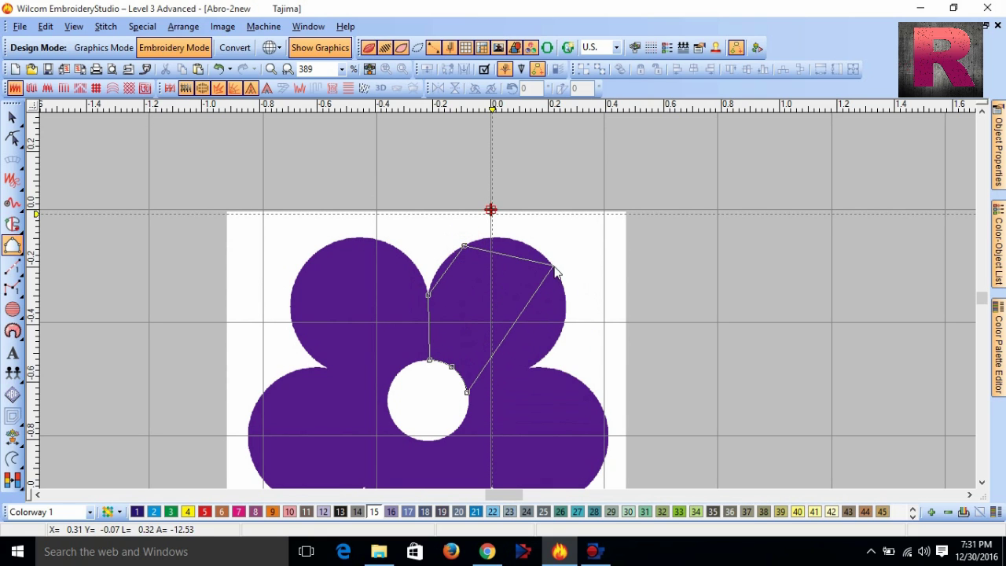
pyautogui.click(554, 267)
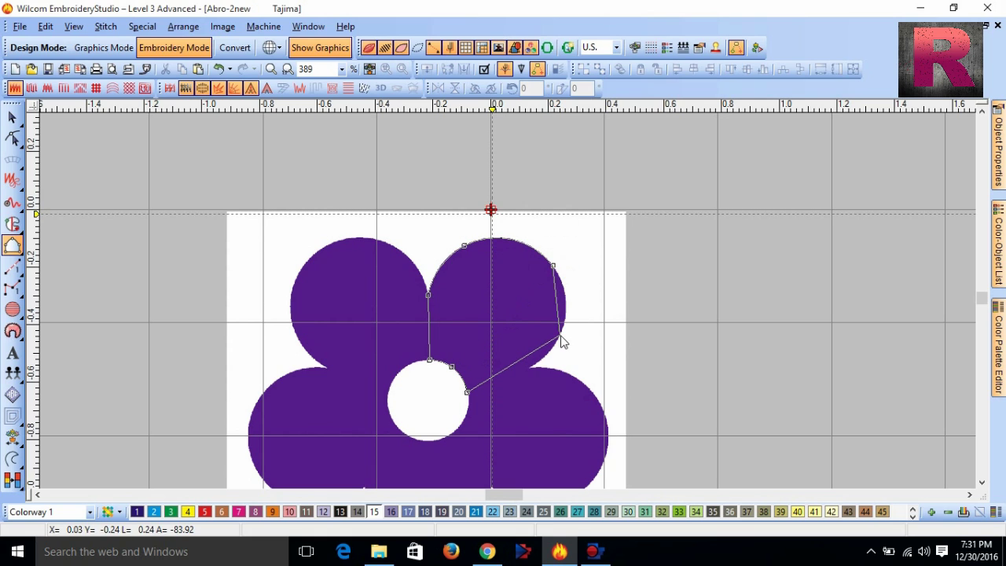
pyautogui.click(560, 335)
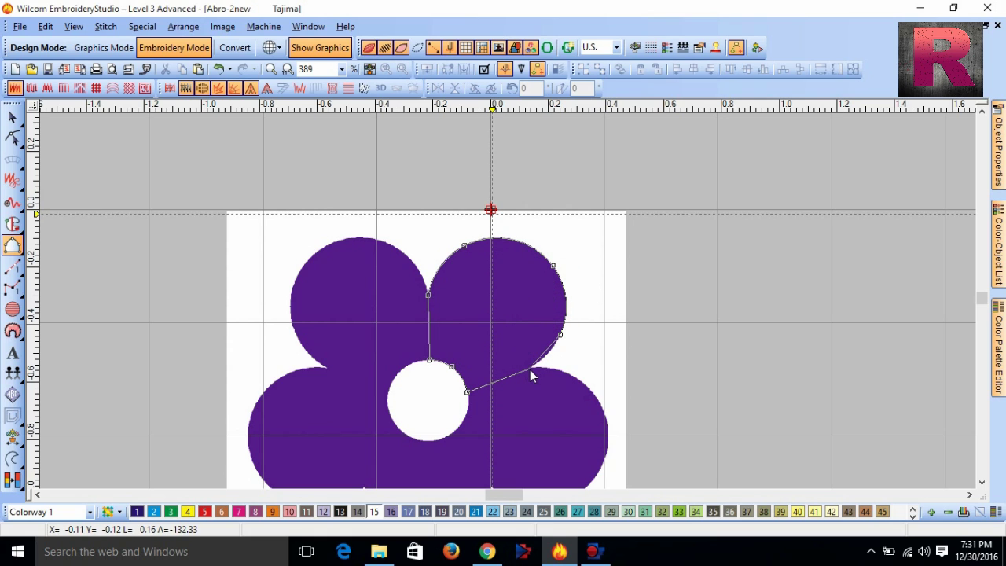
pyautogui.press('Return')
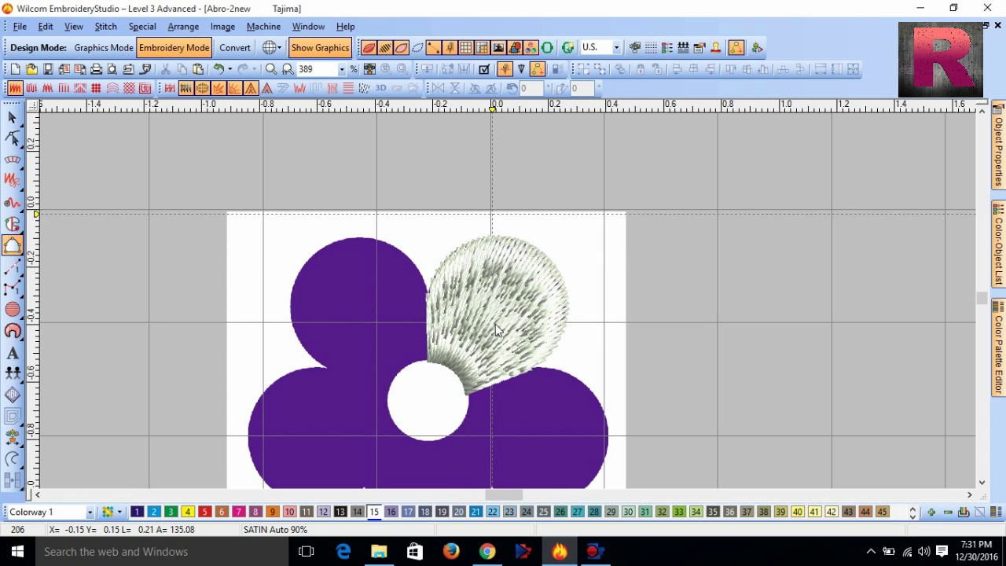
# Digitize the flower's upper-left petal with Input B, tracing the adjoining arc of the centre hole and then the petal's outer edge
pyautogui.scroll(-1, 501, 332)
pyautogui.scroll(1, 492, 313)
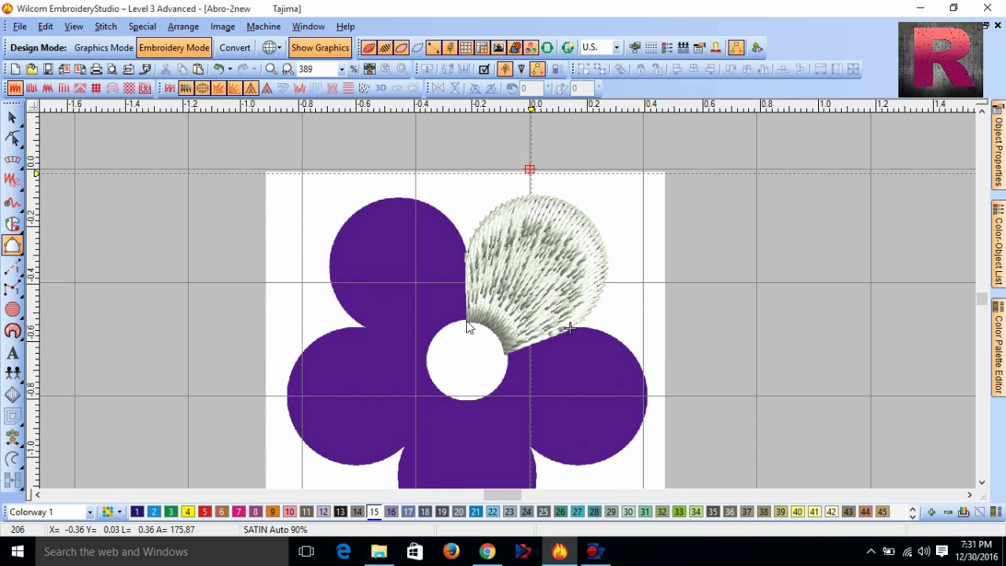
pyautogui.click(467, 322)
pyautogui.click(441, 329)
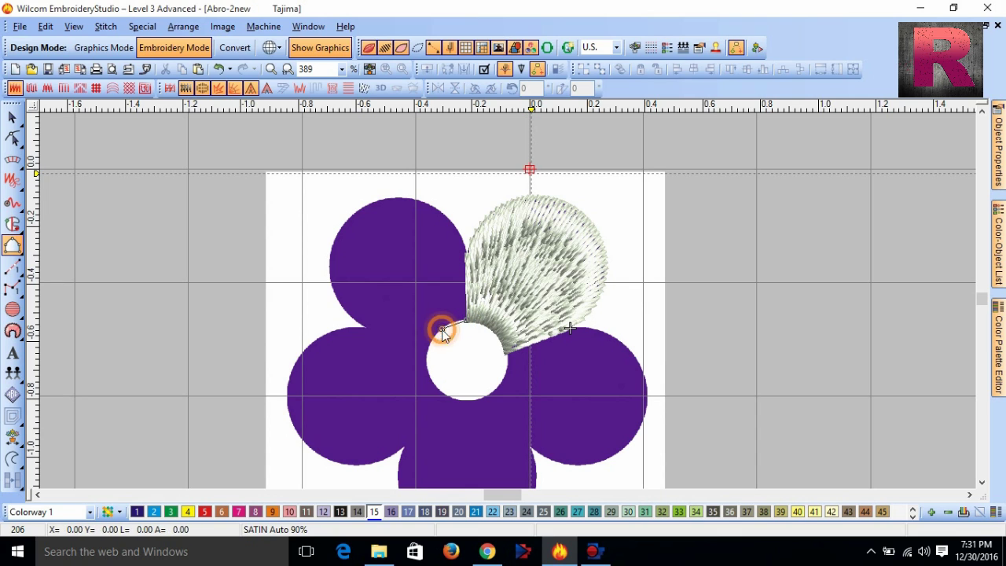
pyautogui.click(427, 350)
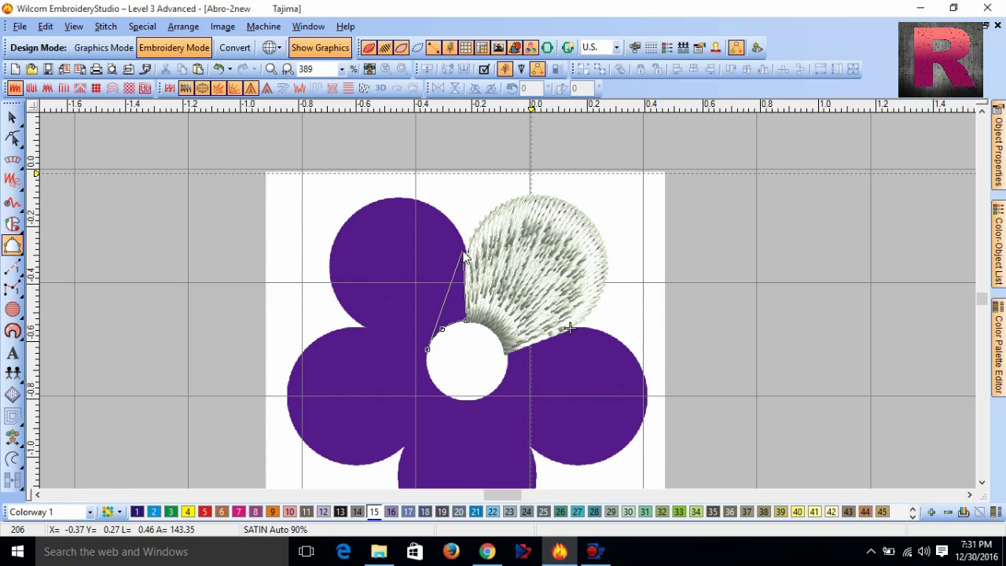
pyautogui.click(466, 252)
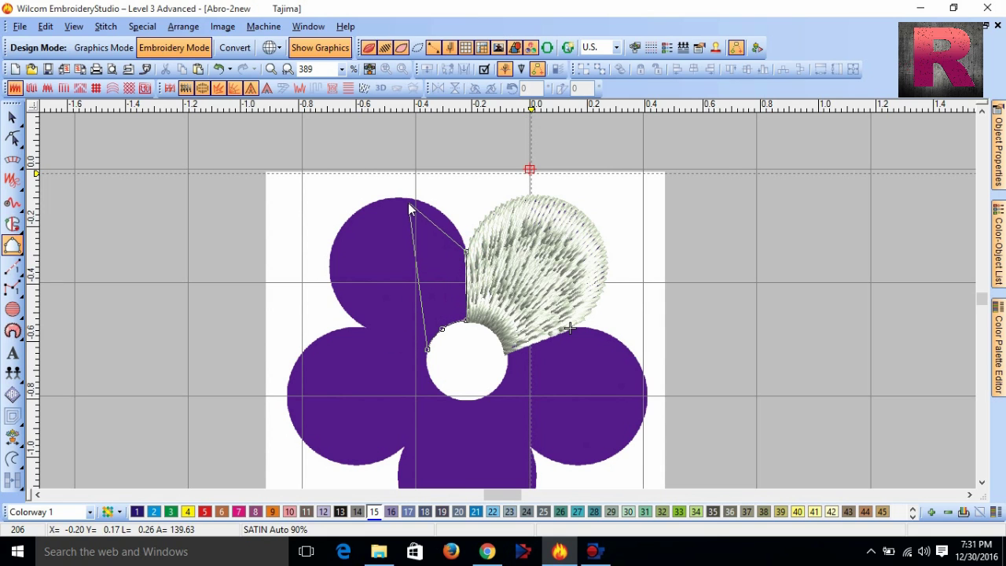
pyautogui.click(425, 202)
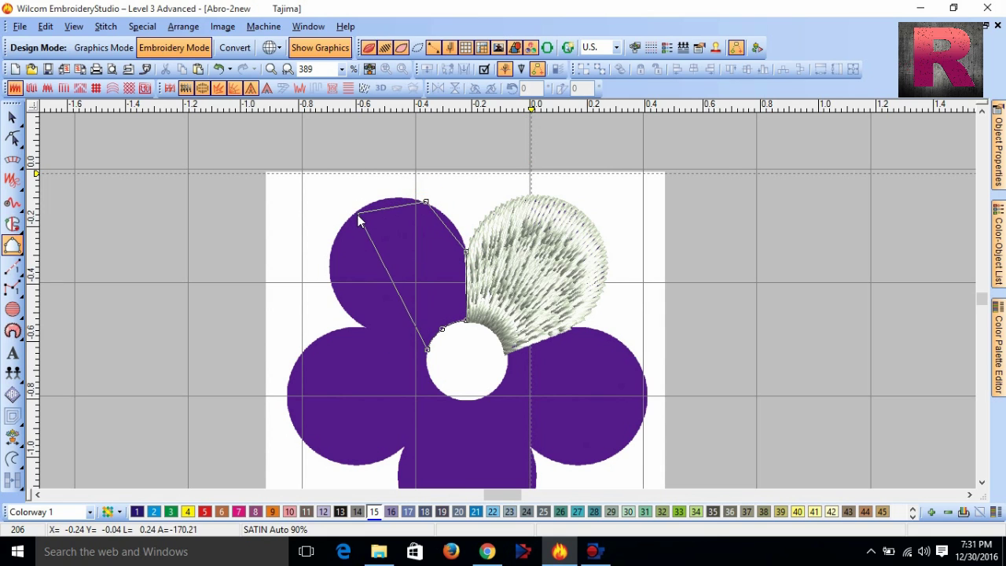
pyautogui.click(349, 217)
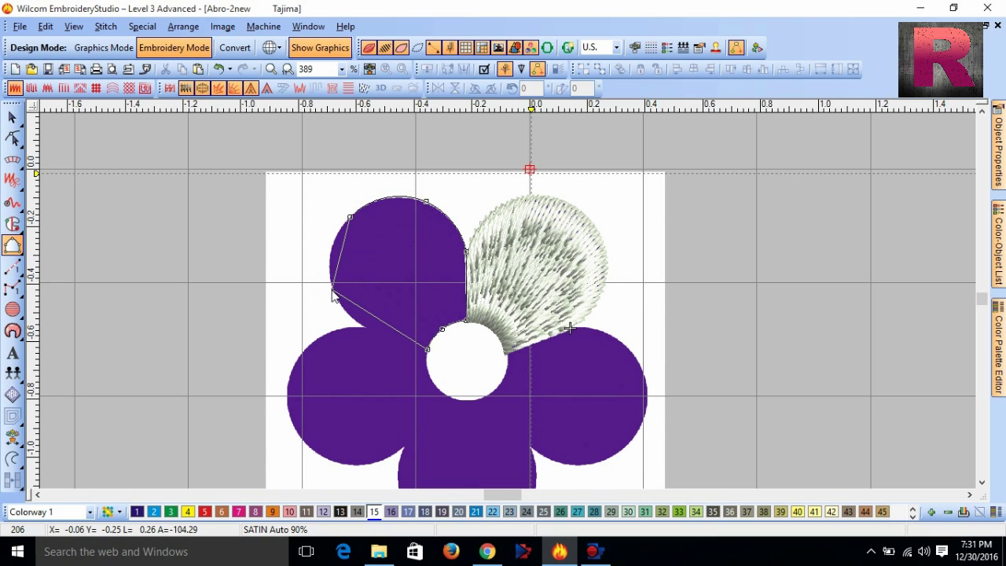
pyautogui.click(333, 289)
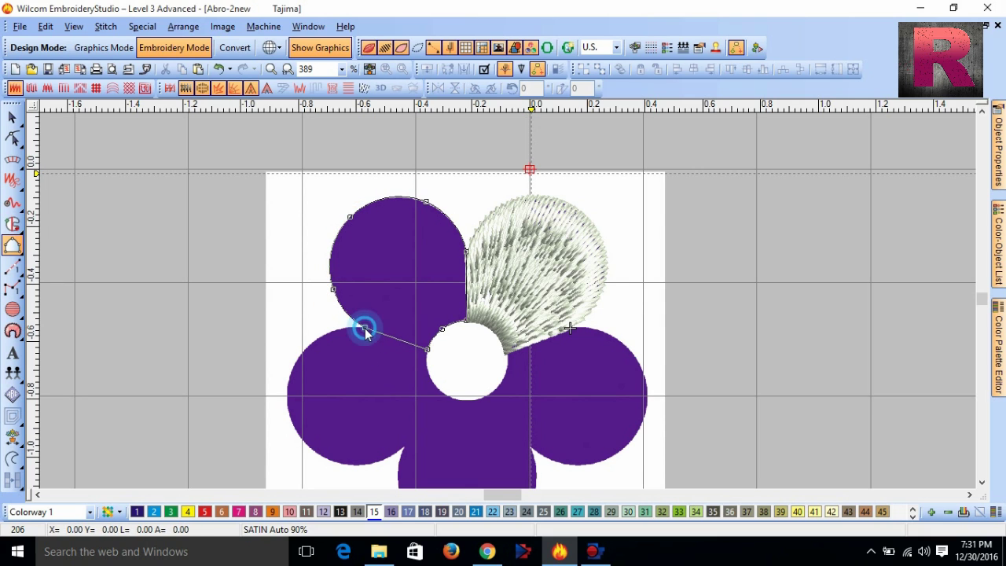
pyautogui.press('Return')
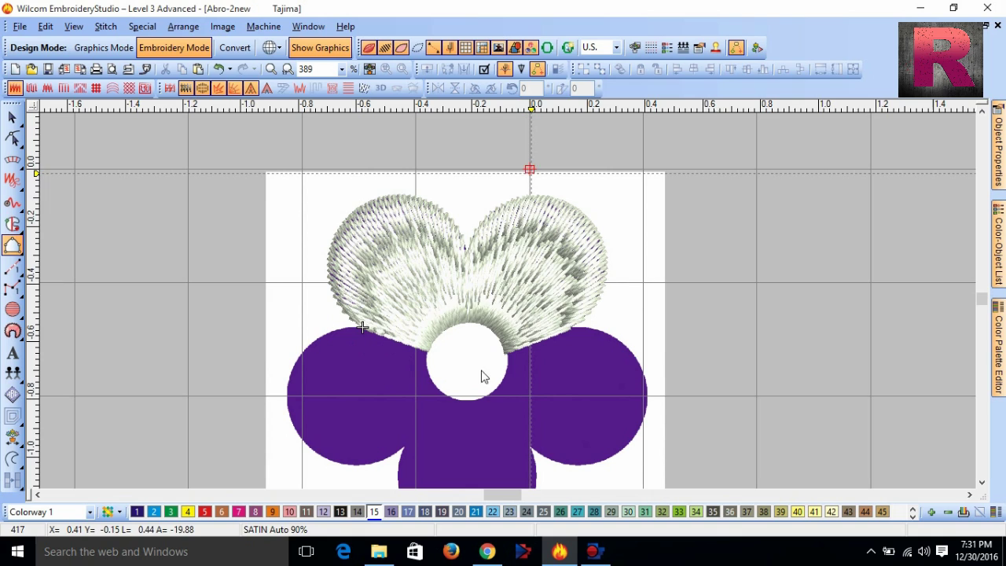
# Trace the flower's lower-left petal with Input B, from the left arc of the centre hole to curve points around the outer edge
pyautogui.click(426, 354)
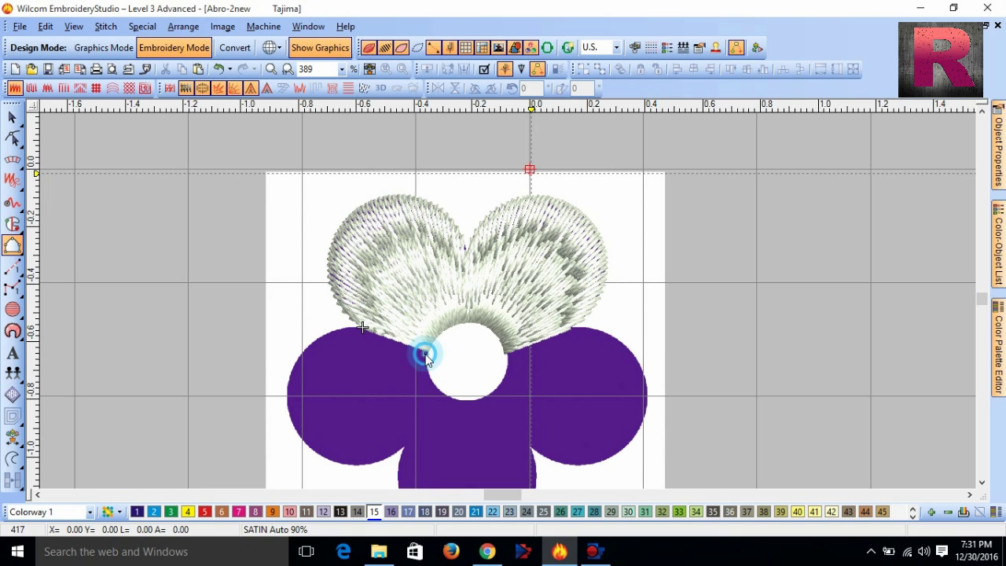
pyautogui.click(429, 376)
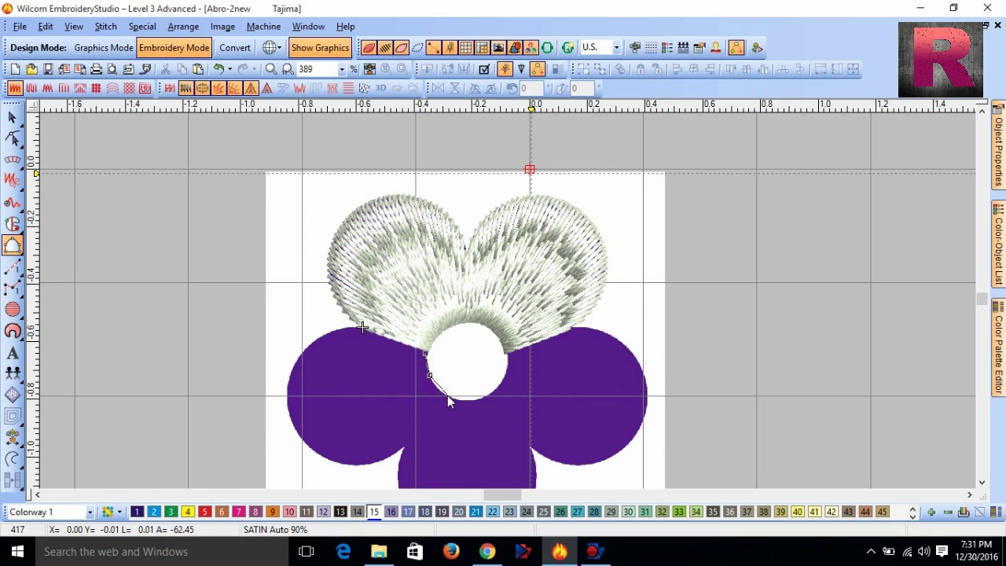
pyautogui.click(443, 395)
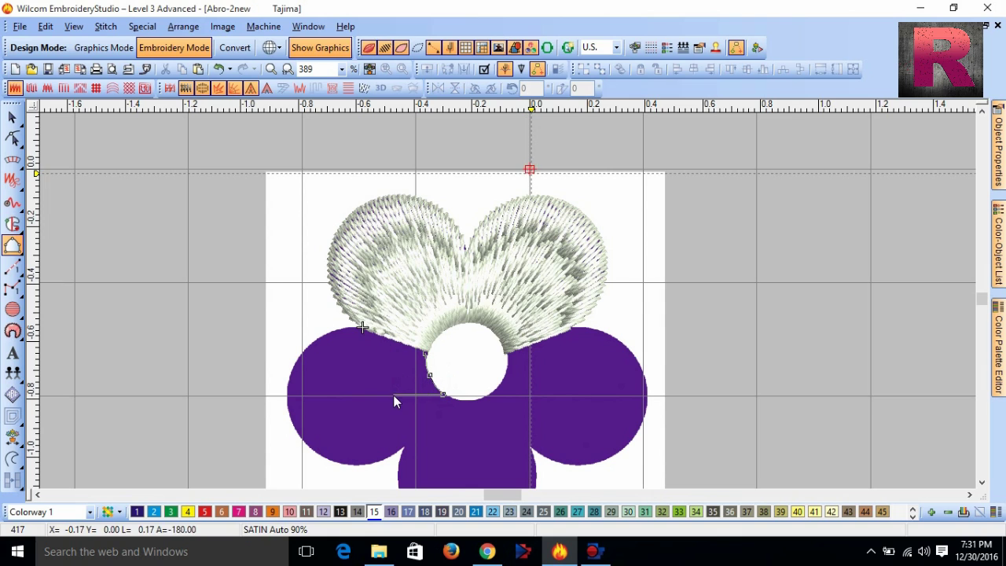
pyautogui.click(362, 328)
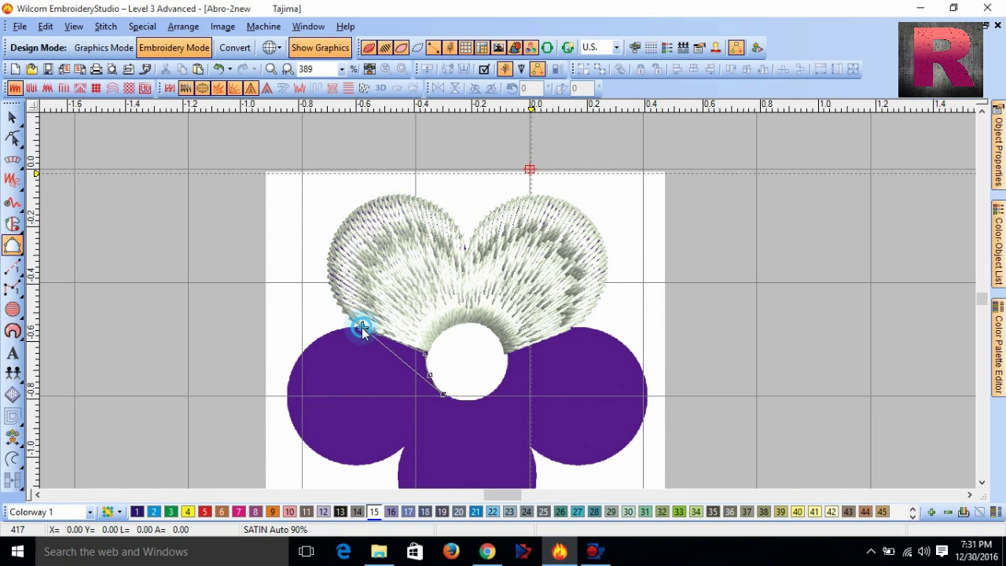
pyautogui.rightClick(294, 363)
pyautogui.rightClick(293, 426)
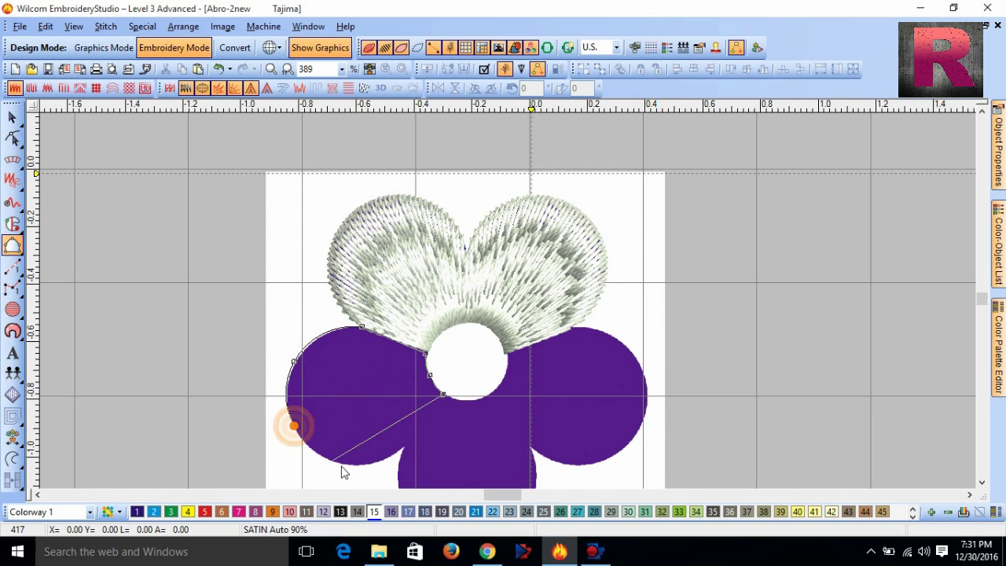
pyautogui.rightClick(344, 464)
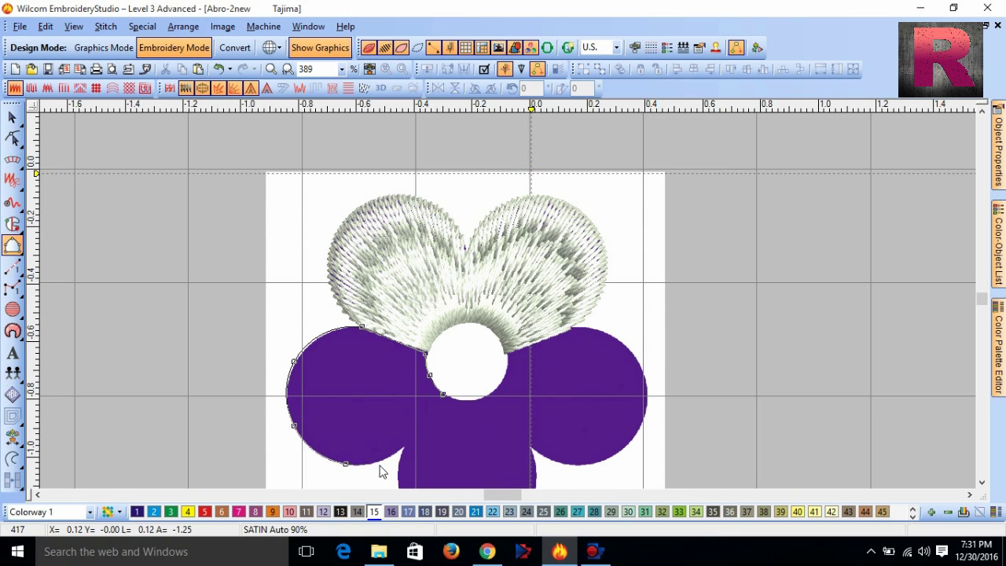
# Close the left petal's outline at its lower inner corner and generate its satin stitches
pyautogui.rightClick(404, 448)
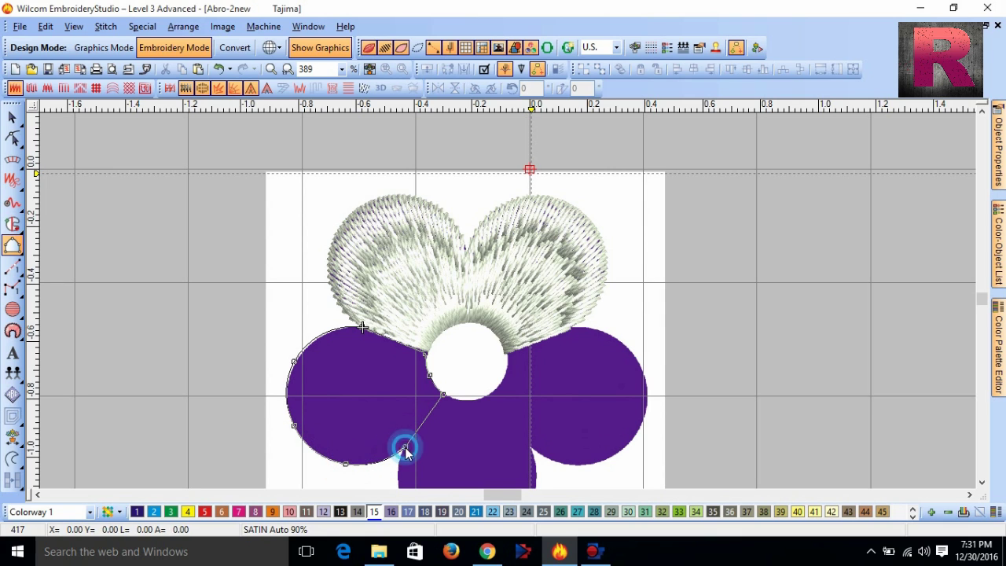
pyautogui.press('Return')
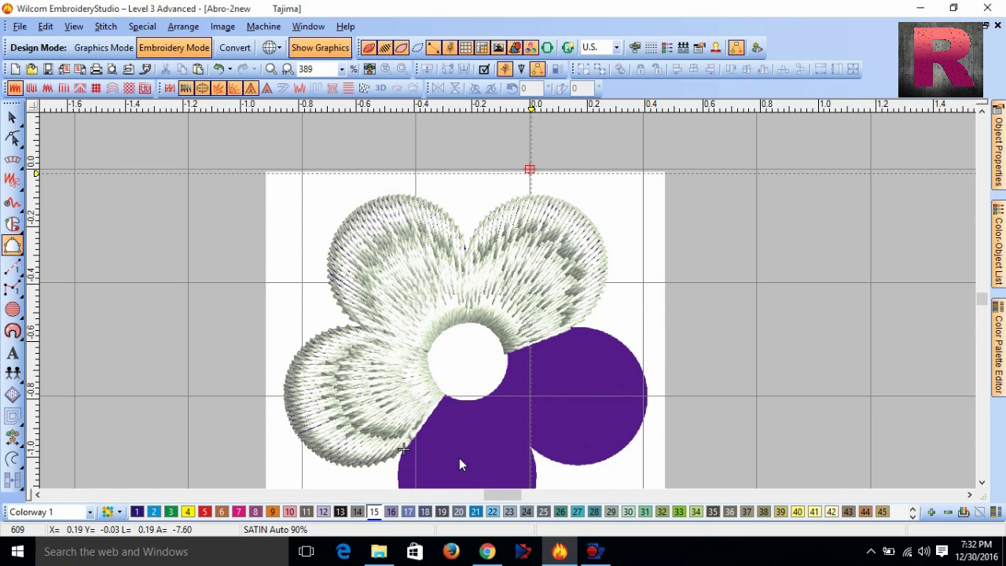
# Digitize the flower's bottom petal as a satin shape, tracing the centre hole's edge and the outer curve between the neighbouring petals
pyautogui.scroll(-1, 459, 458)
pyautogui.scroll(1, 507, 305)
pyautogui.scroll(1, 508, 301)
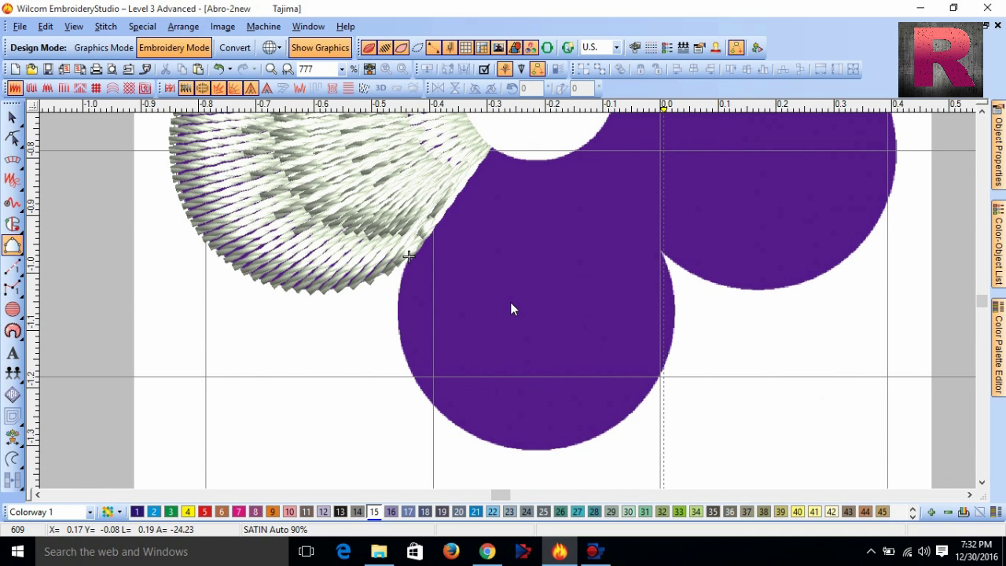
pyautogui.scroll(-1, 549, 199)
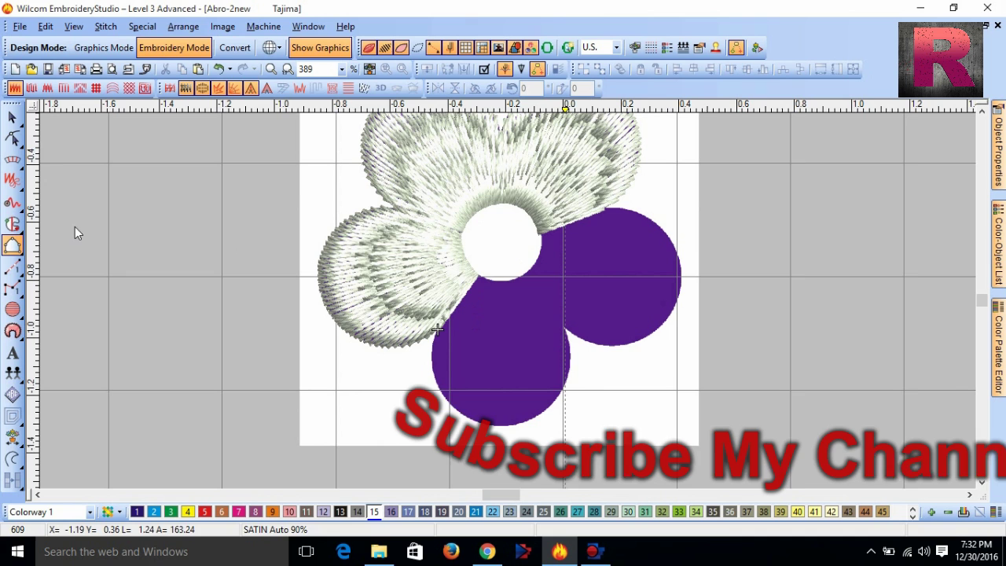
pyautogui.click(479, 276)
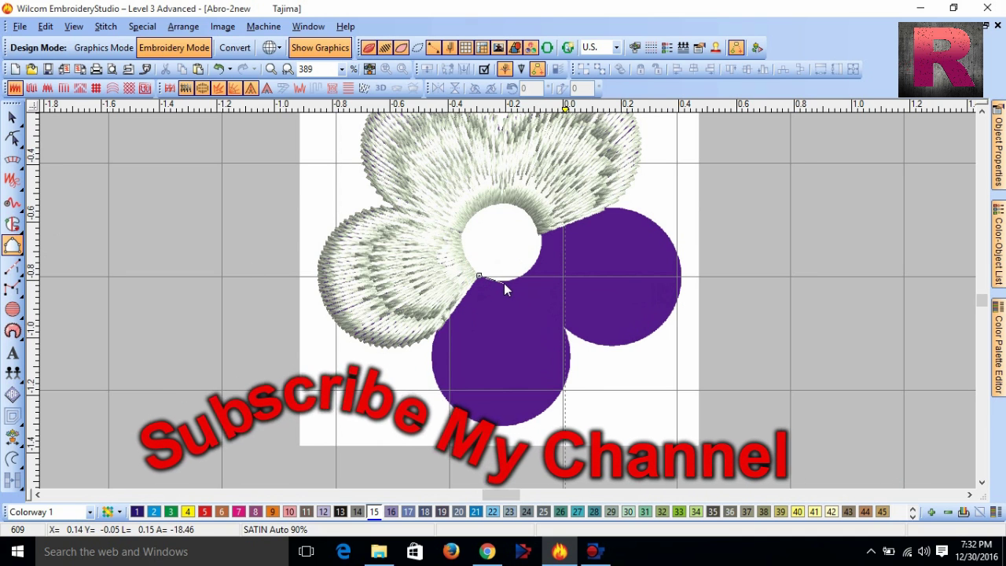
pyautogui.click(501, 282)
pyautogui.click(527, 273)
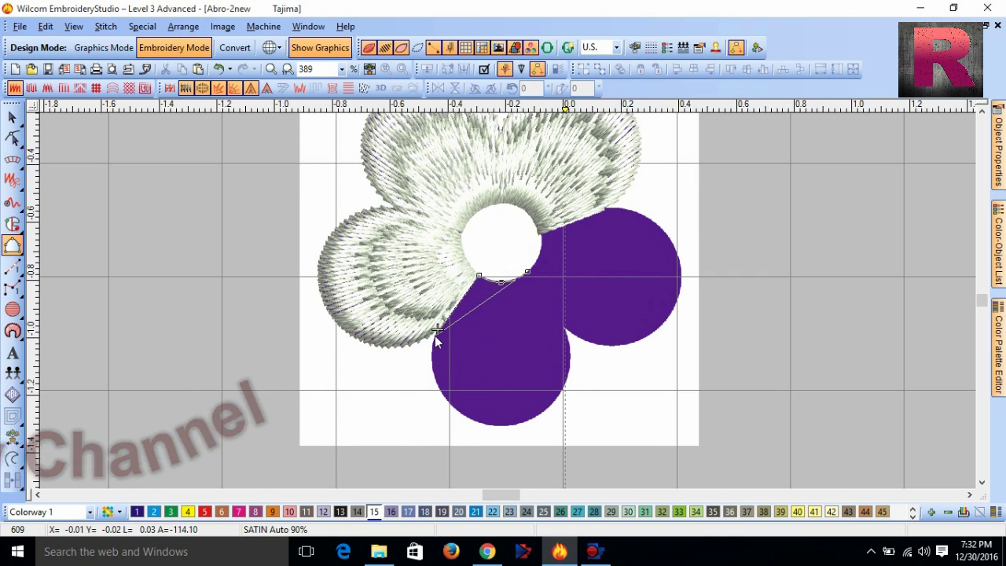
pyautogui.click(441, 395)
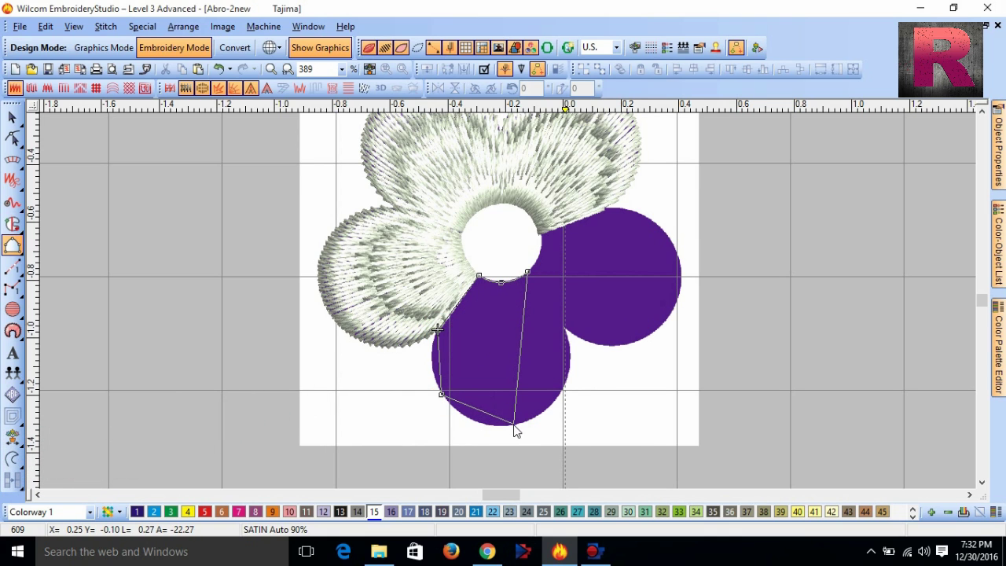
pyautogui.click(513, 424)
pyautogui.click(566, 385)
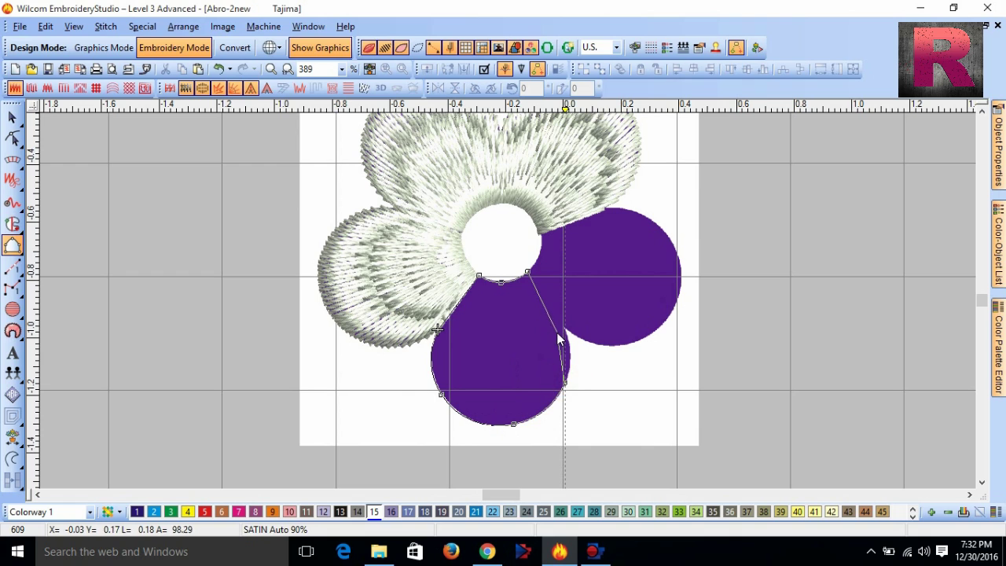
pyautogui.click(564, 329)
pyautogui.press('Return')
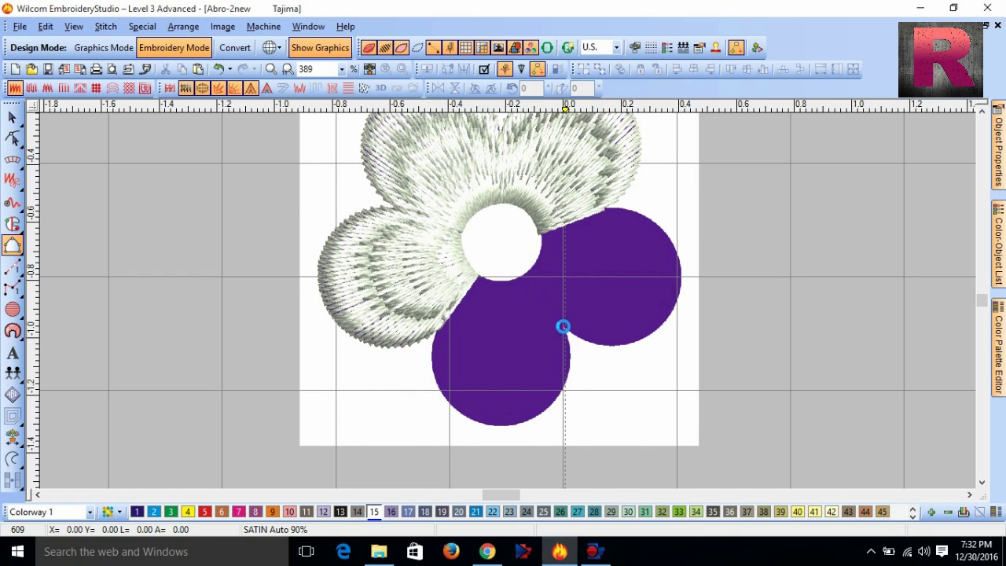
# Digitize the remaining right petal as a satin shape, from the centre hole's edge around its outer curve to the upper petal
pyautogui.click(529, 272)
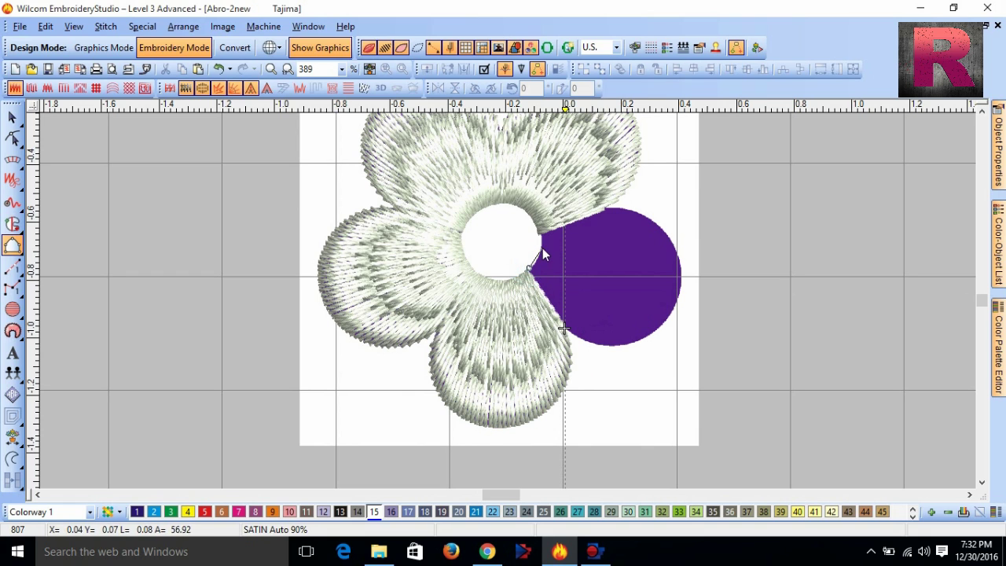
pyautogui.click(536, 251)
pyautogui.click(540, 235)
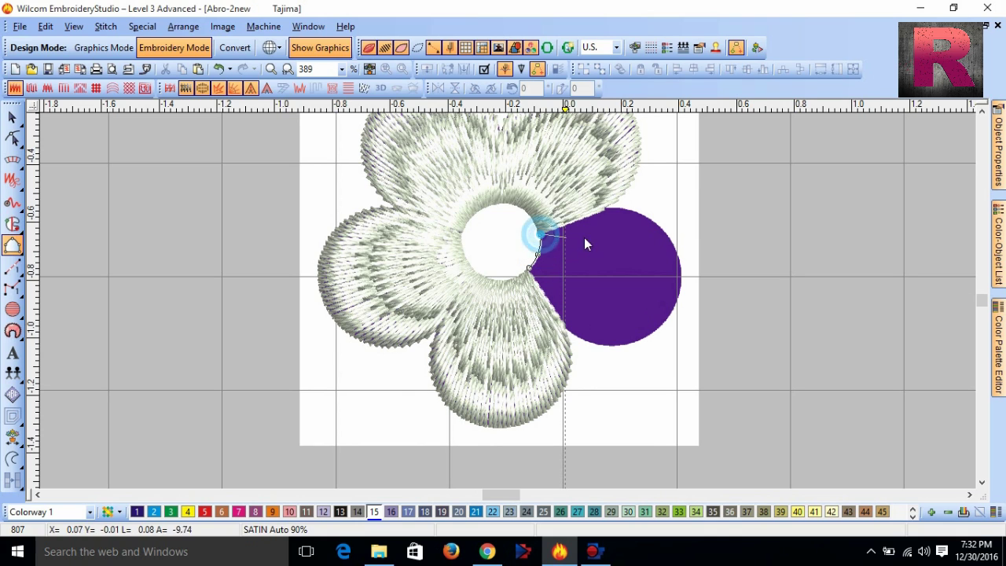
pyautogui.click(564, 328)
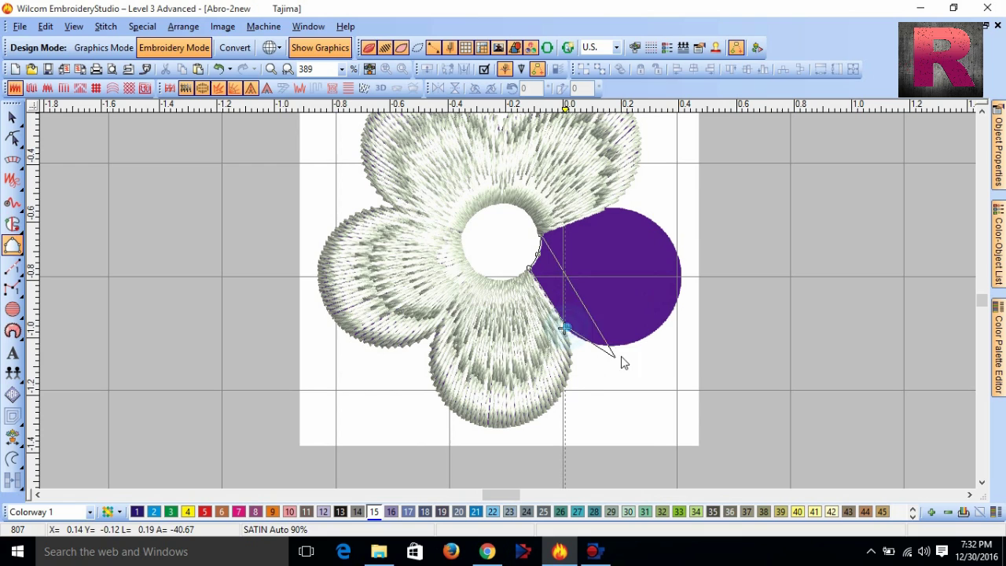
pyautogui.click(627, 343)
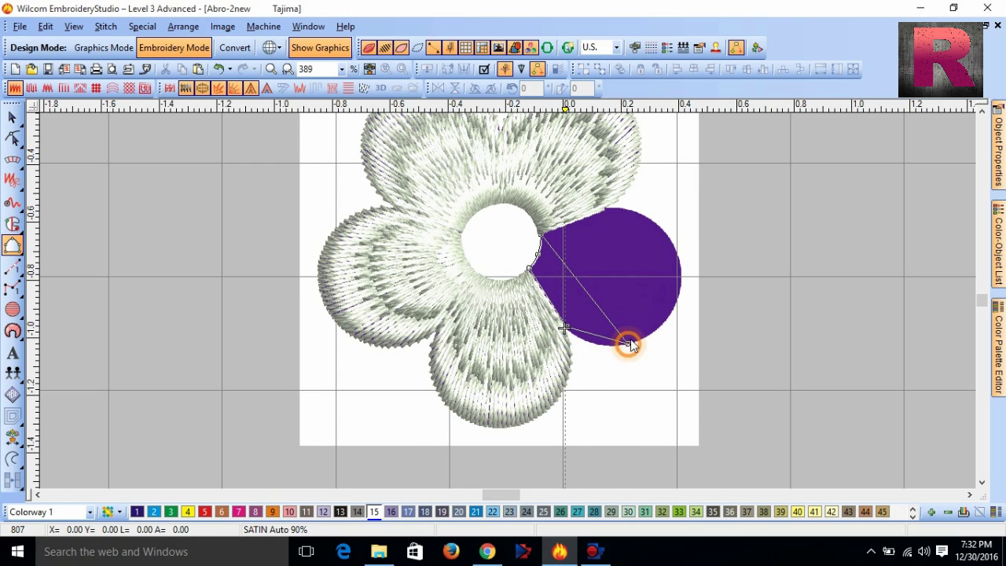
pyautogui.rightClick(681, 287)
pyautogui.rightClick(654, 224)
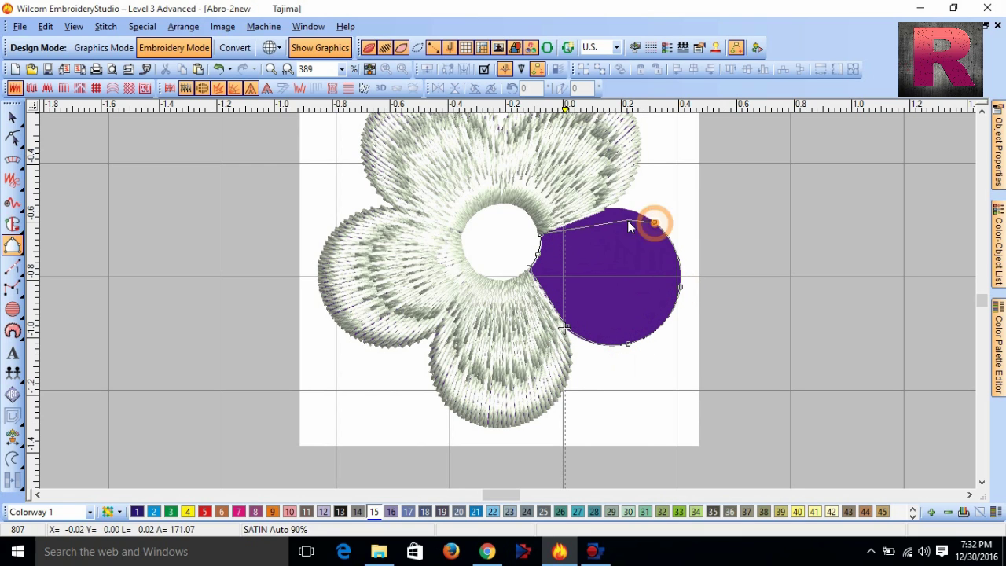
pyautogui.click(604, 209)
pyautogui.press('Return')
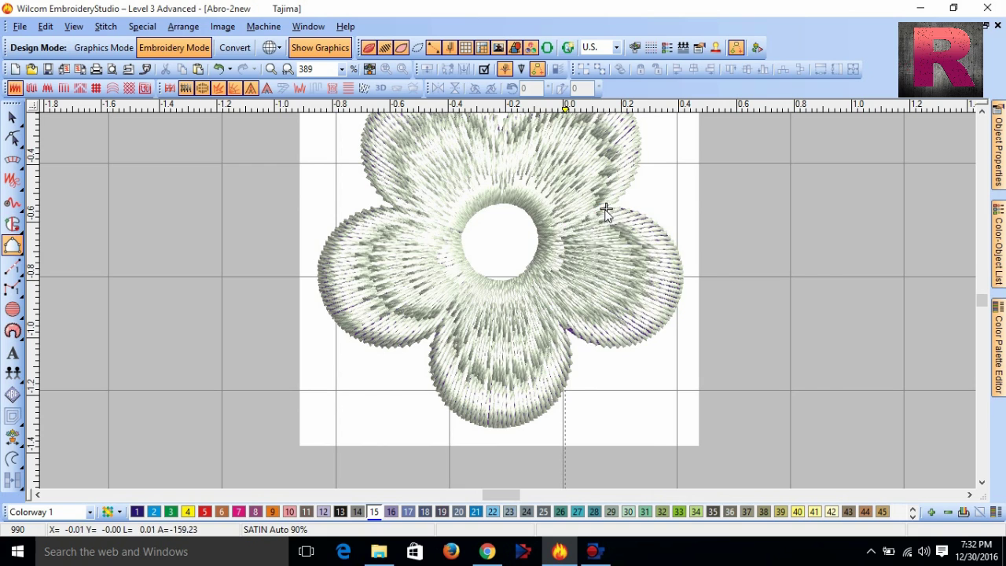
# Delete the background bitmap of the flower, leaving the stitched petals
pyautogui.hotkey('shift', 'z')
pyautogui.press('Escape')
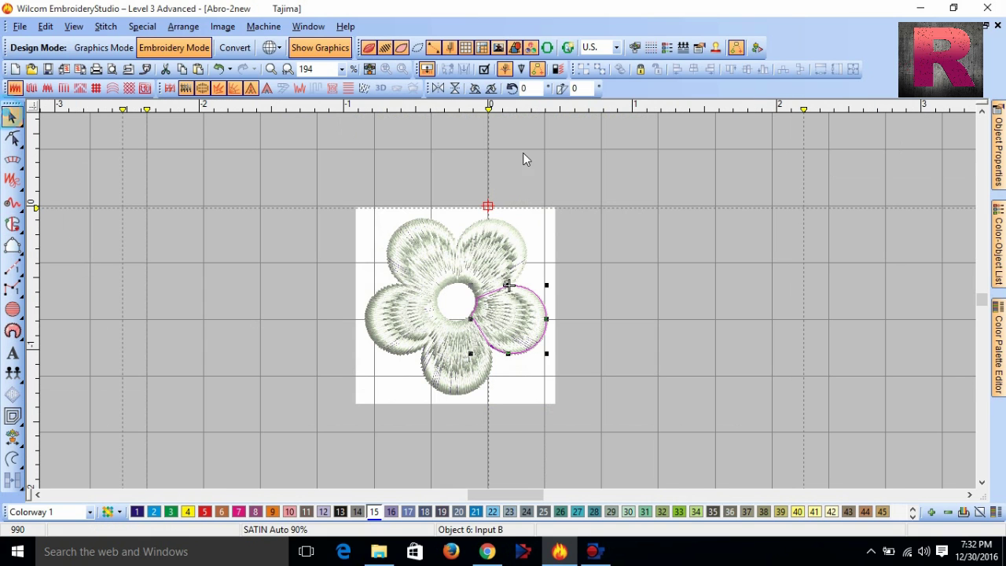
pyautogui.click(539, 227)
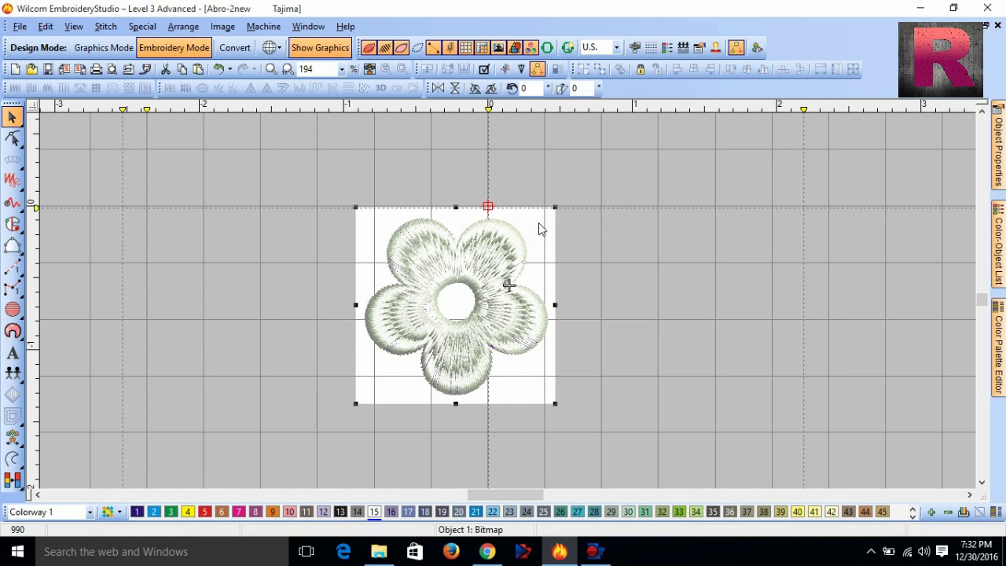
pyautogui.press('Delete')
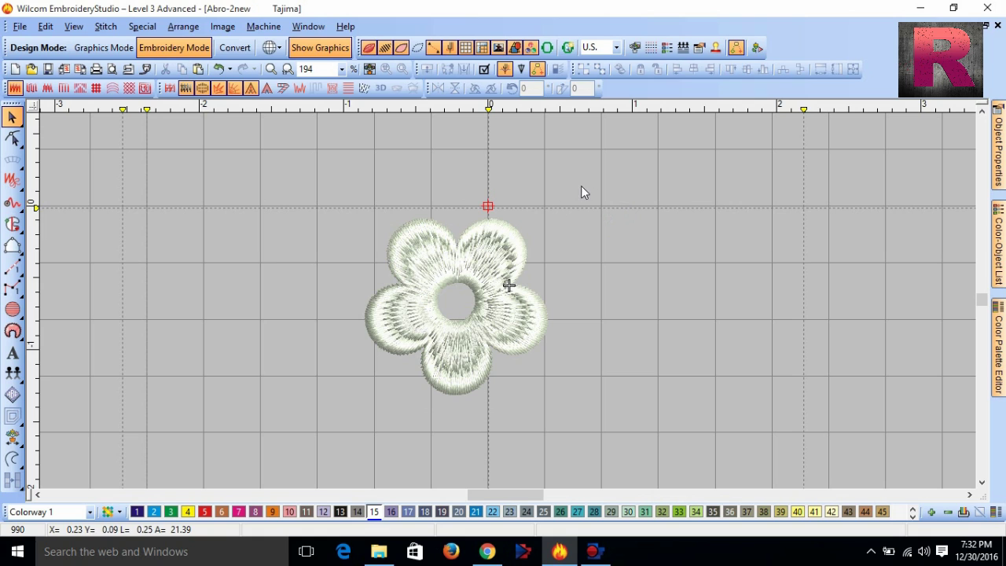
# Select all five stitched petals and group them into one object
pyautogui.click(509, 275)
pyautogui.click(642, 296)
pyautogui.moveTo(581, 183); pyautogui.dragTo(313, 414)
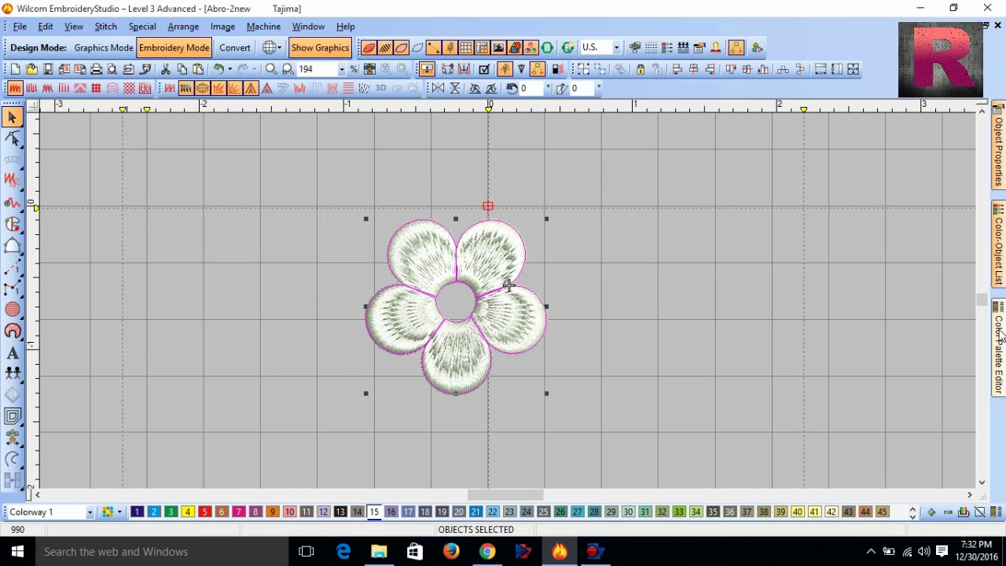
pyautogui.moveTo(998, 244)
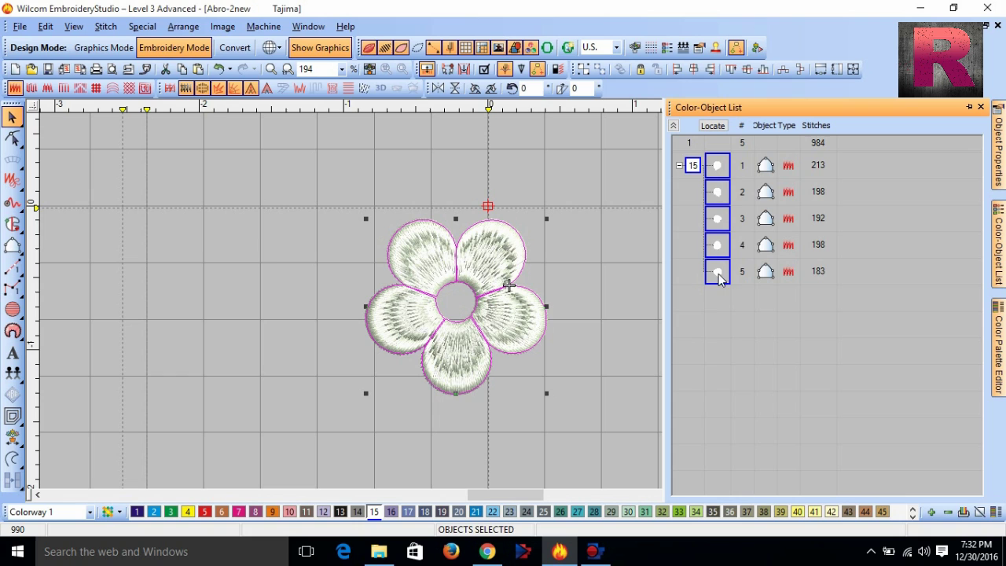
pyautogui.rightClick(715, 166)
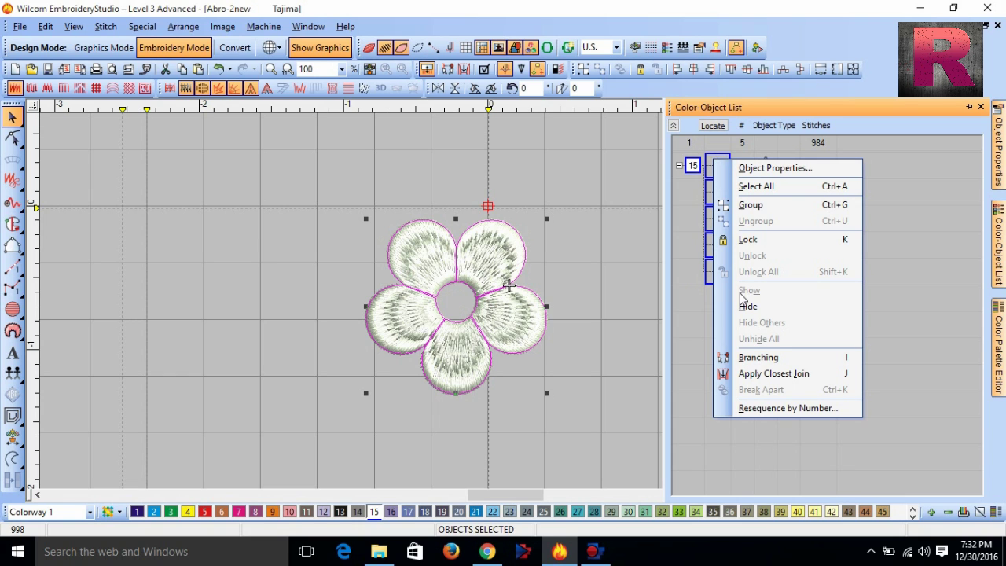
pyautogui.click(750, 205)
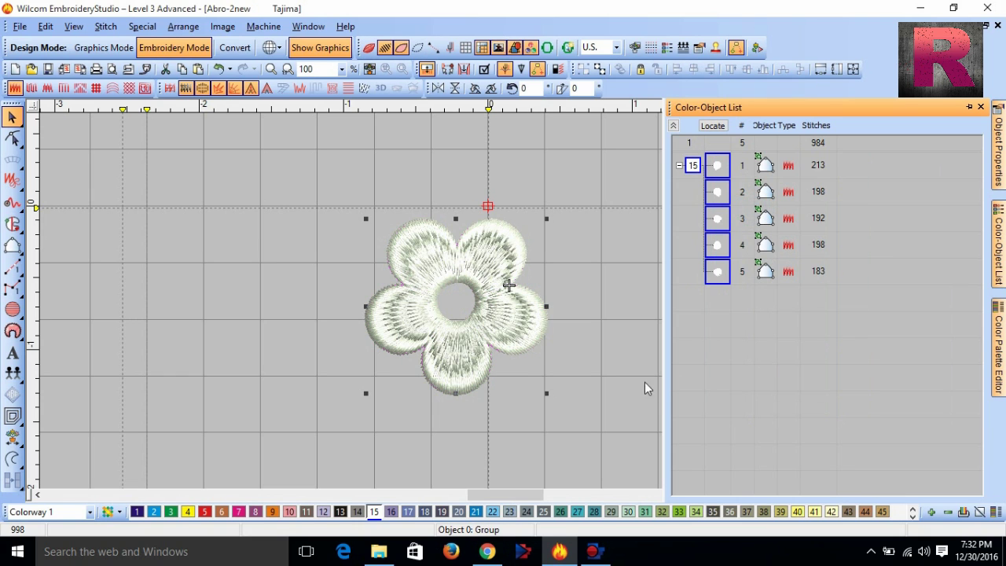
# Move the grouped flower so it is centred under the design origin with its upper edge at zero
pyautogui.click(602, 344)
pyautogui.click(504, 322)
pyautogui.moveTo(480, 336); pyautogui.dragTo(525, 295)
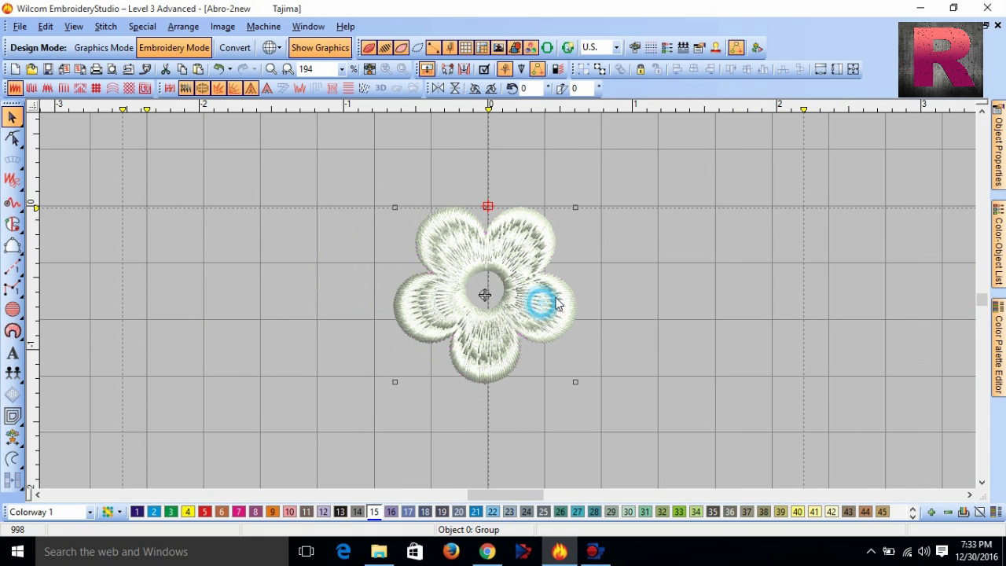
# Turn off auto spacing for the flower's satin fill and set the stitch spacing to 0.77 mm
pyautogui.moveTo(1001, 151)
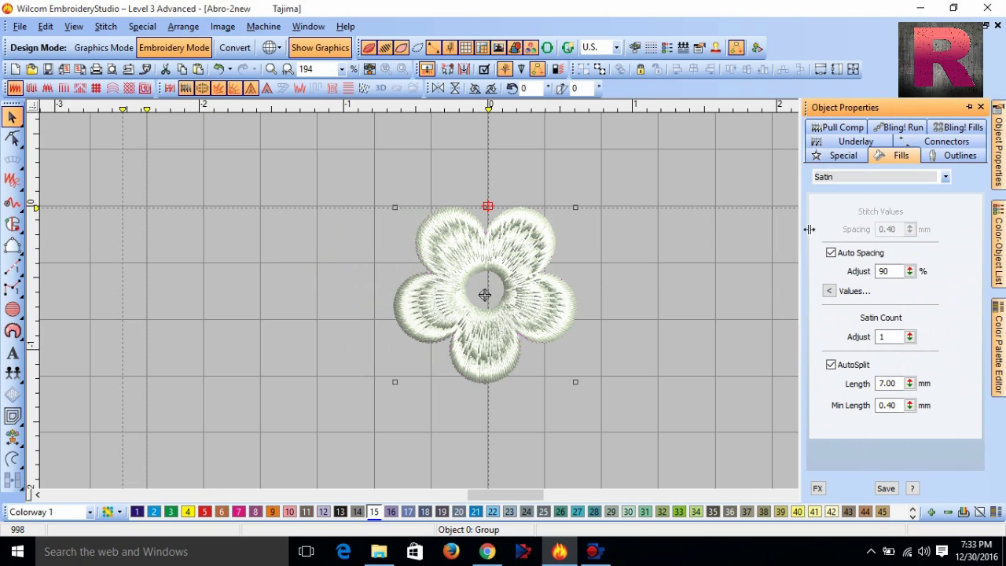
pyautogui.click(831, 252)
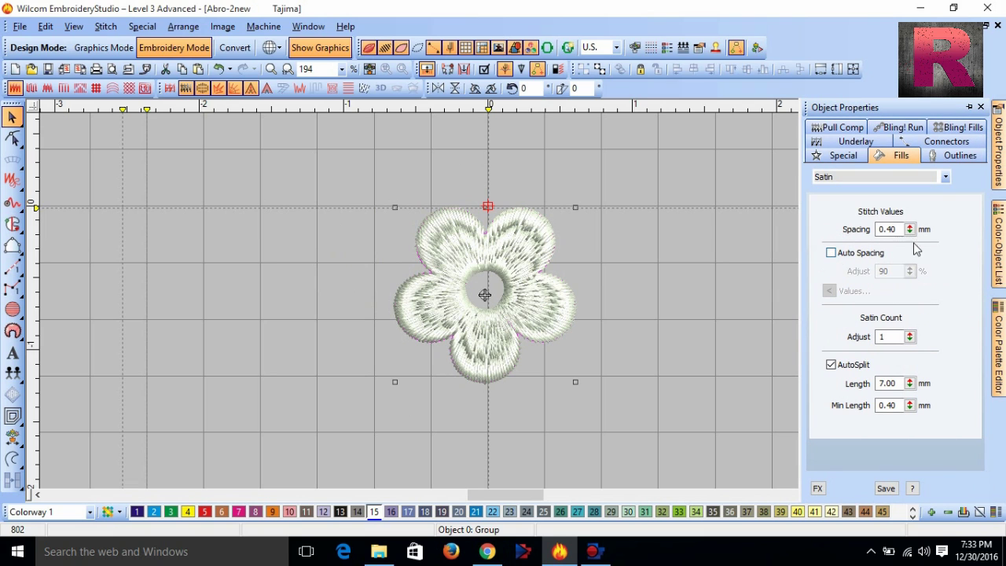
pyautogui.moveTo(911, 231)
pyautogui.mouseDown()
pyautogui.moveTo(846, 283)
pyautogui.moveTo(849, 233)
pyautogui.moveTo(913, 235)
pyautogui.mouseUp()
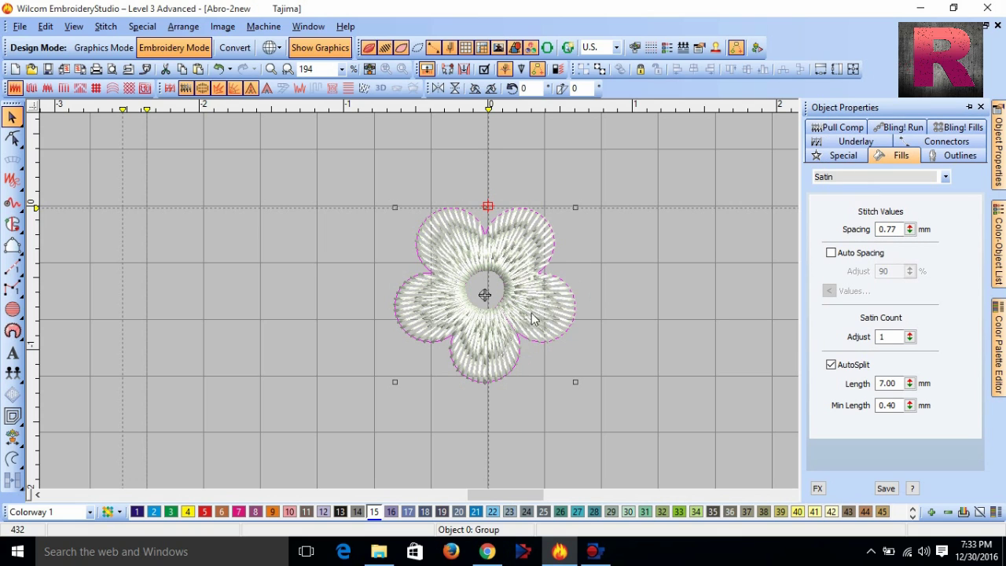
pyautogui.click(579, 383)
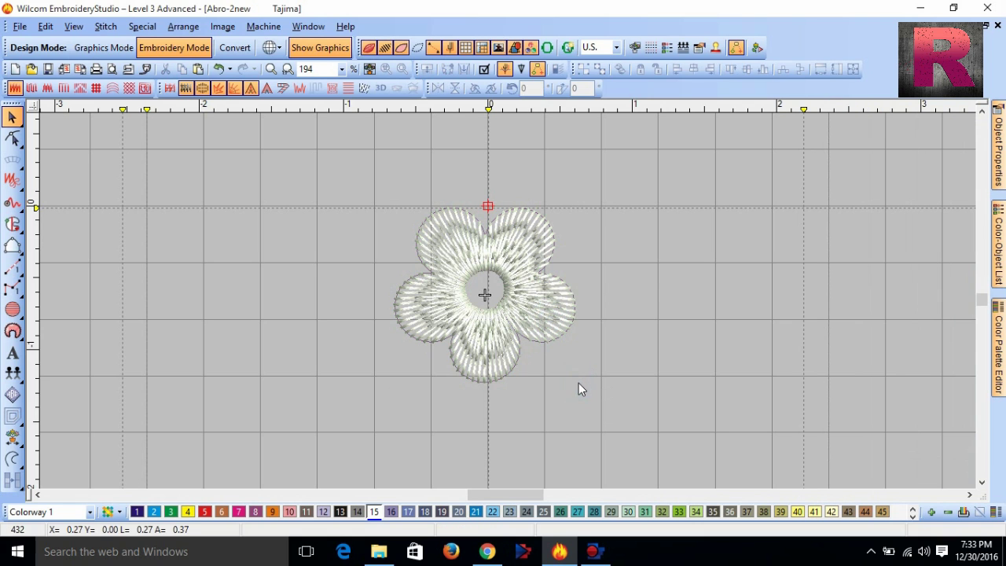
# Scale the flower group down proportionally to about 1 inch wide, keeping it just below the origin
pyautogui.click(531, 334)
pyautogui.moveTo(575, 382); pyautogui.dragTo(515, 313)
pyautogui.scroll(1, 476, 295)
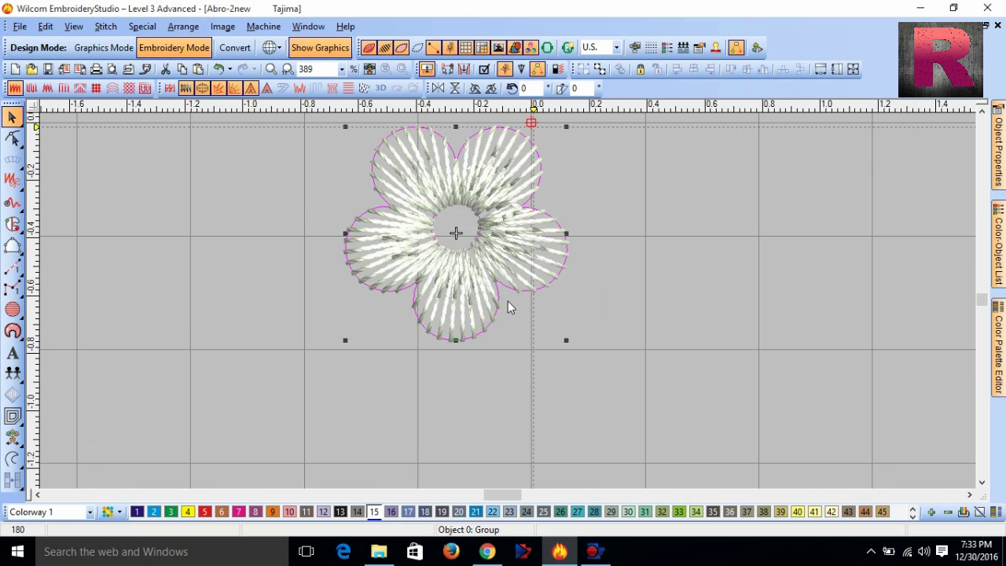
pyautogui.moveTo(523, 232); pyautogui.dragTo(531, 241)
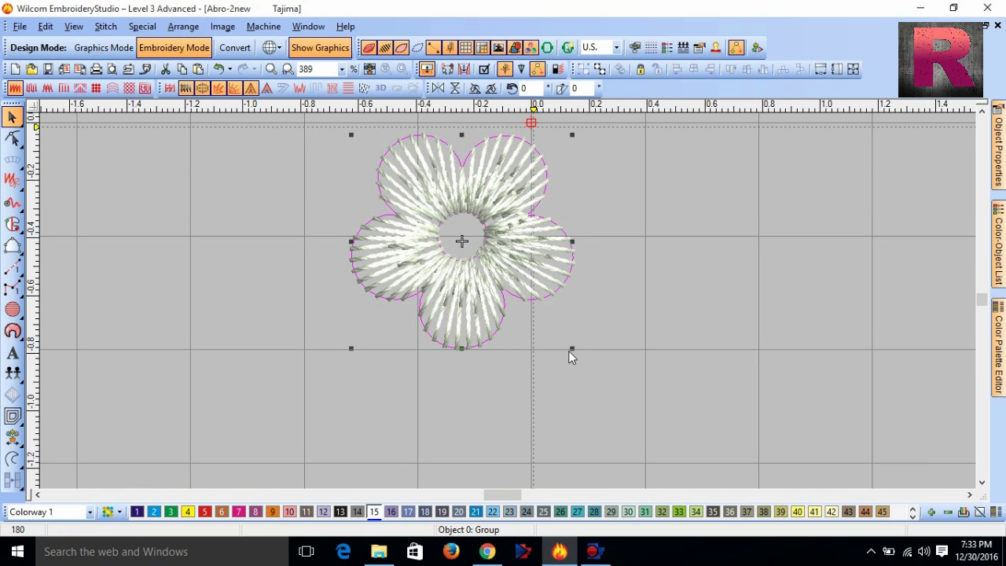
pyautogui.moveTo(572, 349); pyautogui.dragTo(632, 407)
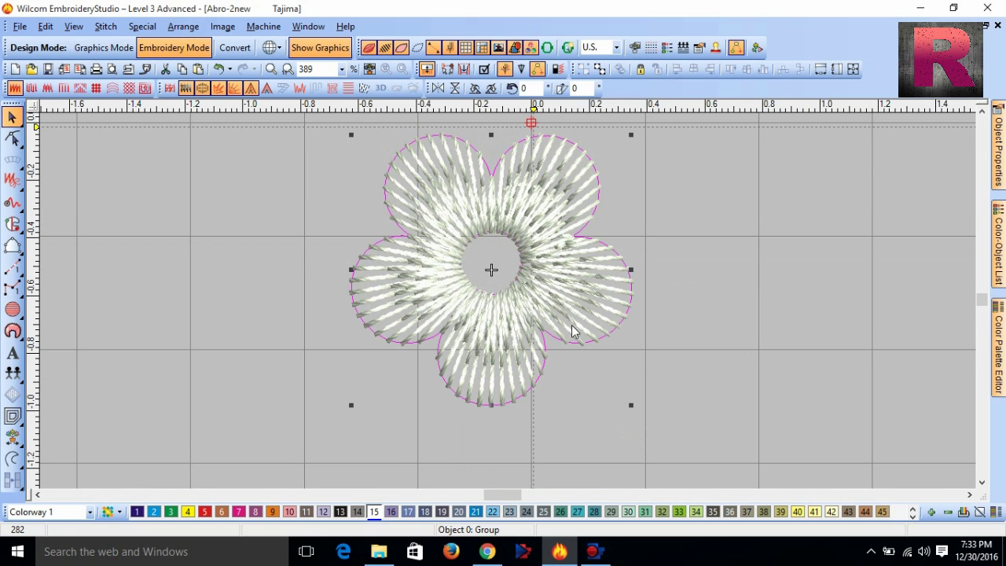
# Set the resized flower's satin stitch spacing to 0.56 mm
pyautogui.moveTo(998, 145)
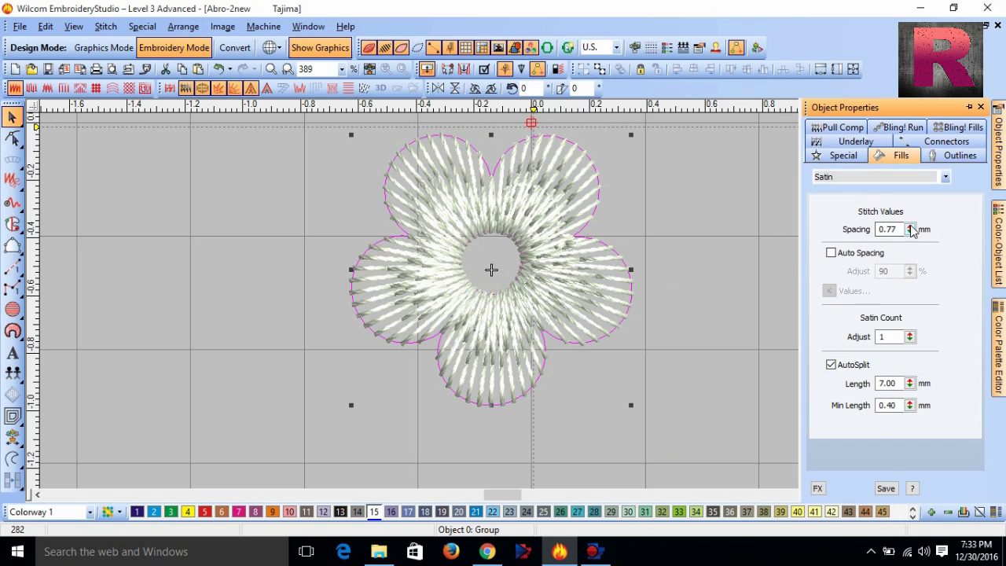
pyautogui.moveTo(910, 229)
pyautogui.mouseDown()
pyautogui.moveTo(910, 290)
pyautogui.moveTo(912, 228)
pyautogui.moveTo(839, 280)
pyautogui.moveTo(841, 326)
pyautogui.moveTo(912, 228)
pyautogui.moveTo(836, 299)
pyautogui.moveTo(843, 246)
pyautogui.moveTo(912, 229)
pyautogui.mouseUp()
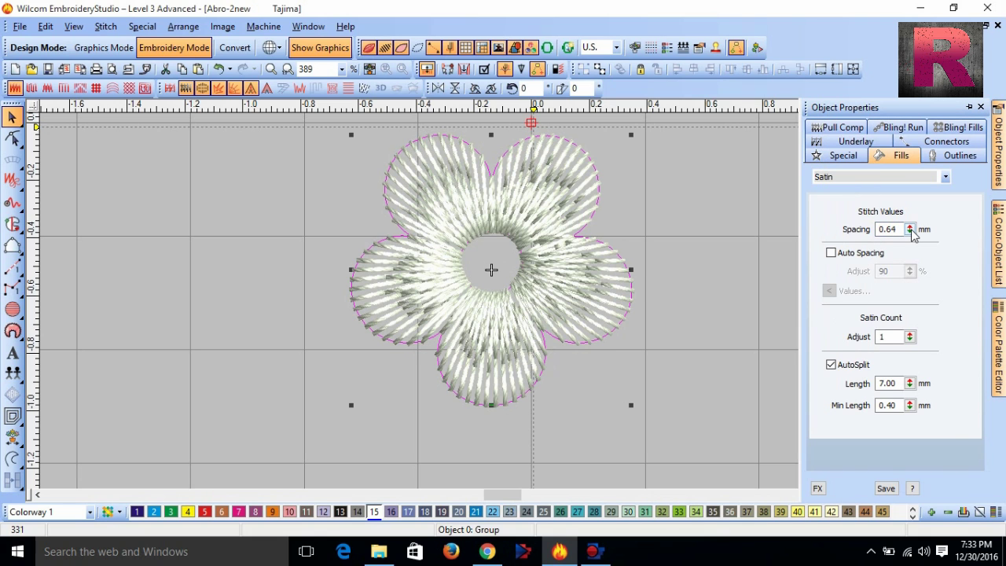
pyautogui.scroll(-1, 509, 308)
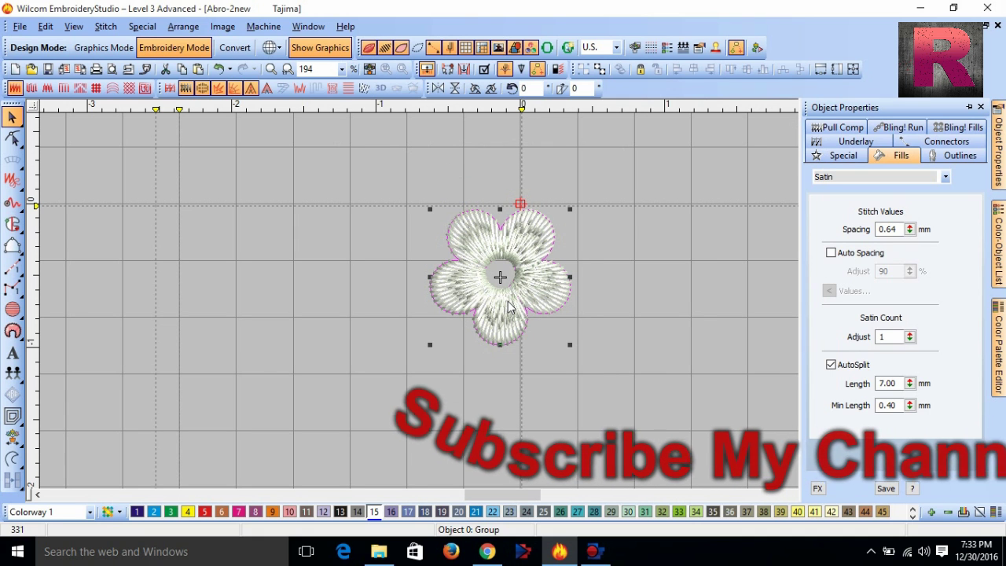
pyautogui.moveTo(998, 146)
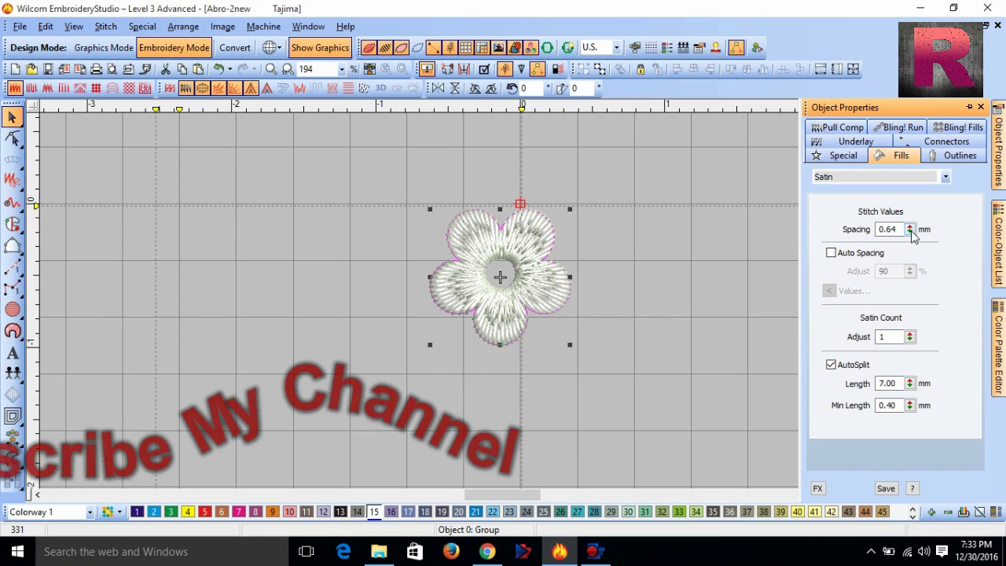
pyautogui.moveTo(911, 231); pyautogui.dragTo(837, 266)
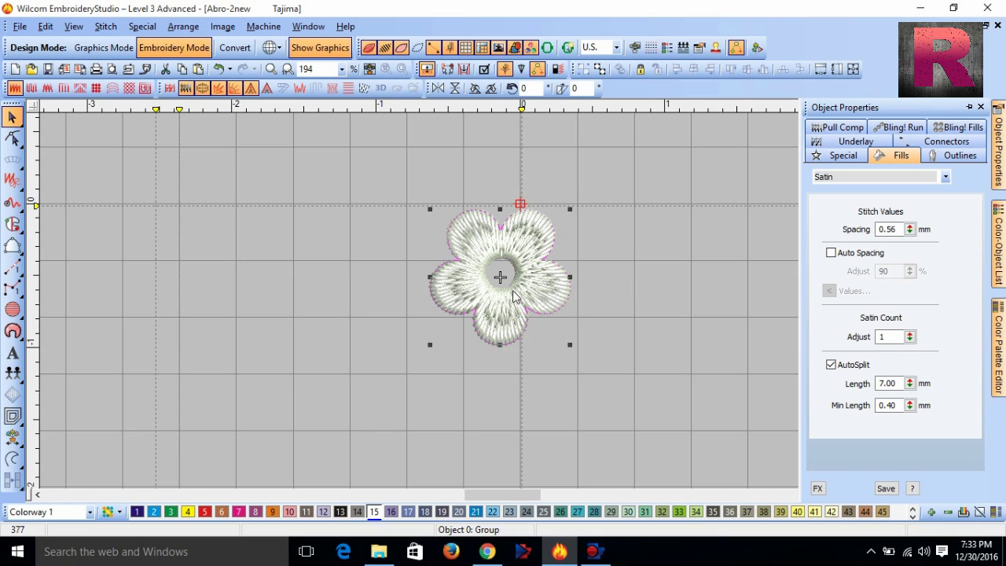
# Turn off AutoSplit for the flower's satin fill, and scale the group down to about 0.6 inch wide and back up to about 1 inch
pyautogui.click(832, 365)
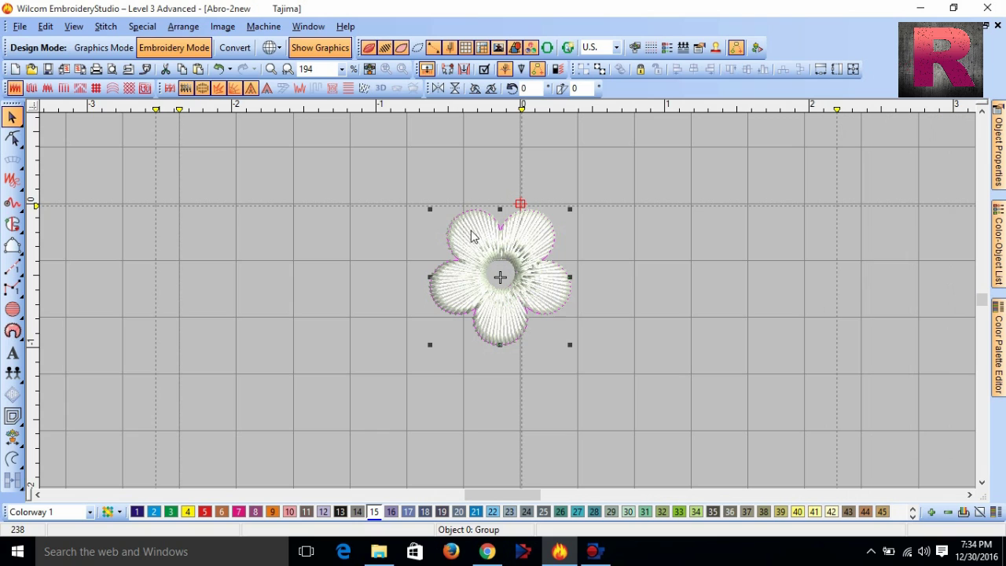
pyautogui.click(535, 297)
pyautogui.click(534, 281)
pyautogui.moveTo(569, 345); pyautogui.dragTo(517, 304)
pyautogui.scroll(1, 496, 255)
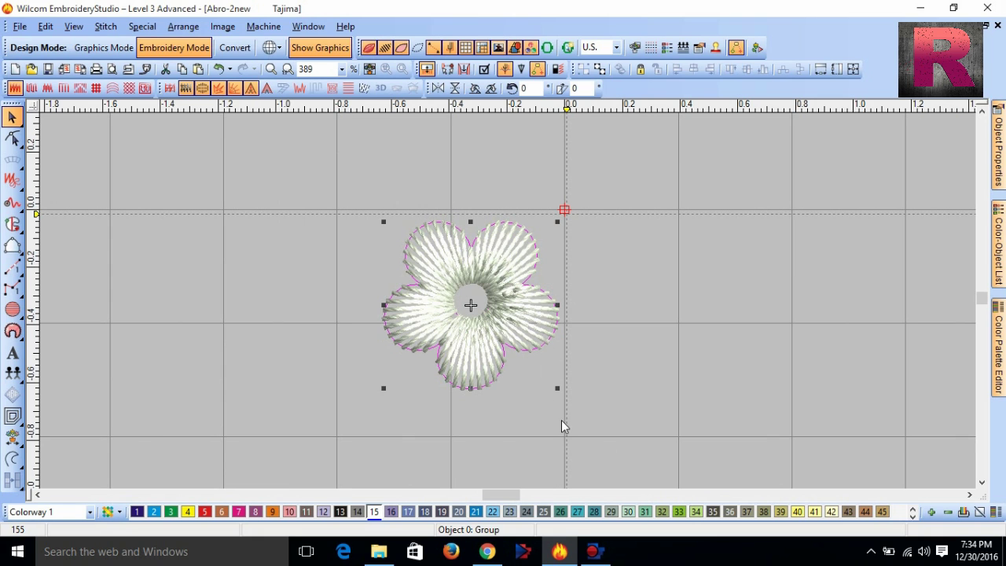
pyautogui.moveTo(557, 387); pyautogui.dragTo(600, 408)
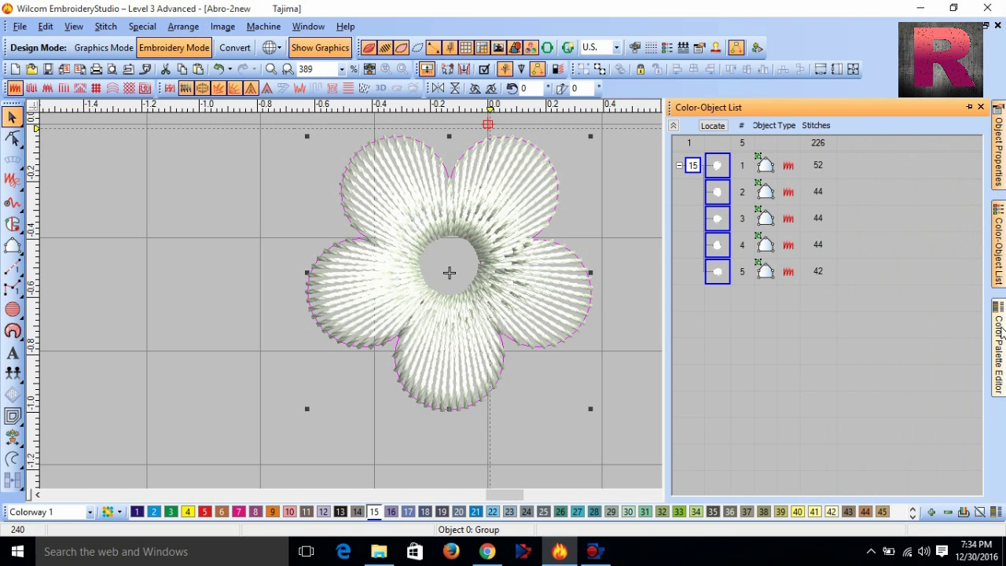
# Turn on AutoSplit for the flower's satin fill and set the split length to 4.20 mm, then to 5.00 mm
pyautogui.moveTo(1002, 163)
pyautogui.click(831, 364)
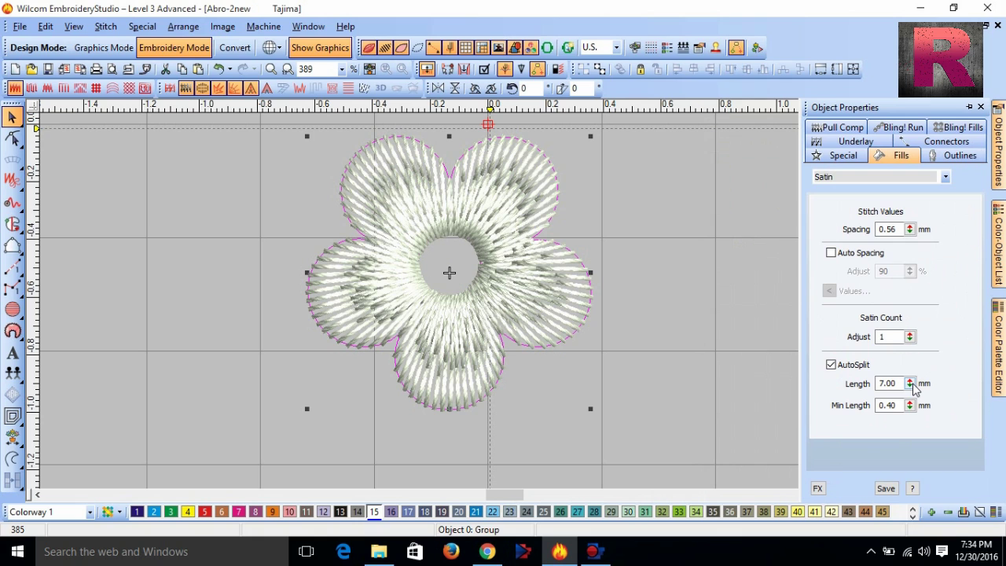
pyautogui.click(910, 383)
pyautogui.click(924, 364)
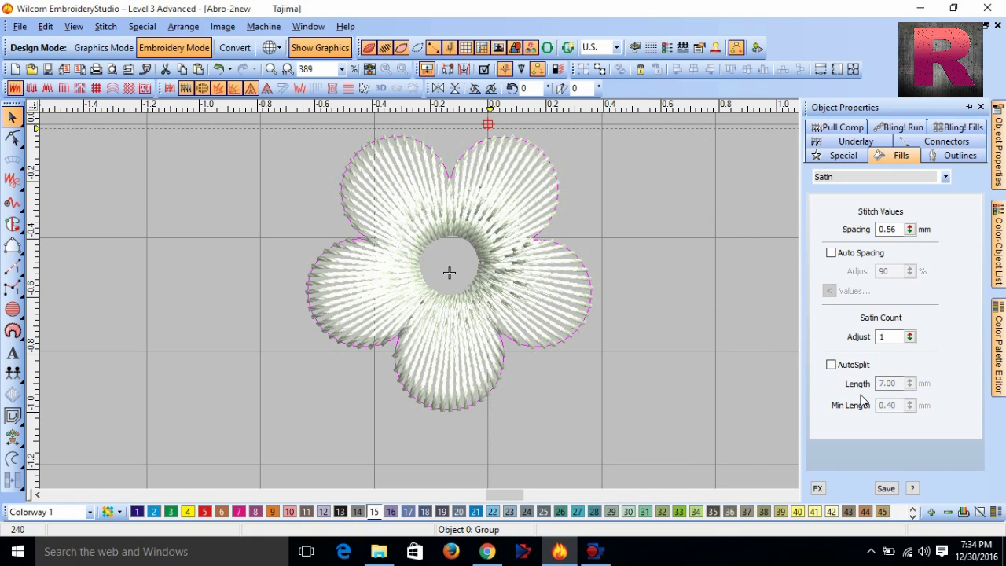
pyautogui.click(831, 365)
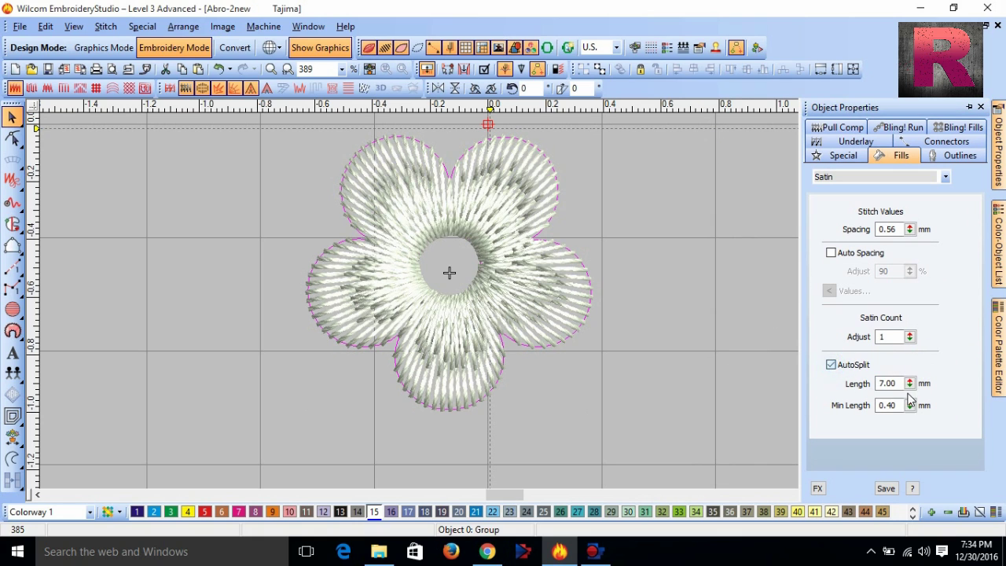
pyautogui.moveTo(912, 384); pyautogui.dragTo(912, 407)
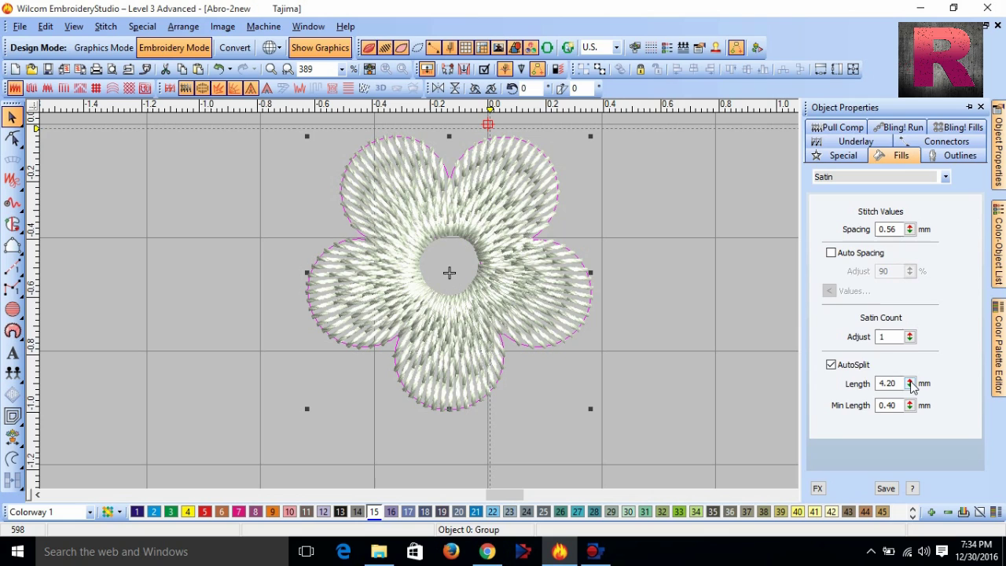
pyautogui.moveTo(912, 385); pyautogui.dragTo(911, 379)
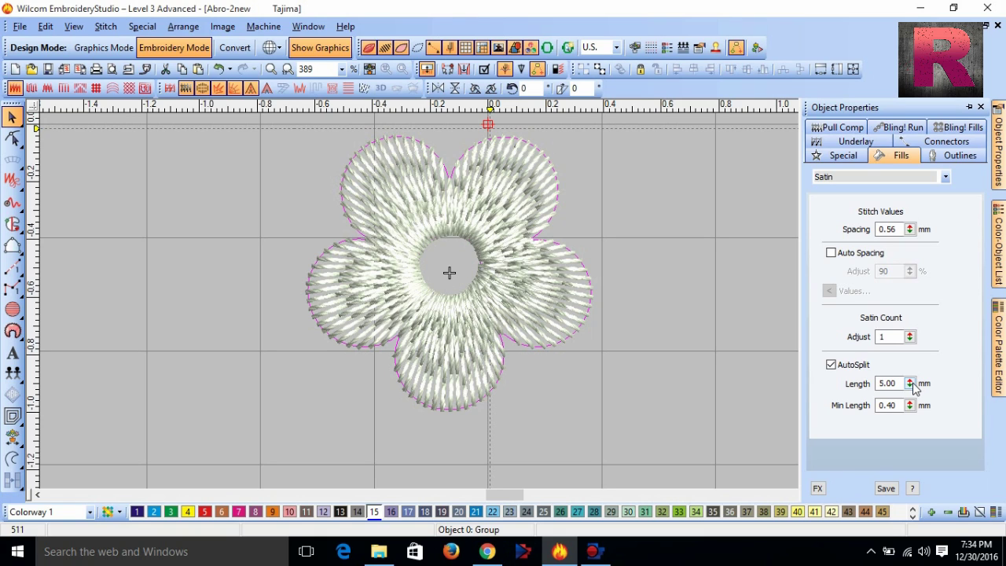
# Try palette colours 4, 2, 1 and 5 on the flower group, and move it up over the design origin
pyautogui.scroll(-1, 547, 291)
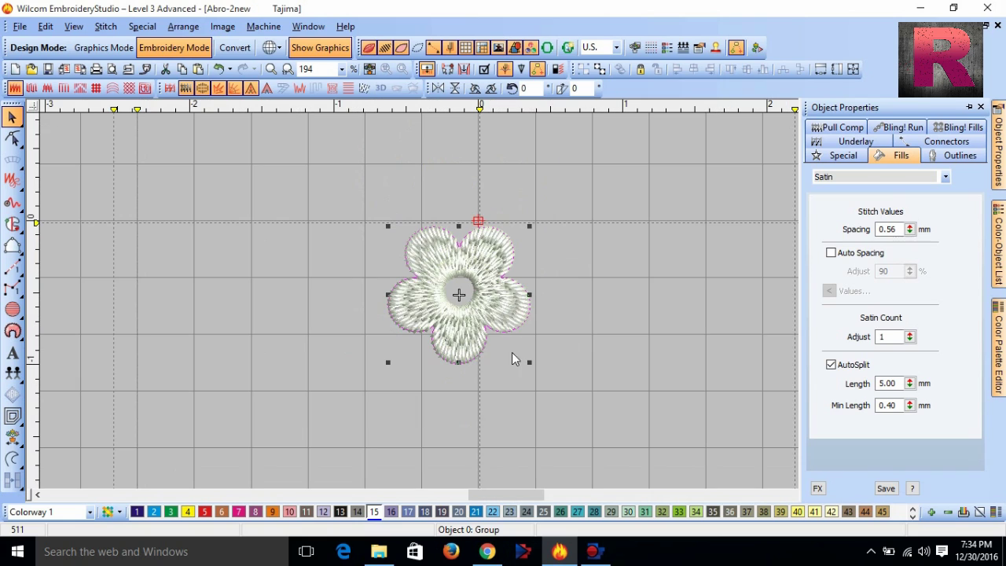
pyautogui.click(188, 512)
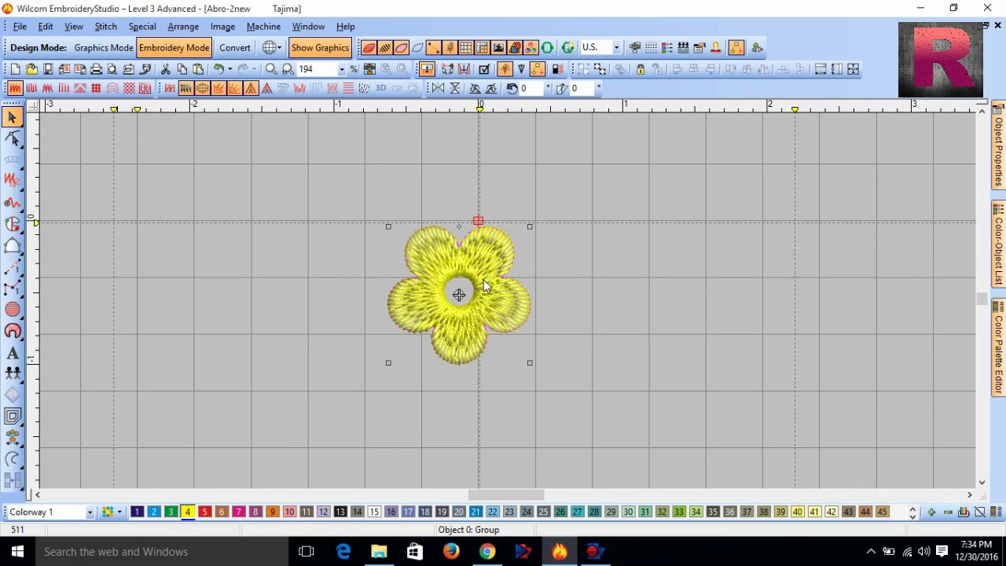
pyautogui.click(154, 512)
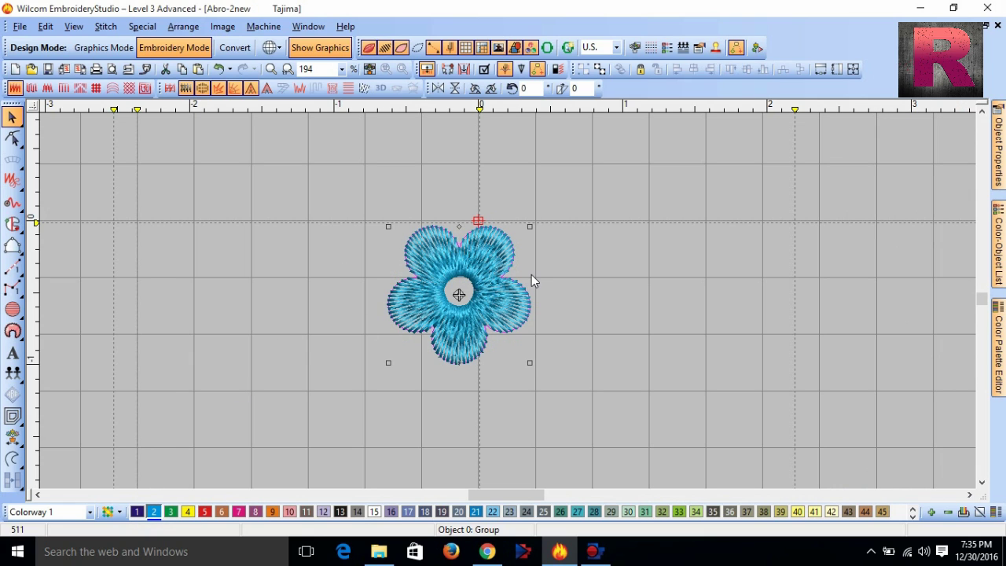
pyautogui.click(143, 508)
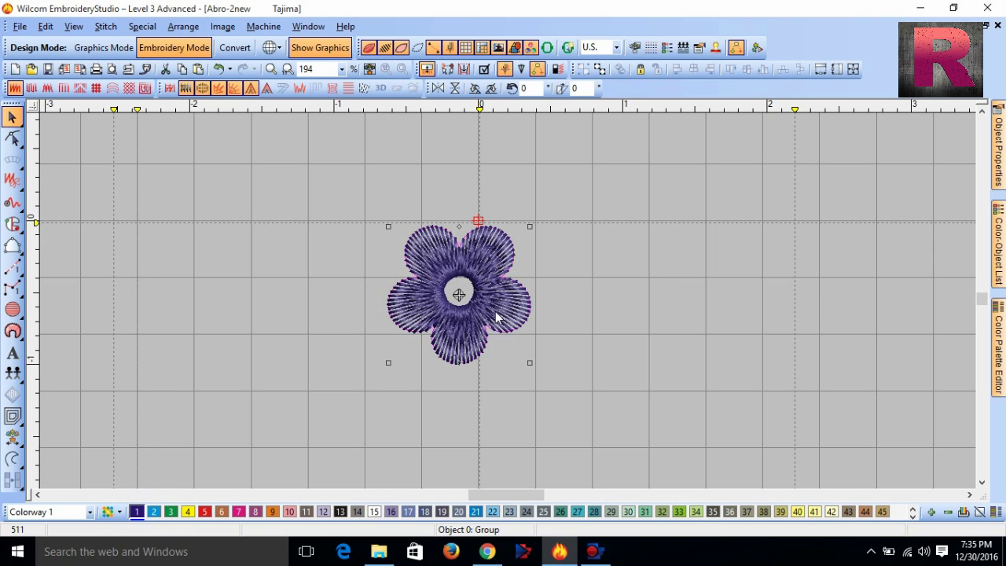
pyautogui.moveTo(499, 307); pyautogui.dragTo(515, 245)
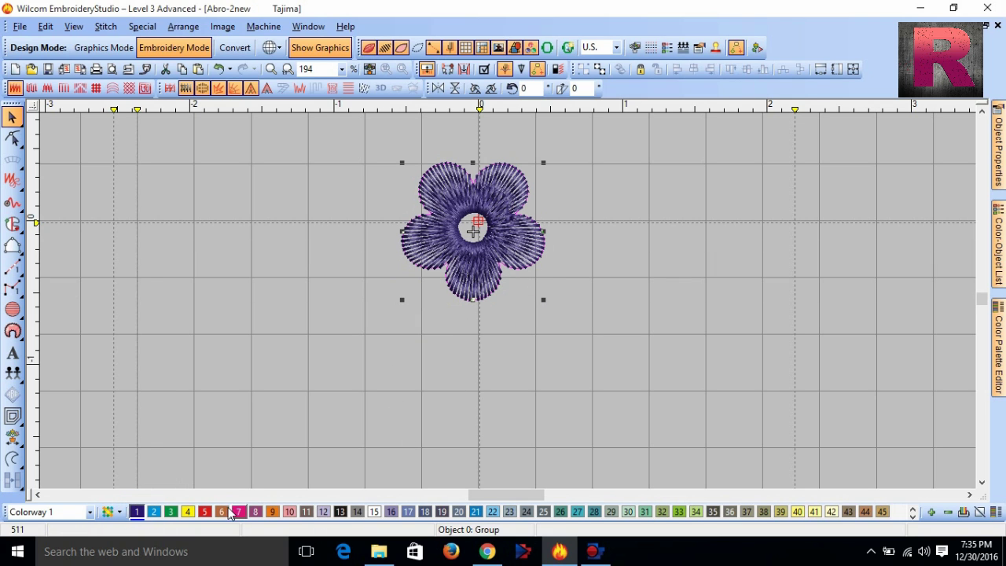
pyautogui.click(204, 512)
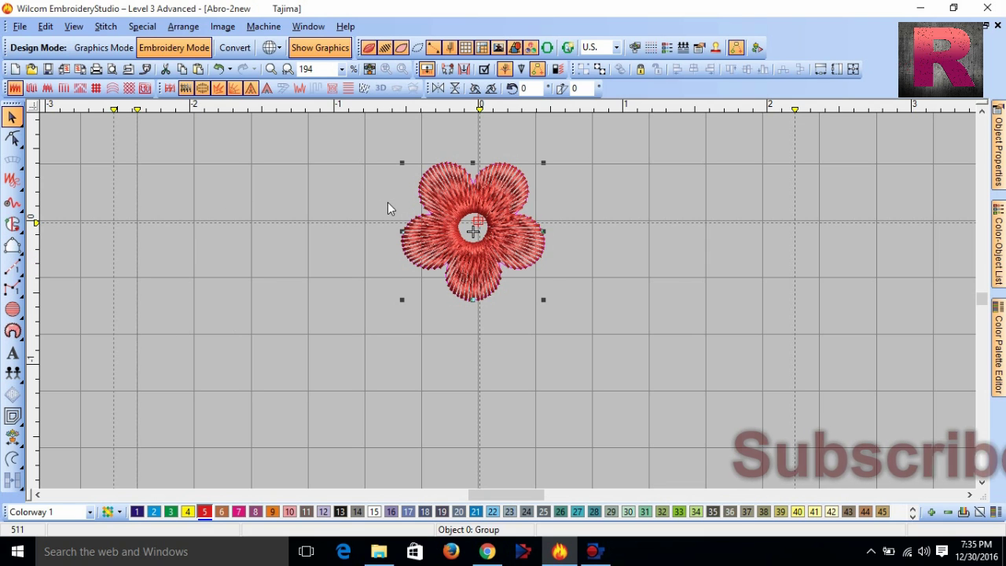
# Delete the flower group and digitize a straight vertical satin line about 6 inches long with the Column C tool
pyautogui.press('Delete')
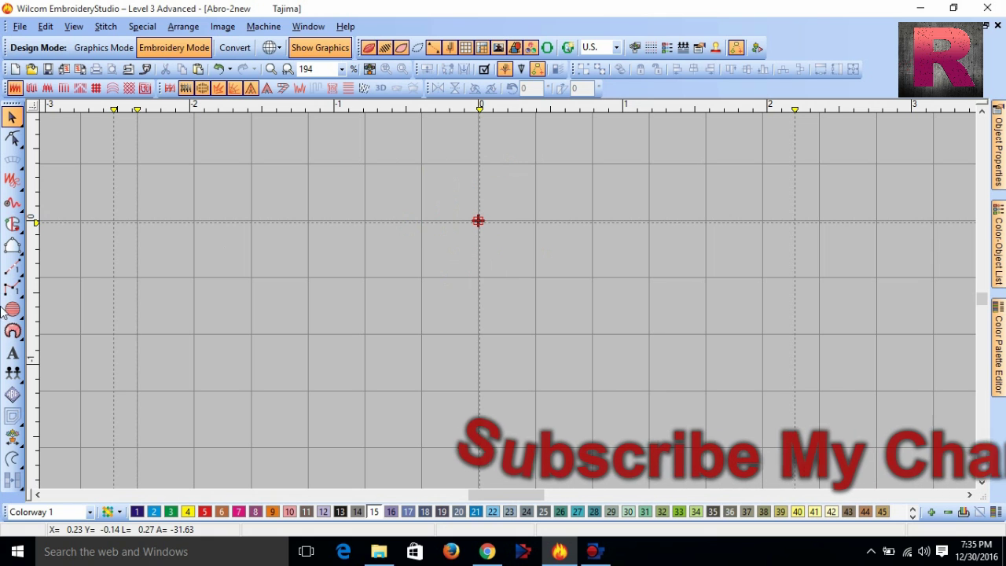
pyautogui.moveTo(13, 248)
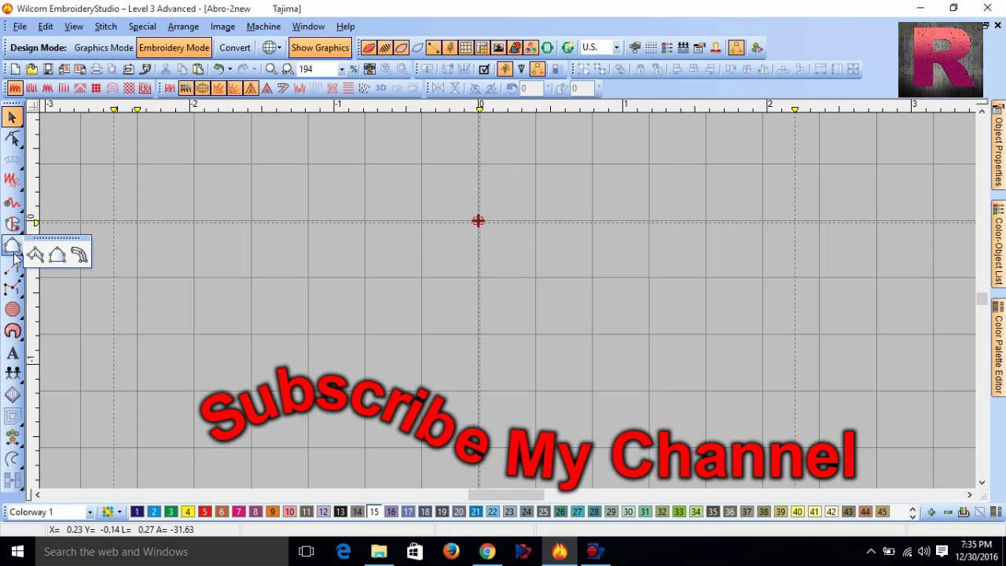
pyautogui.click(81, 256)
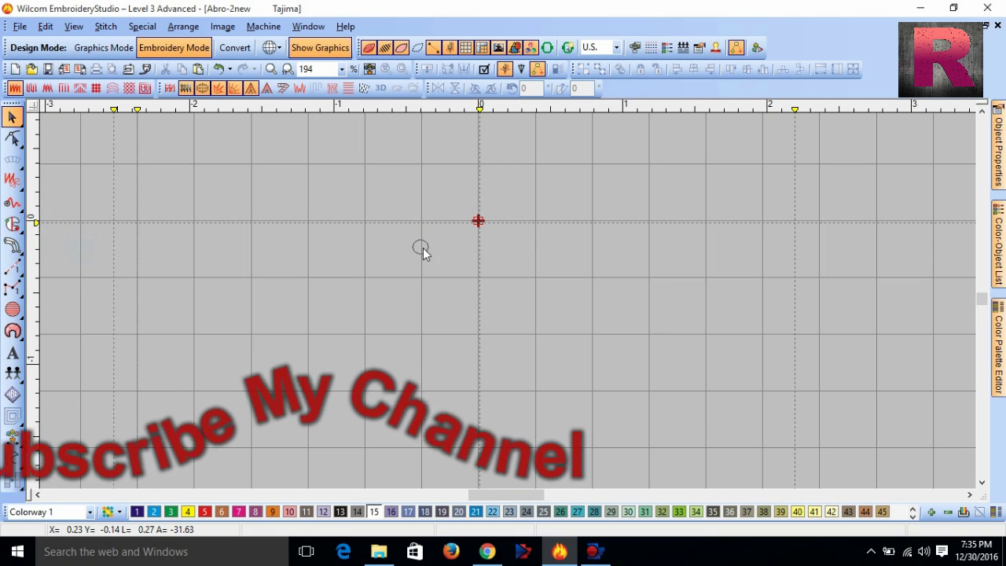
pyautogui.hotkey('shift', 'z')
pyautogui.click(504, 302)
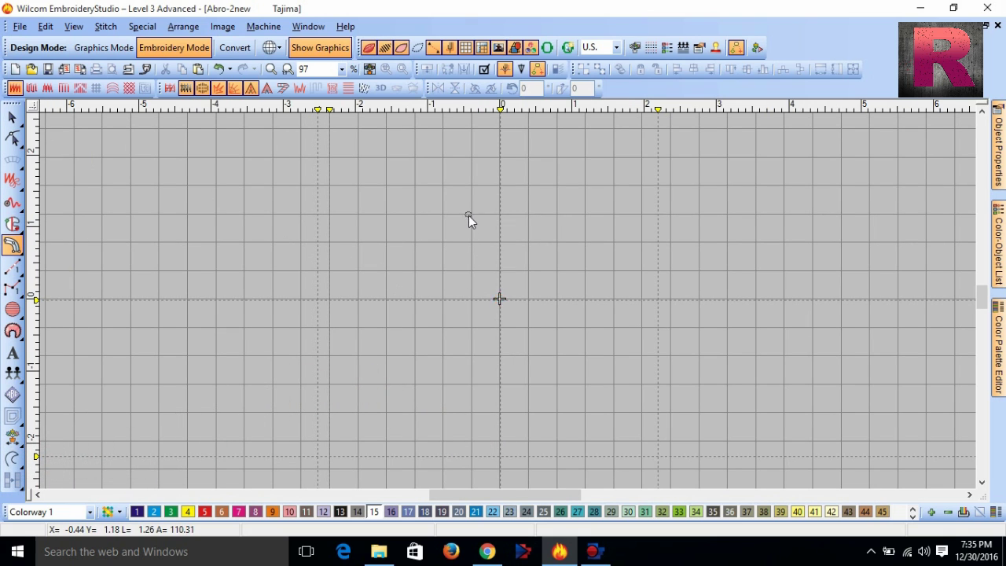
pyautogui.click(471, 215)
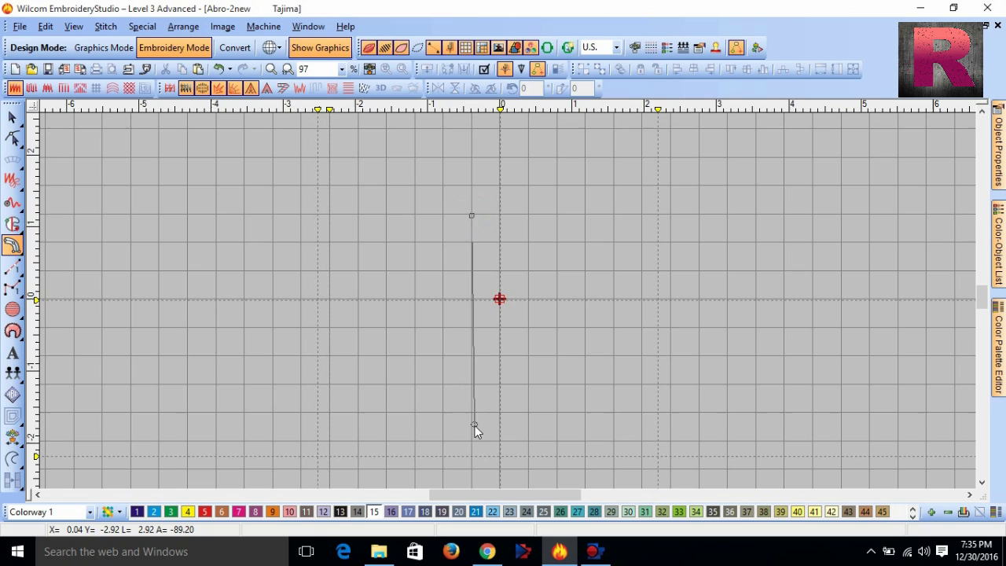
pyautogui.hotkey('shift', 'z')
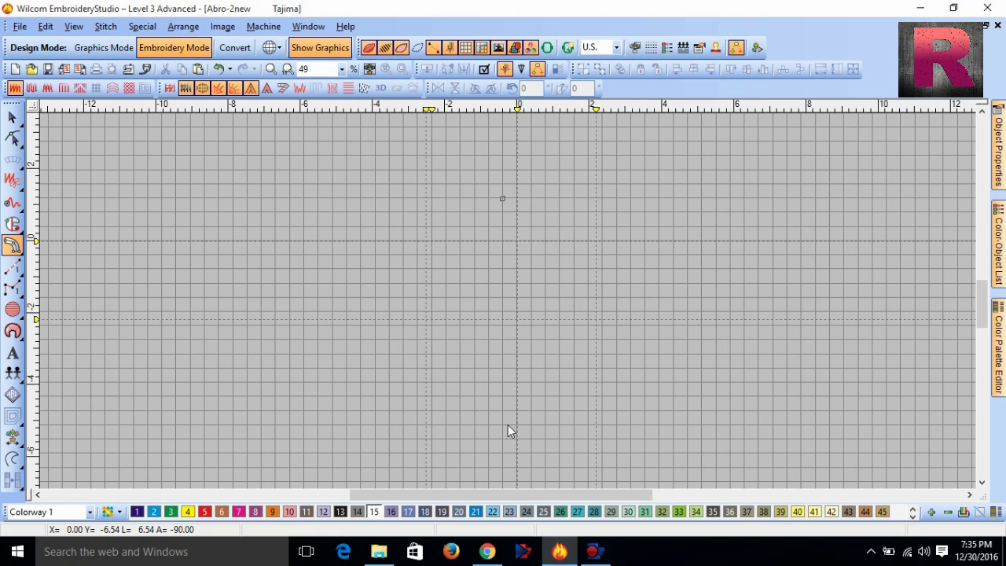
pyautogui.click(504, 412)
pyautogui.press('Return')
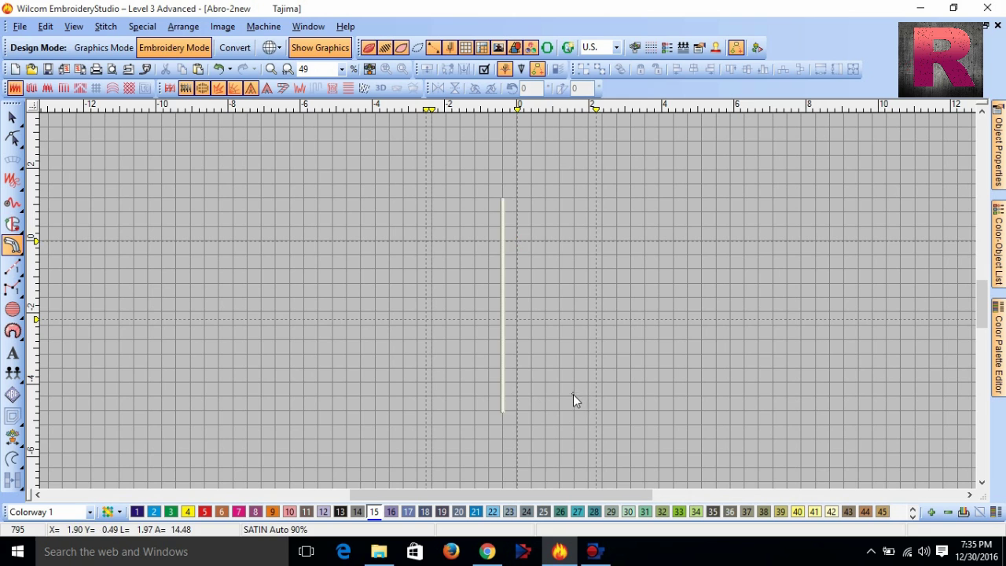
# Check the straight satin column's stitches up close and delete the column
pyautogui.press('z')
pyautogui.press('z')
pyautogui.press('z')
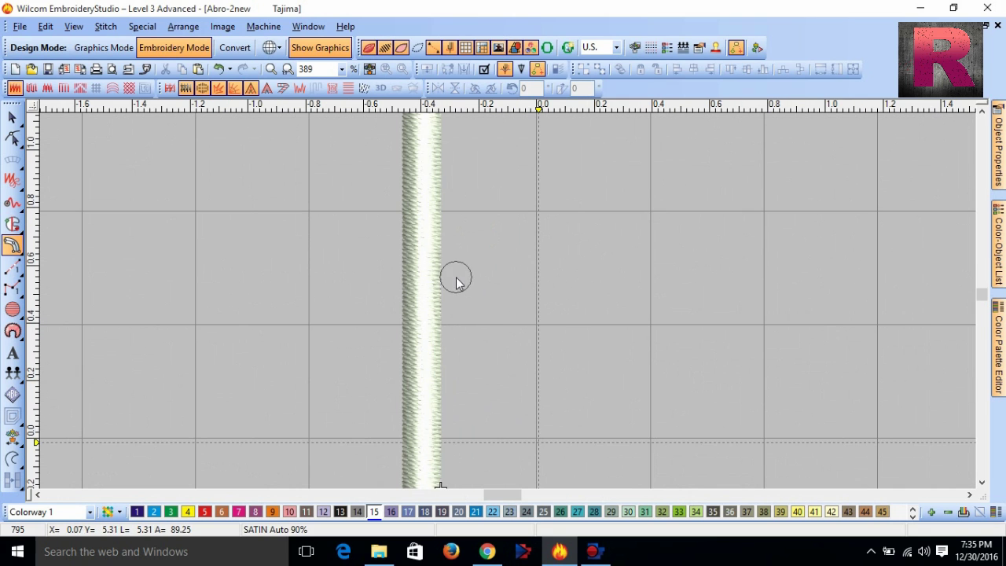
pyautogui.click(11, 117)
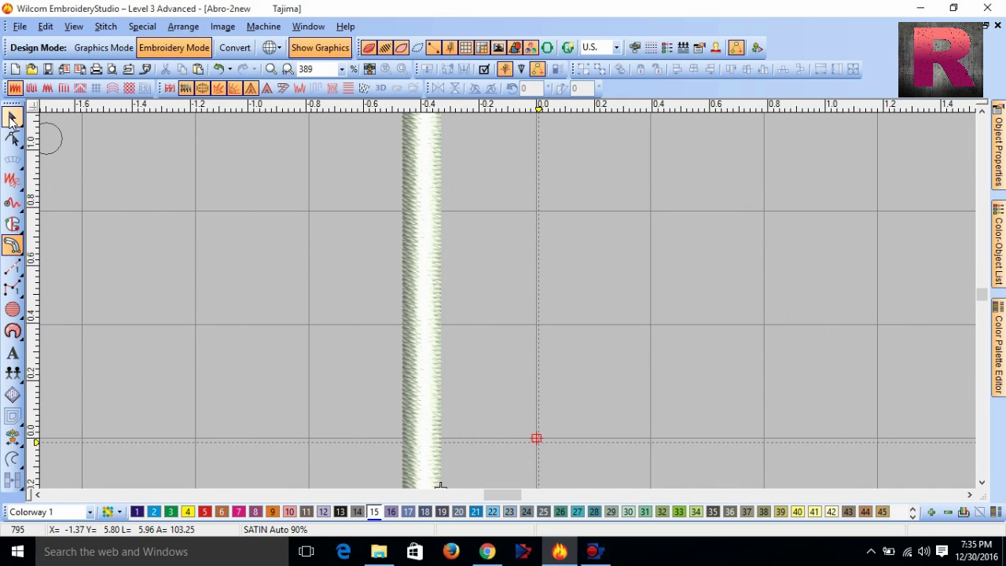
pyautogui.hotkey('shift', 'z')
pyautogui.hotkey('shift', 'z')
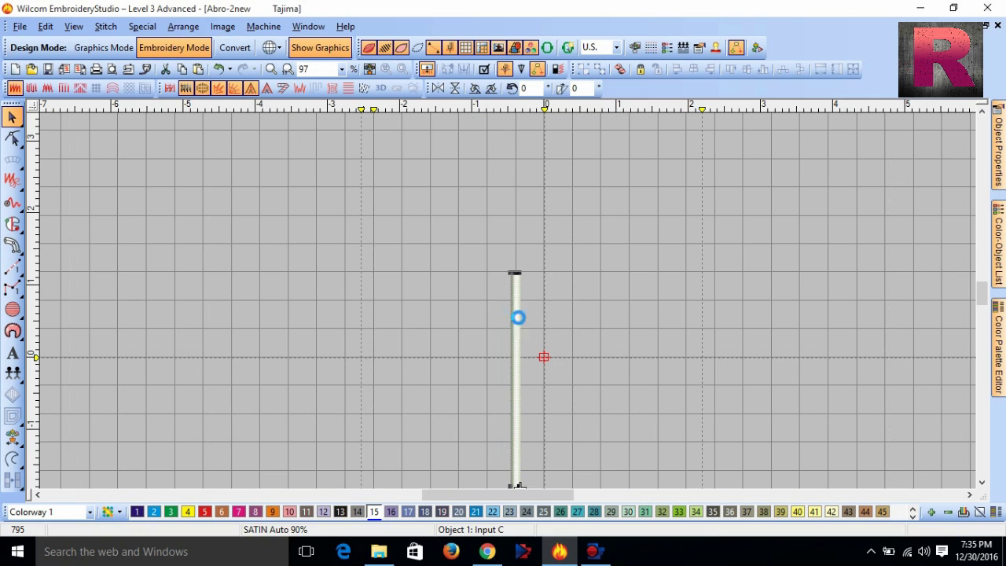
pyautogui.press('Delete')
# Plot a winding path of curve points with the Column C tool, starting above and looping down near the design origin
pyautogui.click(12, 244)
pyautogui.click(507, 302)
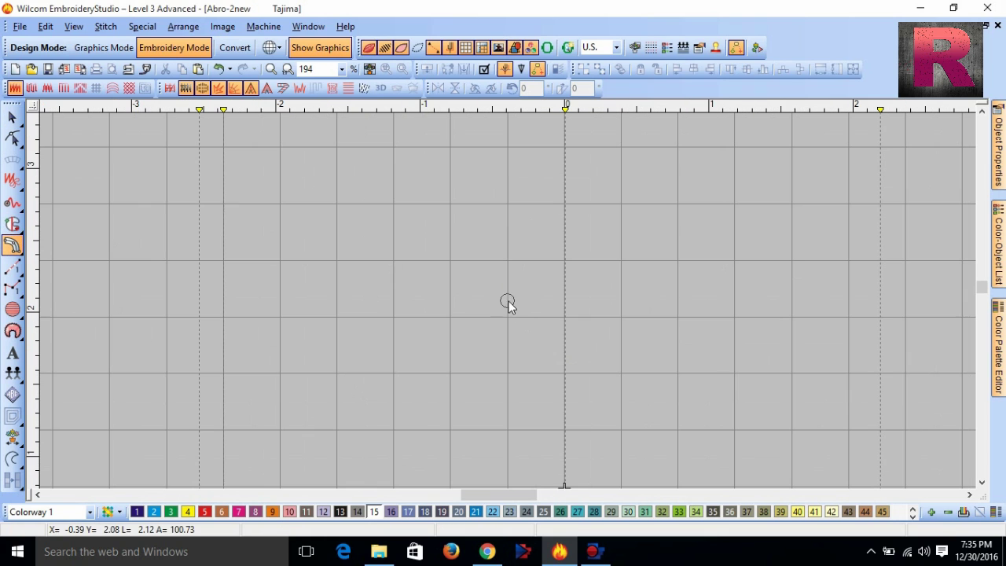
pyautogui.click(452, 204)
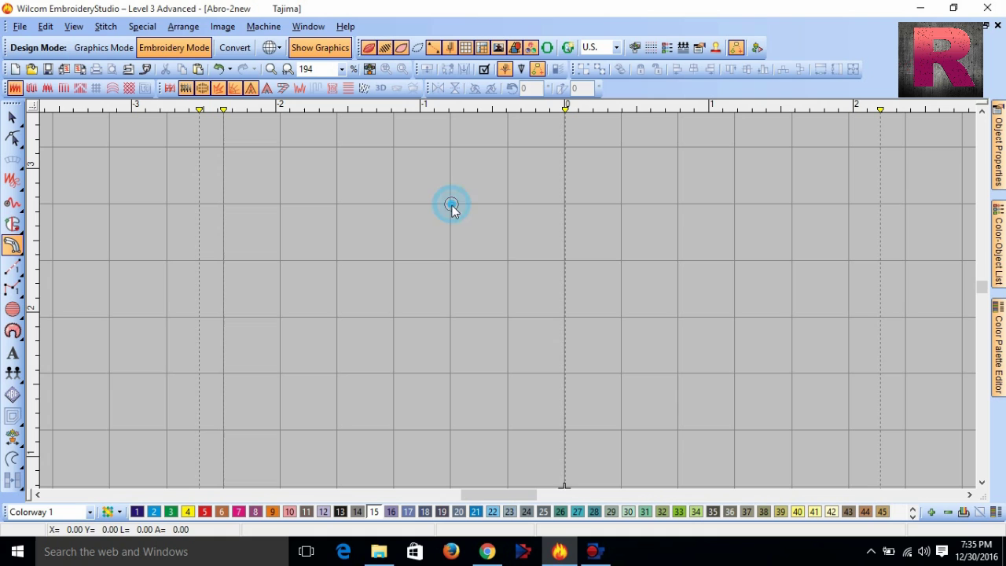
pyautogui.click(565, 262)
pyautogui.rightClick(507, 373)
pyautogui.click(465, 453)
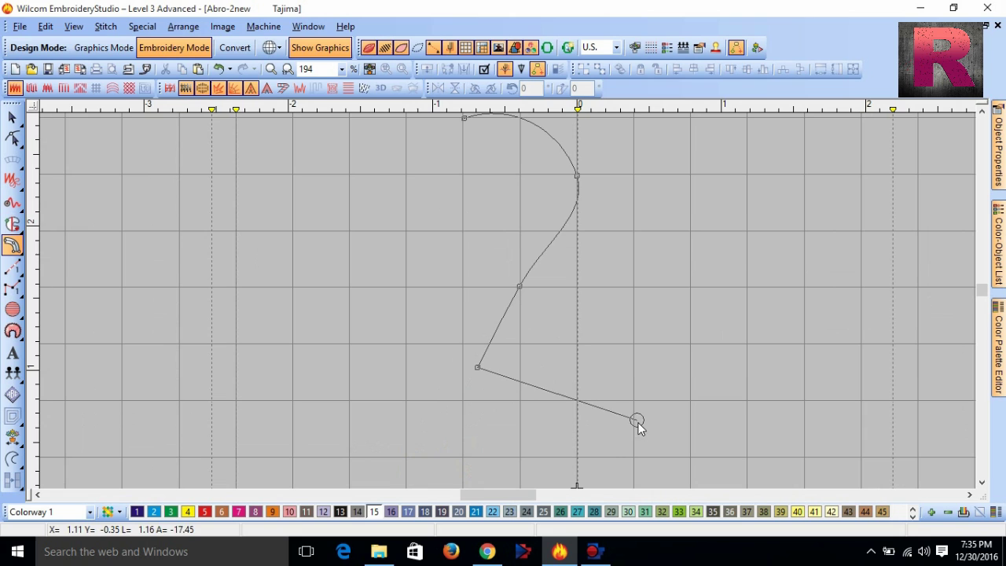
pyautogui.rightClick(636, 438)
pyautogui.rightClick(569, 352)
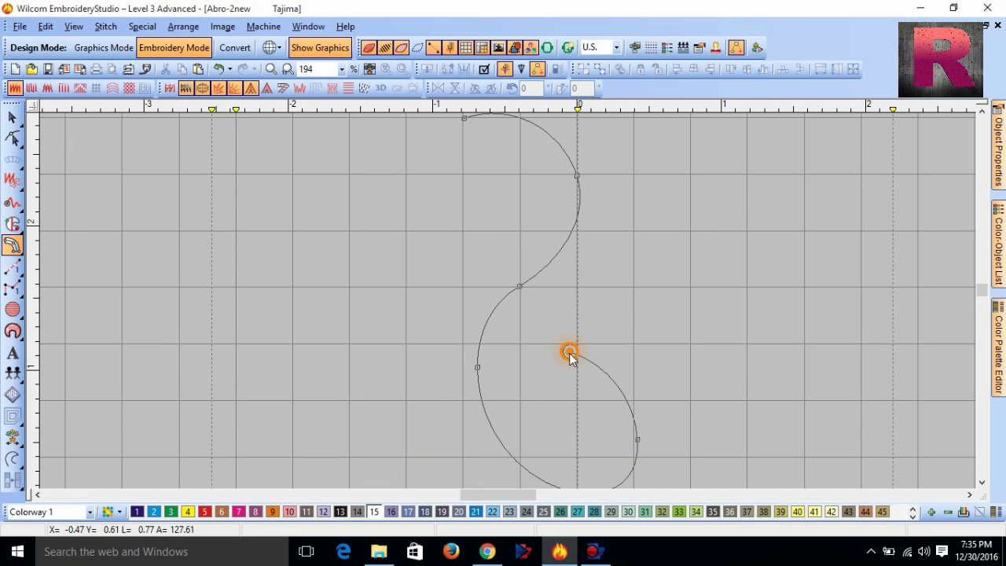
pyautogui.rightClick(707, 214)
pyautogui.rightClick(637, 134)
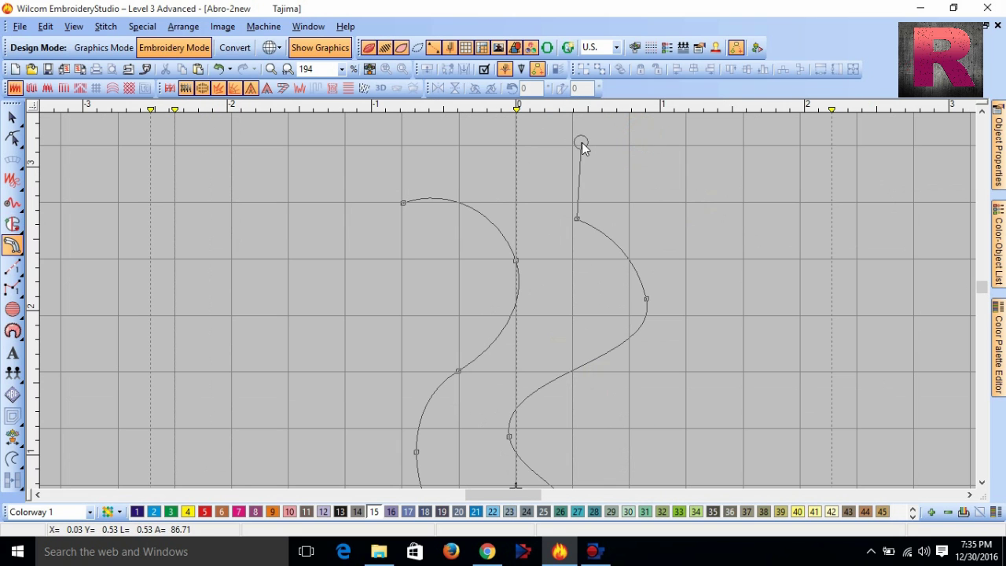
# Extend the Column C path with straight corner segments around the upper curve and generate its satin stitches
pyautogui.click(581, 142)
pyautogui.click(396, 135)
pyautogui.click(279, 217)
pyautogui.click(378, 363)
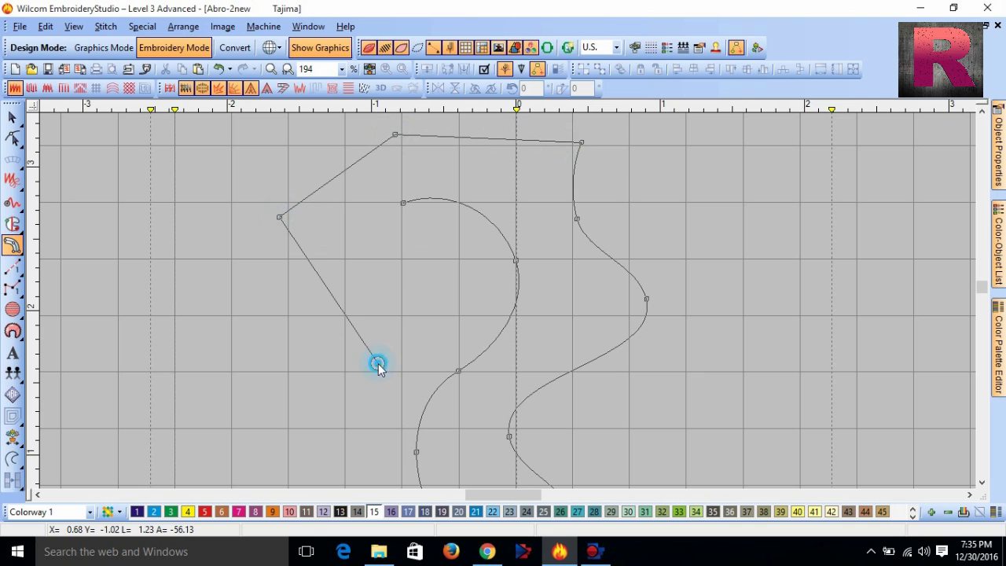
pyautogui.click(433, 297)
pyautogui.press('Return')
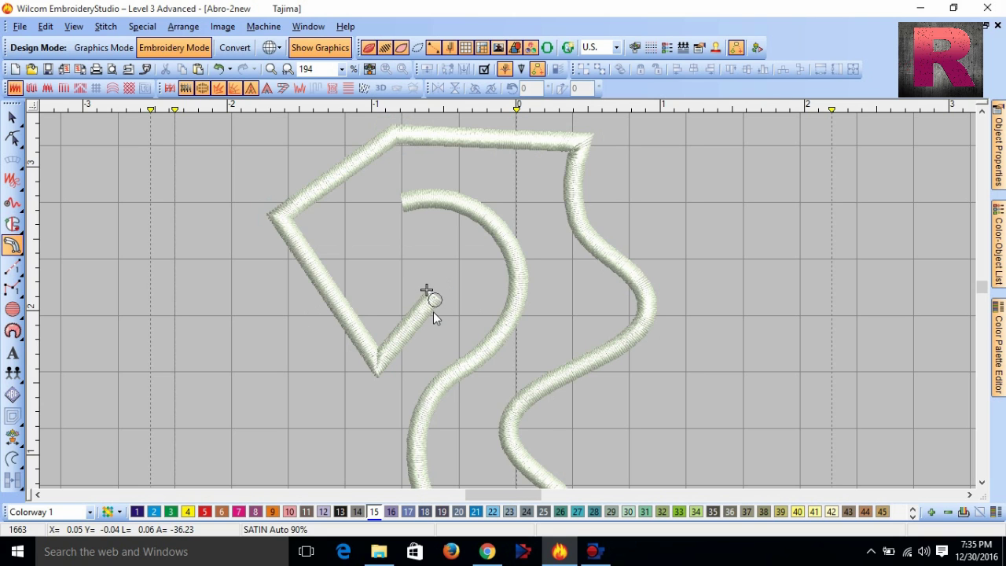
# Select the mixed curved and angular satin column and delete it
pyautogui.hotkey('shift', 'z')
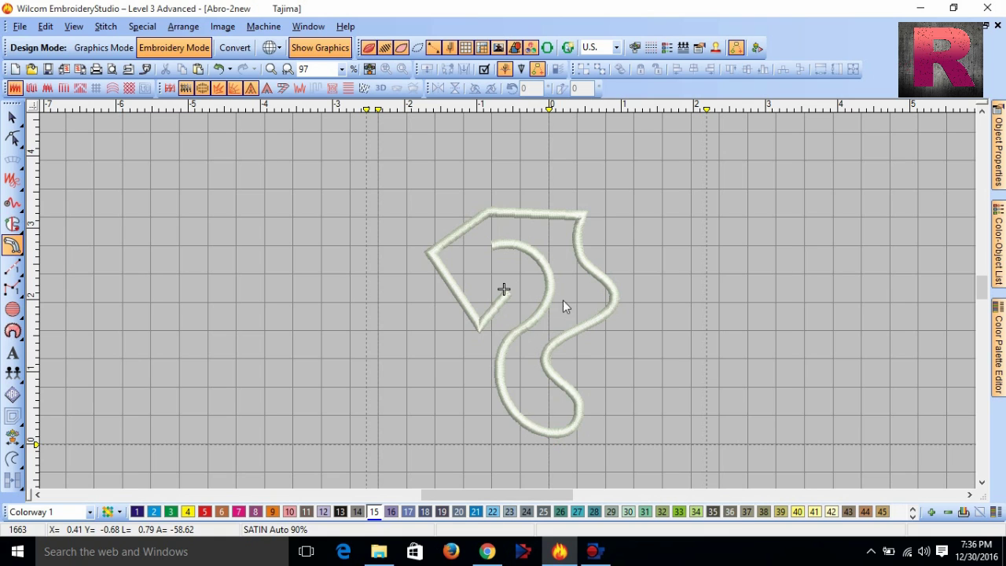
pyautogui.click(12, 118)
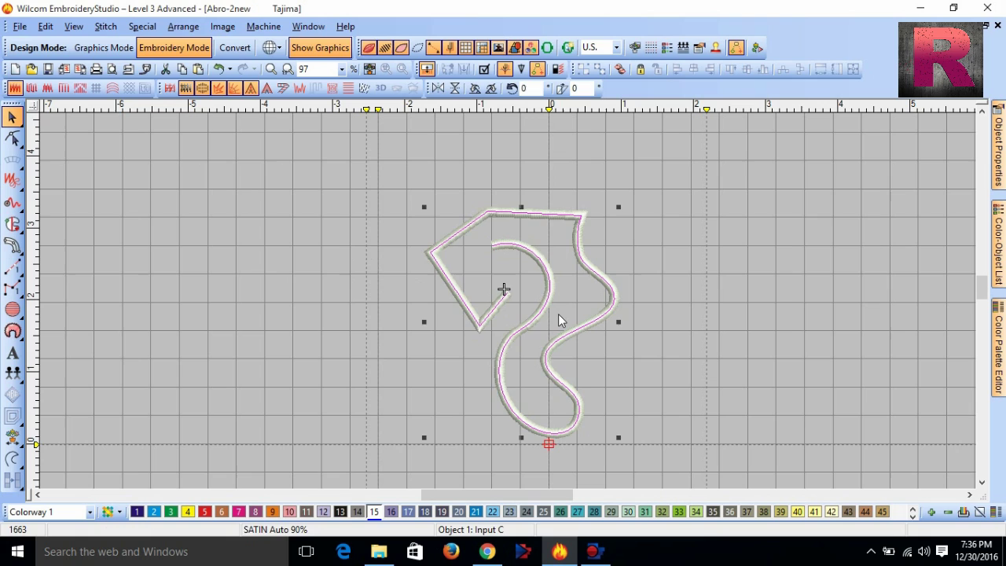
pyautogui.press('Delete')
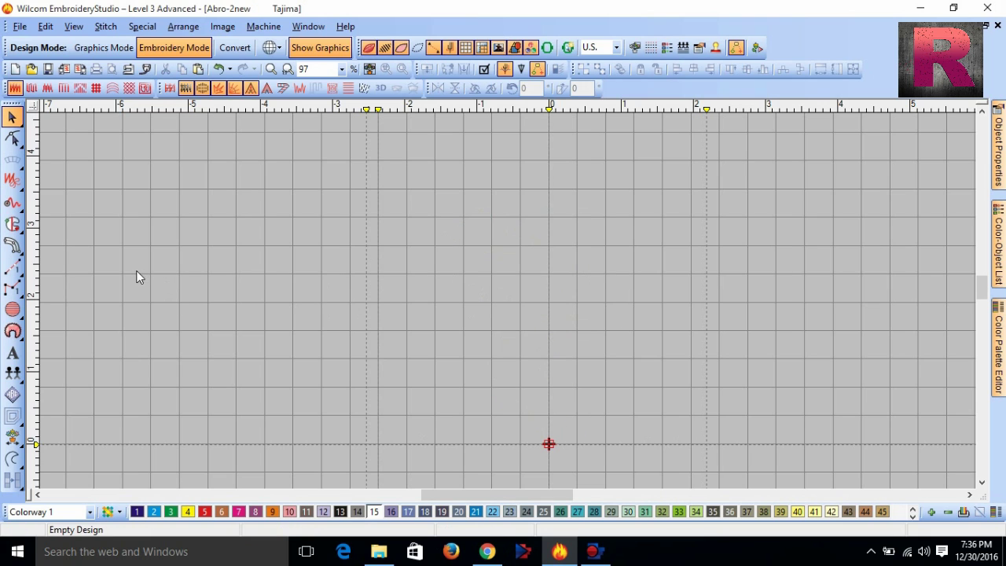
# Digitize a straight horizontal run-stitch line about 3.9 in long above the design origin and generate its stitches
pyautogui.click(14, 268)
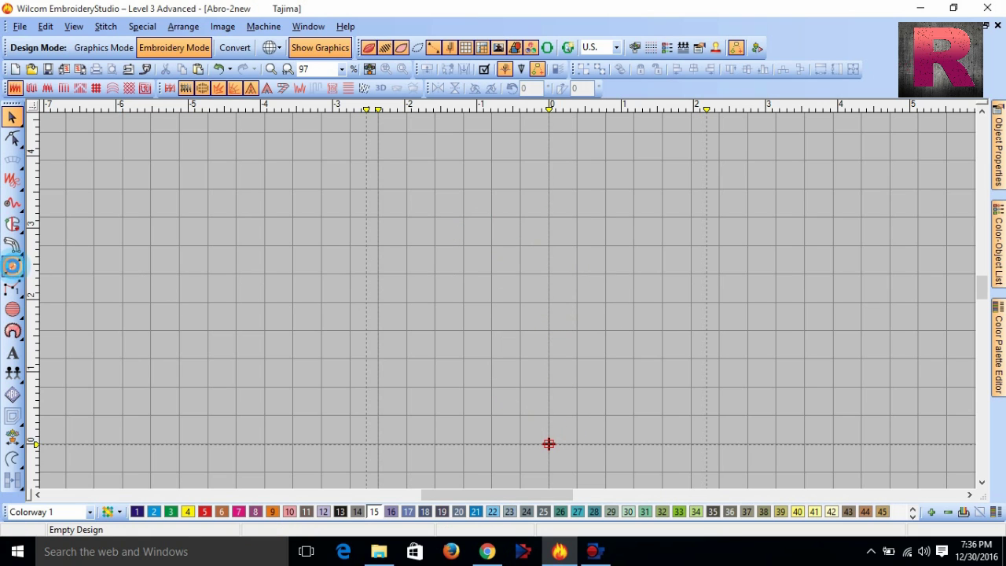
pyautogui.click(379, 218)
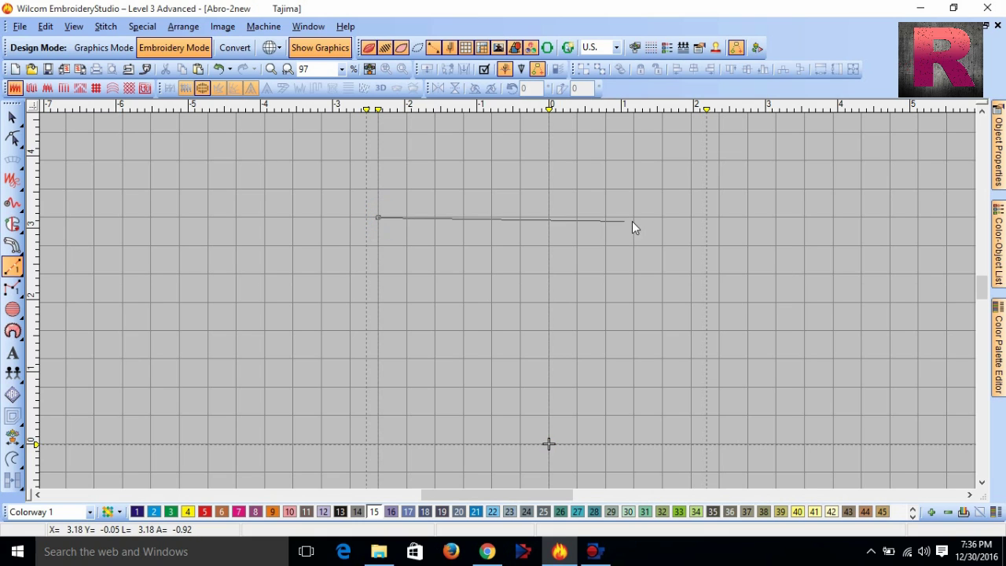
pyautogui.click(662, 218)
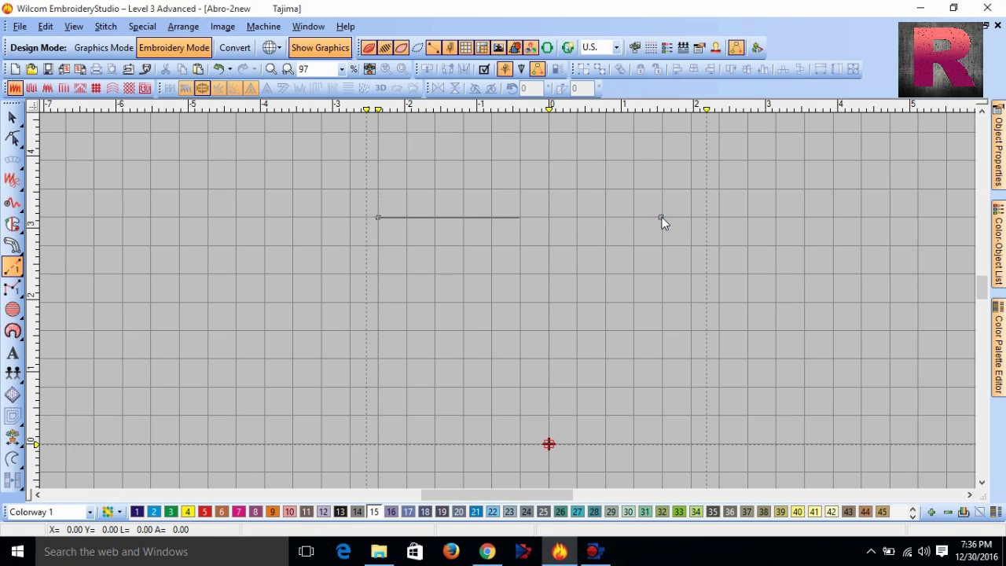
pyautogui.press('Return')
pyautogui.press('z')
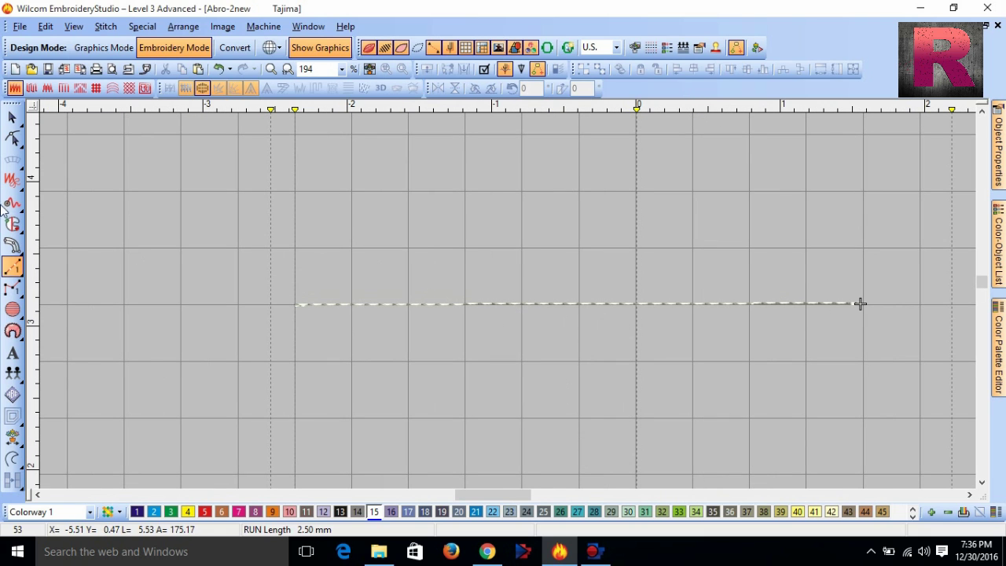
# Try a stitch length of 1.30 mm on the run line and finish with the length set to 3.50 mm
pyautogui.click(12, 117)
pyautogui.moveTo(999, 145)
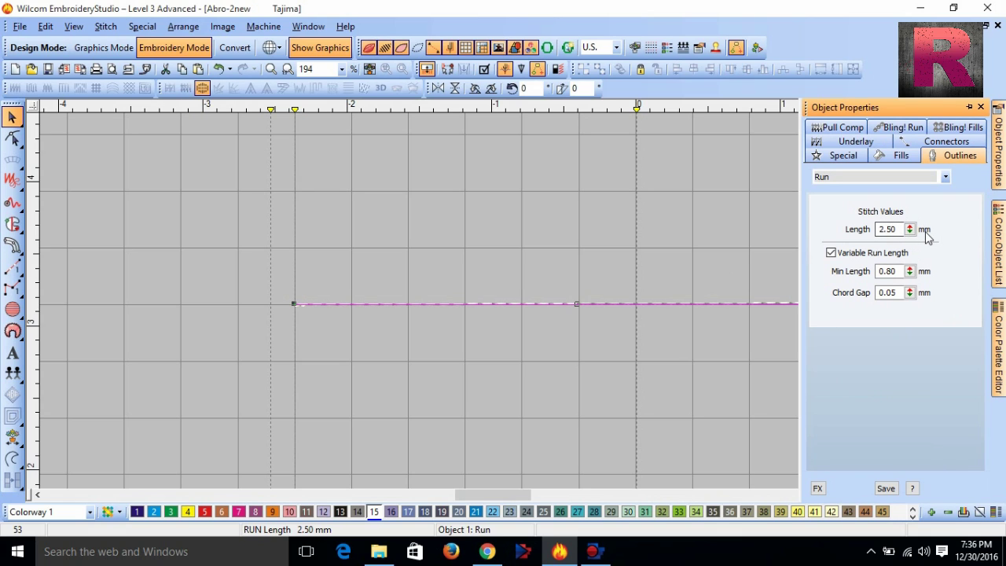
pyautogui.moveTo(911, 230); pyautogui.dragTo(835, 263)
pyautogui.moveTo(910, 230); pyautogui.dragTo(840, 330)
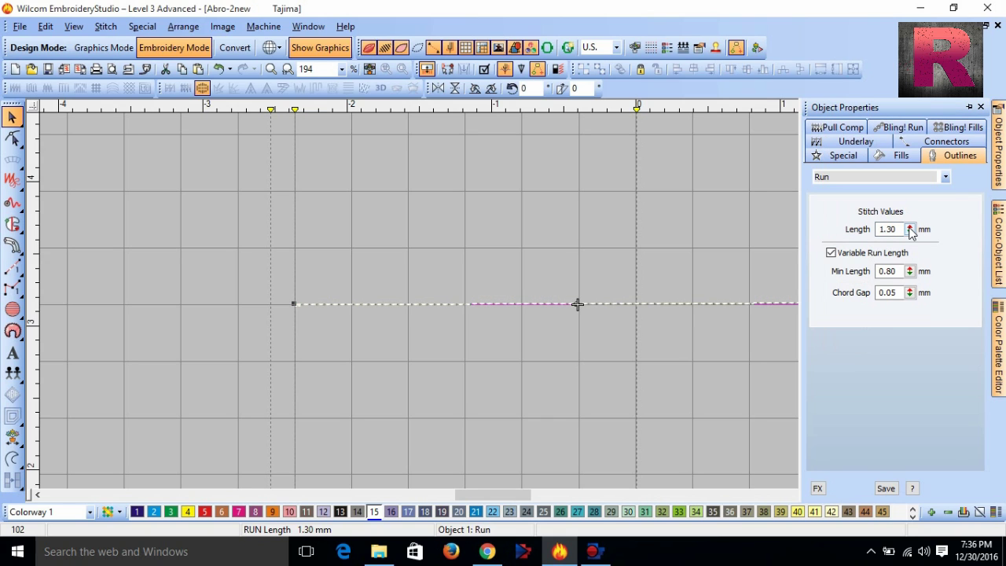
pyautogui.moveTo(910, 230); pyautogui.dragTo(840, 289)
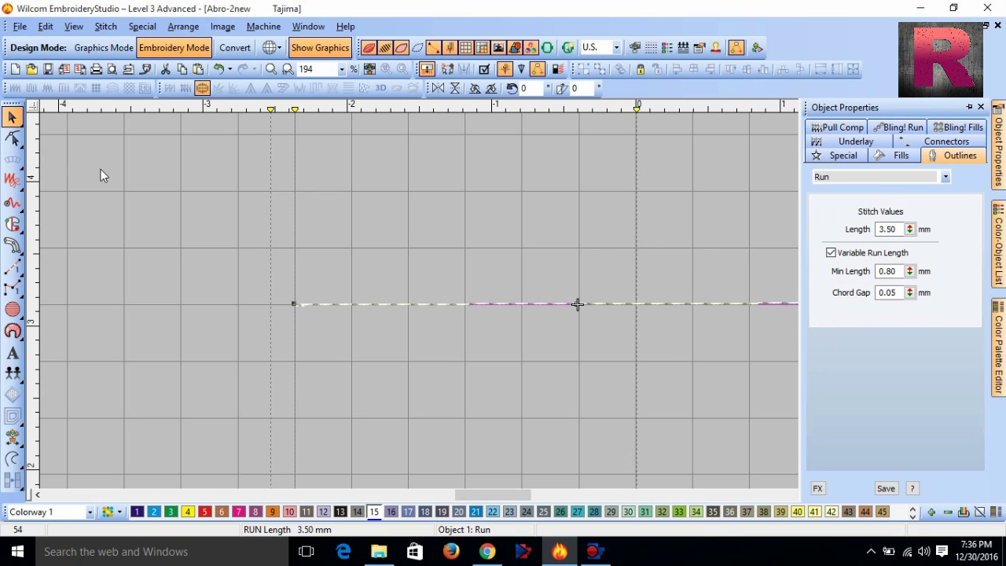
# Delete the single run-stitch line from the design
pyautogui.click(12, 117)
pyautogui.press('Delete')
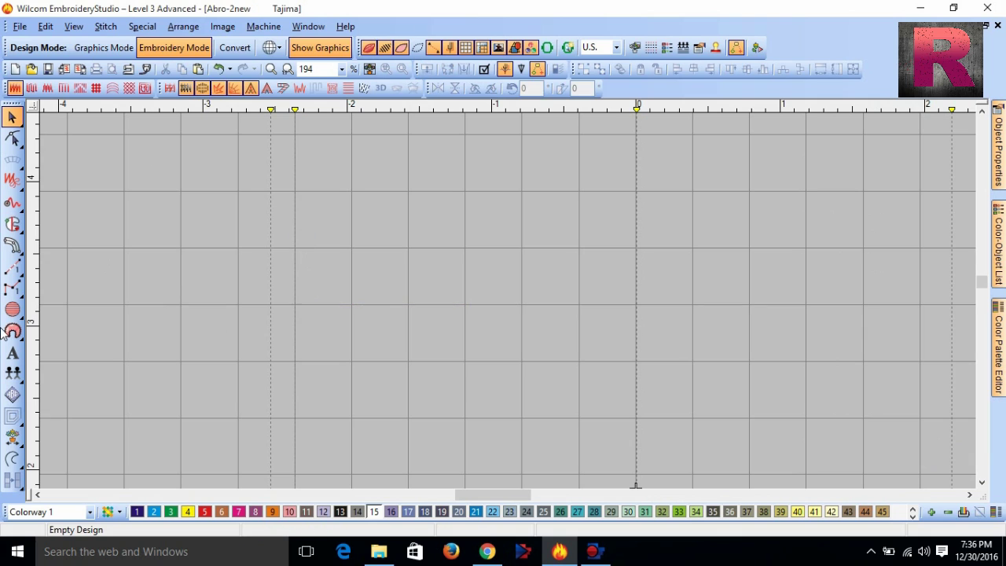
# Start a Triple Run line by placing its first point on a grid intersection above and before the design origin
pyautogui.moveTo(14, 268)
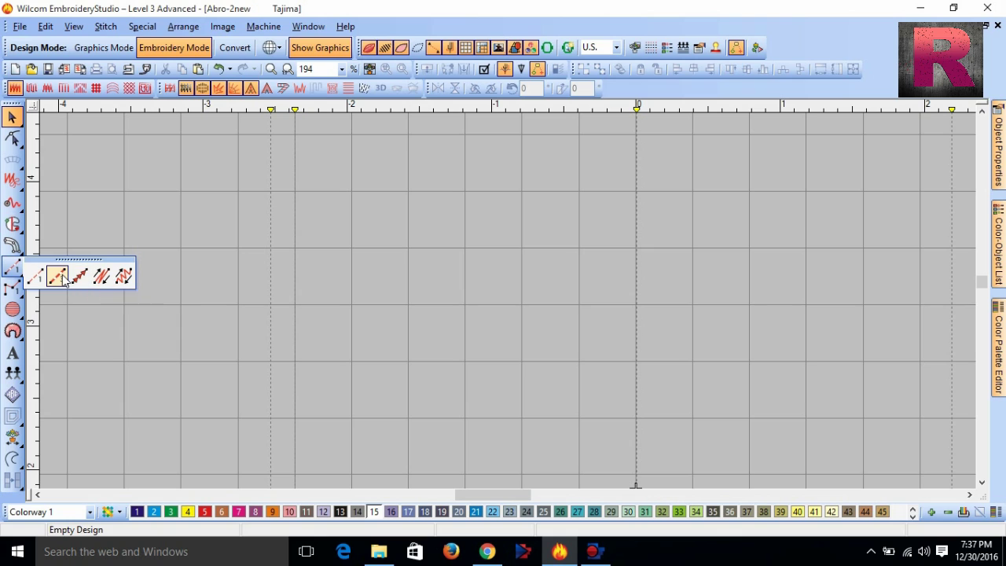
pyautogui.click(57, 276)
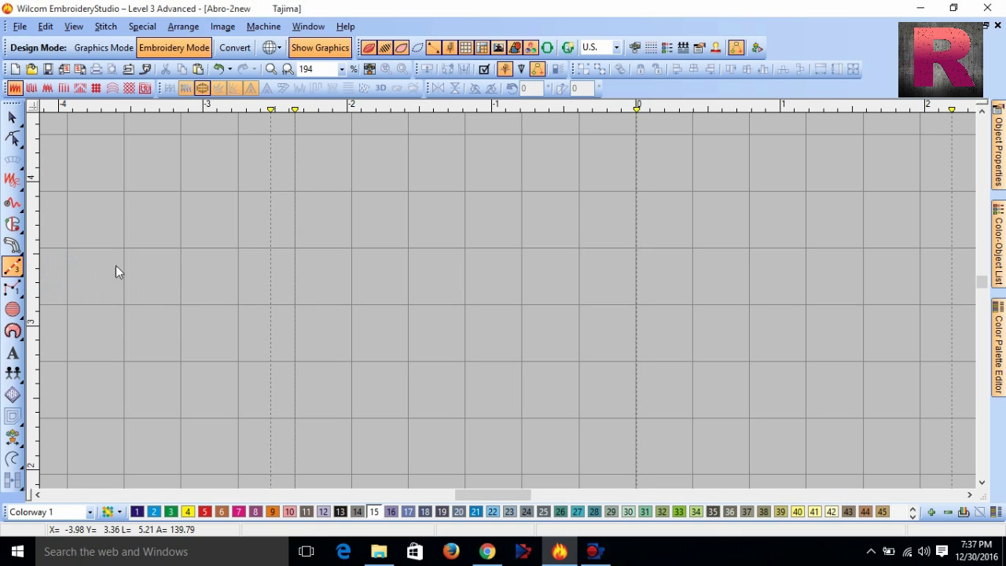
pyautogui.click(407, 191)
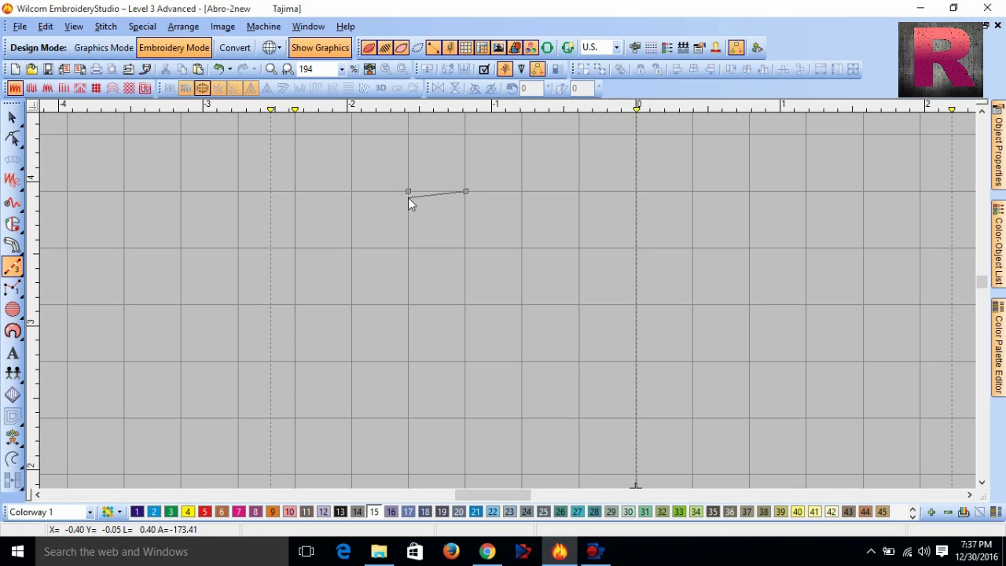
pyautogui.click(408, 195)
pyautogui.click(464, 194)
pyautogui.press('BackSpace')
pyautogui.press('BackSpace')
pyautogui.press('BackSpace')
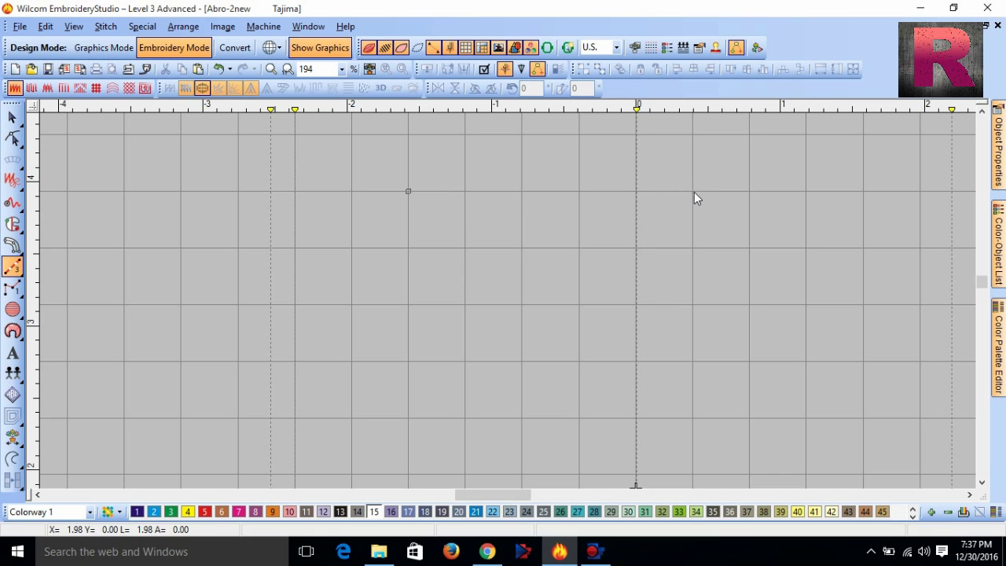
# Complete the horizontal Triple Run line at about 1.98 in long, generate its stitches and inspect them up close
pyautogui.press('Return')
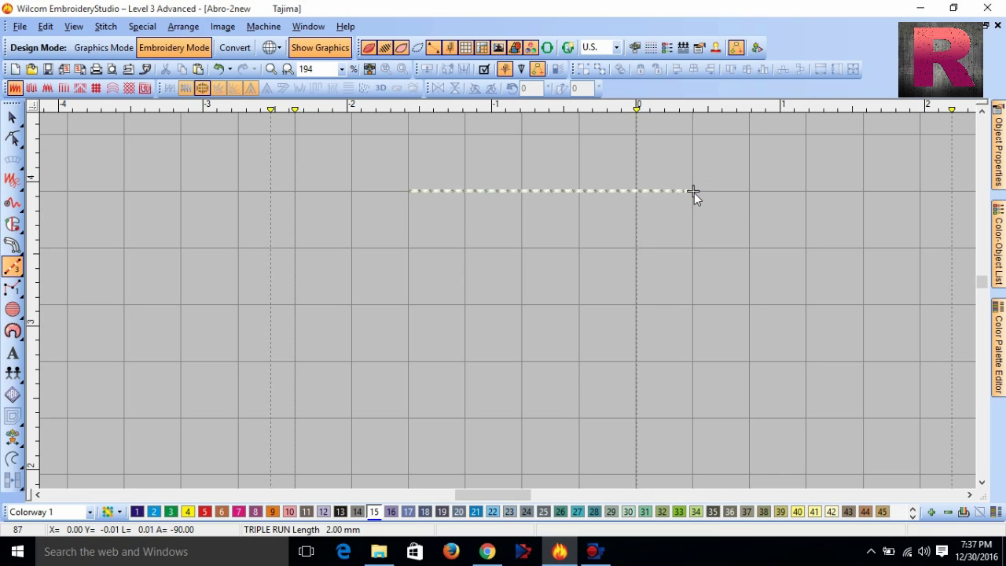
pyautogui.scroll(2, 508, 301)
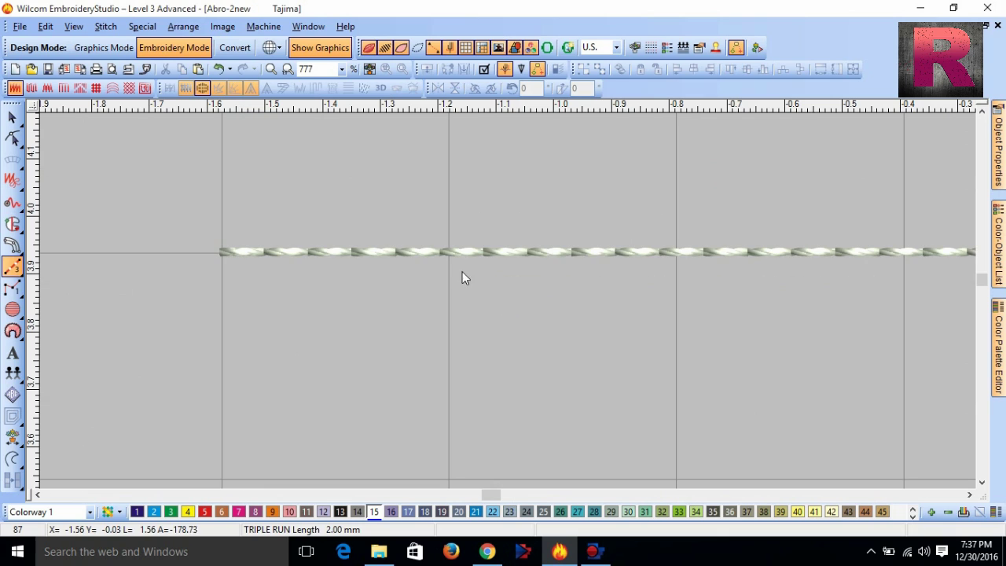
pyautogui.scroll(-1, 526, 261)
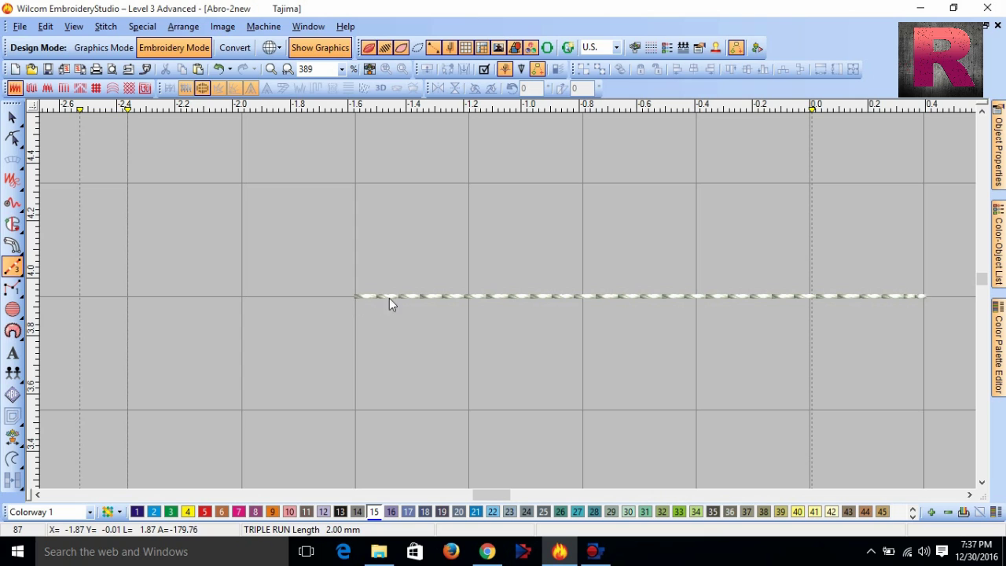
# Try a run count of 7 in the Triple Run line's object properties and return the count to 3
pyautogui.click(13, 117)
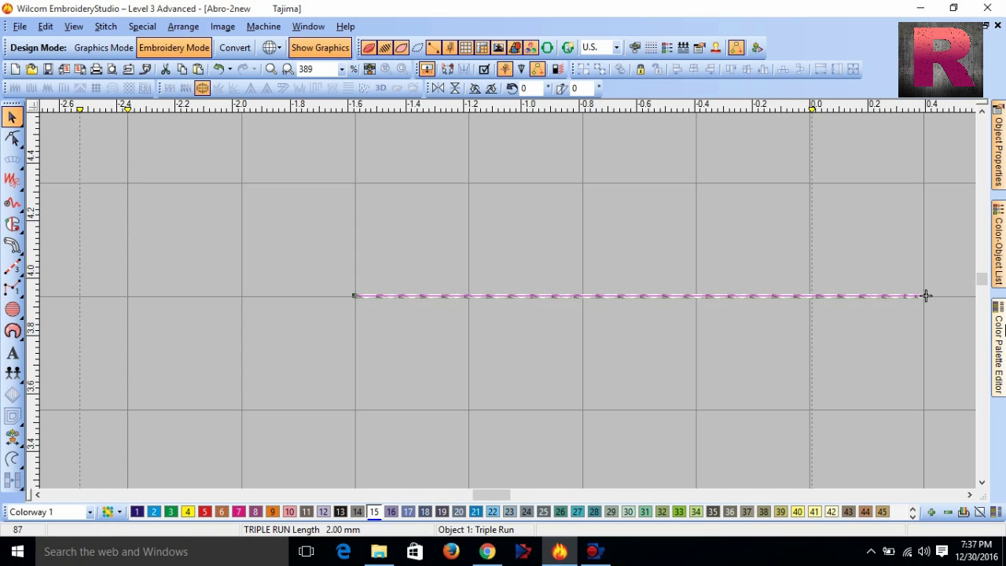
pyautogui.click(998, 244)
pyautogui.click(1004, 163)
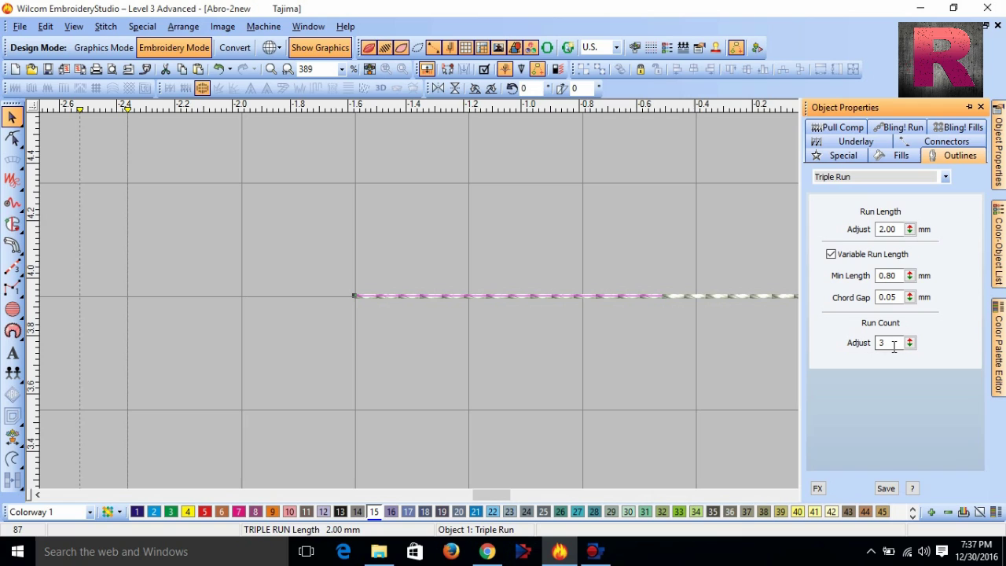
pyautogui.click(909, 343)
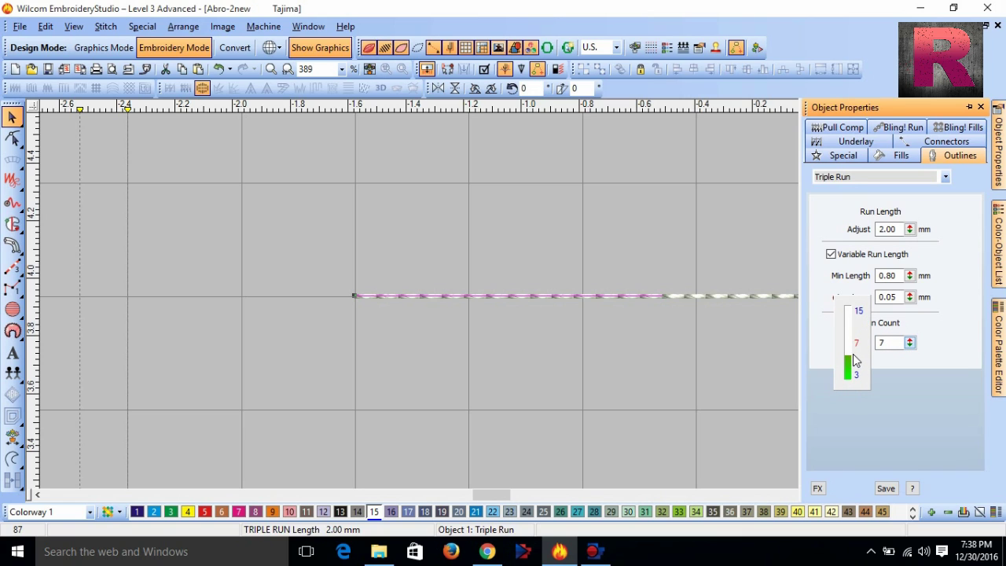
pyautogui.moveTo(855, 359); pyautogui.dragTo(841, 381)
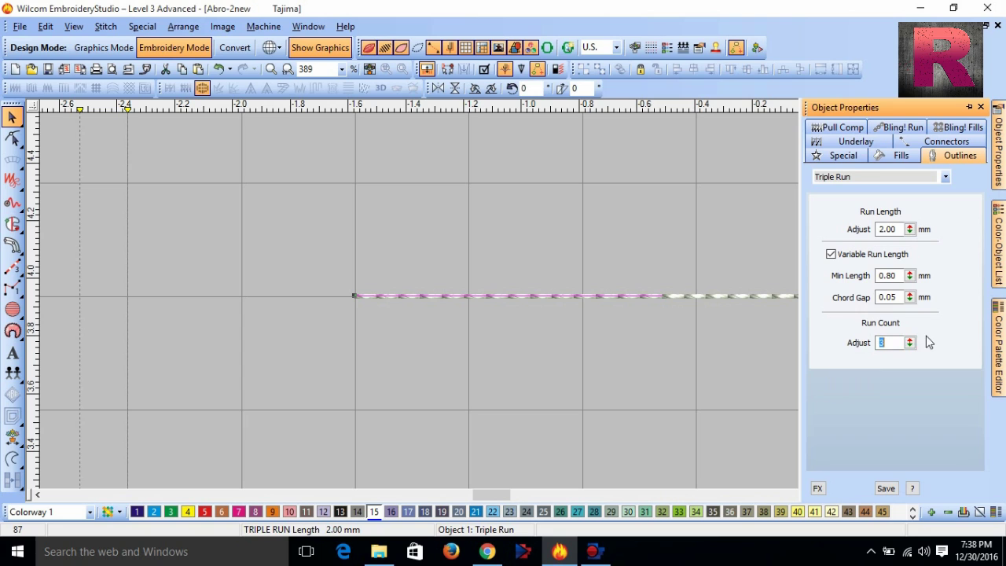
# Play the Triple Run line in Slow Redraw and reduce the playback speed to 2 stitches per second
pyautogui.click(634, 310)
pyautogui.click(594, 302)
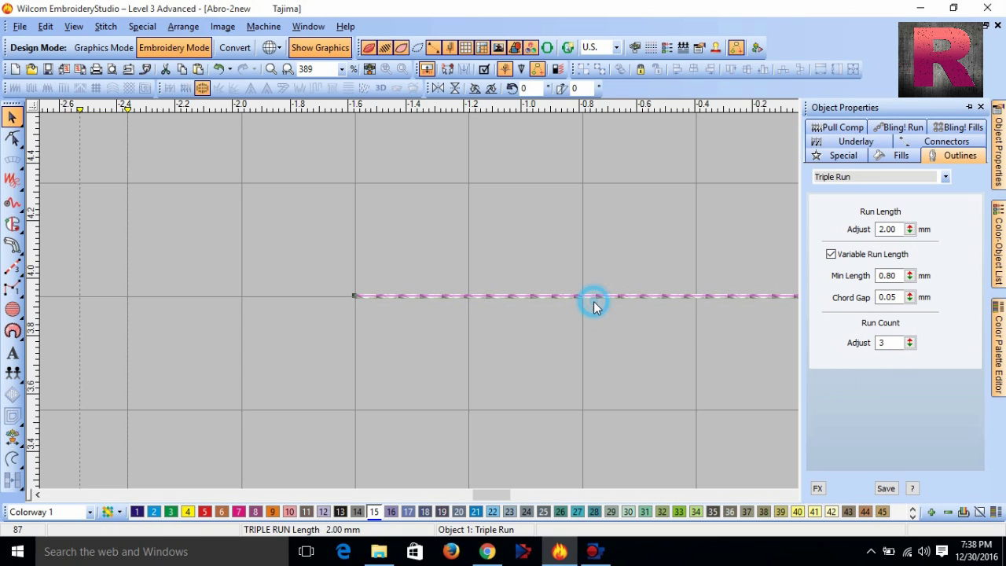
pyautogui.click(757, 49)
pyautogui.click(486, 297)
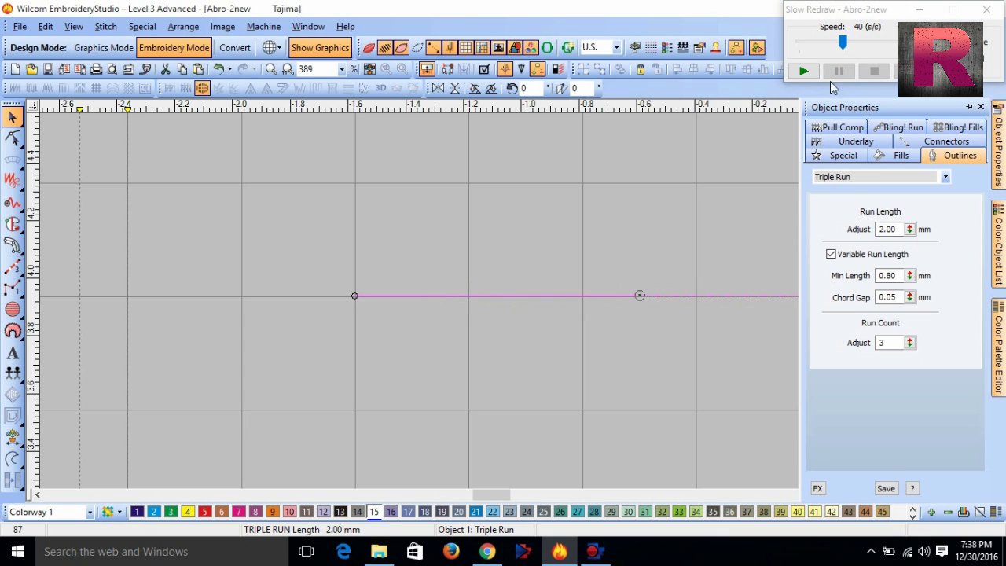
pyautogui.click(800, 73)
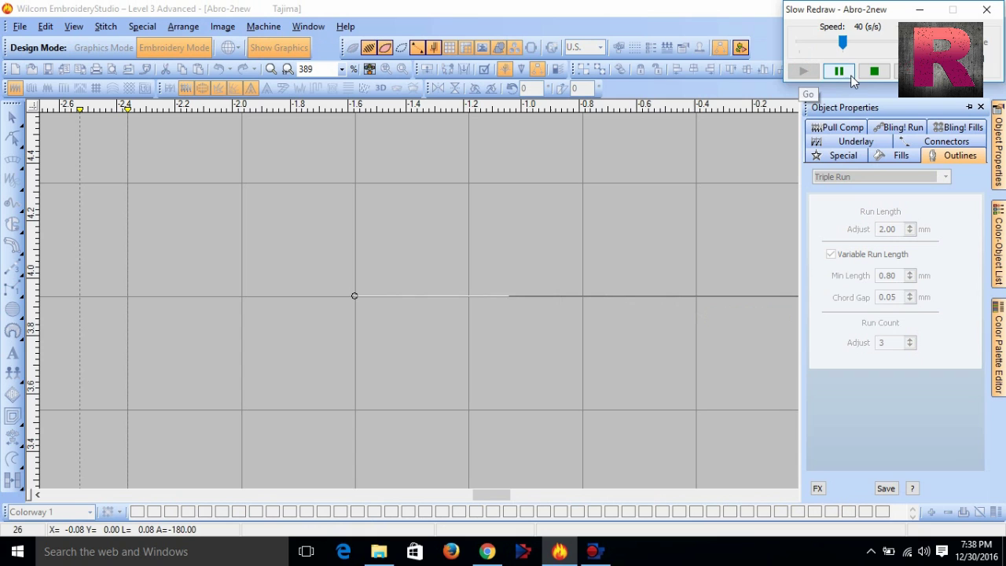
pyautogui.moveTo(843, 42); pyautogui.dragTo(797, 39)
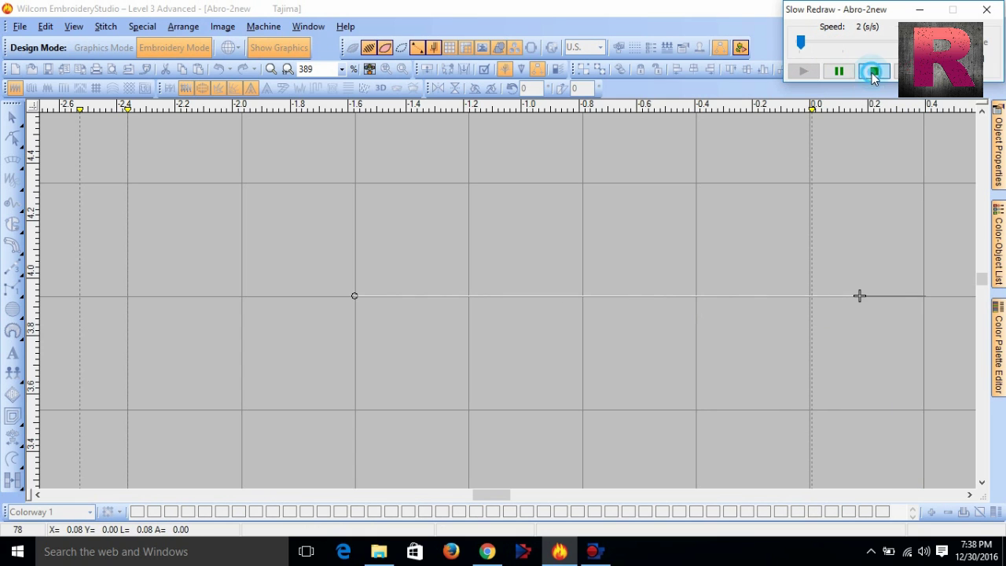
# Replay the slow redraw from the beginning, examine the back-and-forth stitching near the line's start, and stop playback
pyautogui.click(873, 72)
pyautogui.click(803, 71)
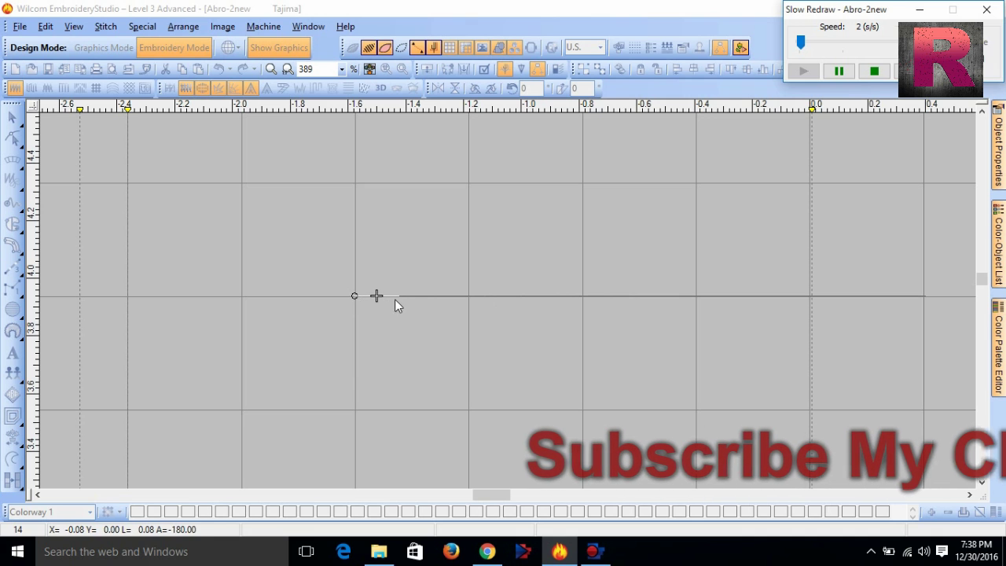
pyautogui.scroll(2, 394, 300)
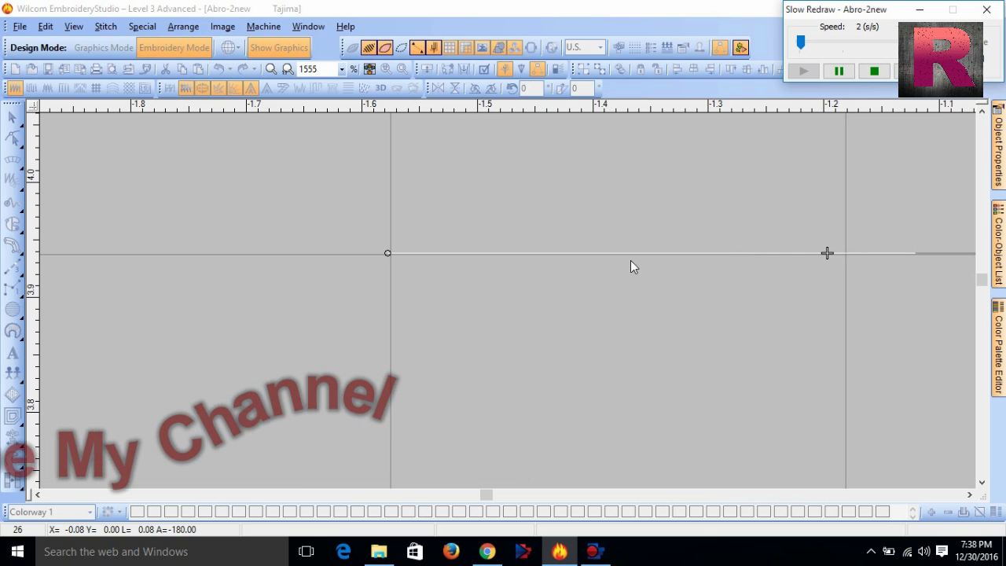
pyautogui.scroll(-1, 805, 252)
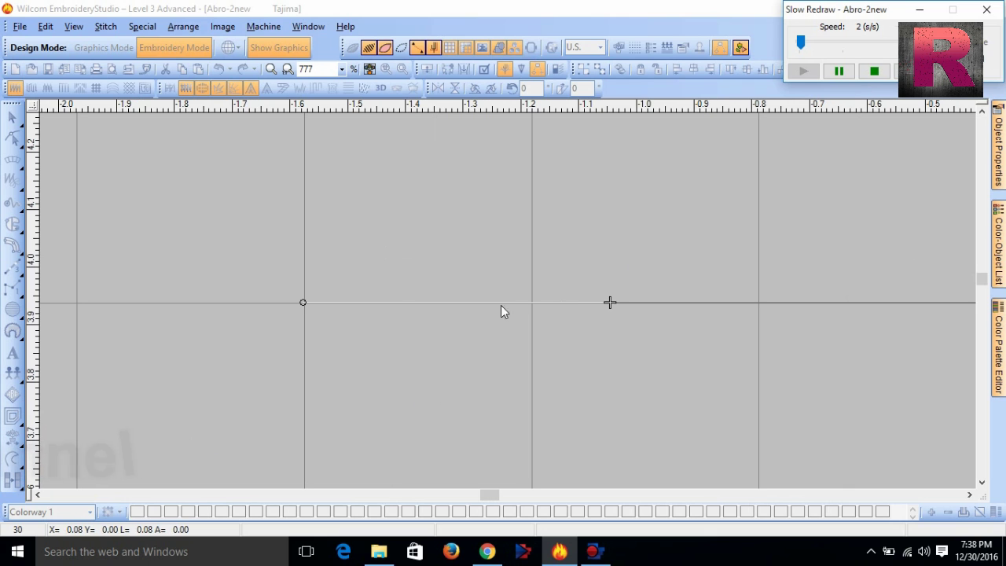
pyautogui.click(874, 71)
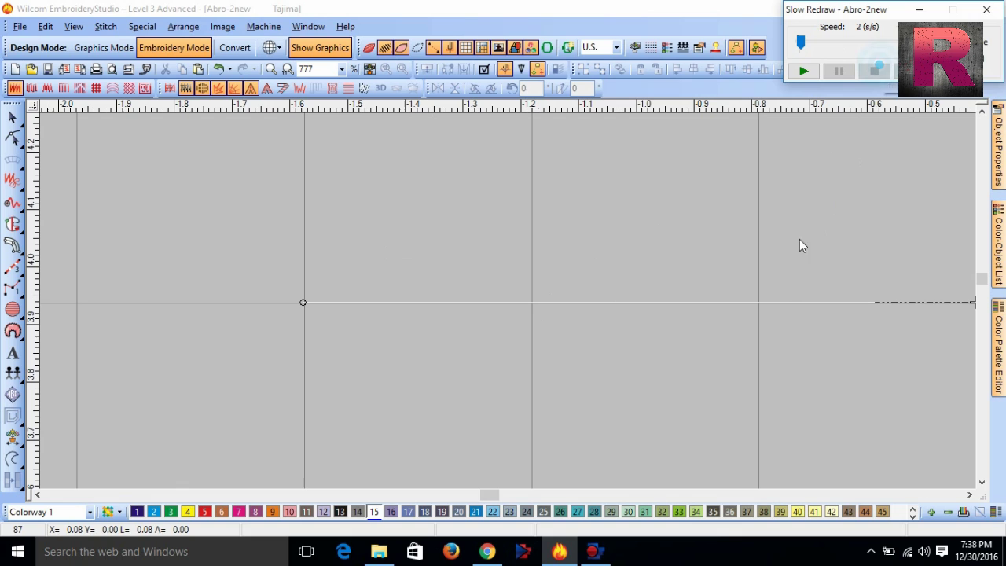
# Turn the realistic thread display back on and examine the finished Triple Run stitches along the line
pyautogui.click(378, 51)
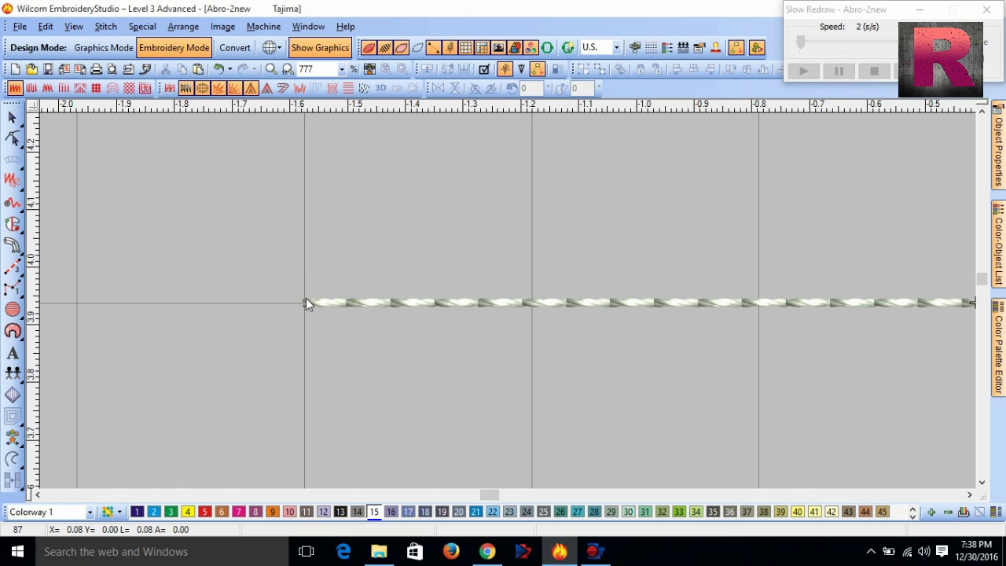
pyautogui.scroll(-1, 495, 303)
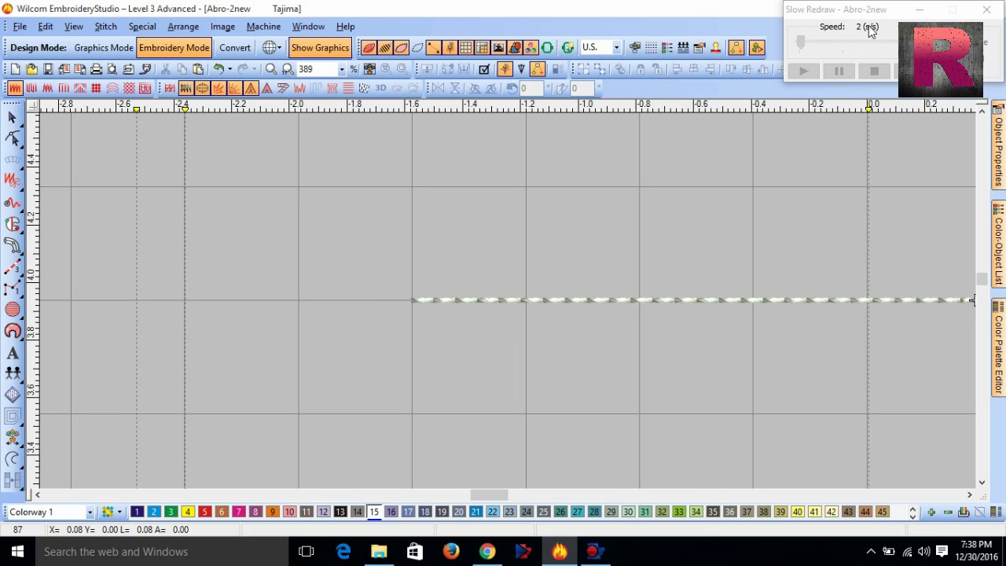
pyautogui.scroll(-2, 646, 278)
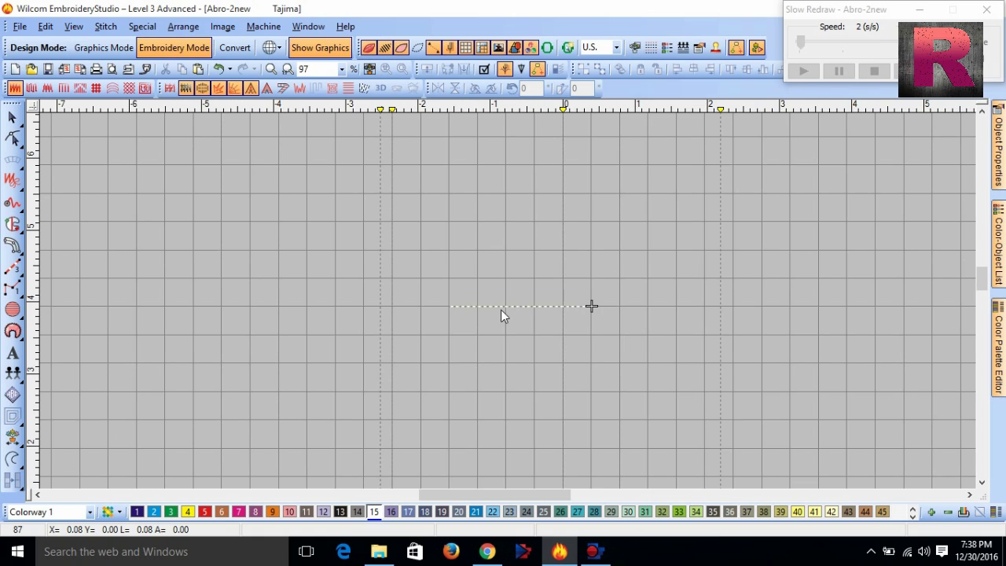
pyautogui.scroll(1, 500, 310)
pyautogui.scroll(1, 507, 302)
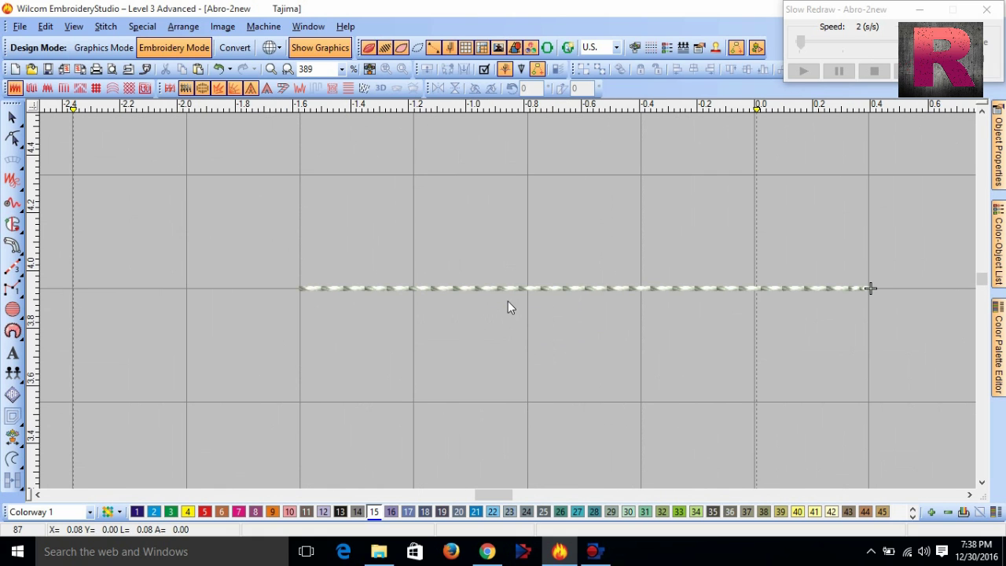
# Select the Triple Run line and delete it
pyautogui.click(12, 117)
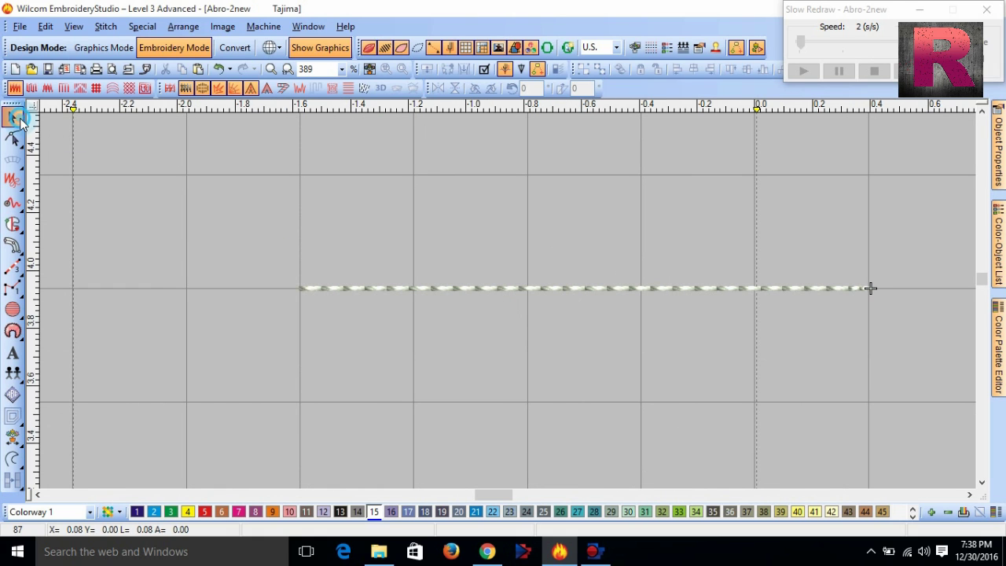
pyautogui.click(592, 289)
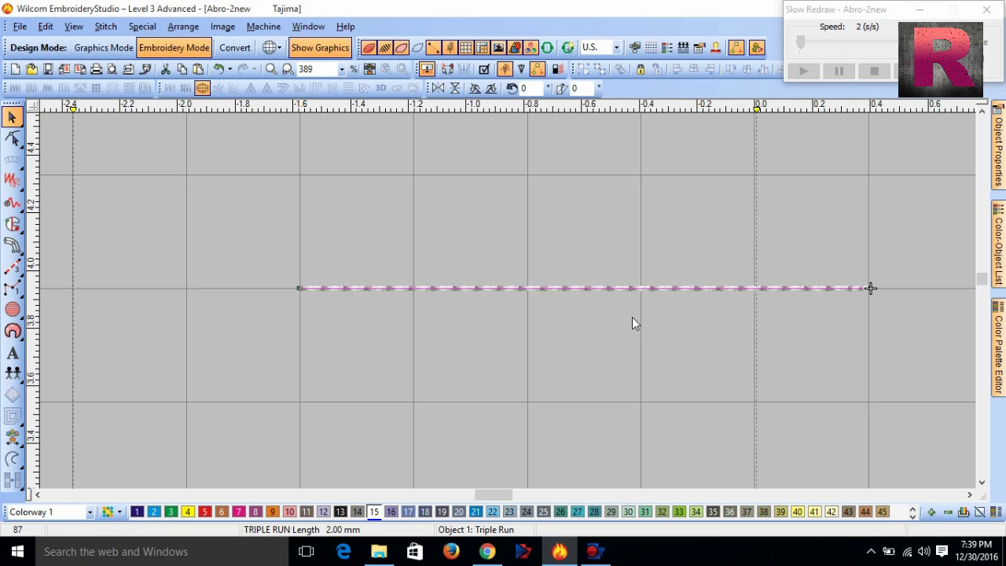
pyautogui.press('Delete')
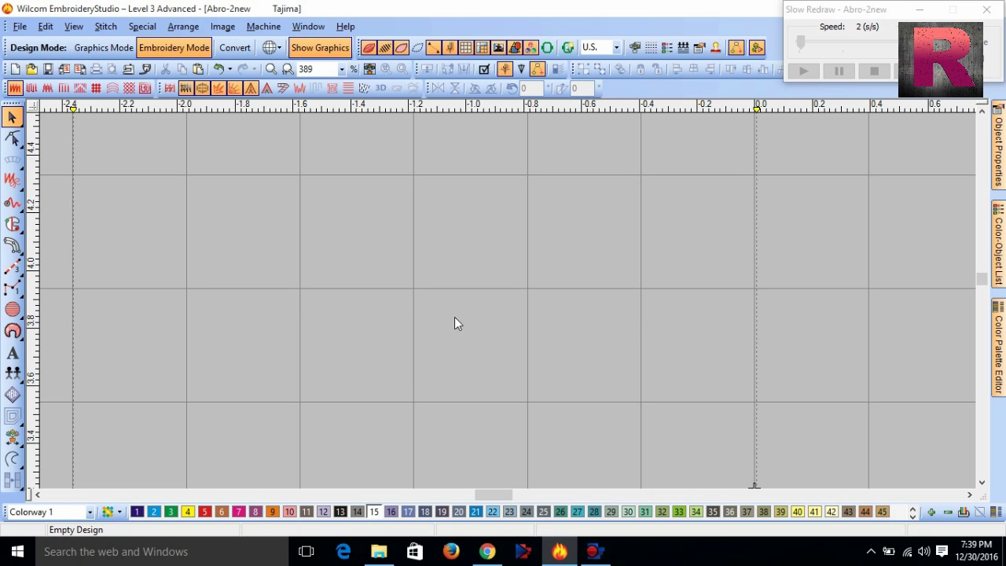
# Digitize a horizontal Backstitch line about 1.6 in long, ending at the vertical zero axis
pyautogui.click(13, 275)
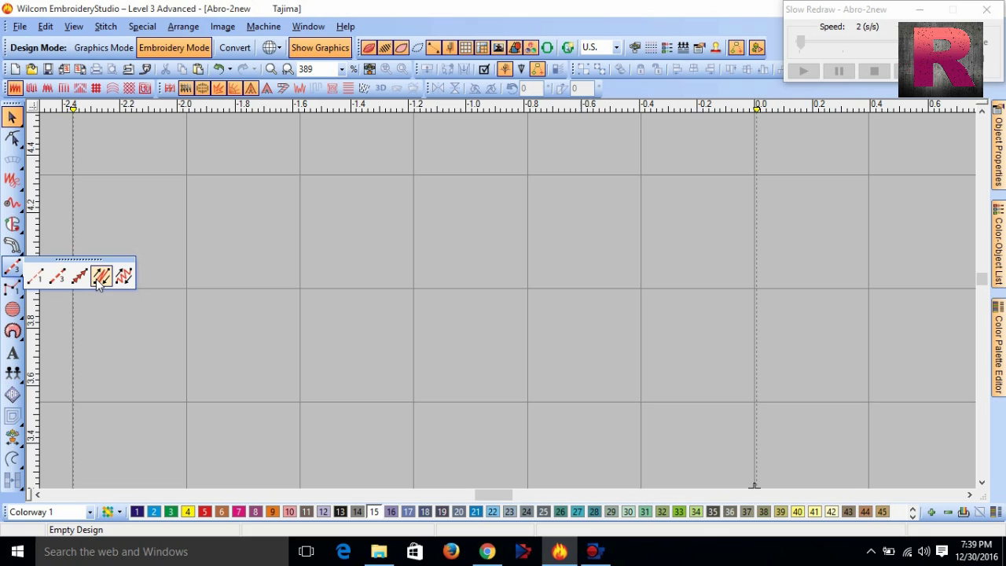
pyautogui.click(101, 277)
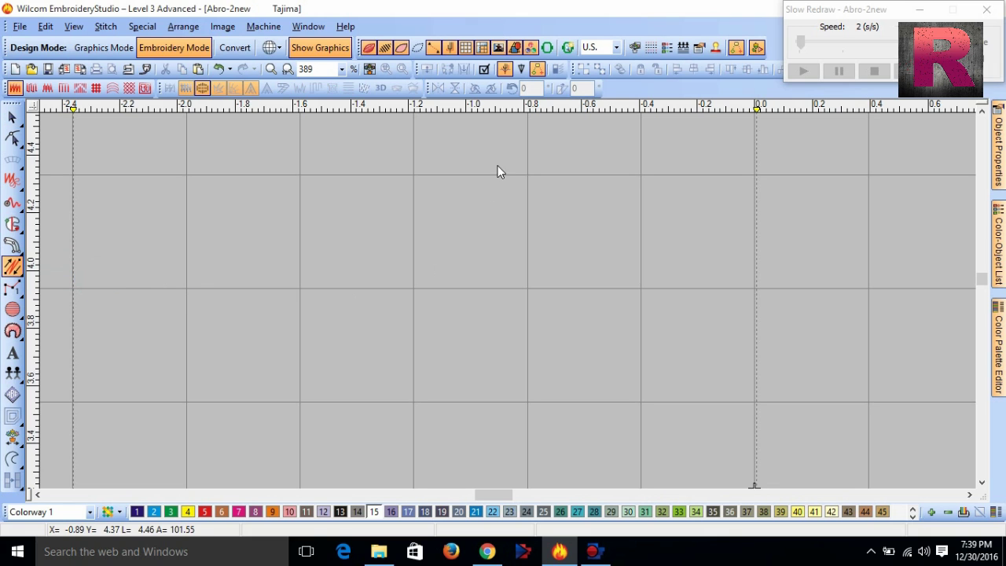
pyautogui.hotkey('shift', 'z')
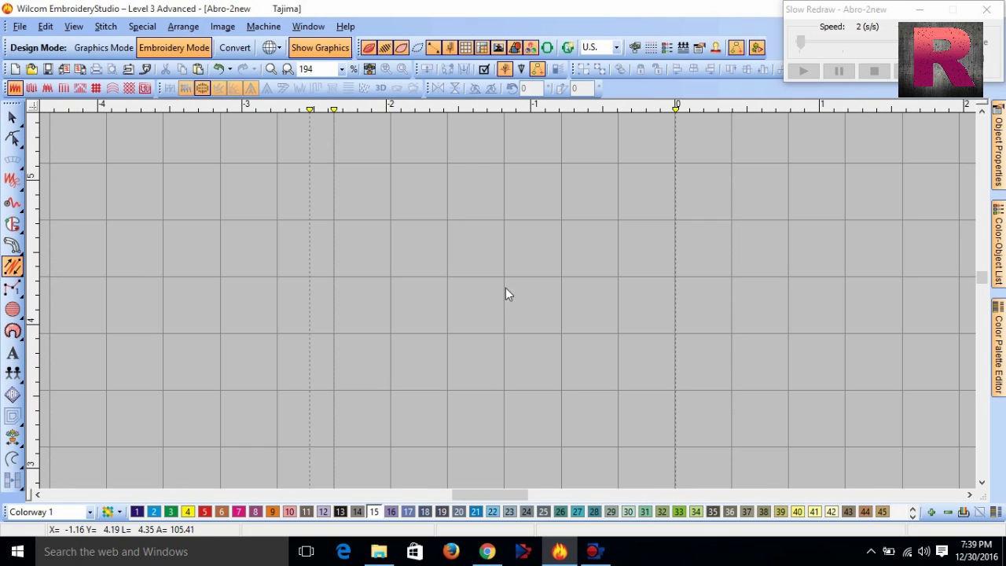
pyautogui.click(447, 219)
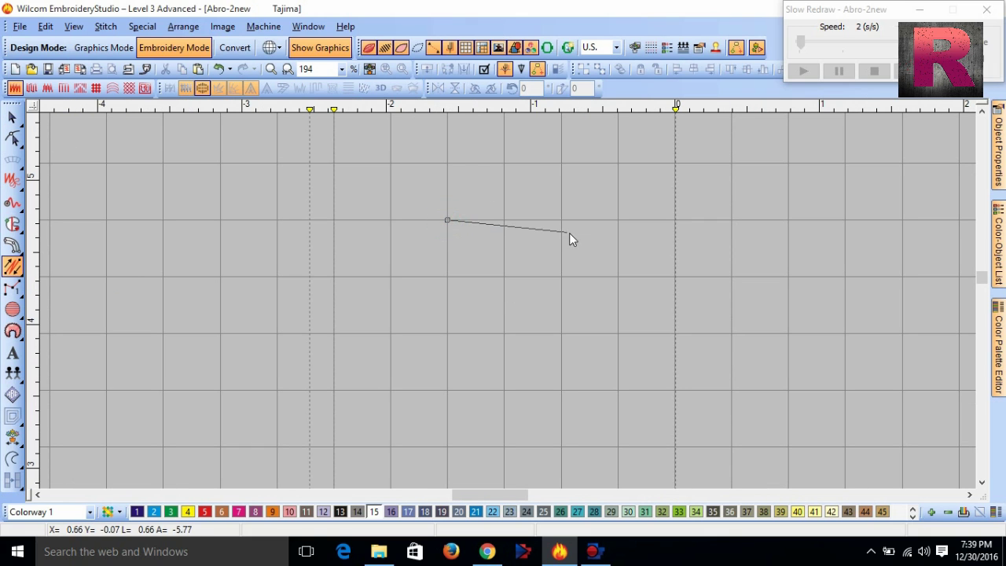
pyautogui.click(673, 218)
pyautogui.press('Return')
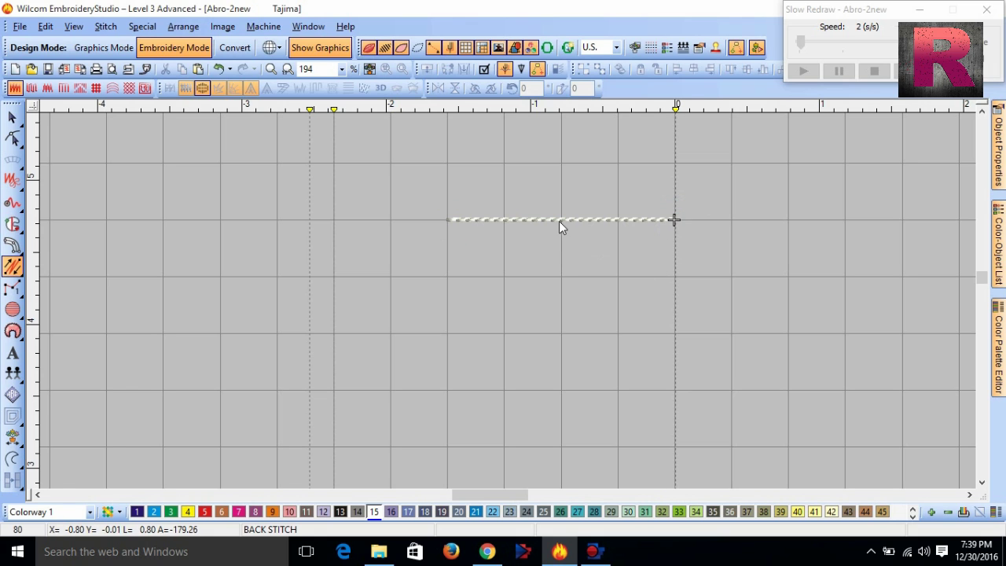
# Examine the Backstitch line up close along its length, and delete it
pyautogui.press('0')
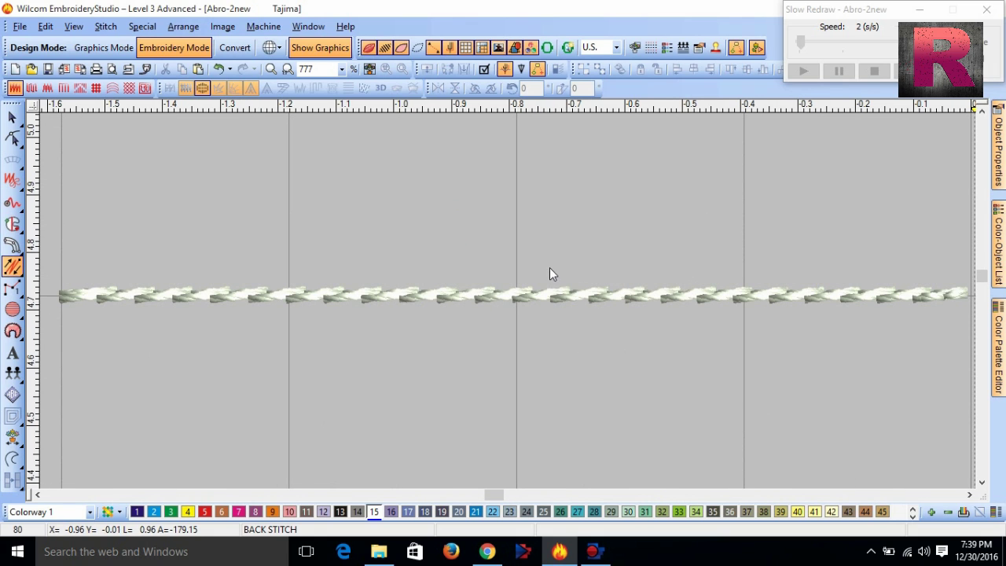
pyautogui.hotkey('shift', 'z')
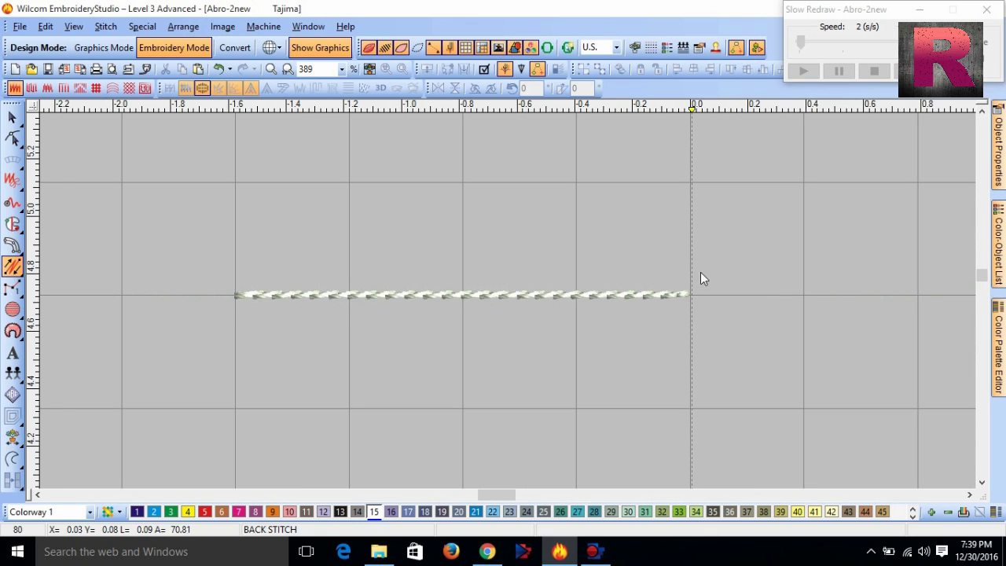
pyautogui.press('z')
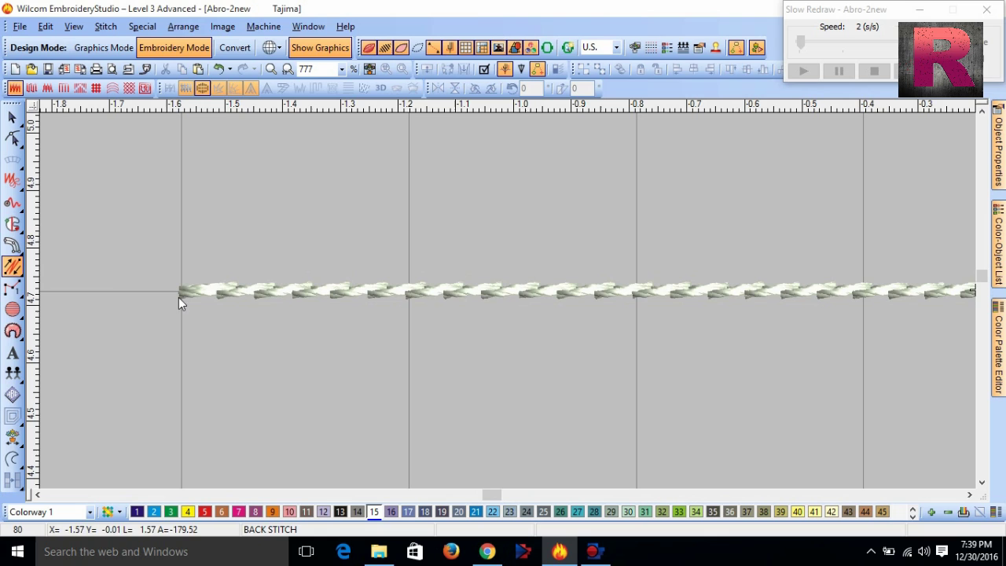
pyautogui.click(12, 116)
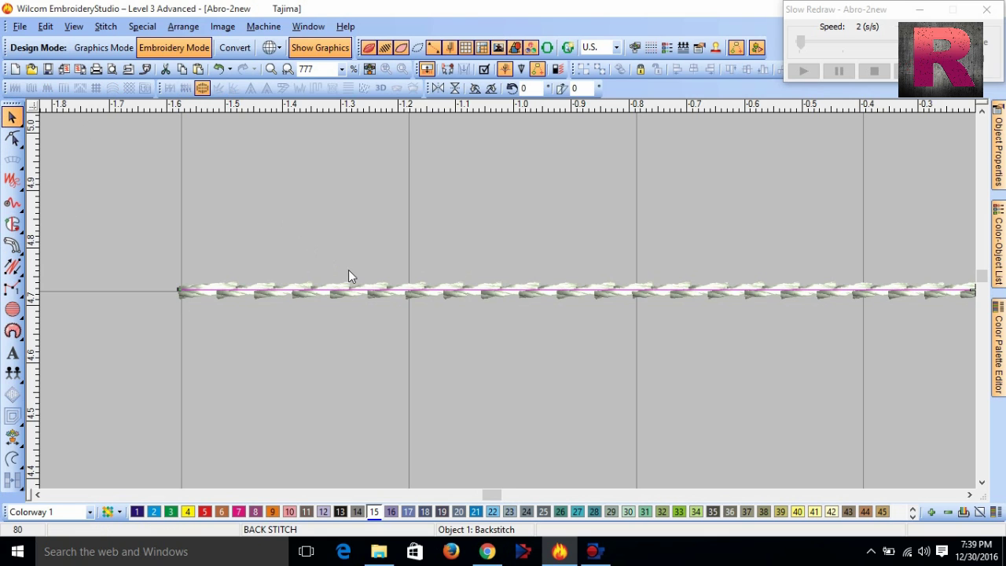
pyautogui.press('Delete')
# Digitize a downward-sloping Stemstitch line about 1.2 in long, ending just short of the vertical zero axis
pyautogui.moveTo(11, 275)
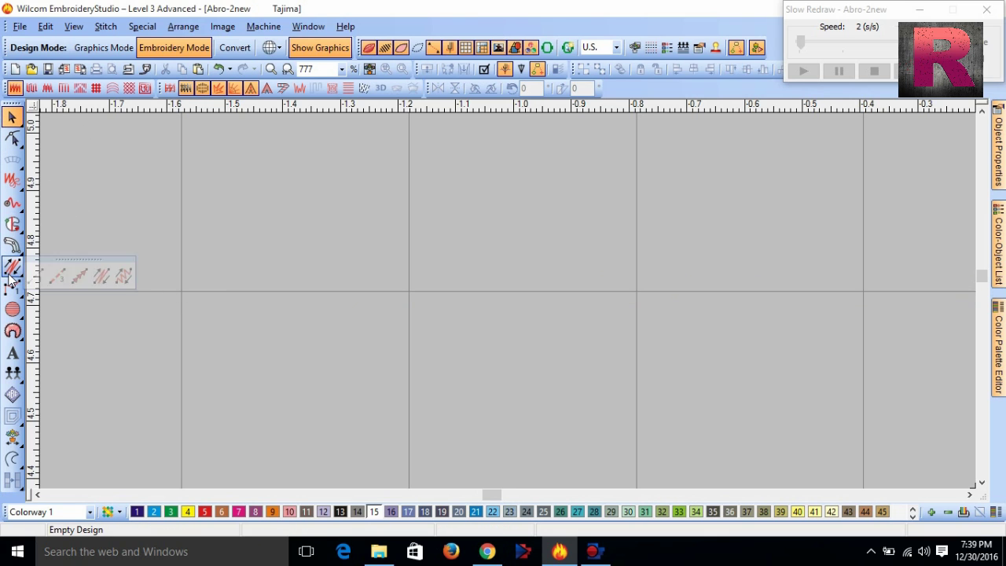
pyautogui.click(122, 275)
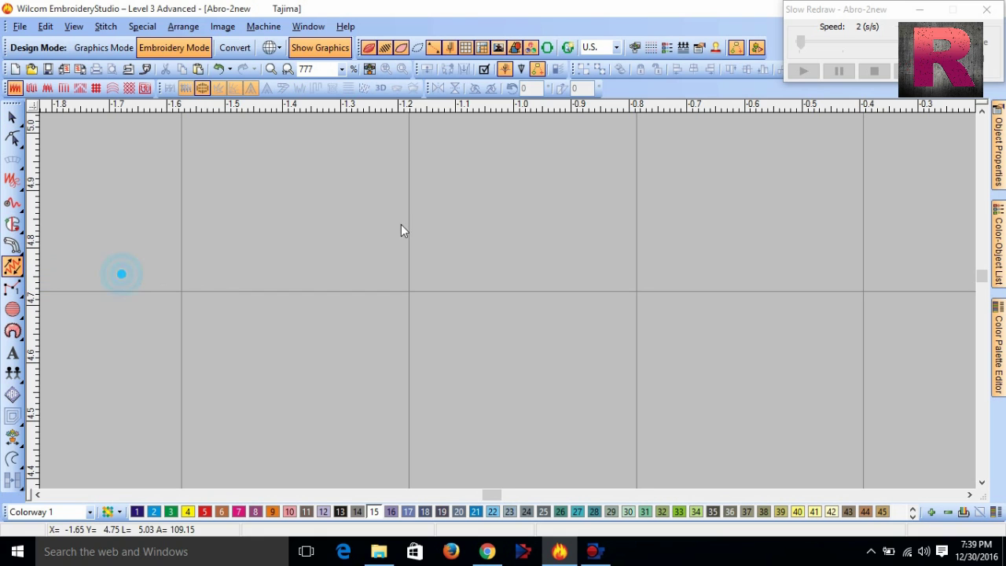
pyautogui.scroll(-1, 483, 244)
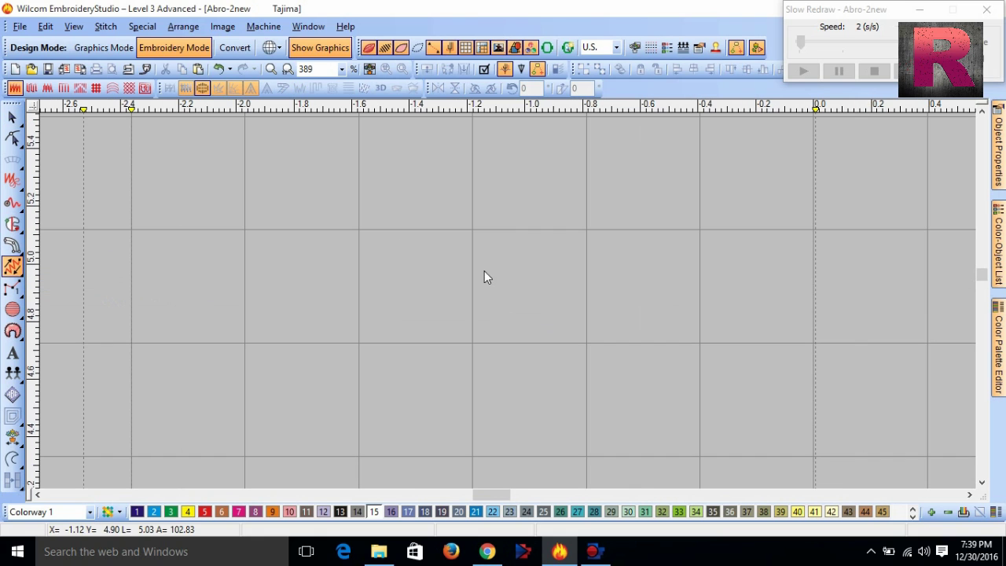
pyautogui.click(472, 227)
pyautogui.click(805, 297)
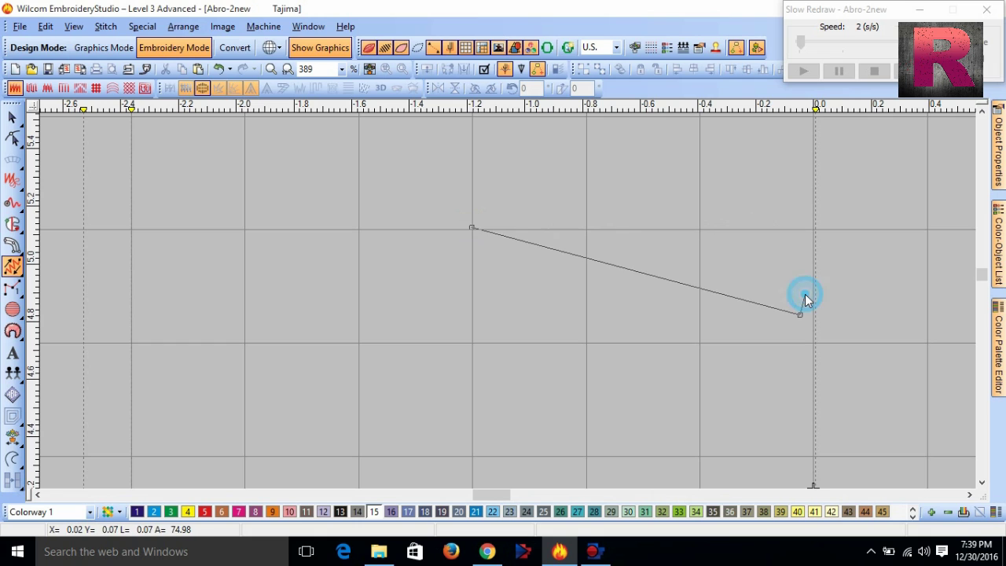
pyautogui.press('Return')
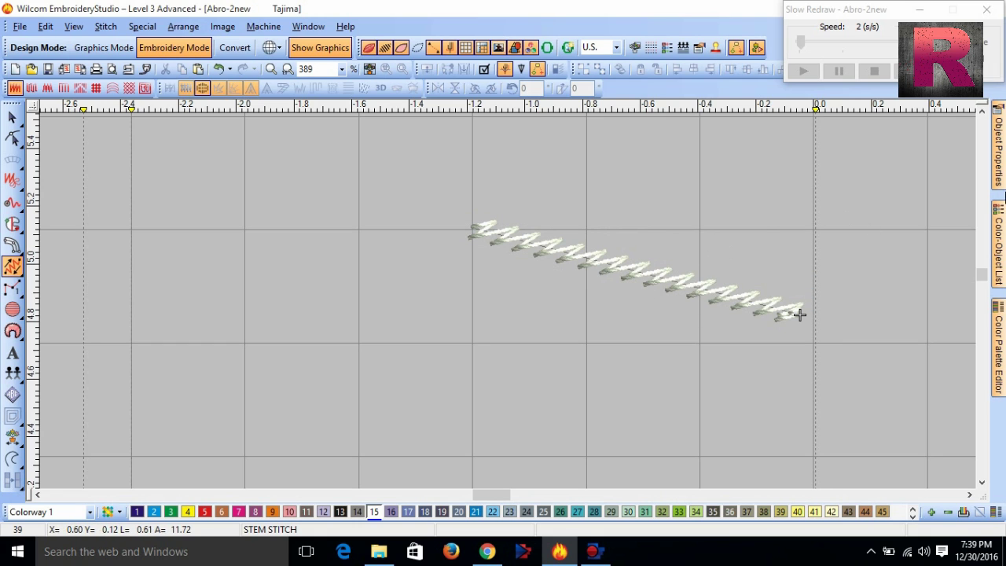
# Check the Stemstitch outline's thickness, spacing and angle settings, and delete the line
pyautogui.moveTo(1000, 161)
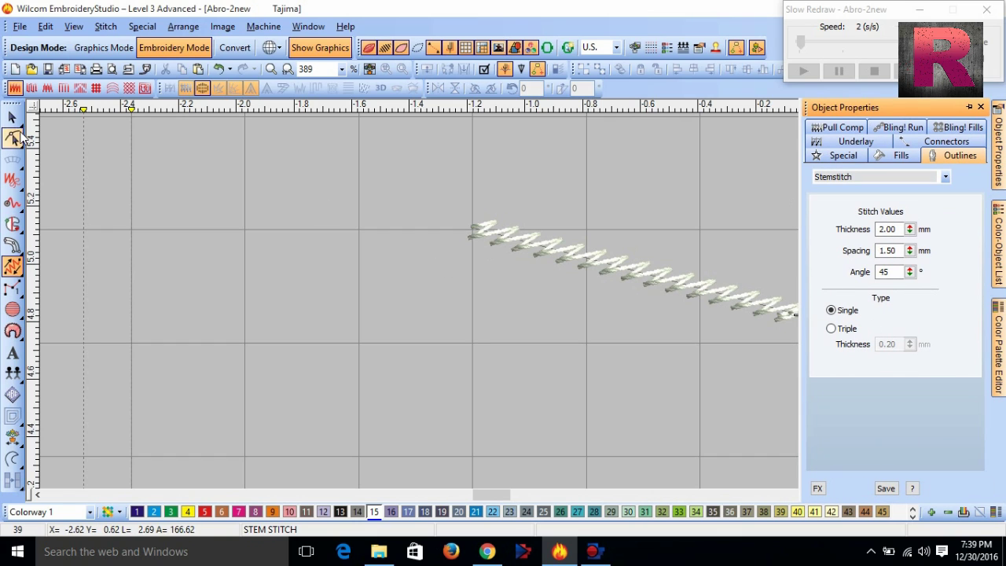
pyautogui.click(13, 117)
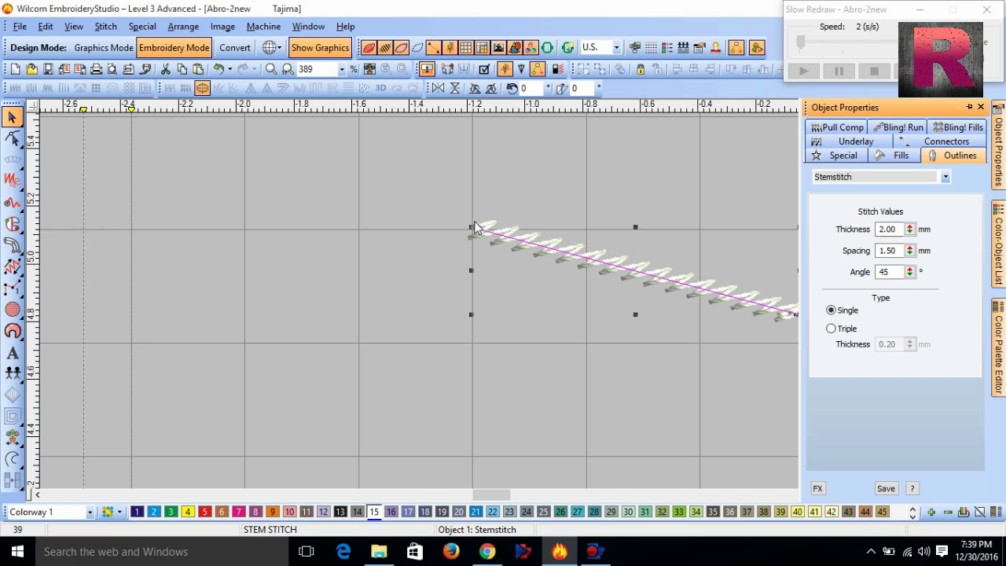
pyautogui.press('Delete')
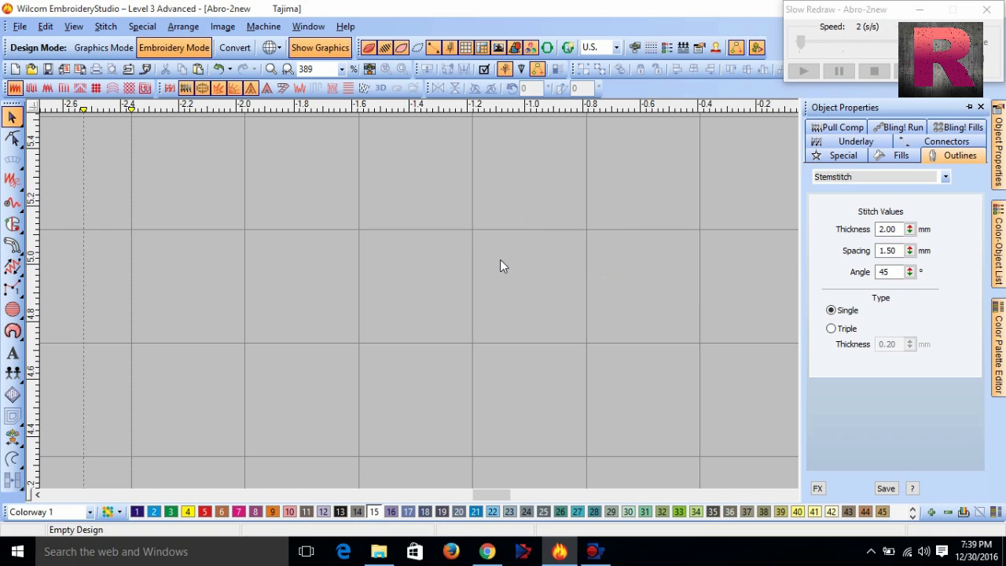
# Digitize a multi-point angular path with the single Manual stitch tool, placing each needle point individually
pyautogui.click(15, 292)
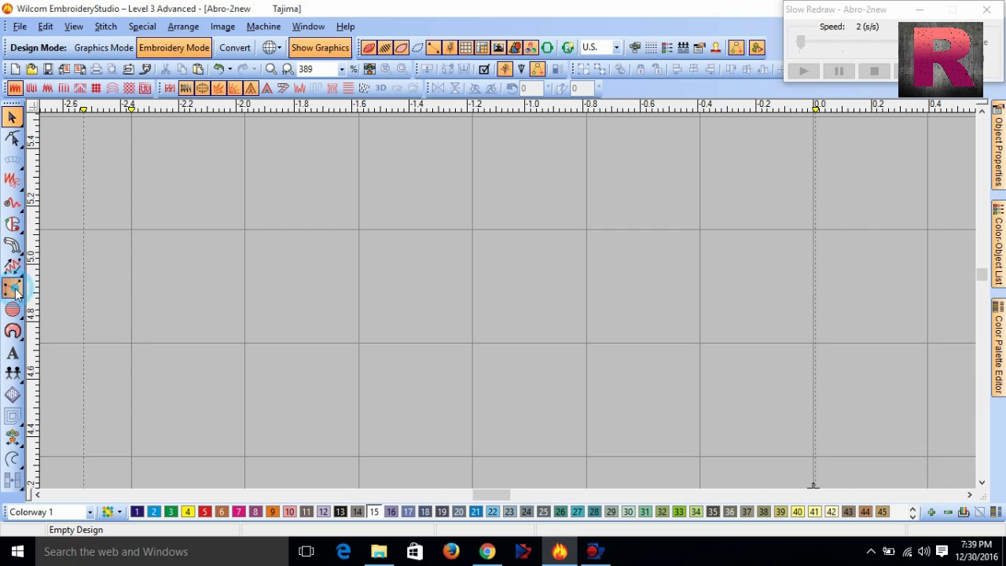
pyautogui.click(15, 293)
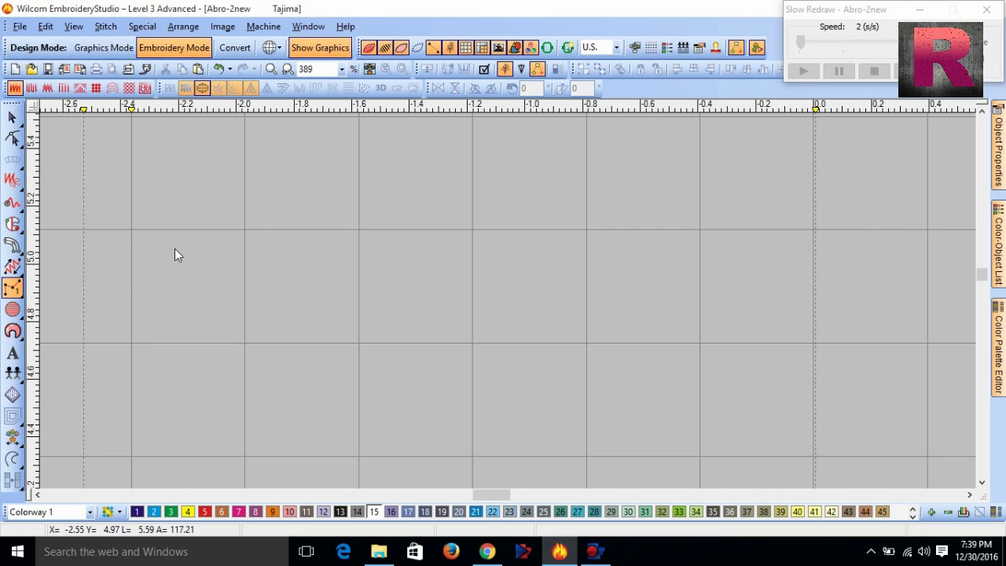
pyautogui.click(473, 231)
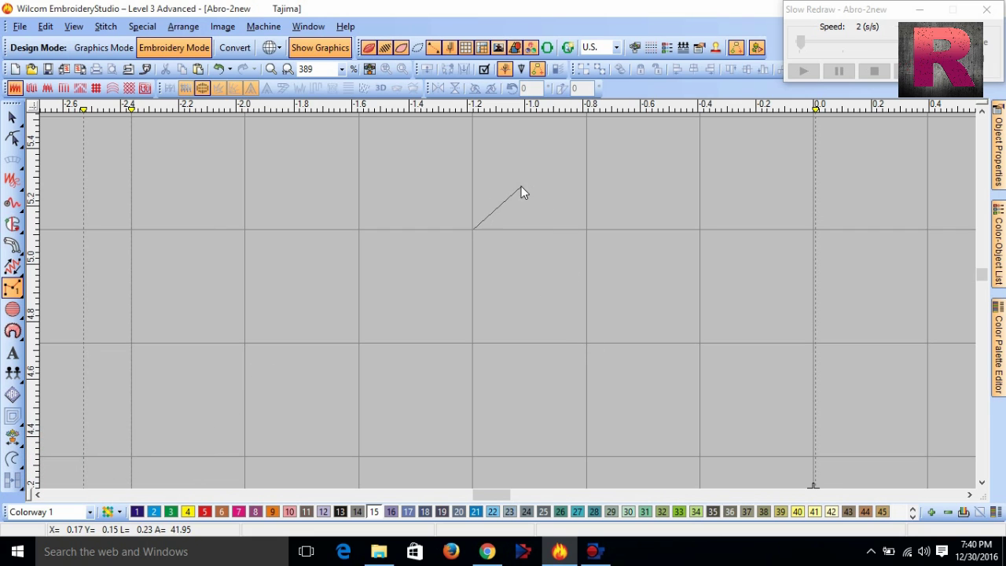
pyautogui.press('Escape')
pyautogui.click(582, 172)
pyautogui.click(678, 224)
pyautogui.click(659, 351)
pyautogui.press('Return')
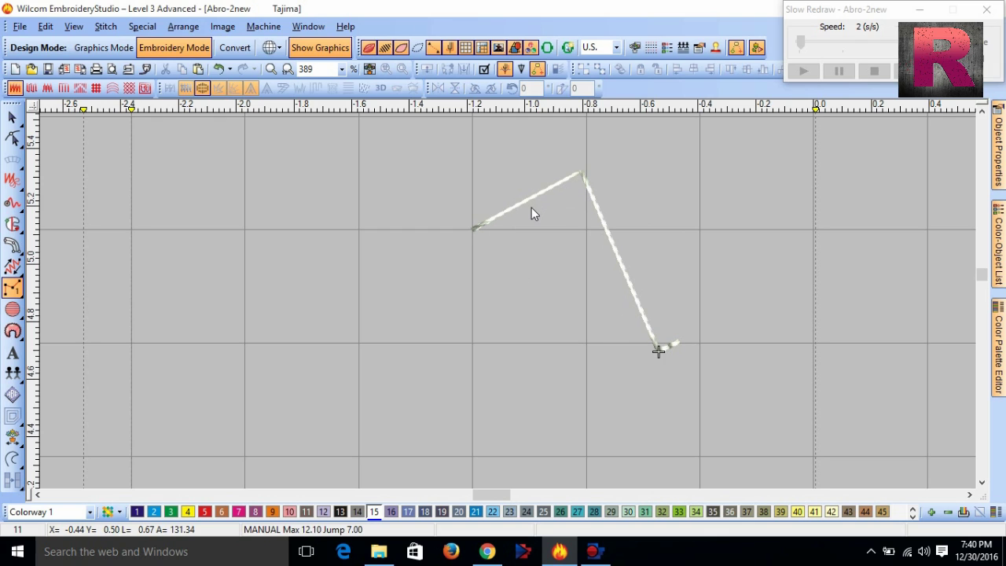
# Turn off the realistic thread display to inspect the Manual stitches, and delete the path
pyautogui.click(370, 47)
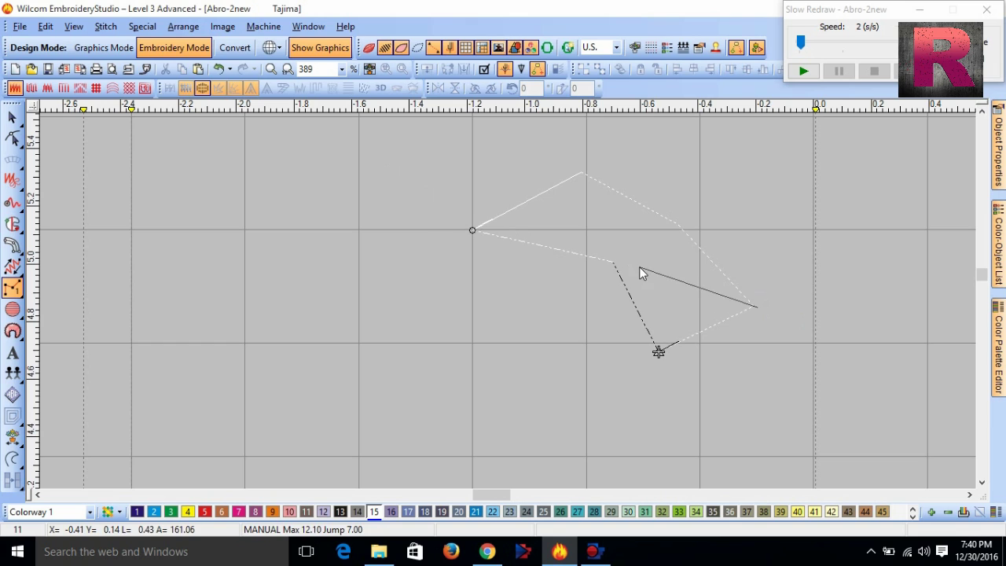
pyautogui.press('Return')
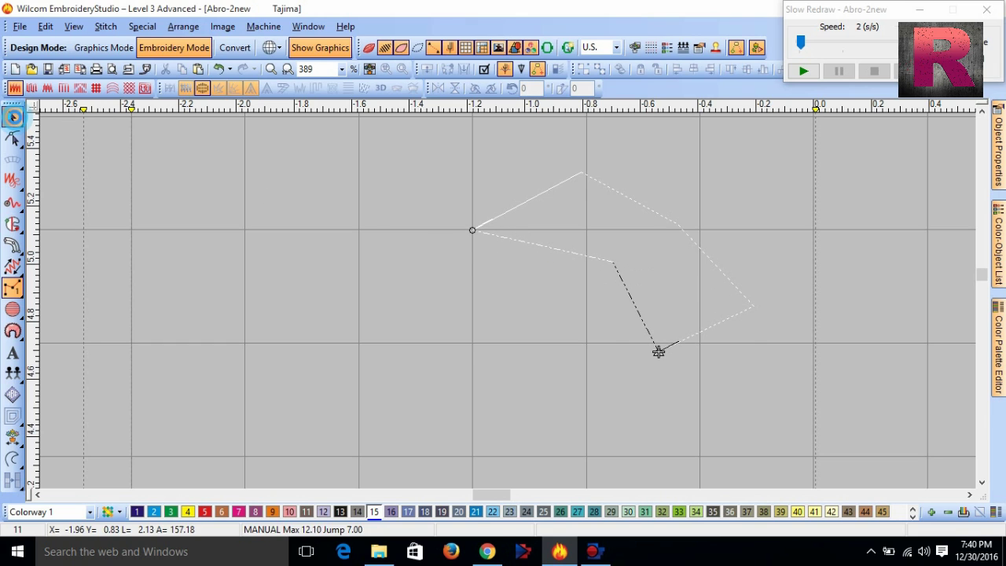
pyautogui.press('Escape')
pyautogui.press('Delete')
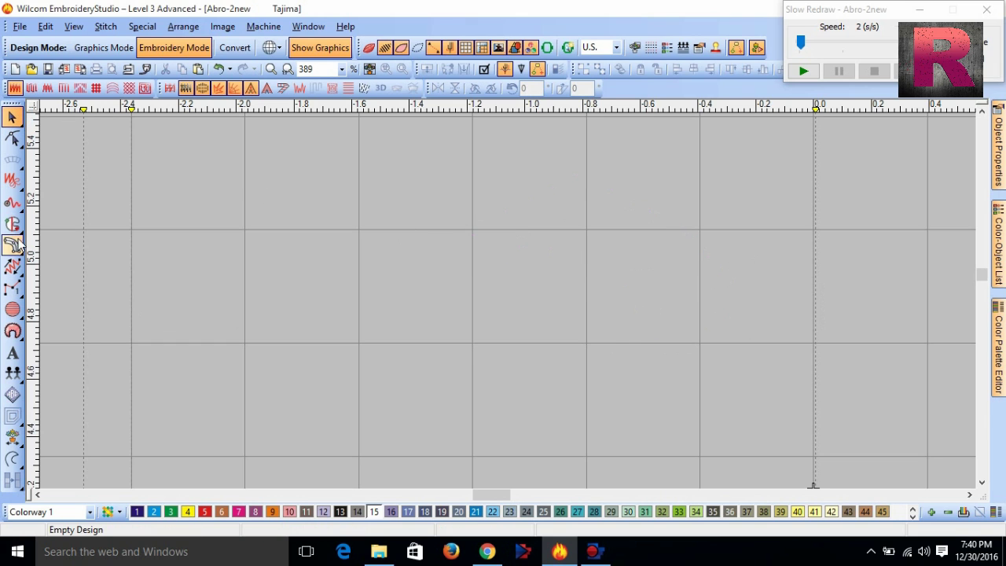
pyautogui.moveTo(6, 290)
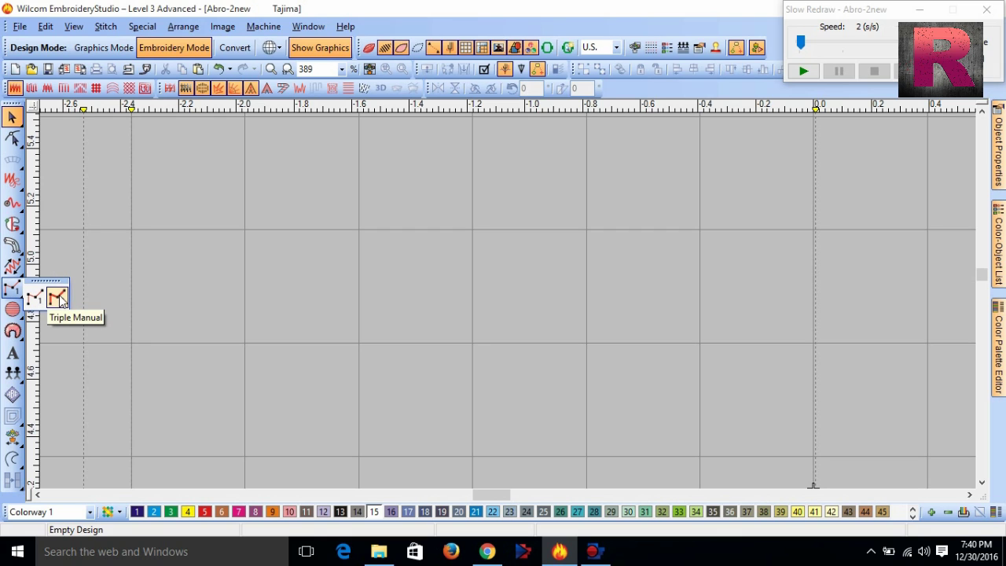
pyautogui.click(12, 117)
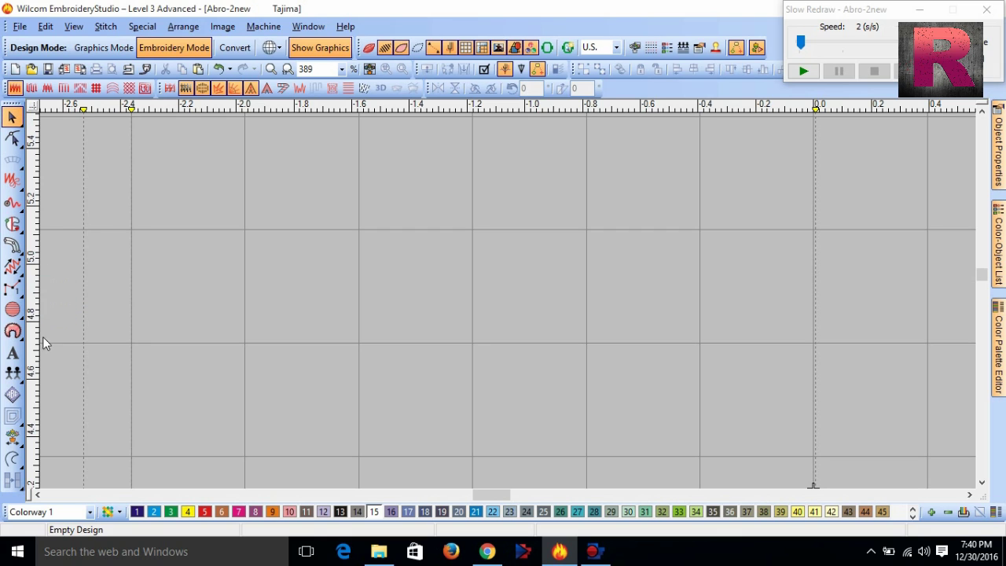
# Digitize a satin-filled circle about 0.6 in across with the Circle tool
pyautogui.click(13, 311)
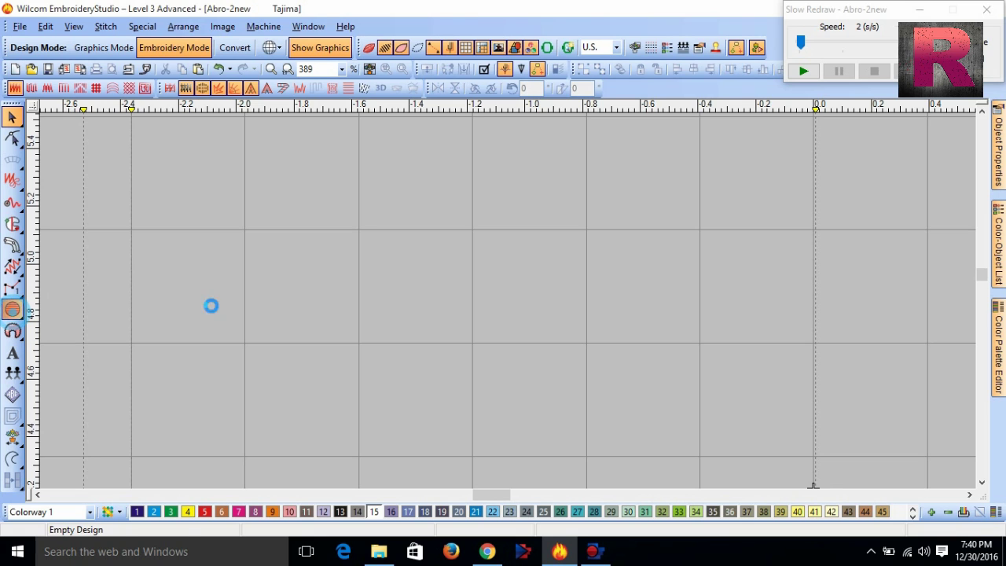
pyautogui.click(472, 229)
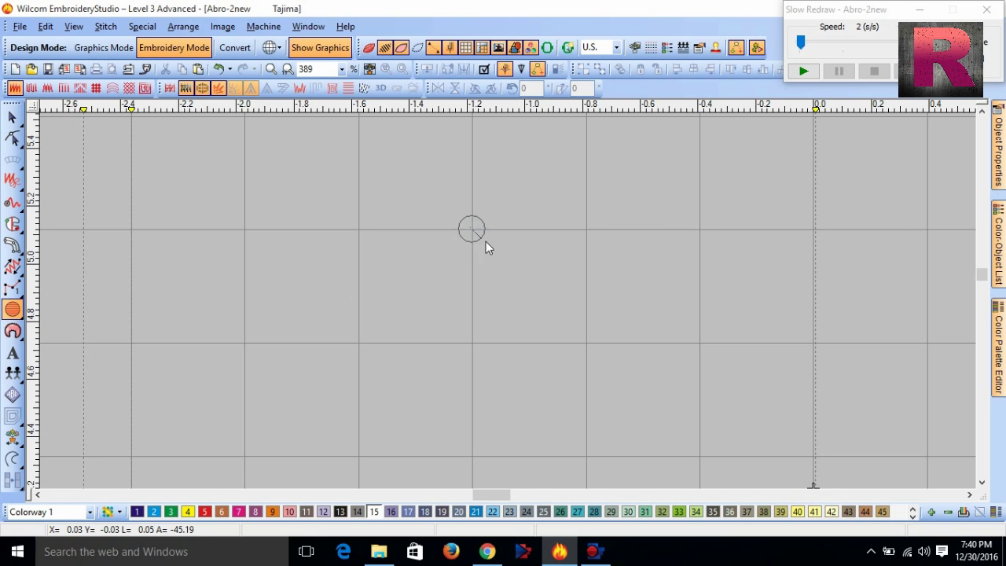
pyautogui.click(539, 296)
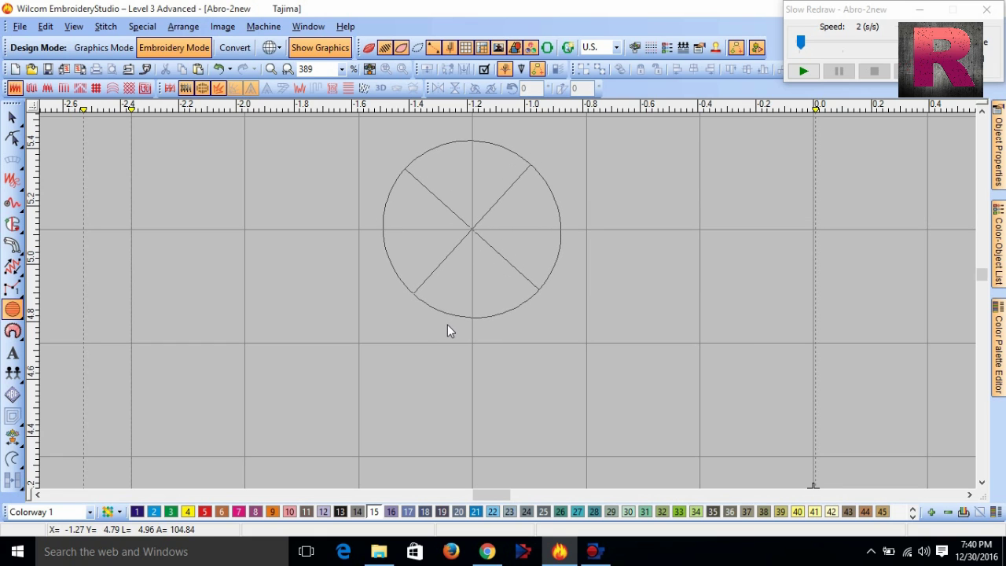
pyautogui.press('Return')
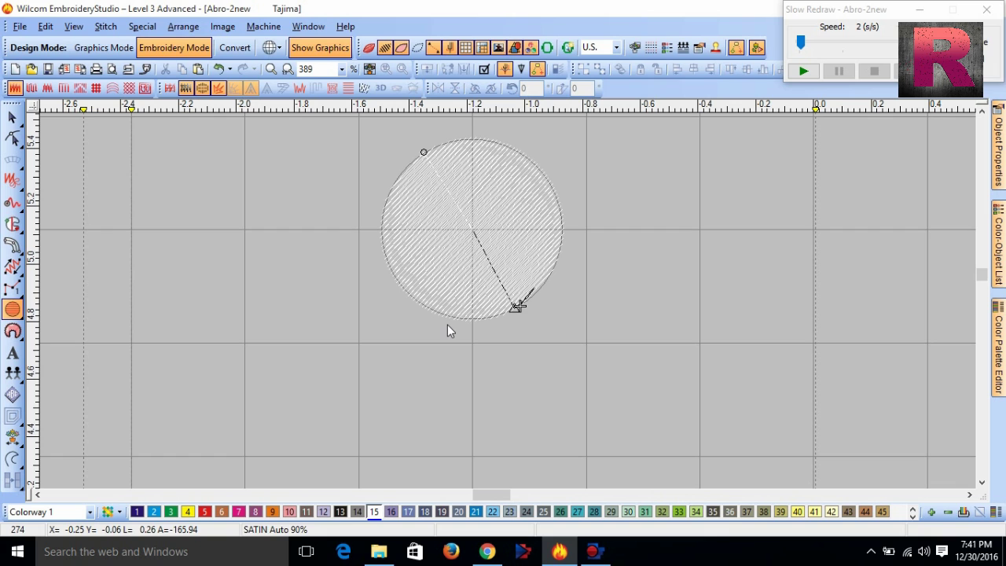
# Select the satin circle and scale it down to about 0.2 in across
pyautogui.click(12, 116)
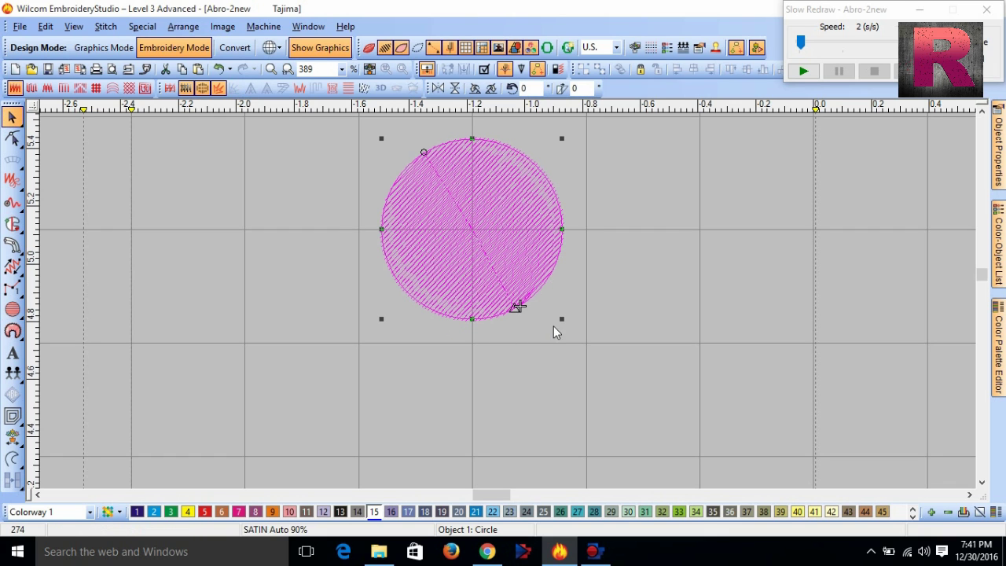
pyautogui.moveTo(562, 319); pyautogui.dragTo(479, 277)
pyautogui.scroll(3, 479, 277)
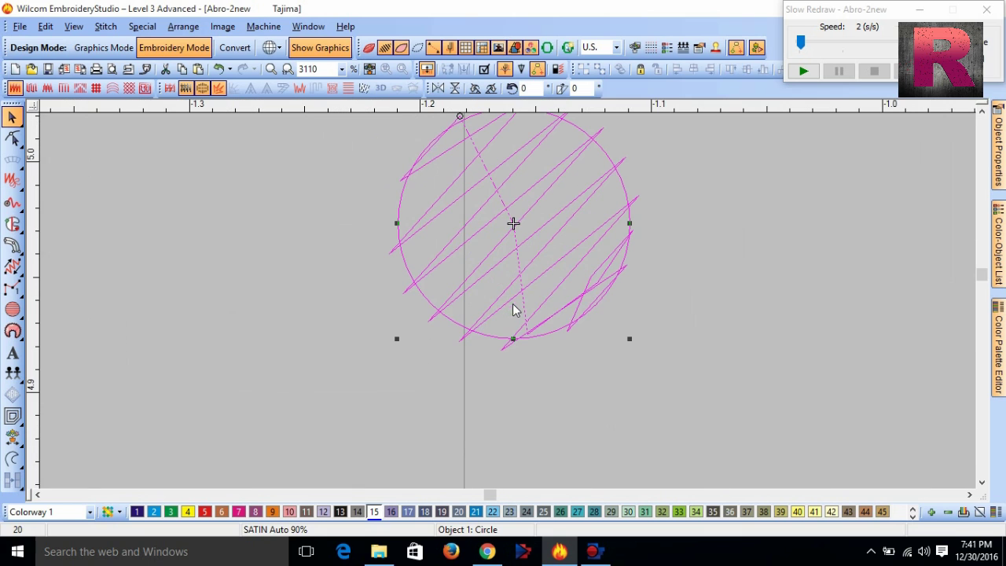
pyautogui.moveTo(629, 337); pyautogui.dragTo(682, 421)
pyautogui.scroll(-3, 412, 207)
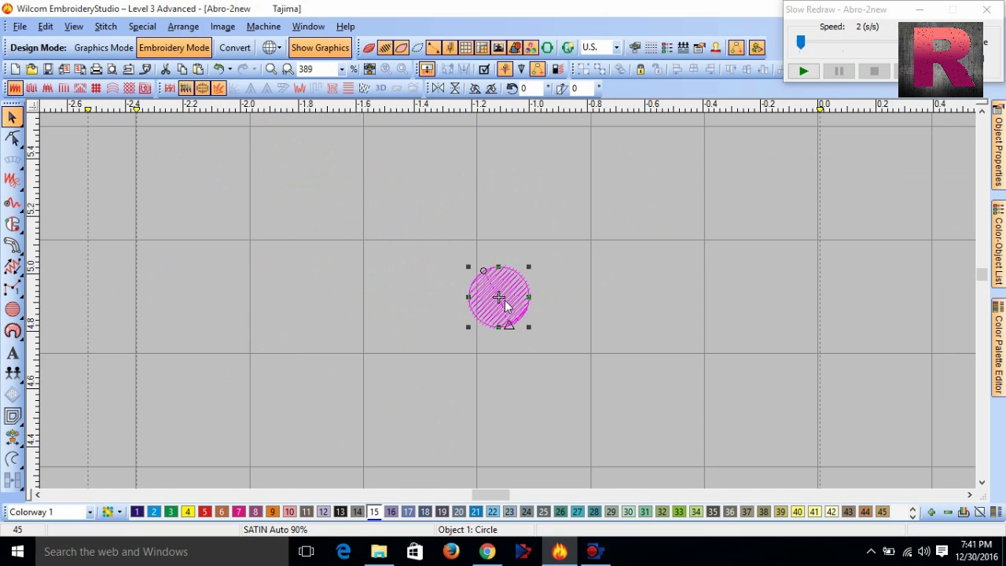
# Trace the satin circle's outline with the Complex Fill tool, using four curve points and closing at the start, and generate the fill
pyautogui.click(14, 116)
pyautogui.scroll(1, 508, 306)
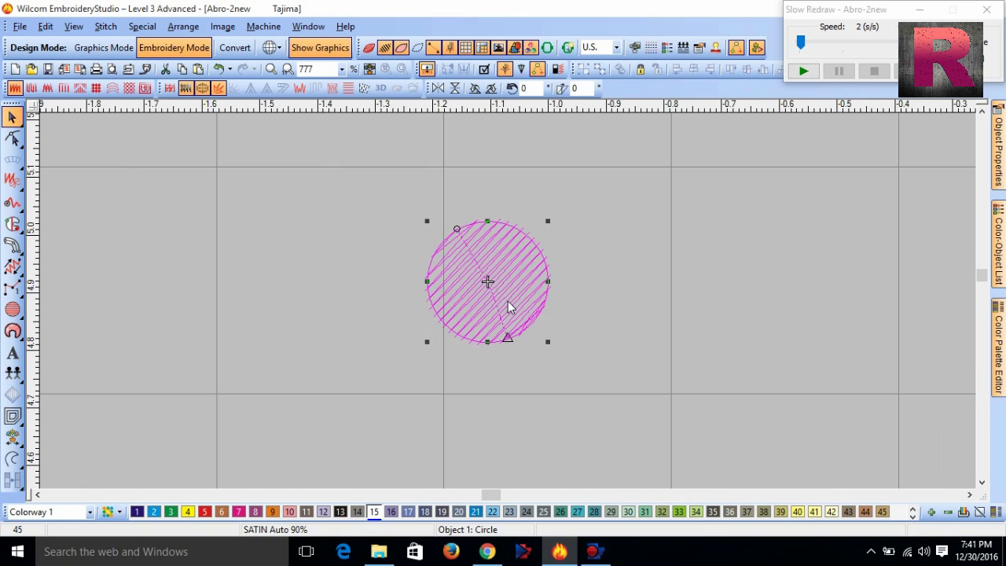
pyautogui.press('h')
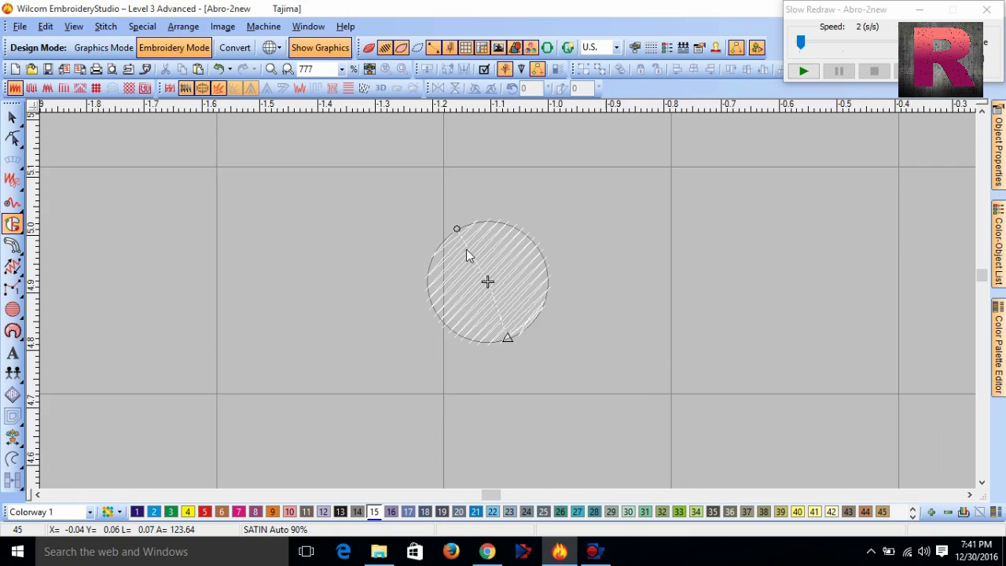
pyautogui.scroll(1, 467, 251)
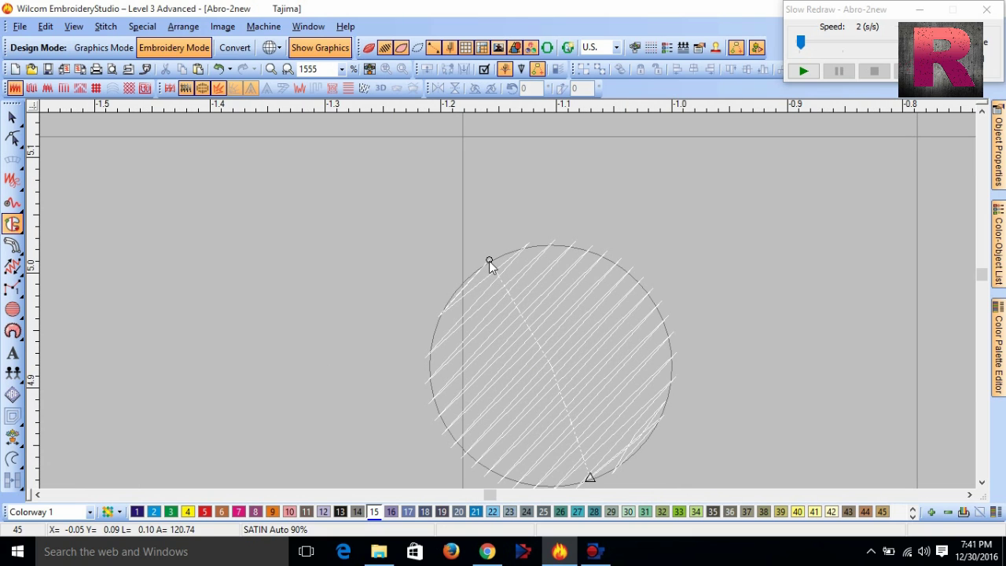
pyautogui.moveTo(489, 261); pyautogui.dragTo(641, 289)
pyautogui.click(639, 284)
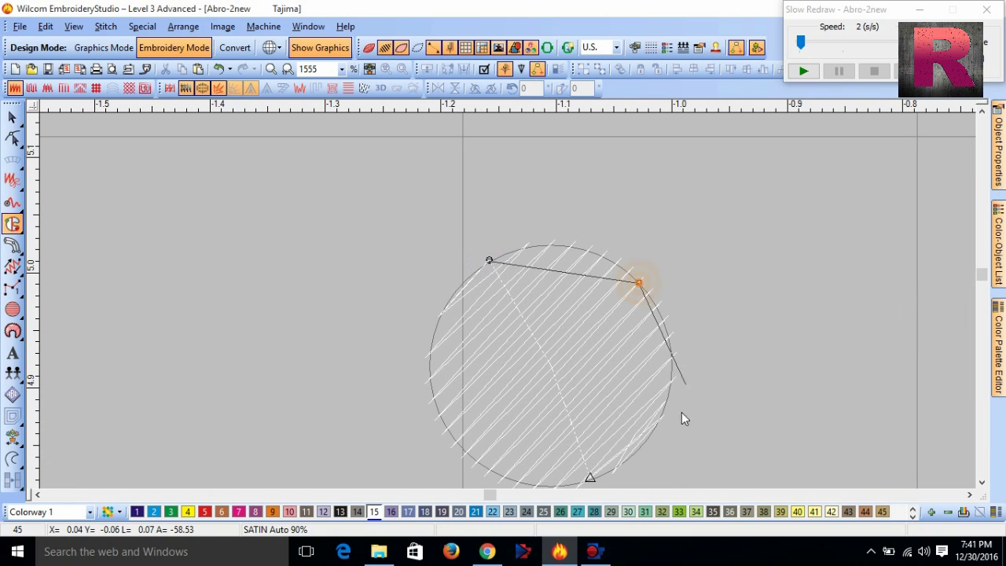
pyautogui.click(642, 450)
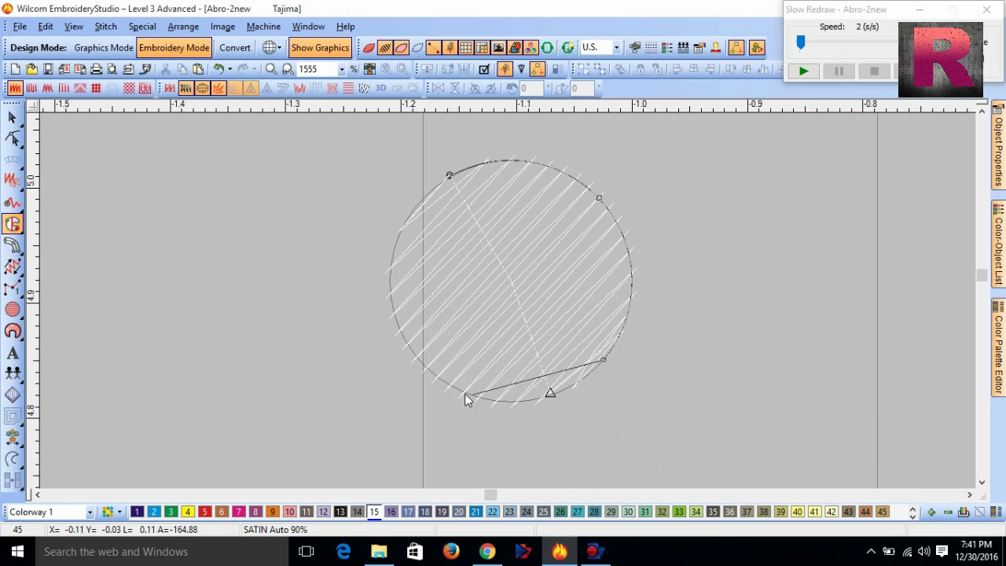
pyautogui.click(418, 358)
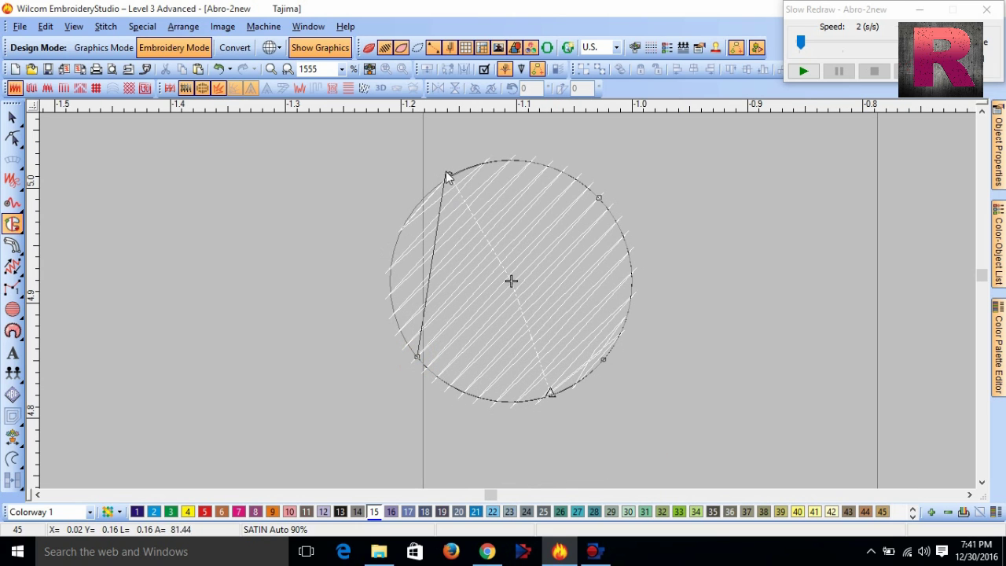
pyautogui.click(448, 175)
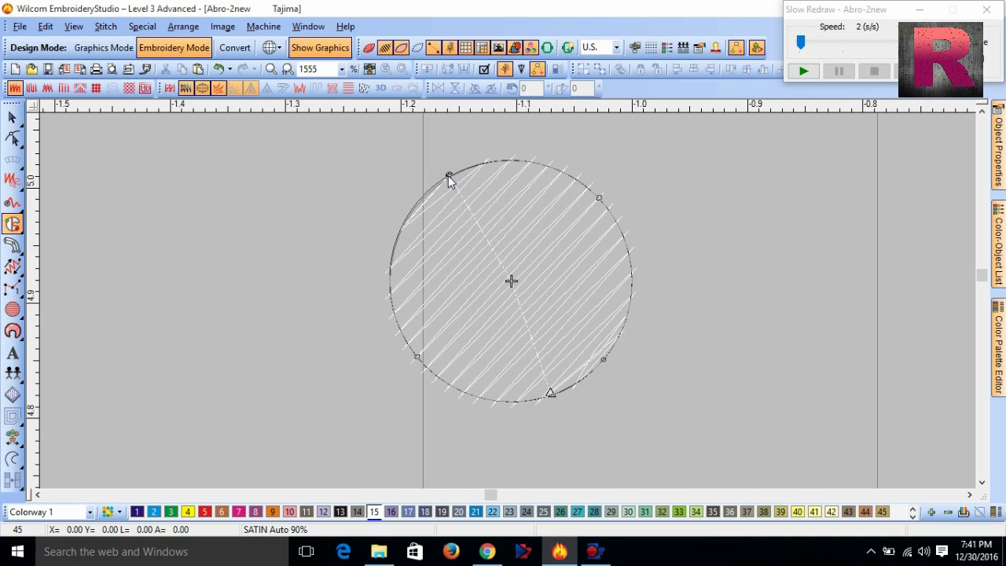
pyautogui.moveTo(448, 175); pyautogui.dragTo(449, 177)
pyautogui.press('Return')
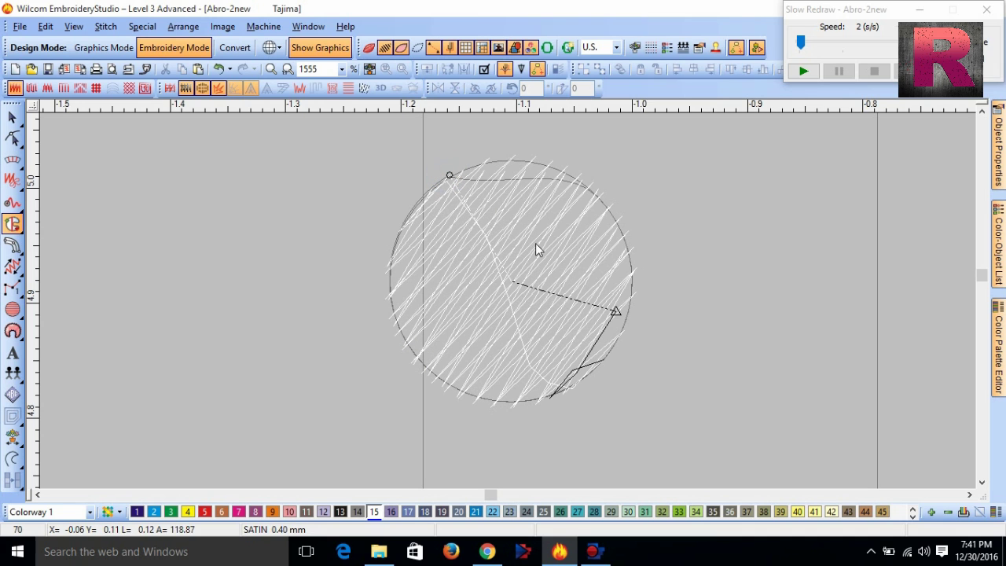
# Move the original satin circle away from the Complex Fill shape and delete it
pyautogui.click(11, 118)
pyautogui.moveTo(516, 231); pyautogui.dragTo(244, 225)
pyautogui.click(562, 227)
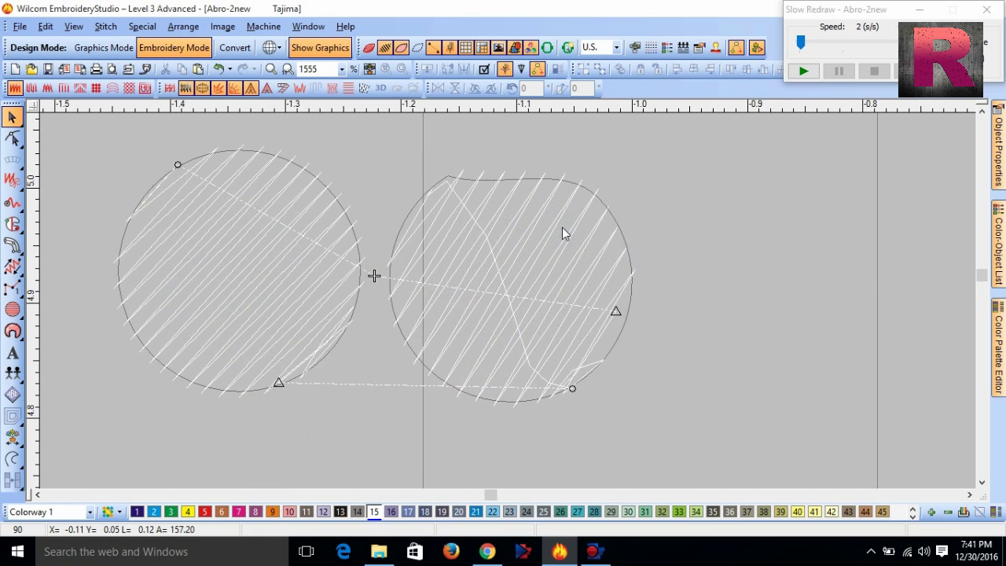
pyautogui.click(288, 258)
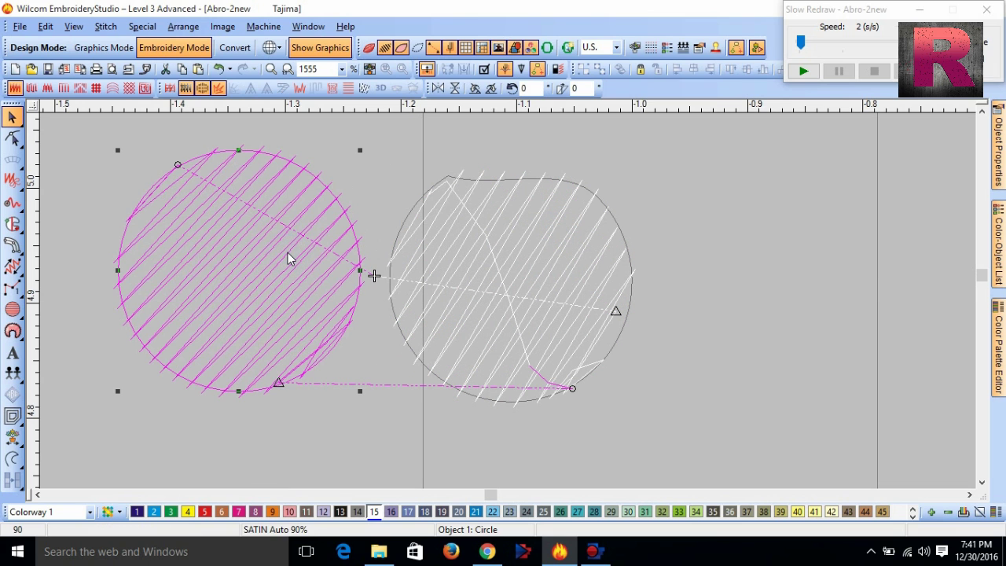
pyautogui.press('Delete')
# Reshape the start node of the Complex Fill object to round off its flattened upper edge
pyautogui.click(498, 235)
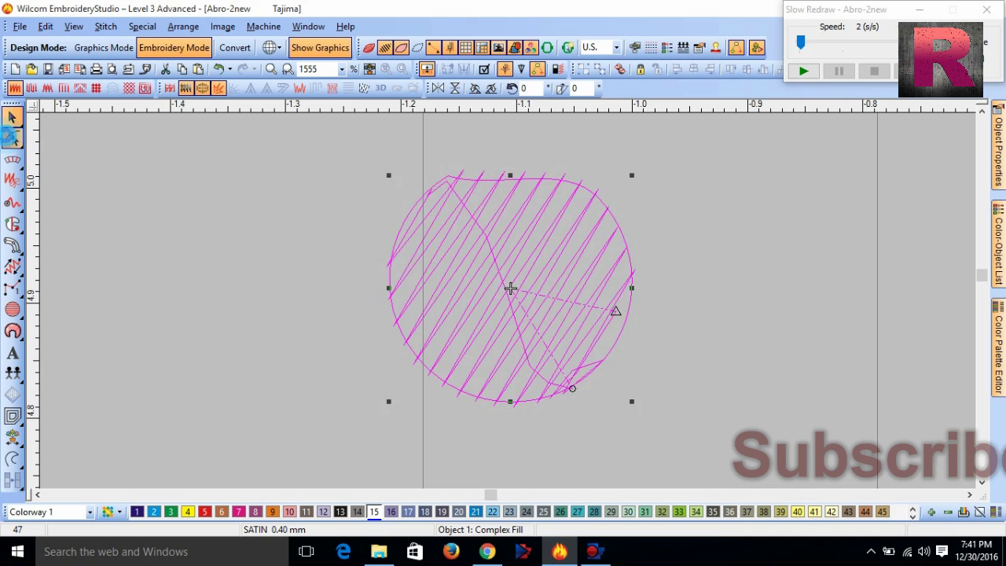
pyautogui.click(12, 138)
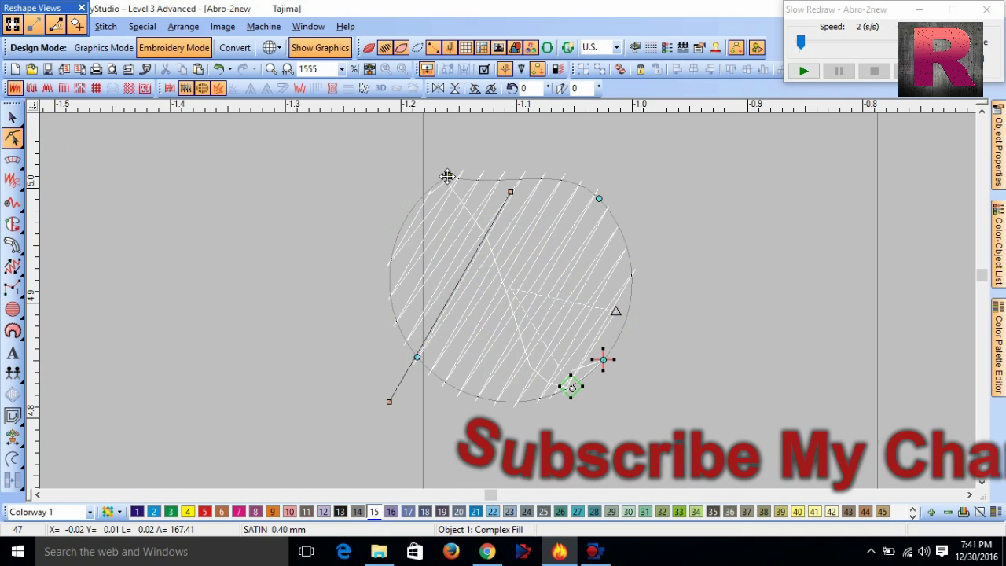
pyautogui.moveTo(447, 177); pyautogui.dragTo(450, 175)
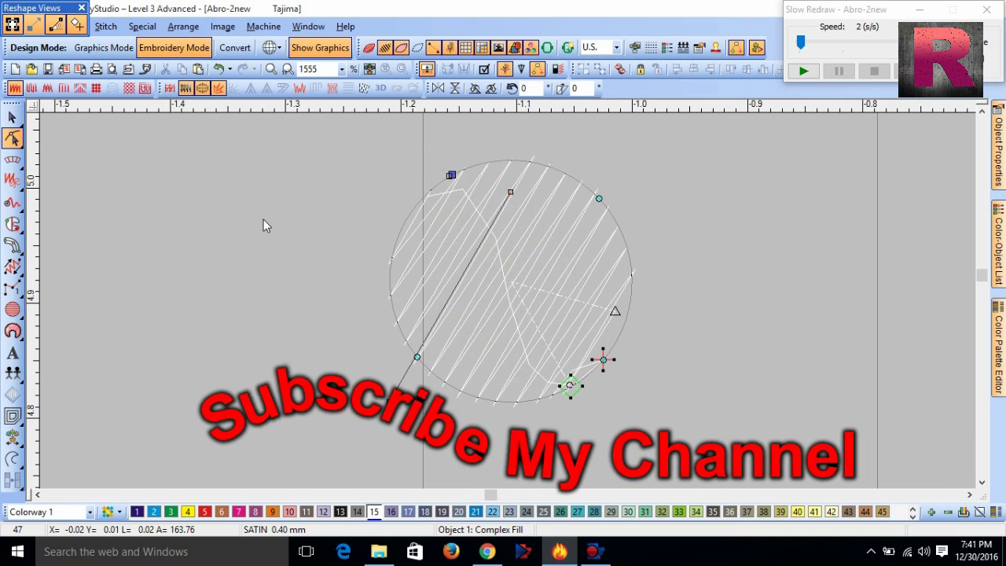
pyautogui.click(12, 117)
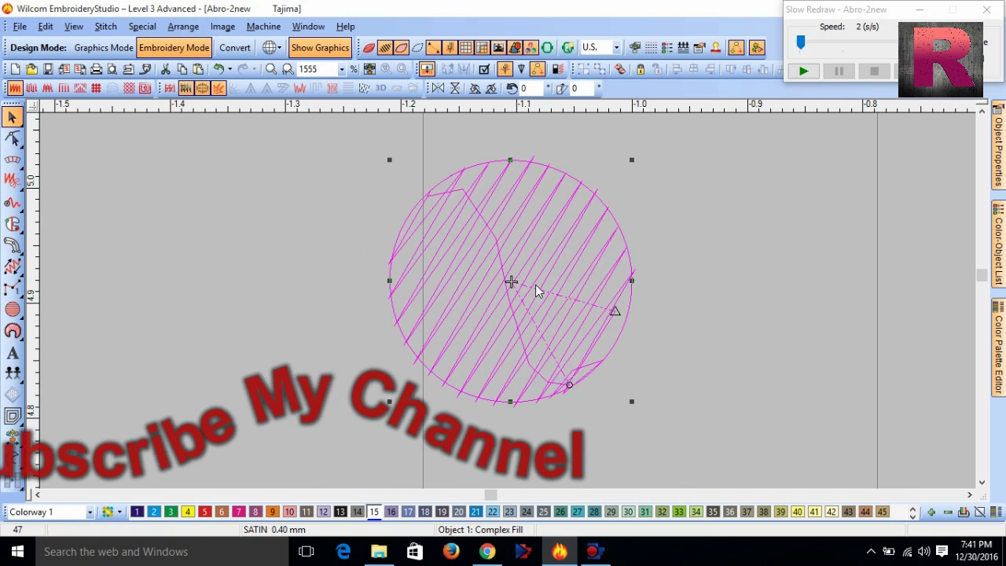
# Rotate the stitch angle line of the circular Complex Fill to a flatter slope in Reshape mode
pyautogui.hotkey('shift', 'z')
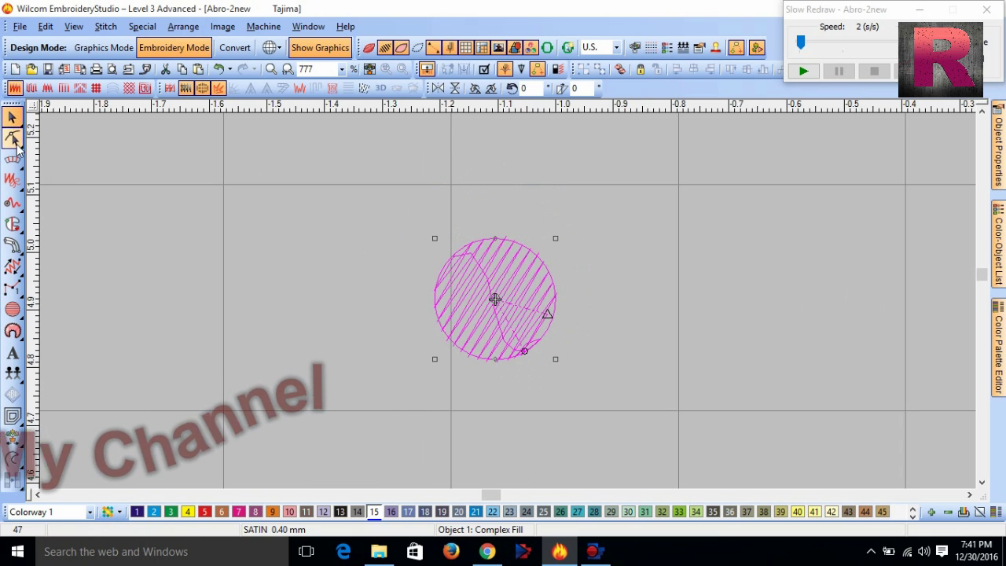
pyautogui.click(14, 139)
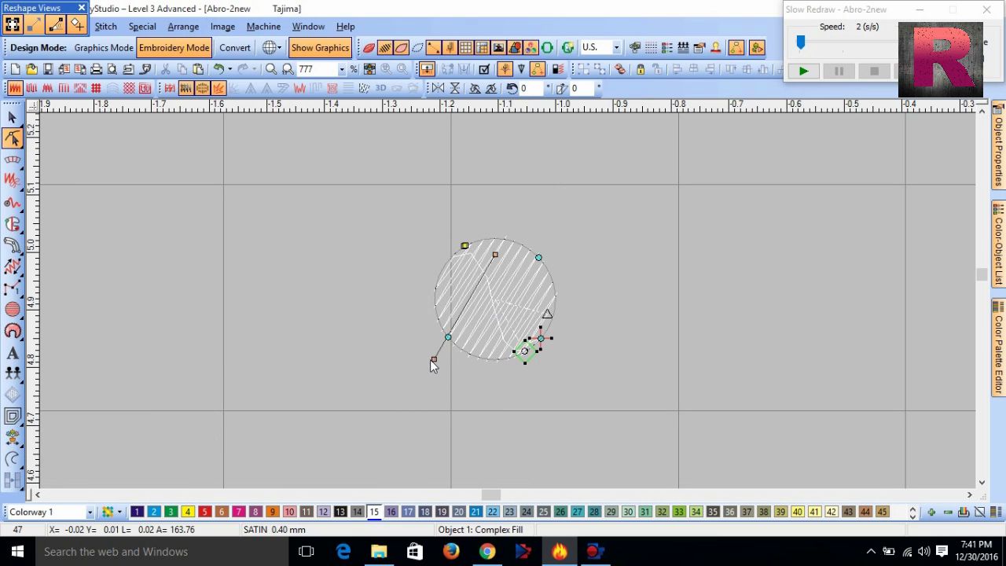
pyautogui.moveTo(430, 360); pyautogui.dragTo(393, 297)
pyautogui.click(11, 116)
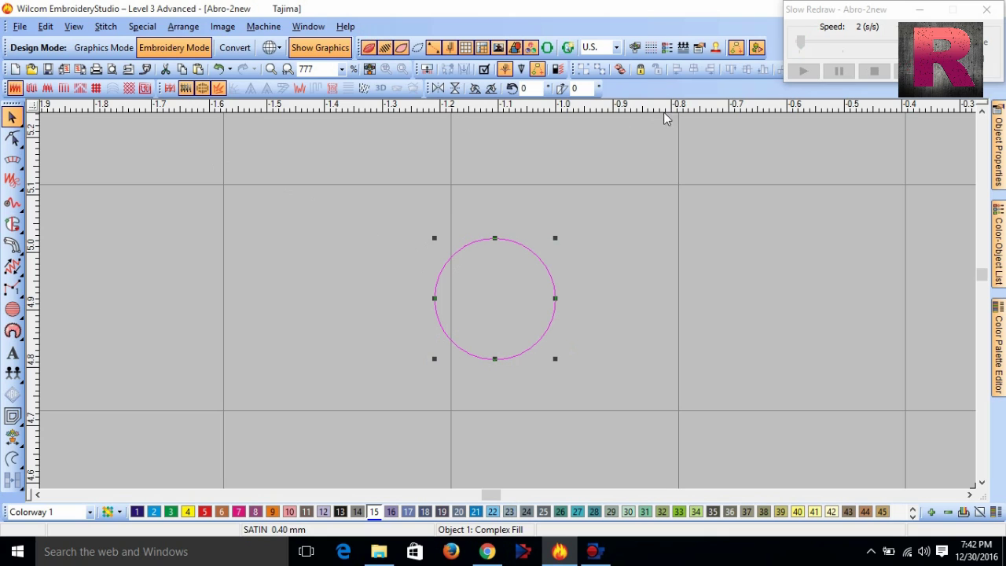
# Close the Slow Redraw window and delete the circular Complex Fill object
pyautogui.click(987, 10)
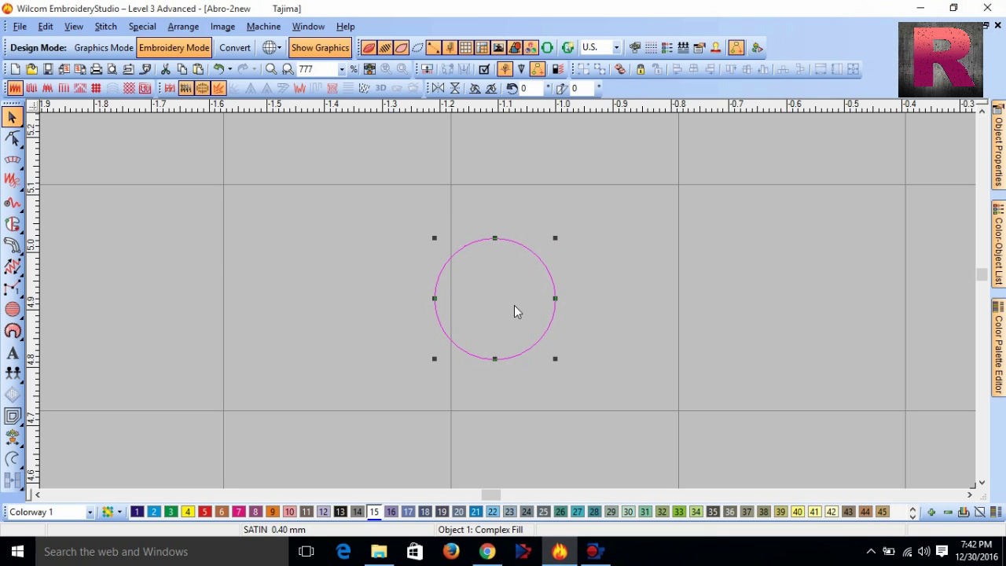
pyautogui.press('Delete')
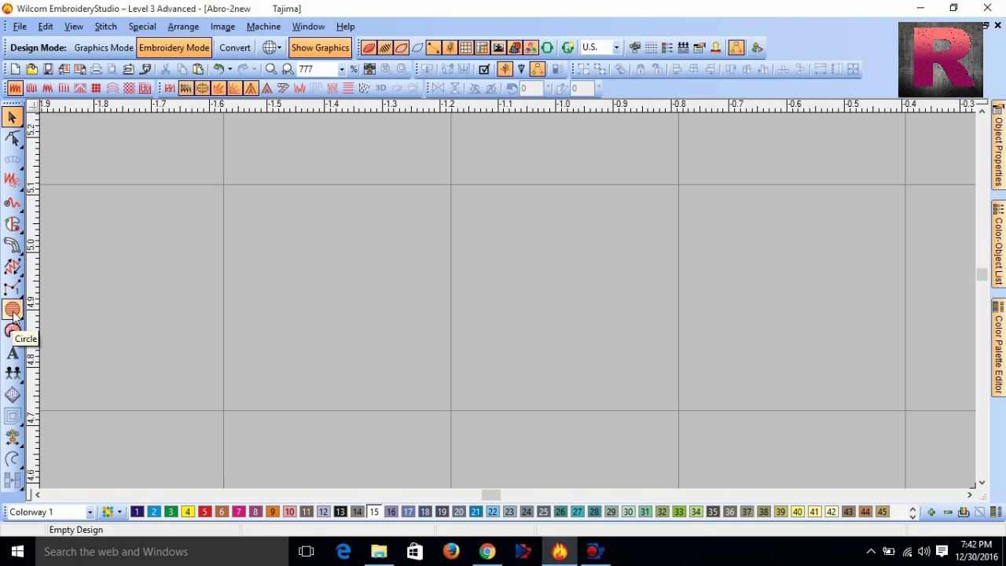
# Digitize a zigzag star about 0.9 in across with the Star tool, setting its centre, radius and points
pyautogui.moveTo(13, 310)
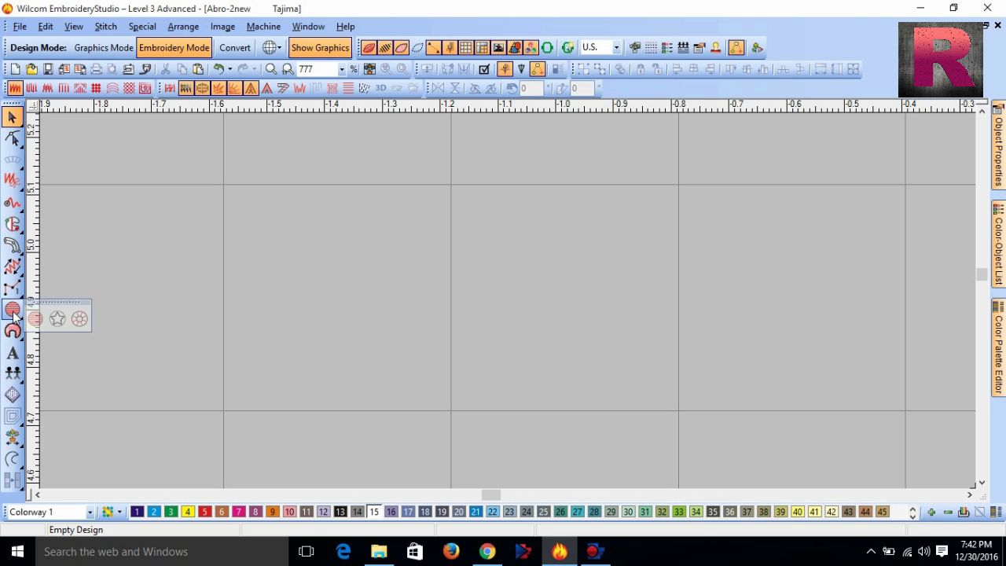
pyautogui.click(57, 318)
pyautogui.click(407, 162)
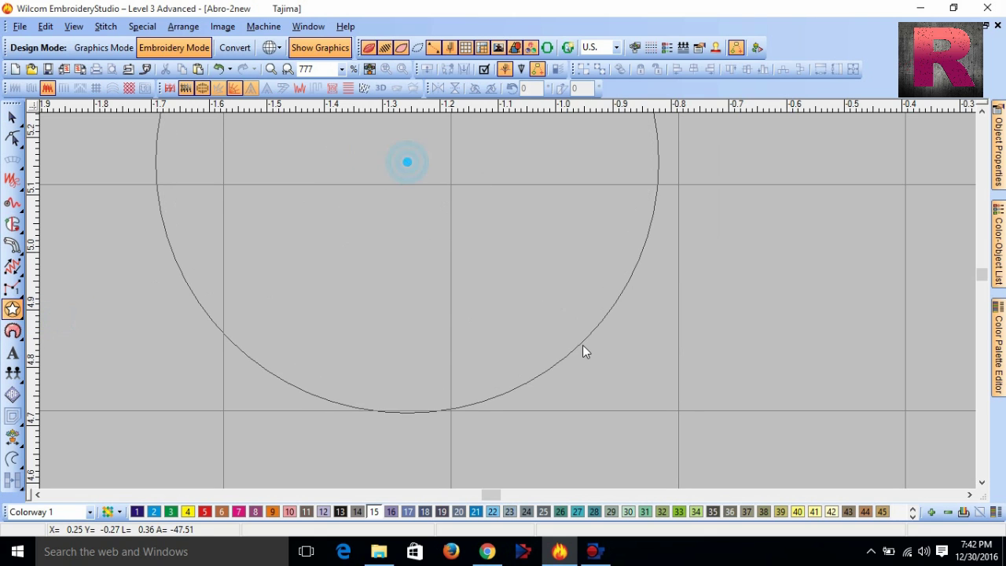
pyautogui.click(583, 345)
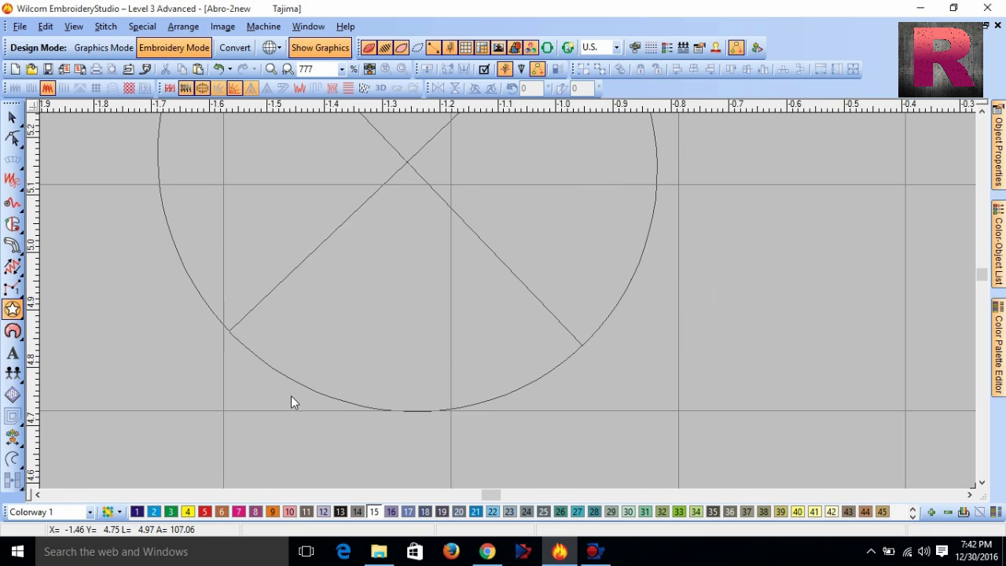
pyautogui.scroll(-2, 291, 401)
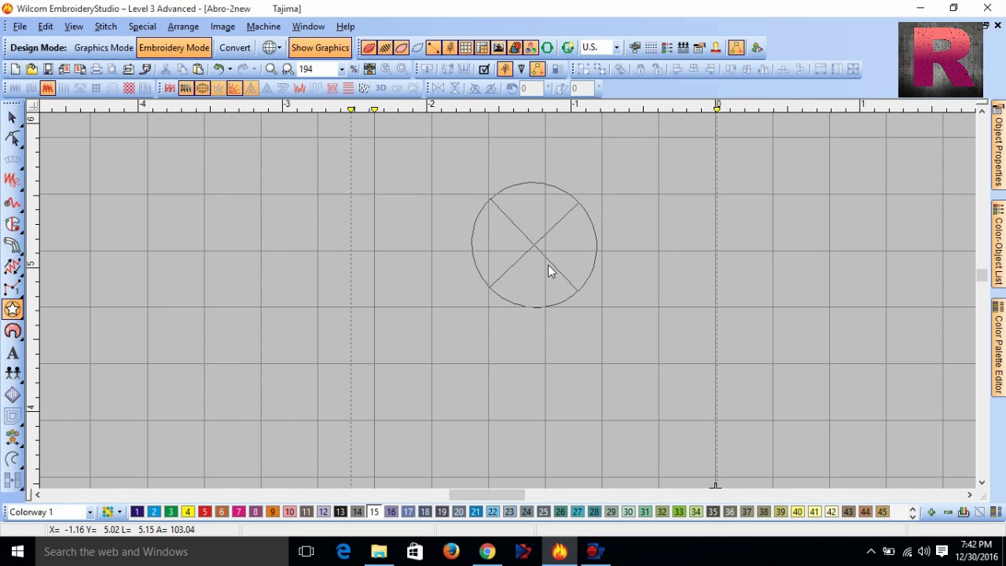
pyautogui.click(548, 264)
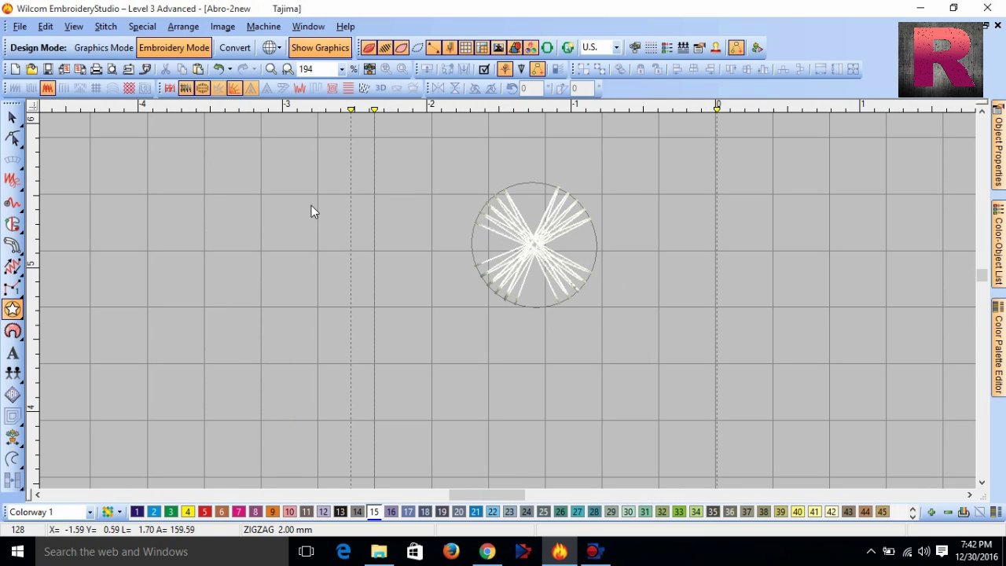
# Set the star's Zigzag fill spacing to 1.99 mm in its object properties
pyautogui.click(11, 117)
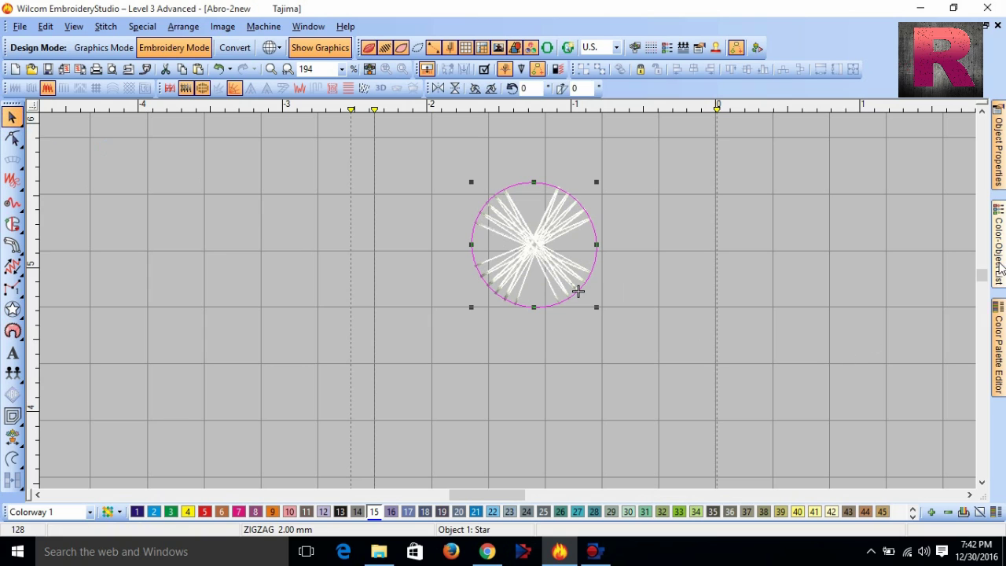
pyautogui.moveTo(1000, 150)
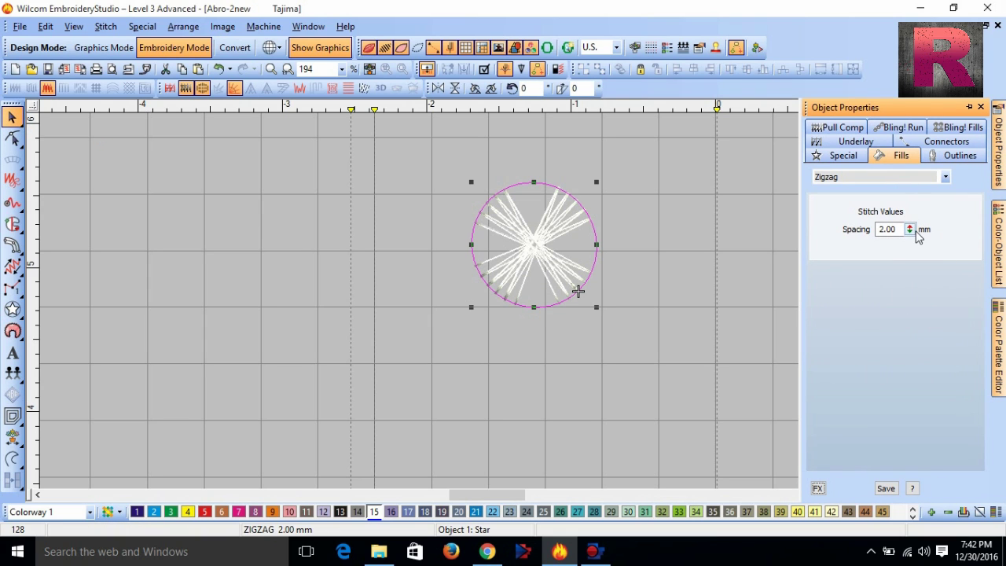
pyautogui.click(876, 176)
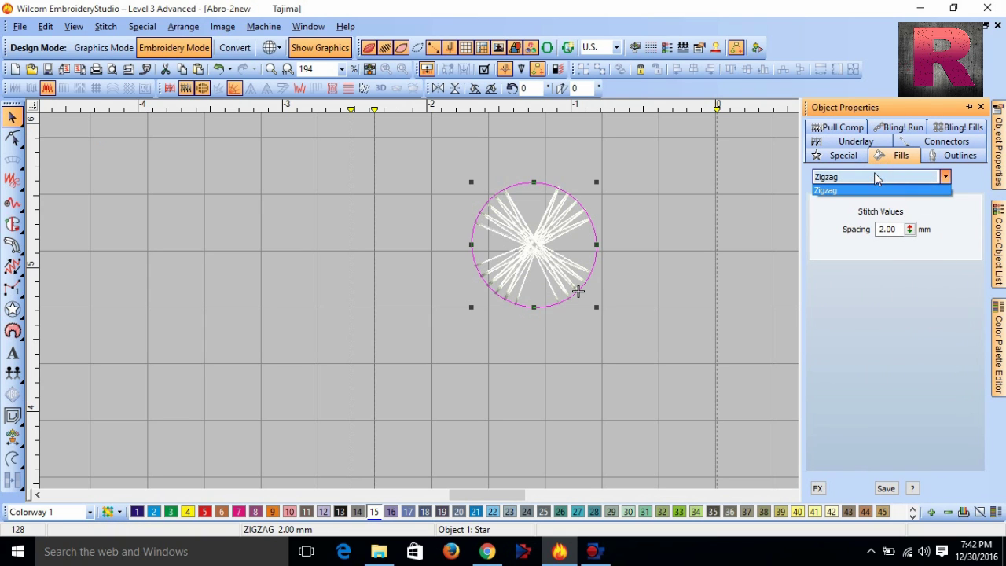
pyautogui.click(920, 232)
pyautogui.moveTo(919, 234); pyautogui.dragTo(912, 230)
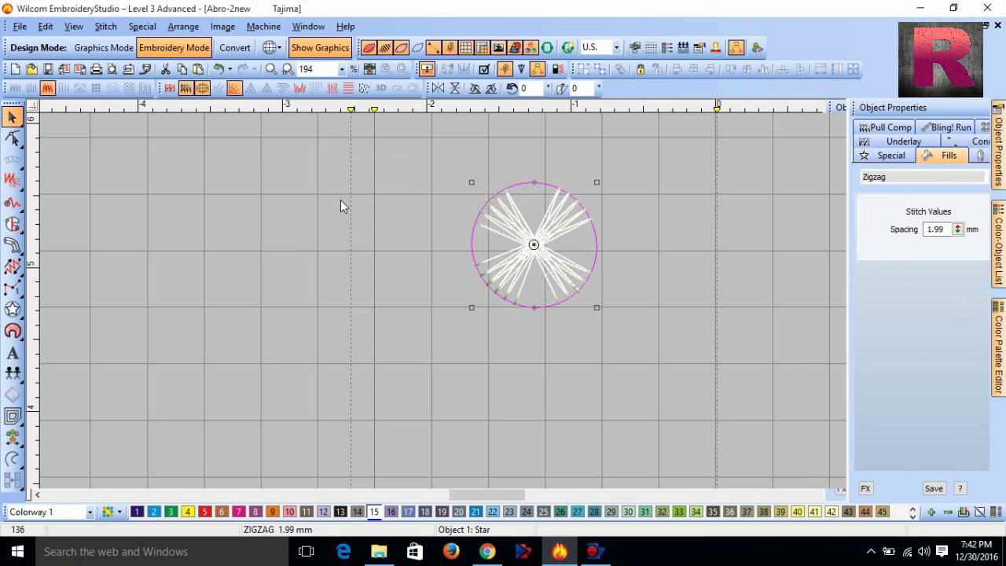
pyautogui.click(14, 311)
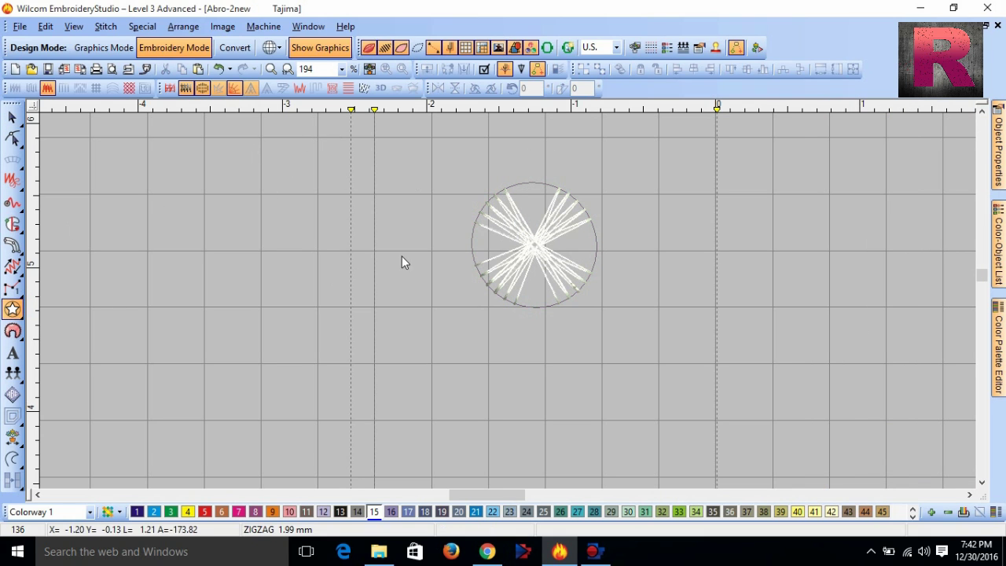
pyautogui.click(550, 261)
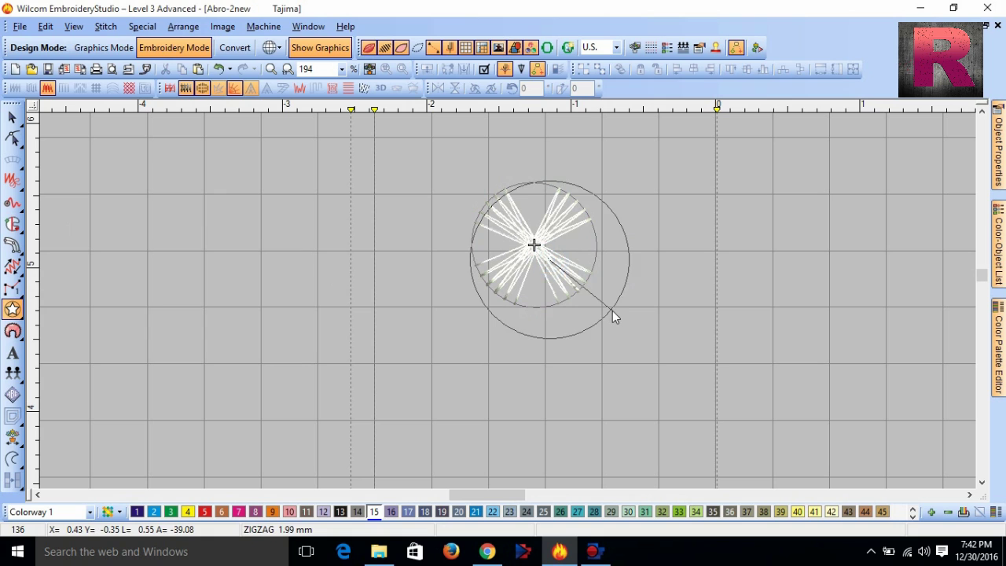
pyautogui.press('Escape')
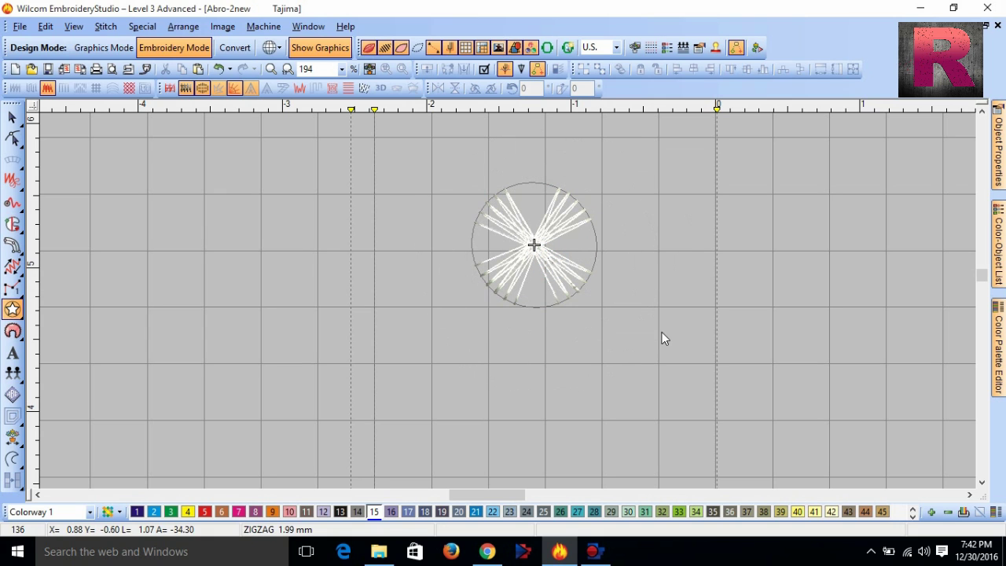
# Digitize a second, larger star about 1.2 in across in the empty area beside the first star, and delete it
pyautogui.click(214, 206)
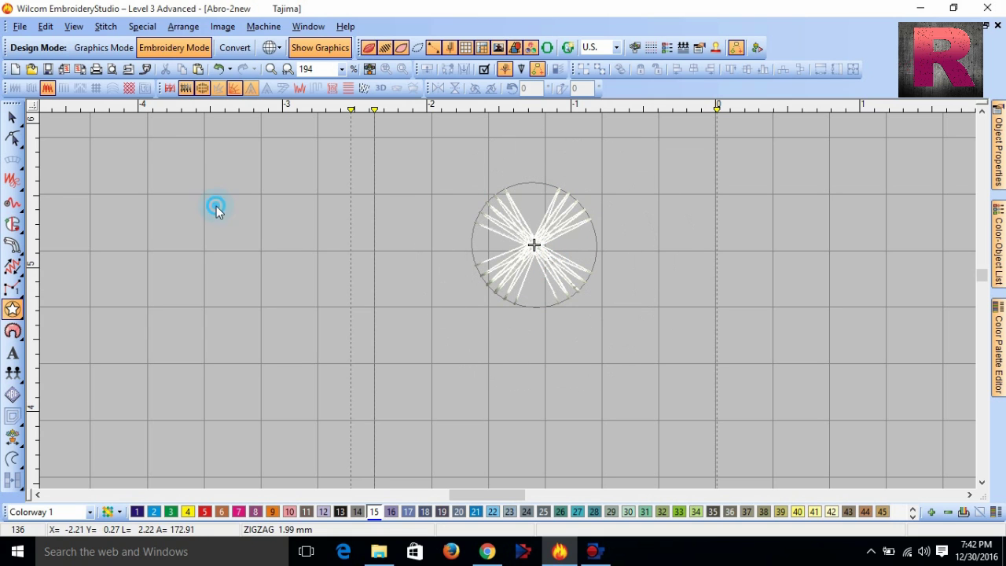
pyautogui.click(263, 278)
pyautogui.click(167, 288)
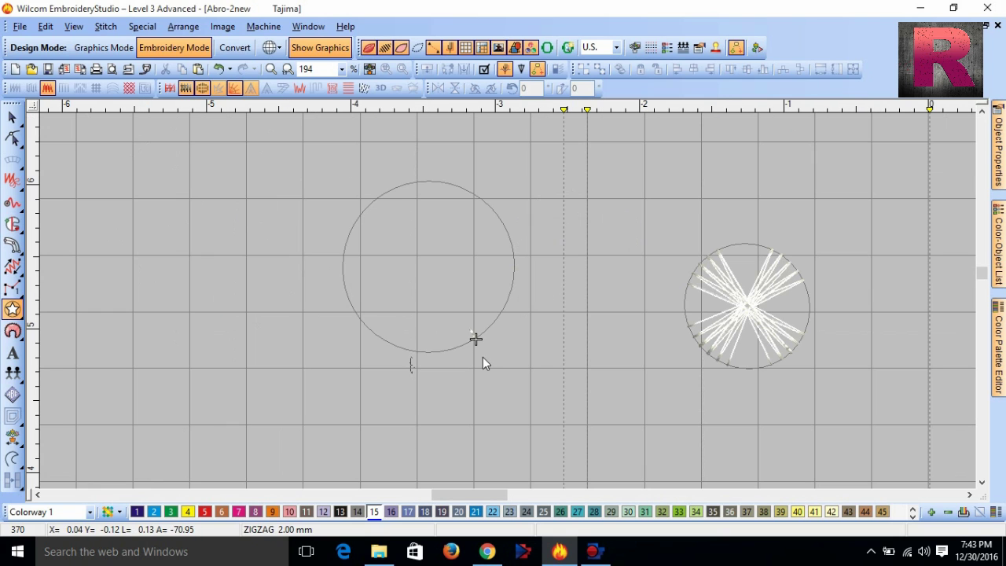
pyautogui.click(11, 116)
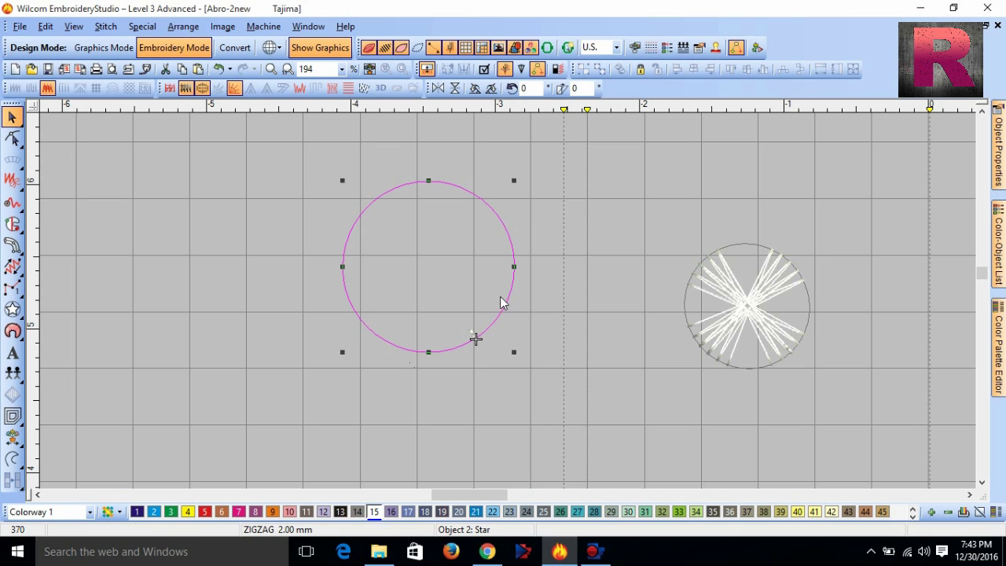
pyautogui.click(484, 69)
pyautogui.moveTo(427, 272); pyautogui.dragTo(488, 269)
pyautogui.press('Delete')
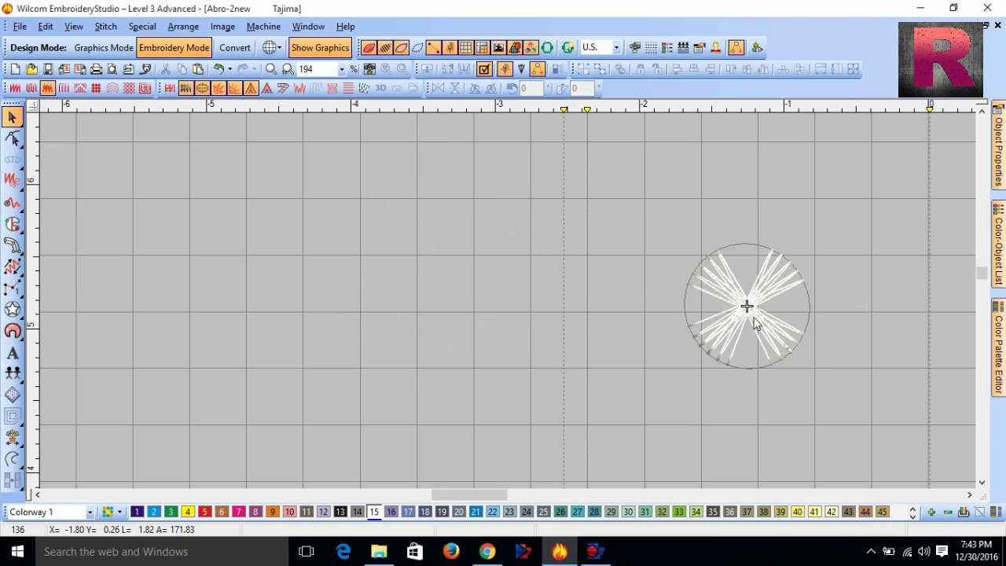
# Delete the remaining star and digitize a zigzag ring about 1.4 in across with the Ring tool, with a hole about 0.4 in wide
pyautogui.click(753, 323)
pyautogui.press('Delete')
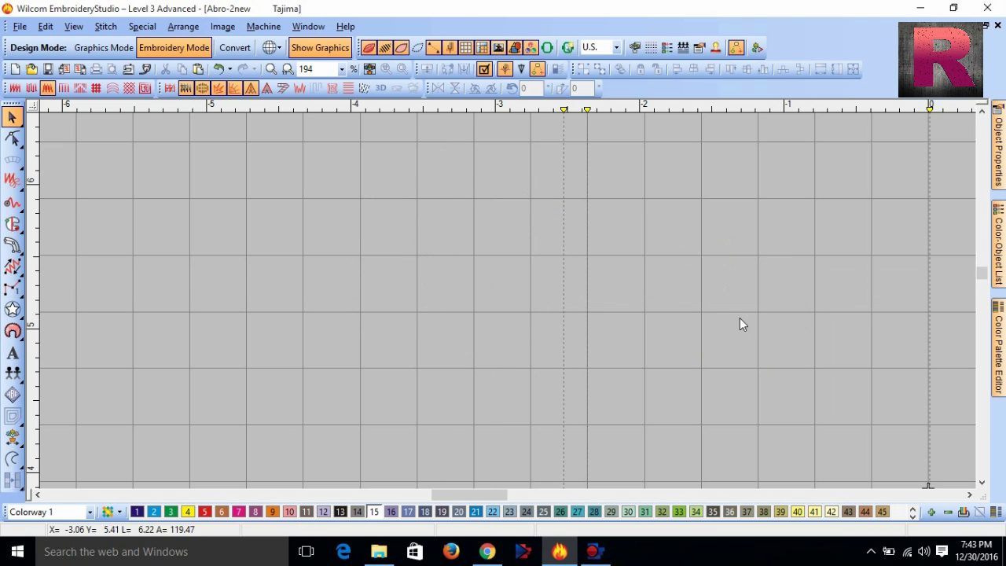
pyautogui.click(13, 309)
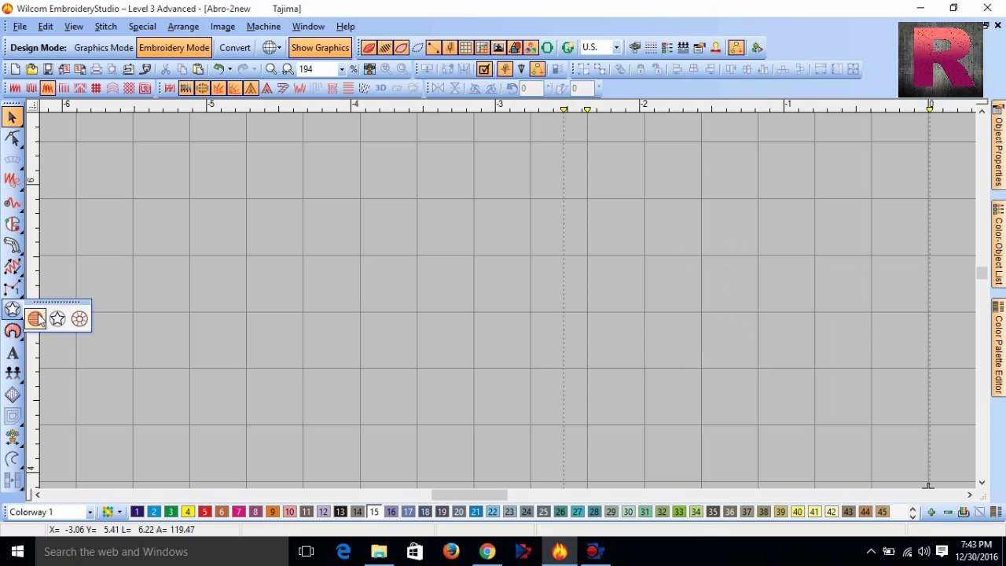
pyautogui.click(80, 319)
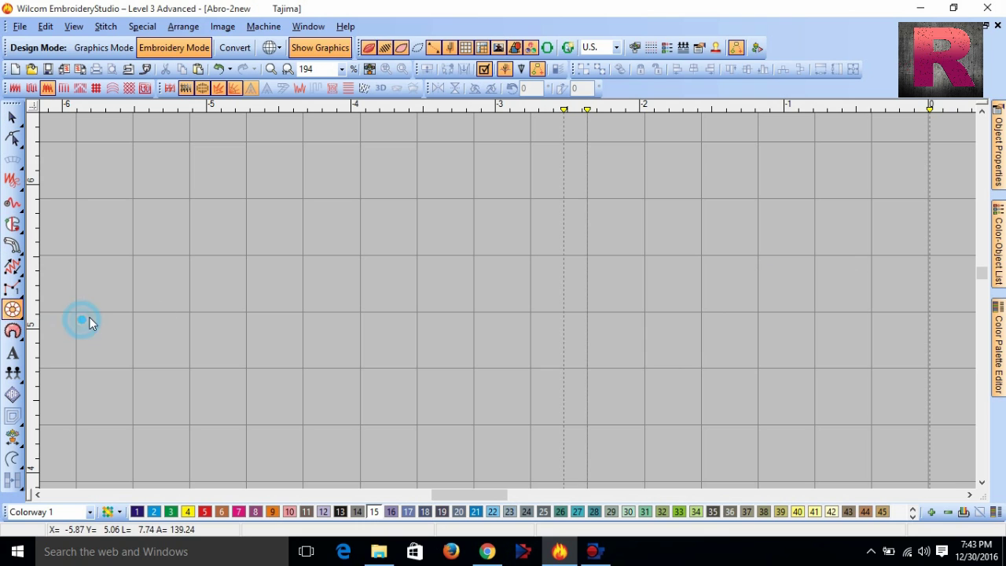
pyautogui.click(472, 199)
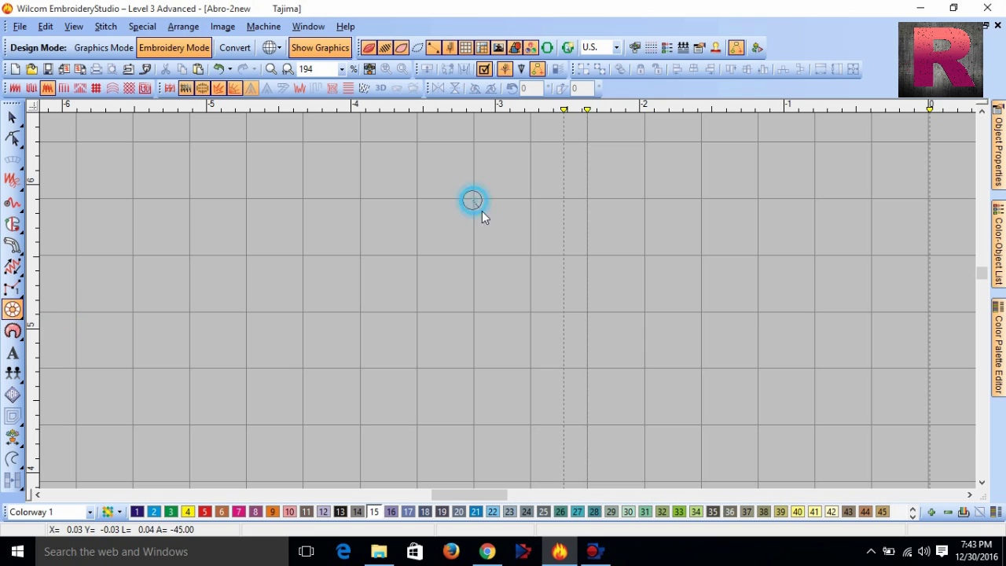
pyautogui.click(537, 275)
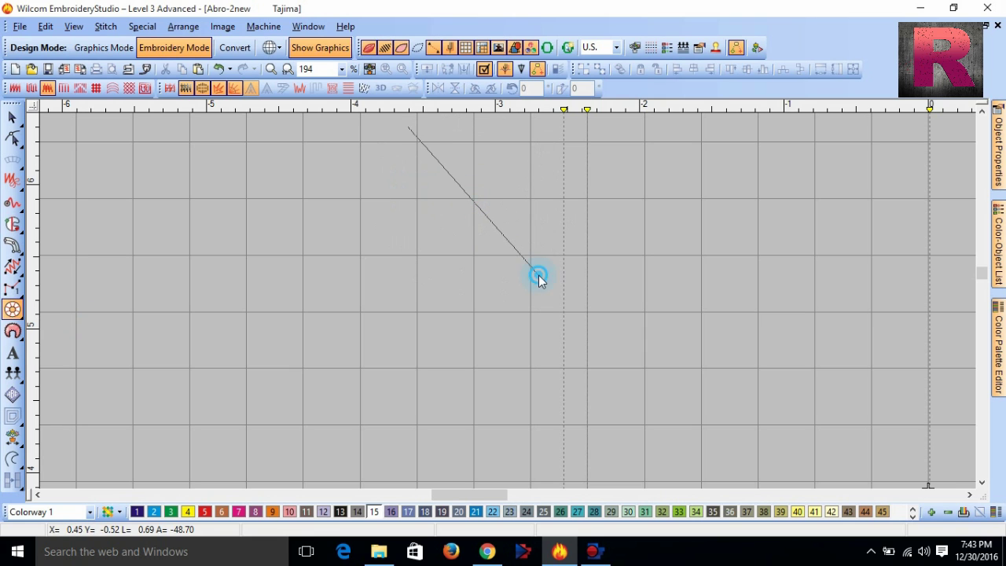
pyautogui.click(420, 291)
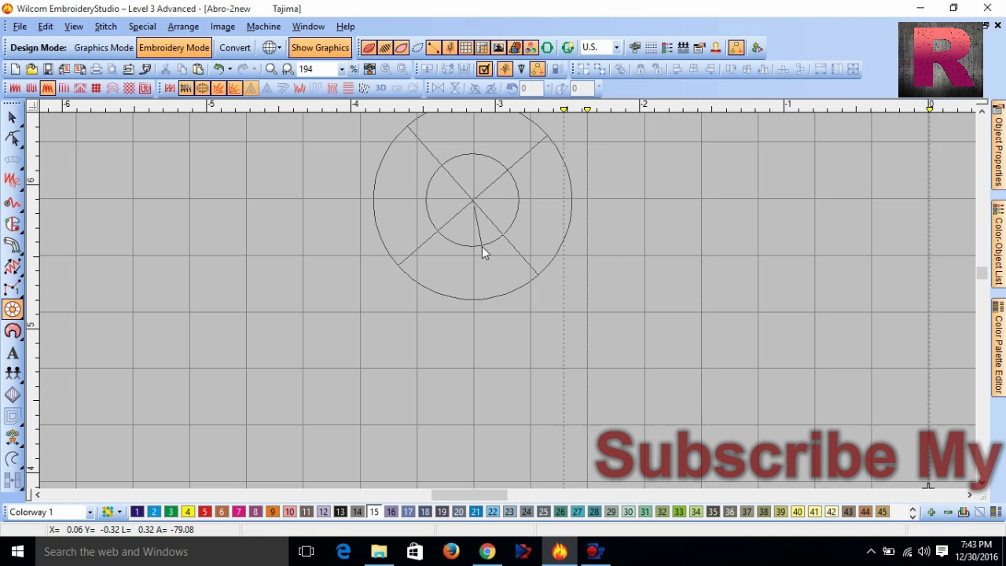
pyautogui.click(445, 207)
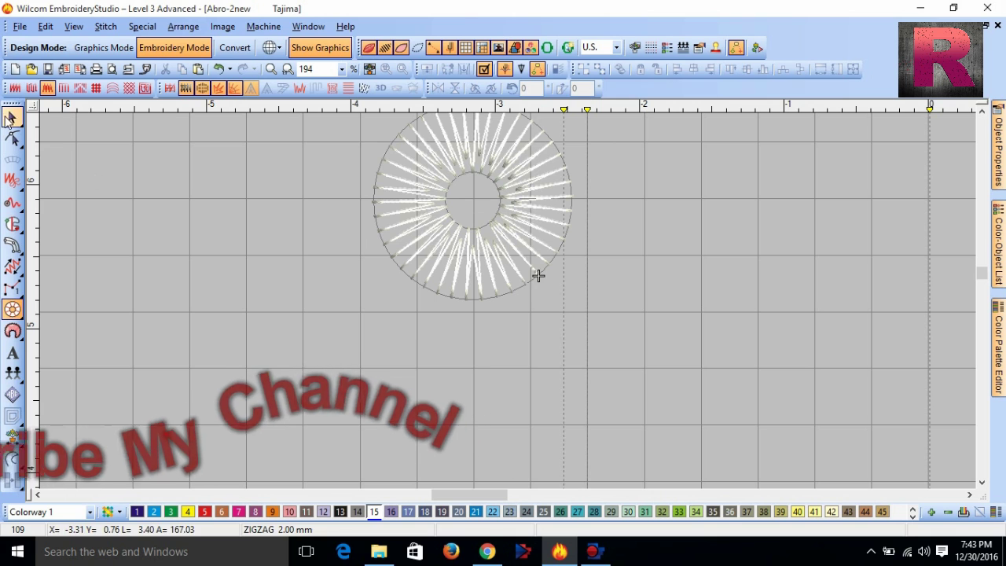
pyautogui.press('Escape')
# Move the ring slightly downward and scale it proportionally to about 0.9 in across
pyautogui.moveTo(505, 173); pyautogui.dragTo(519, 224)
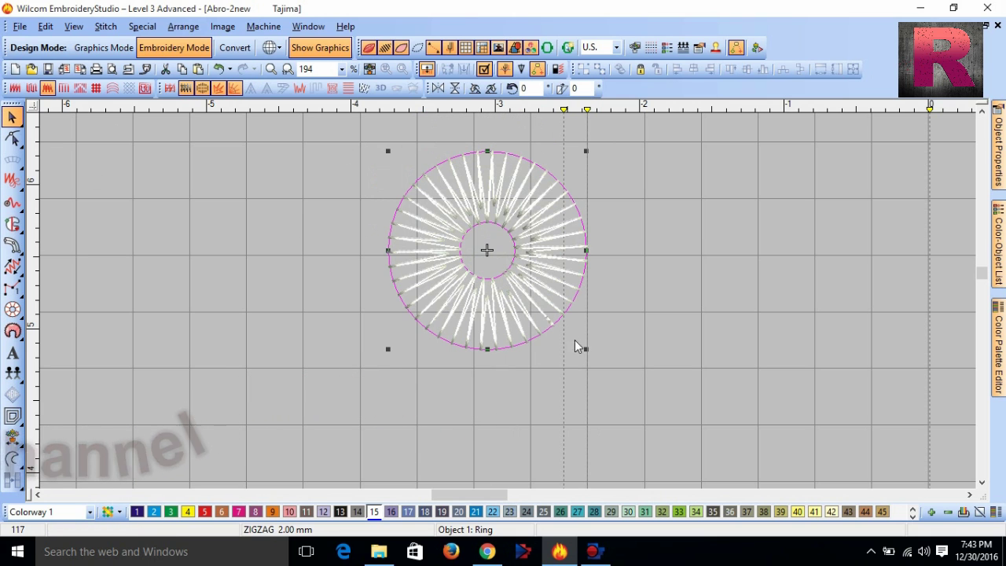
pyautogui.moveTo(587, 348); pyautogui.dragTo(525, 284)
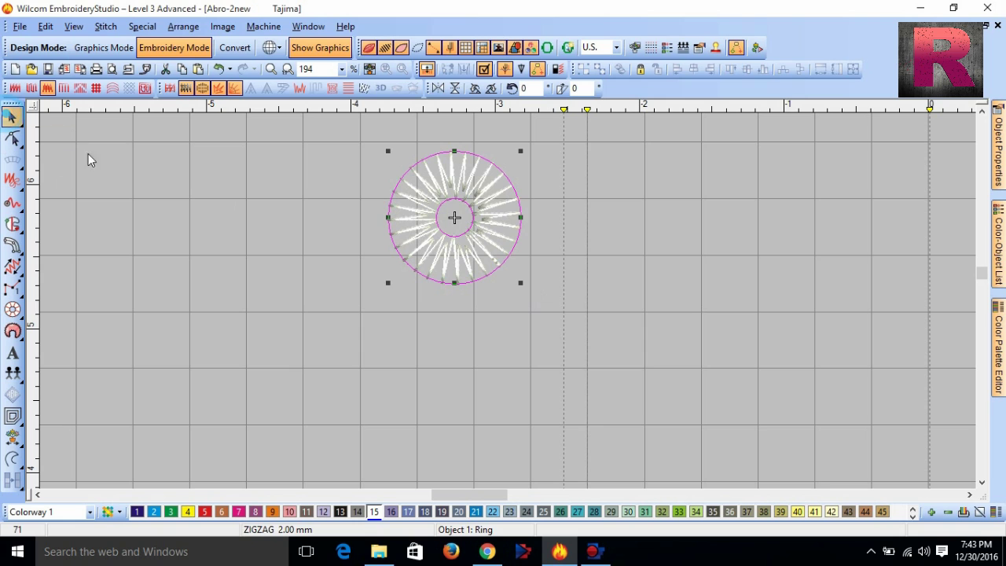
# Trace the ring as a closed zigzag column with Input A, pairing points on its inner and outer edges at each quarter and closing at the start
pyautogui.press('z')
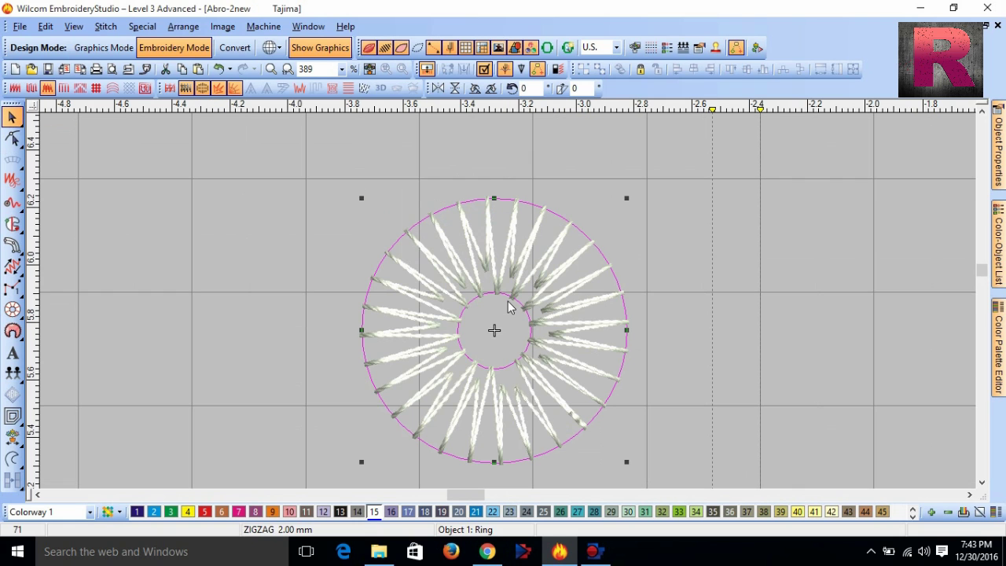
pyautogui.click(12, 226)
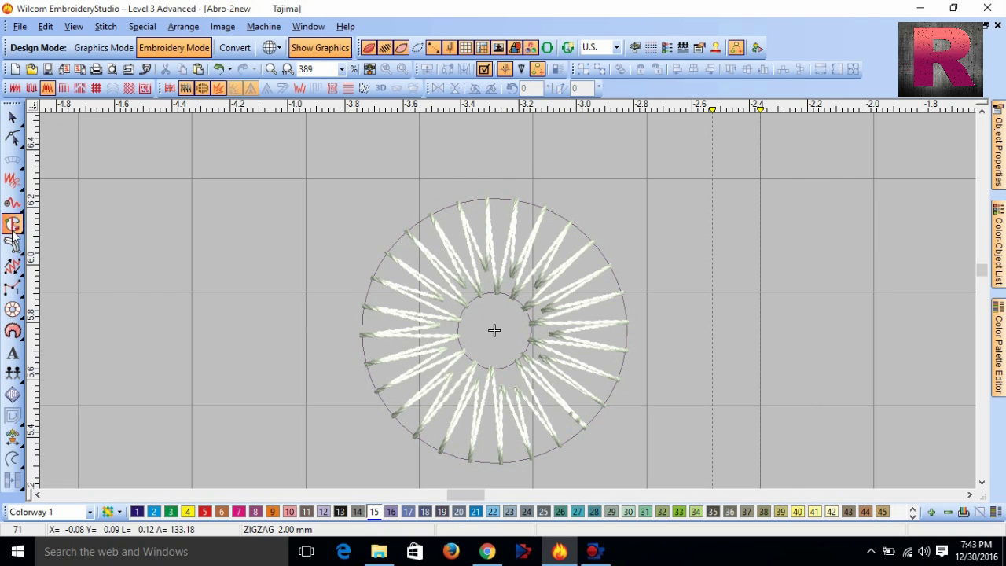
pyautogui.moveTo(13, 246)
pyautogui.click(56, 255)
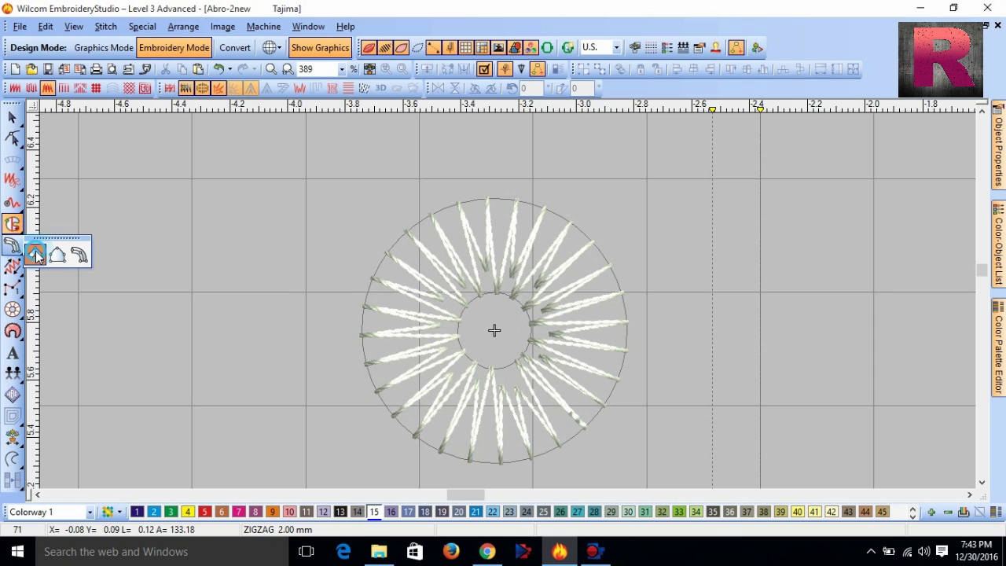
pyautogui.click(490, 293)
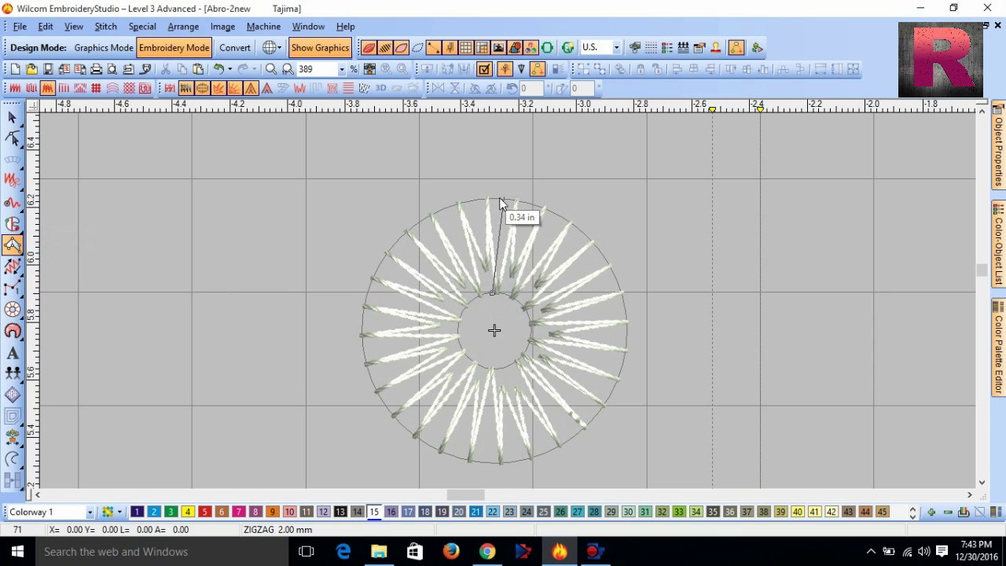
pyautogui.click(493, 201)
pyautogui.click(492, 293)
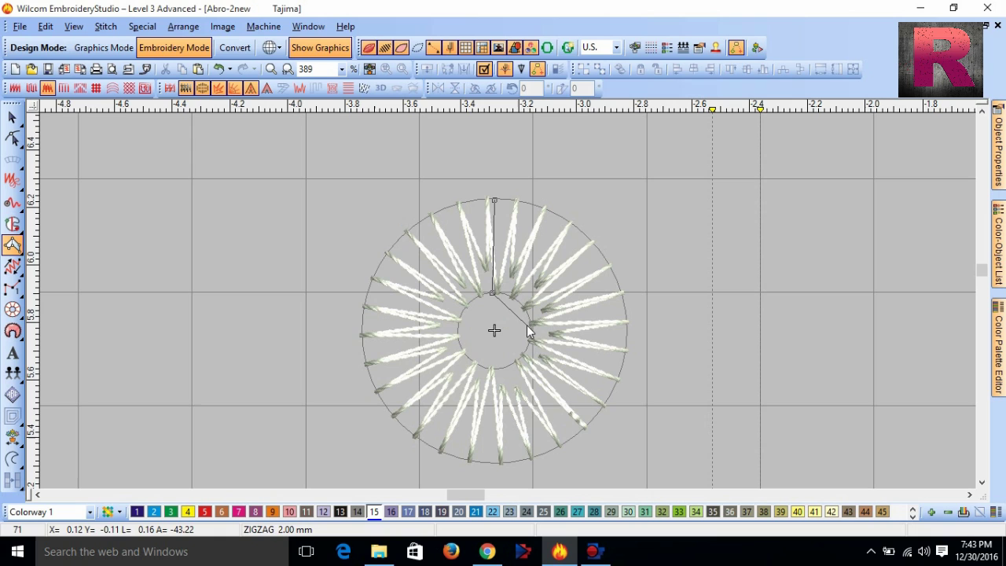
pyautogui.click(529, 330)
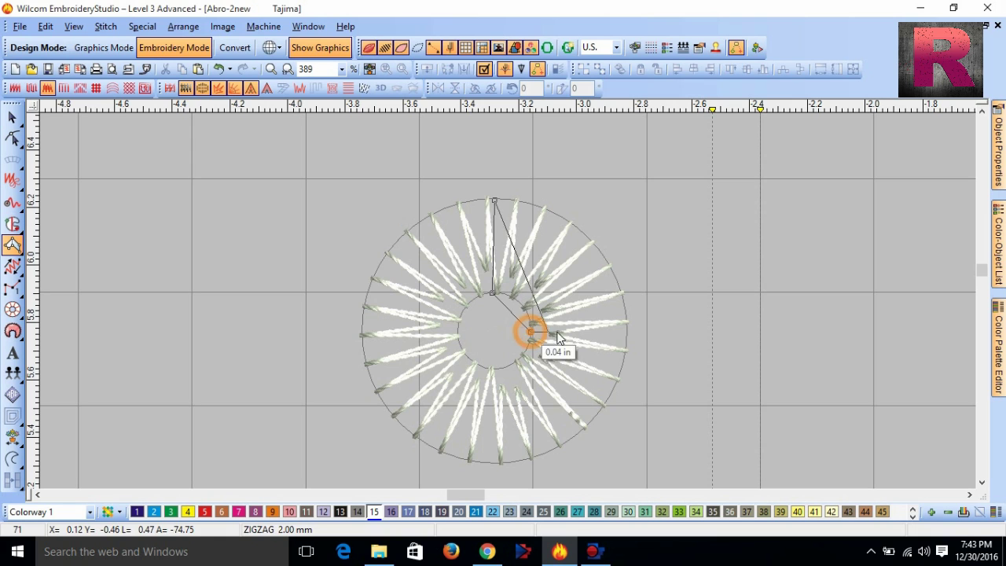
pyautogui.click(627, 331)
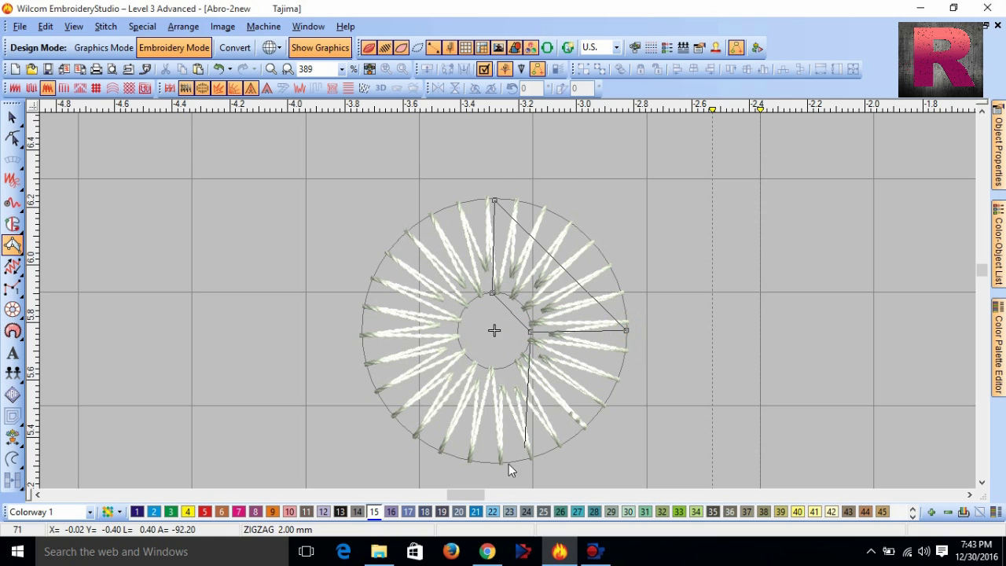
pyautogui.click(502, 283)
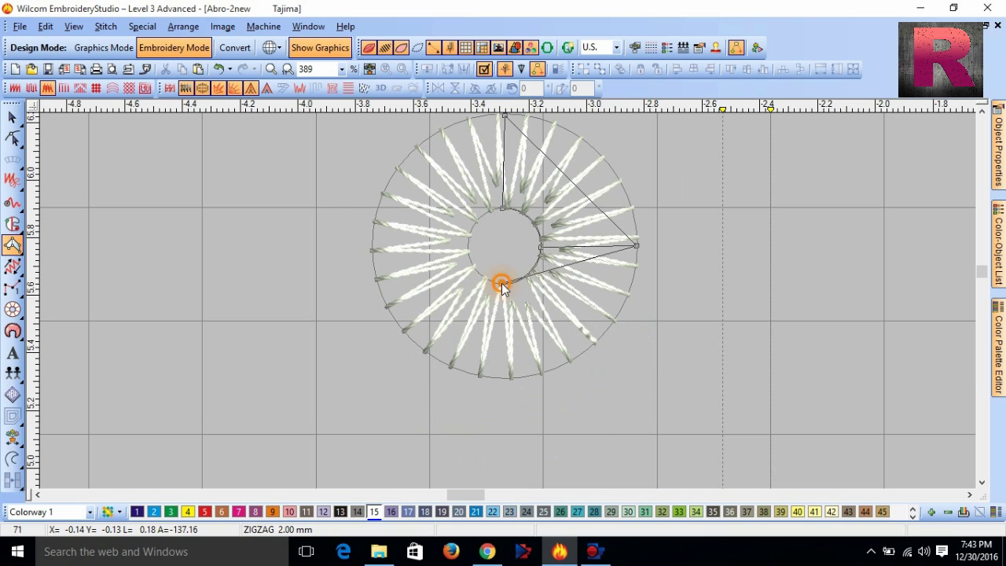
pyautogui.click(495, 377)
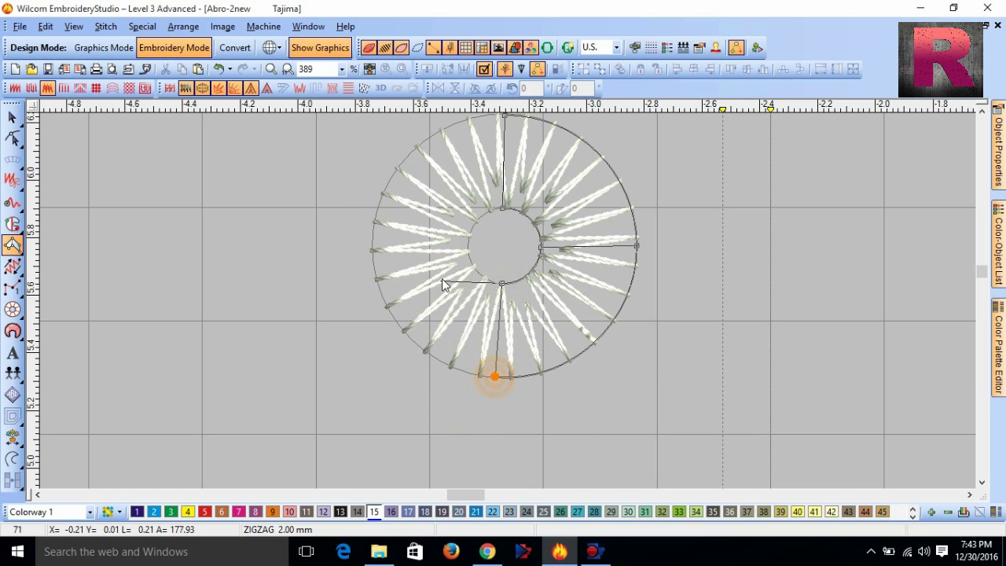
pyautogui.click(468, 239)
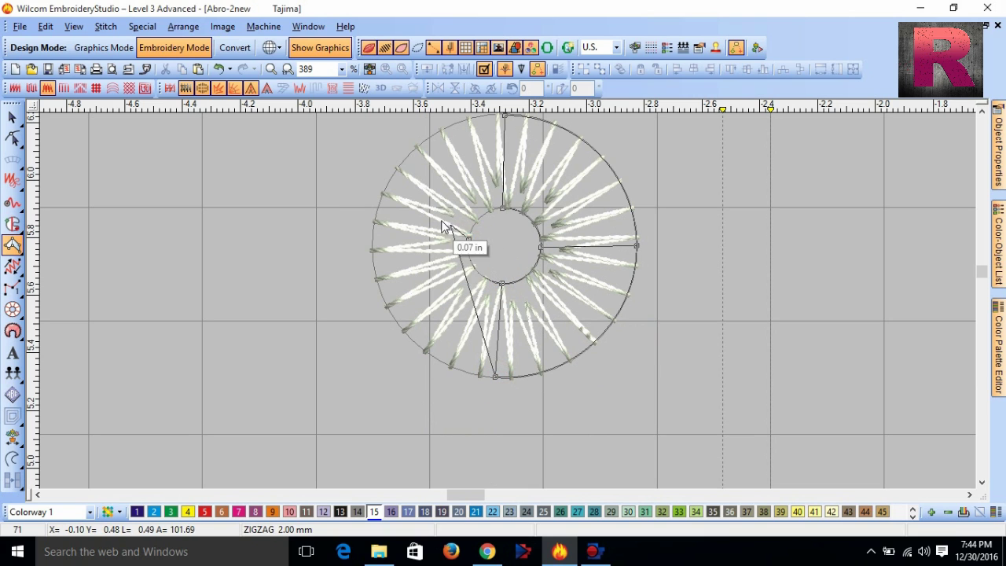
pyautogui.click(375, 220)
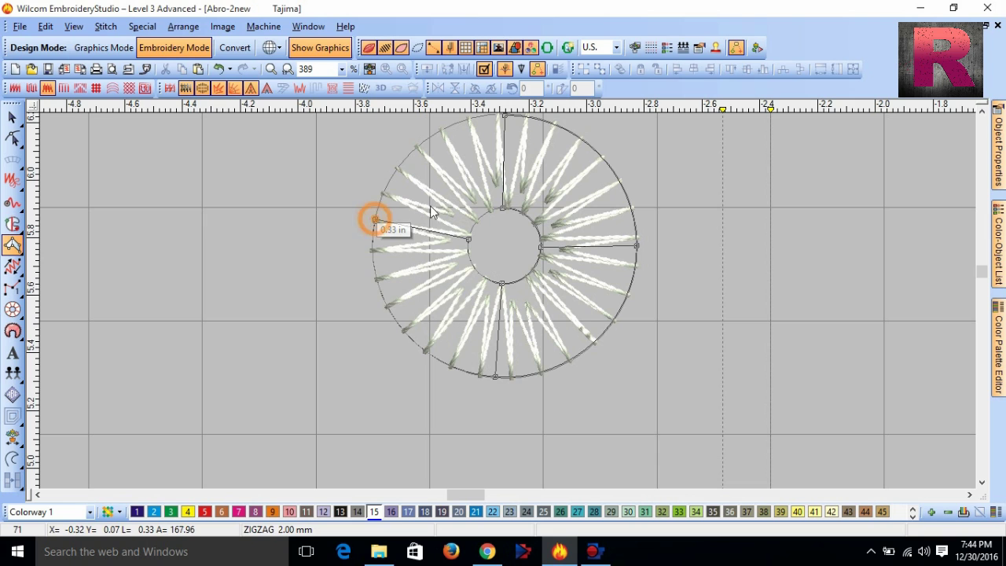
pyautogui.click(503, 211)
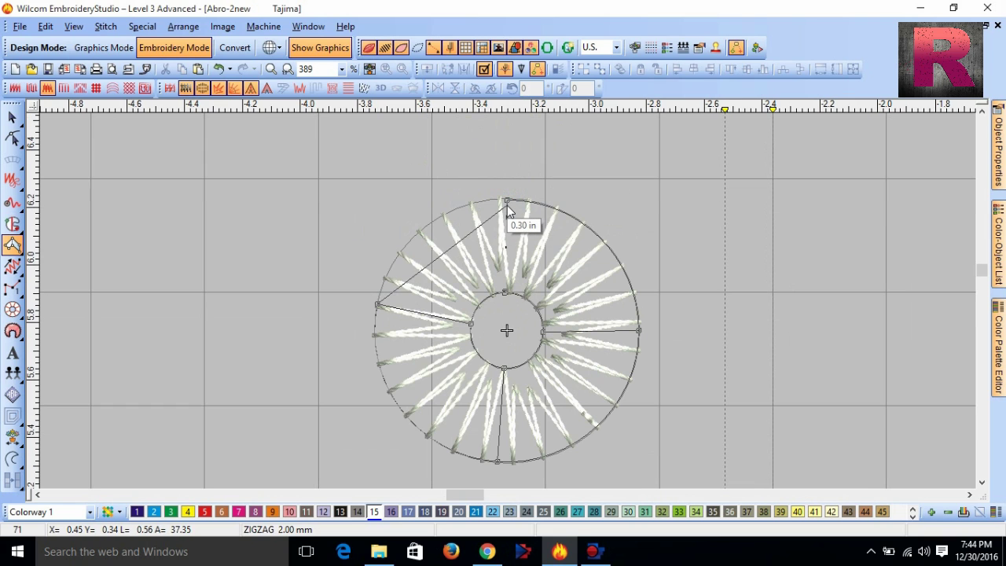
pyautogui.click(506, 199)
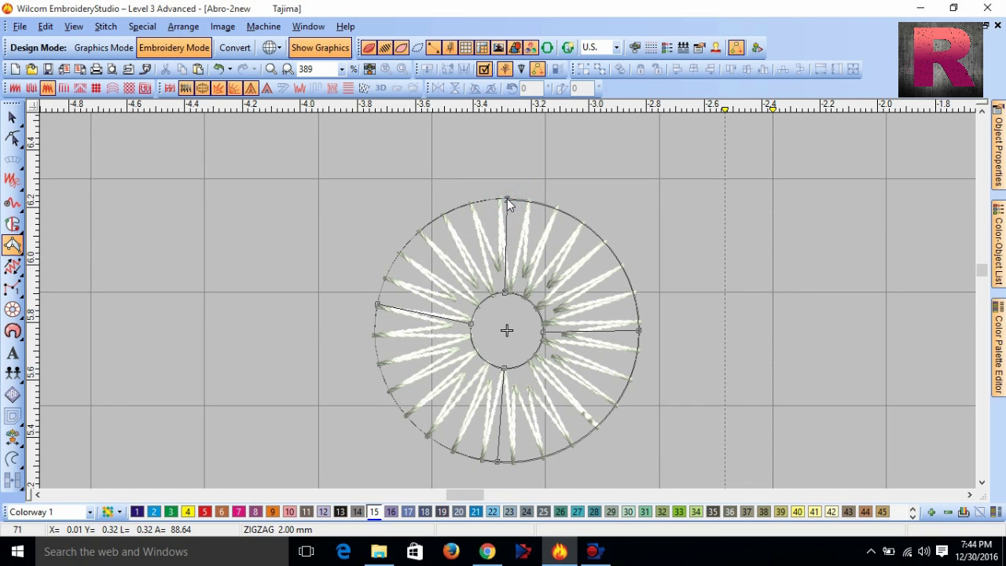
pyautogui.press('Return')
# Move the traced Input A column aside to the right and delete the original ring object
pyautogui.click(11, 117)
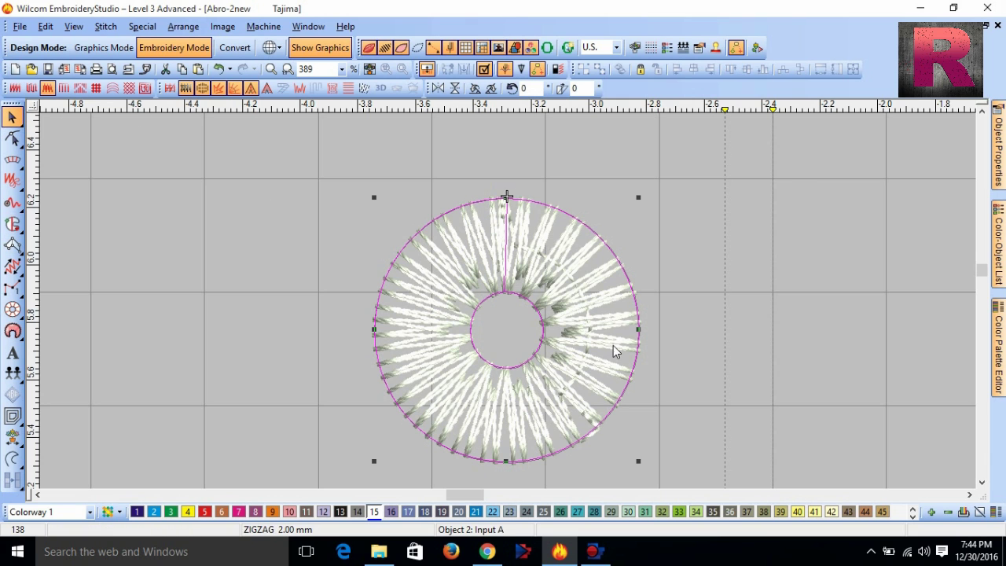
pyautogui.moveTo(592, 321); pyautogui.dragTo(833, 291)
pyautogui.moveTo(475, 288); pyautogui.dragTo(326, 246)
pyautogui.press('Delete')
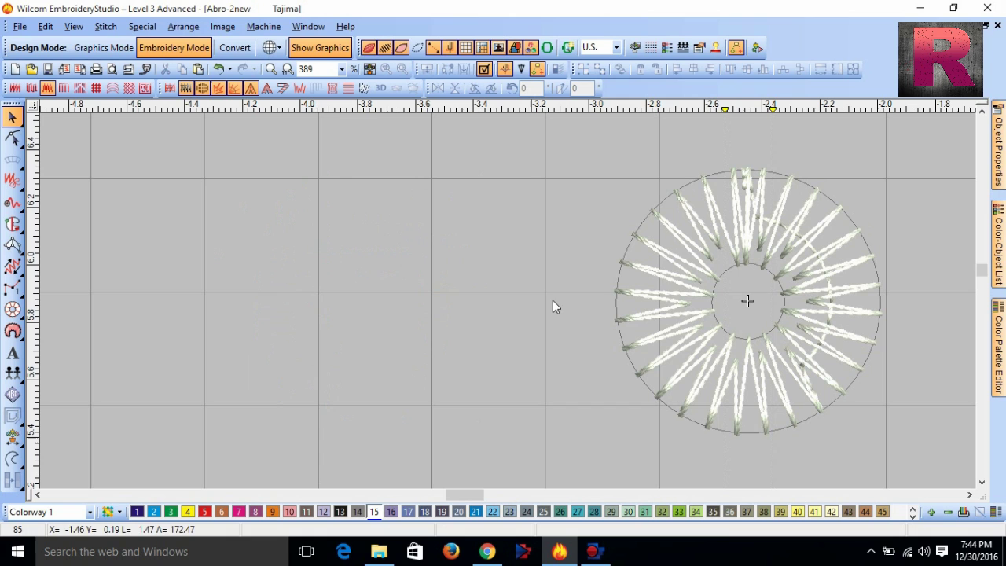
# Move the Input A ring back to the left and change its fill type to Satin in its object properties
pyautogui.doubleClick(674, 254)
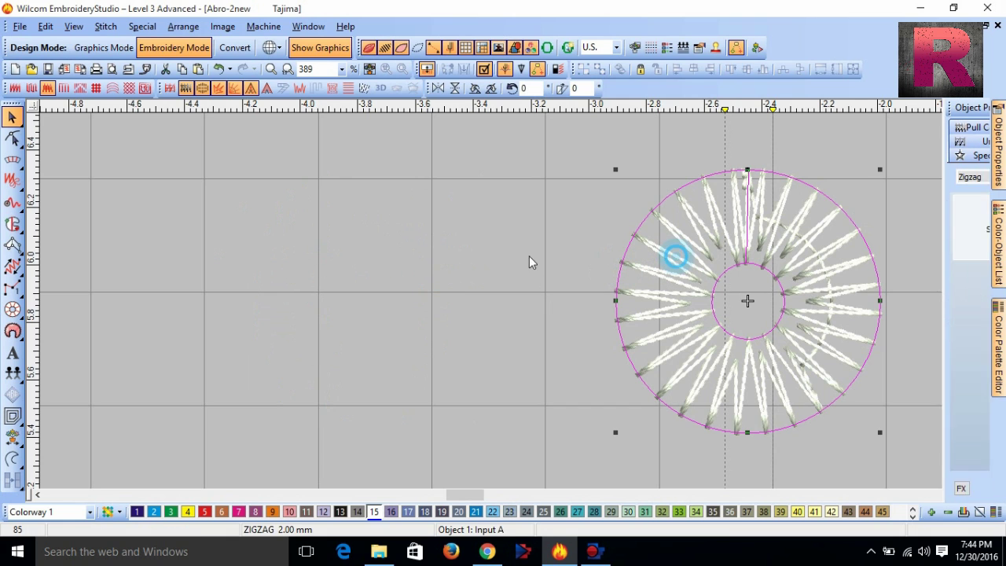
pyautogui.click(450, 249)
pyautogui.click(710, 275)
pyautogui.moveTo(682, 266); pyautogui.dragTo(342, 253)
pyautogui.hotkey('shift', 'z')
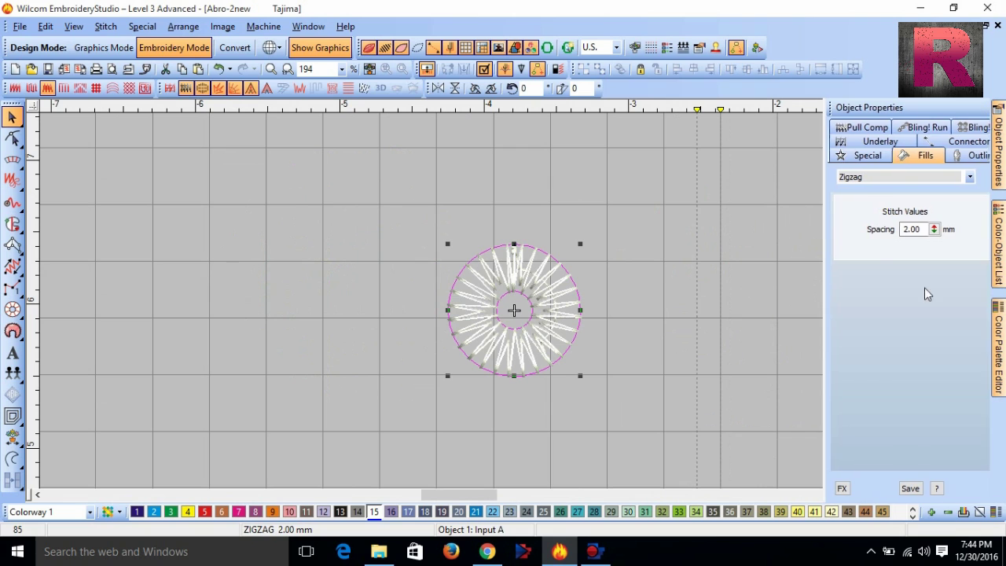
pyautogui.click(535, 339)
pyautogui.moveTo(998, 146)
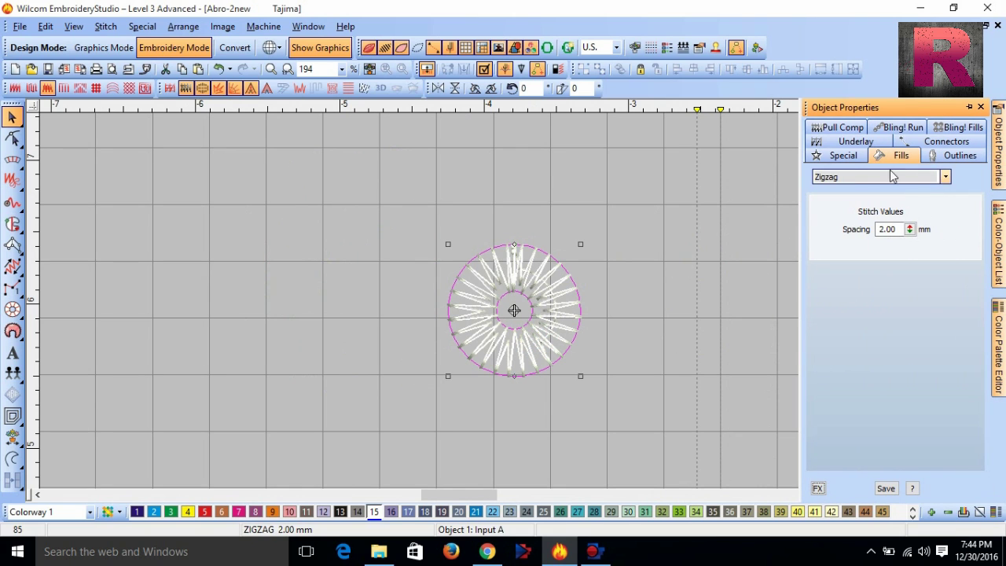
pyautogui.click(841, 178)
pyautogui.click(827, 190)
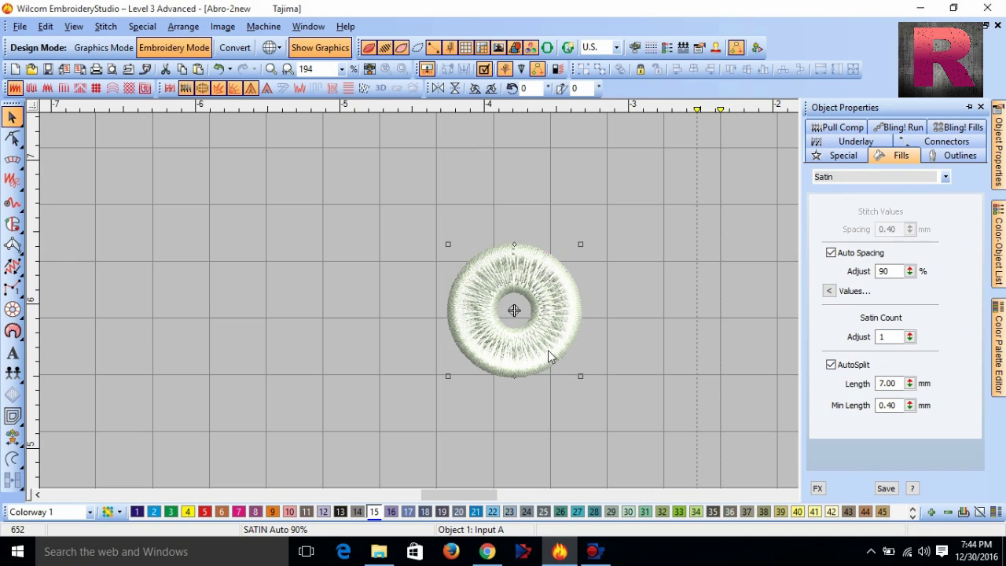
# Enlarge the satin ring proportionally to about 1.25 in across and move it slightly up and left
pyautogui.moveTo(580, 377); pyautogui.dragTo(627, 425)
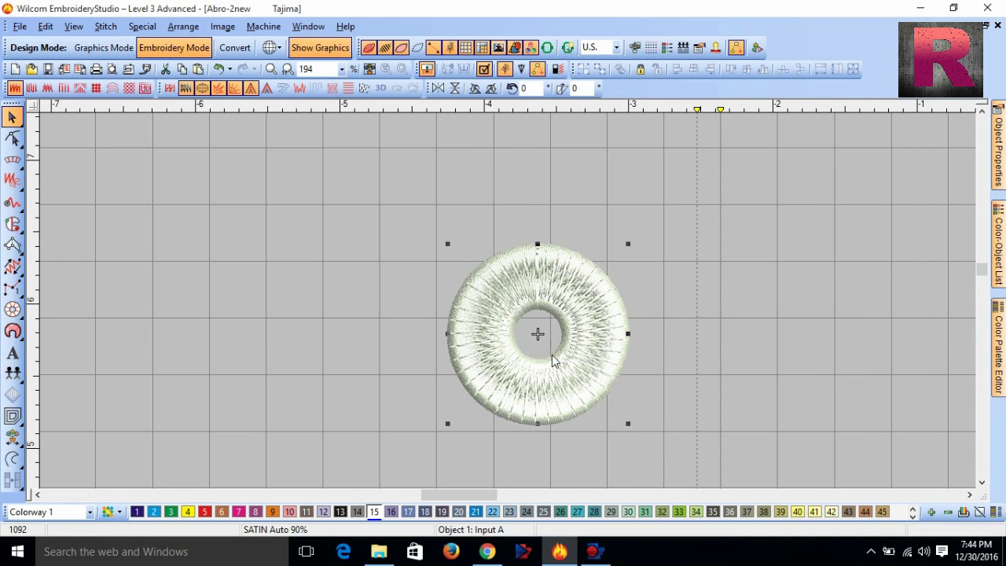
pyautogui.moveTo(566, 375); pyautogui.dragTo(533, 313)
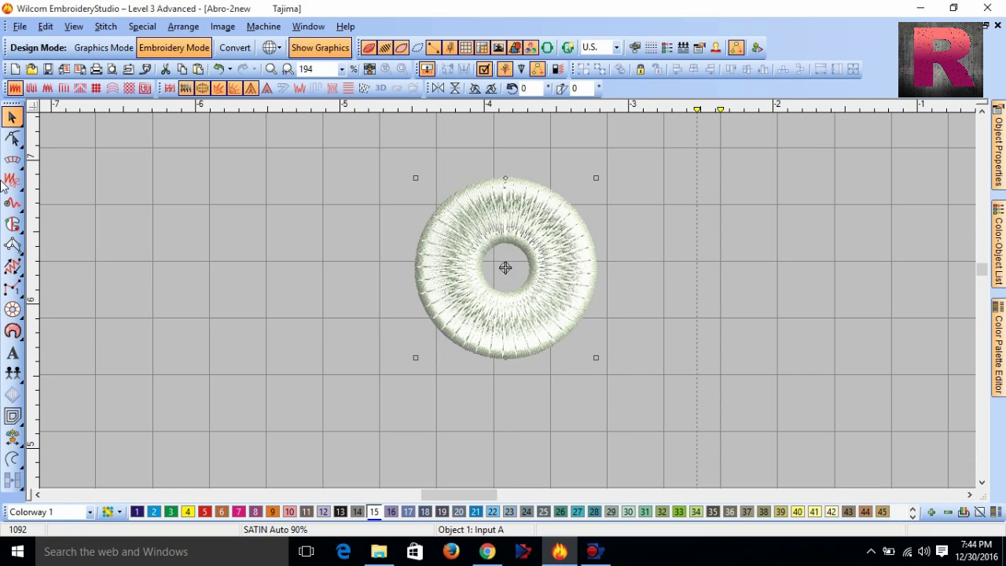
# Reshape the satin ring's hole into a tall oval by moving its lower, upper and side control points outward
pyautogui.click(13, 138)
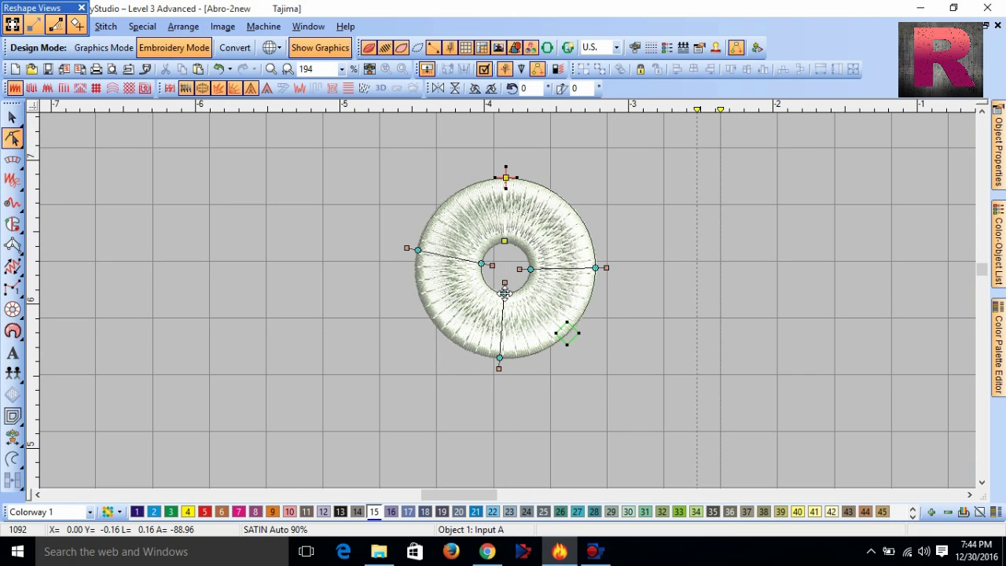
pyautogui.moveTo(507, 308); pyautogui.dragTo(502, 329)
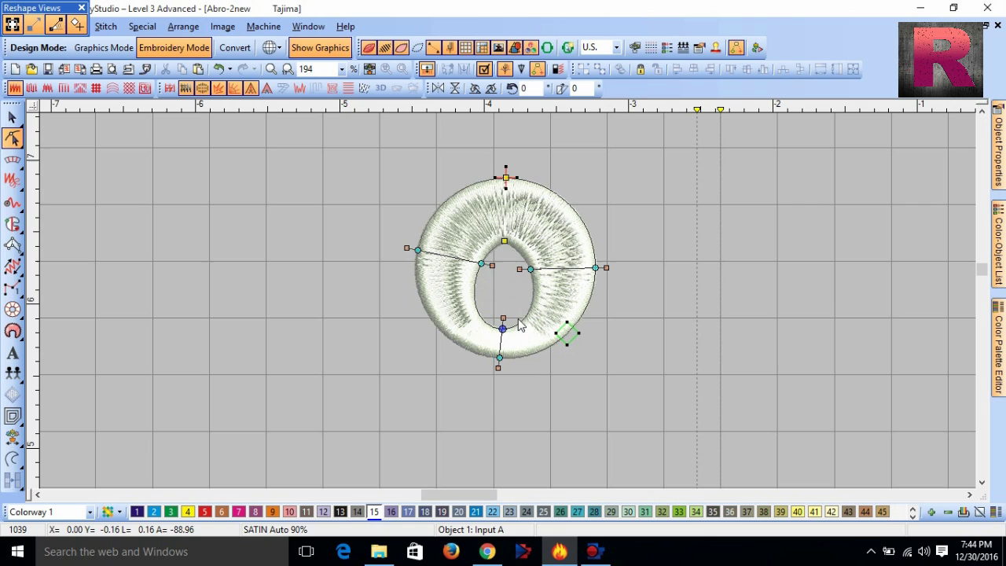
pyautogui.moveTo(502, 240); pyautogui.dragTo(507, 204)
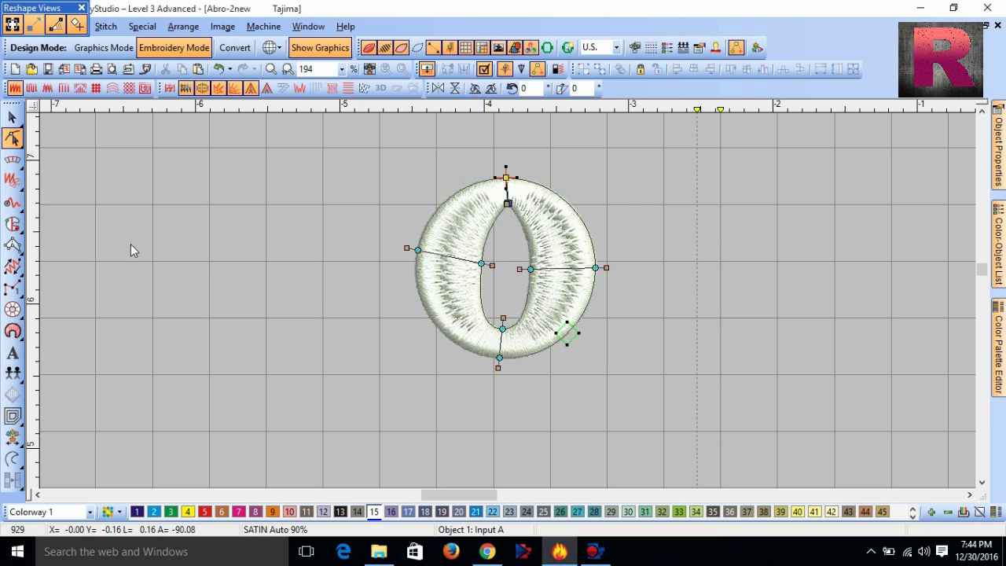
pyautogui.moveTo(481, 263); pyautogui.dragTo(540, 268)
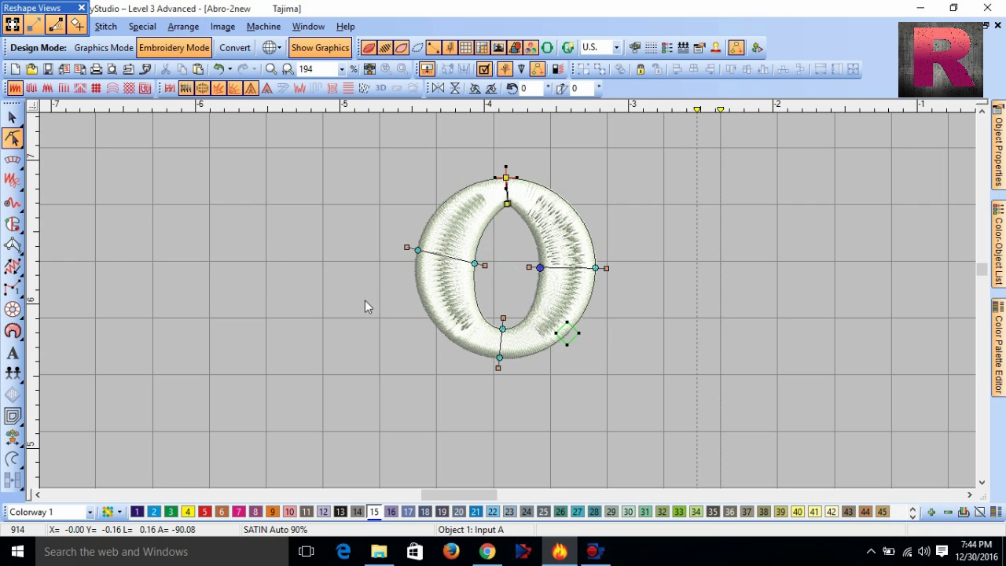
# Delete the reshaped satin ring to leave the design empty
pyautogui.click(11, 116)
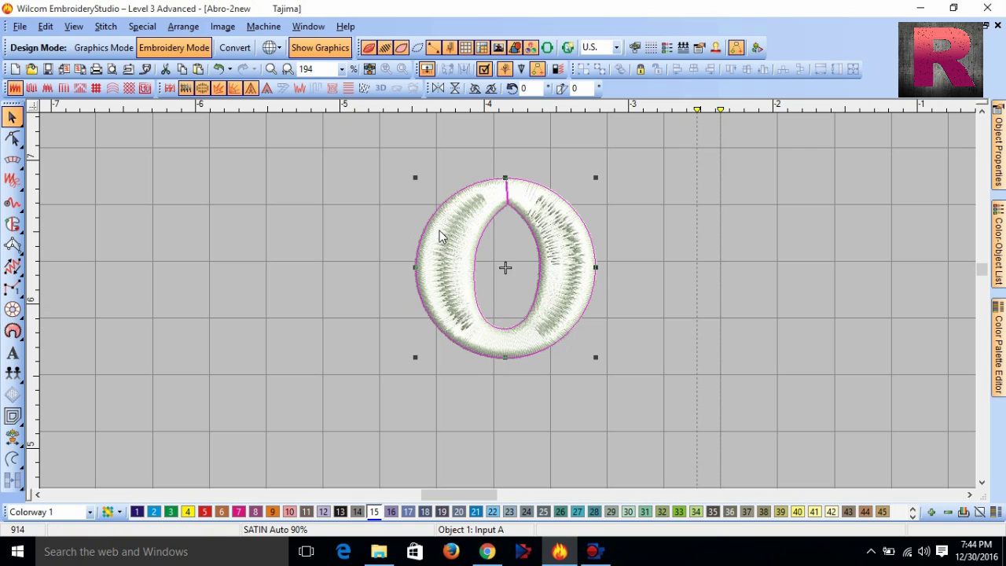
pyautogui.press('Delete')
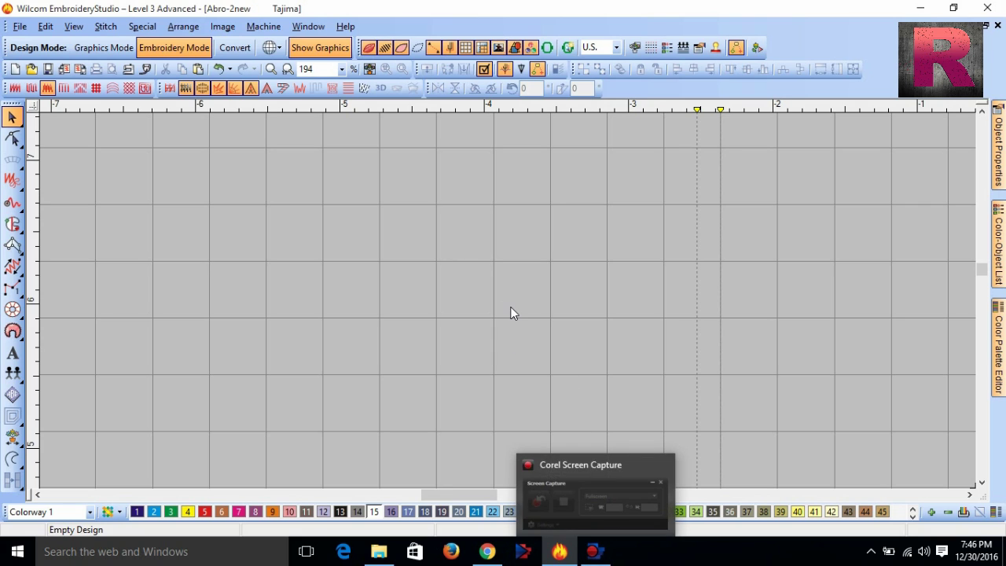
pyautogui.moveTo(591, 548)
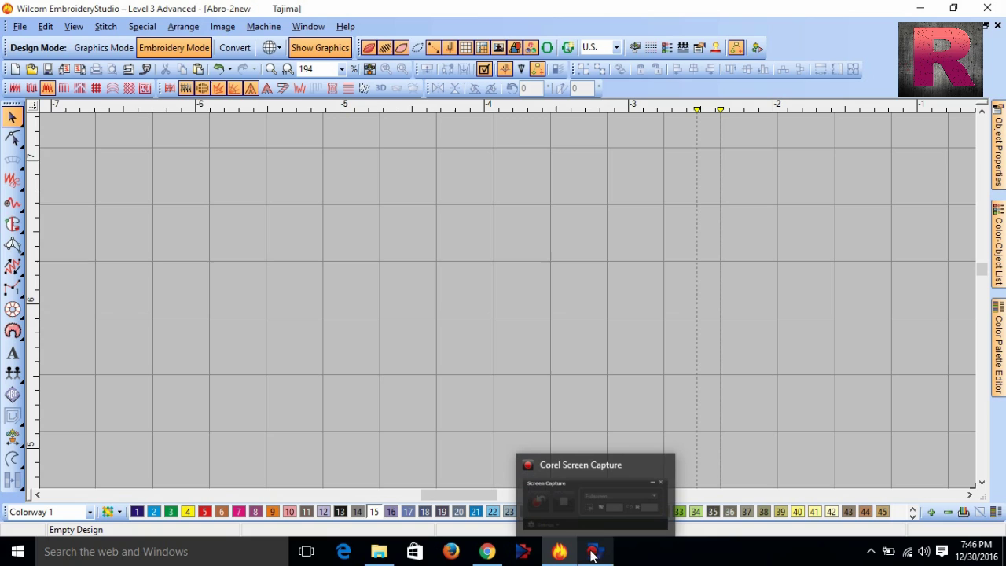